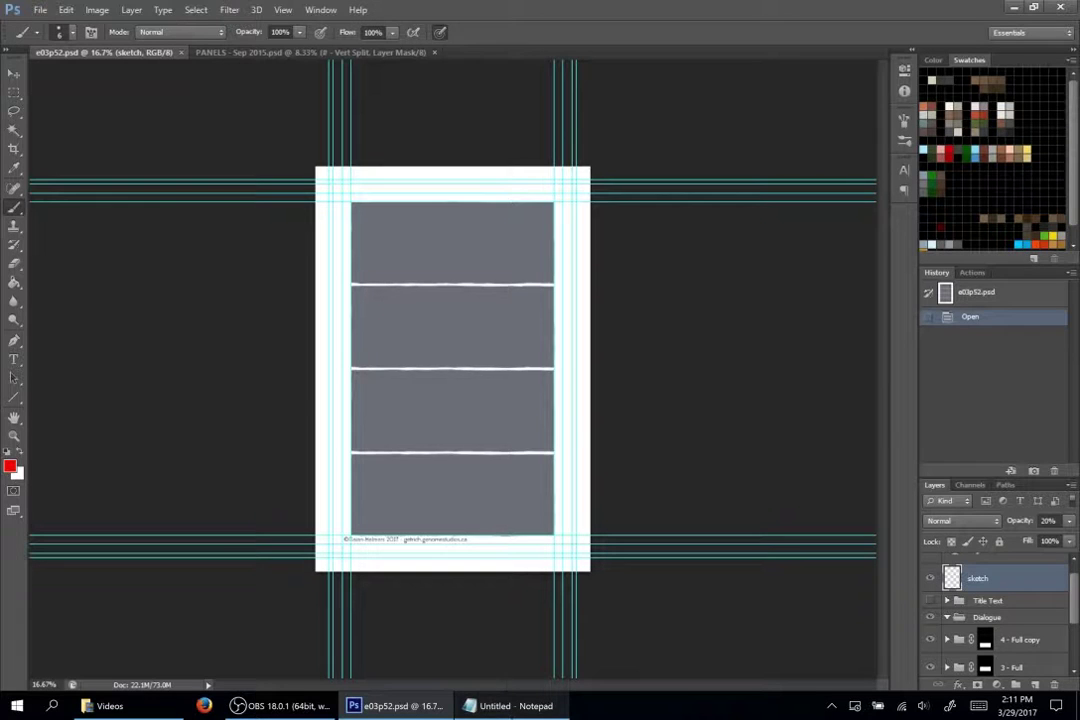
# - Switch to the Notepad script and read through Page 52, focusing on the opening action and first line of dialogue
pyautogui.click(514, 706)
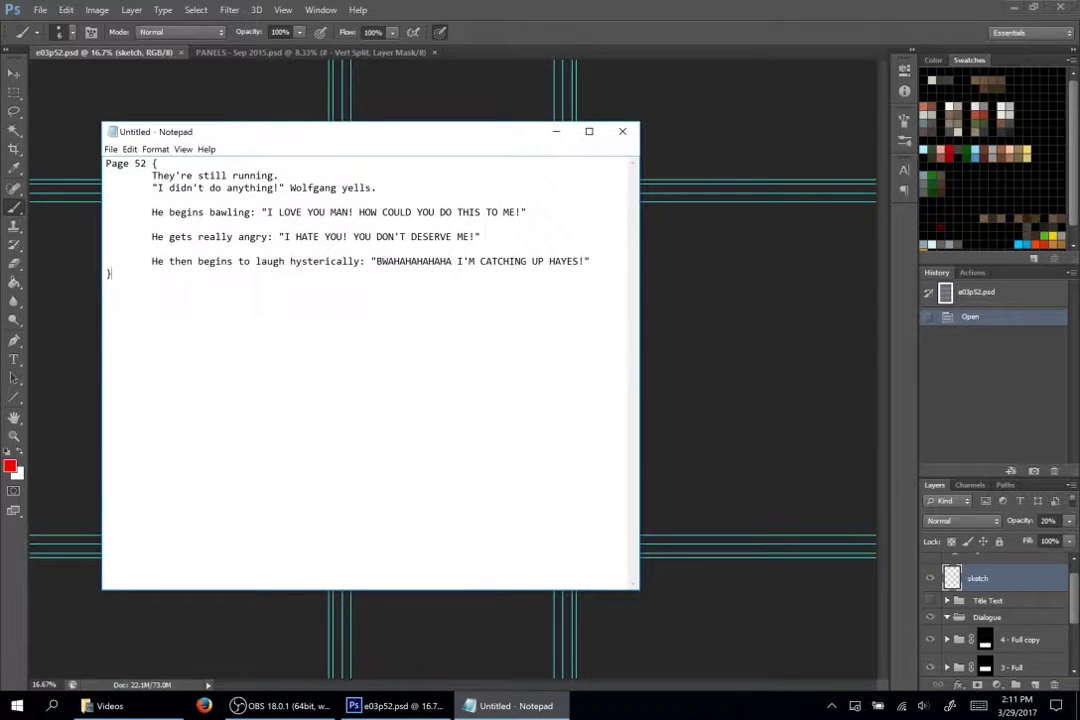
pyautogui.moveTo(106, 163); pyautogui.dragTo(255, 285)
pyautogui.click(275, 298)
pyautogui.moveTo(152, 176); pyautogui.dragTo(279, 175)
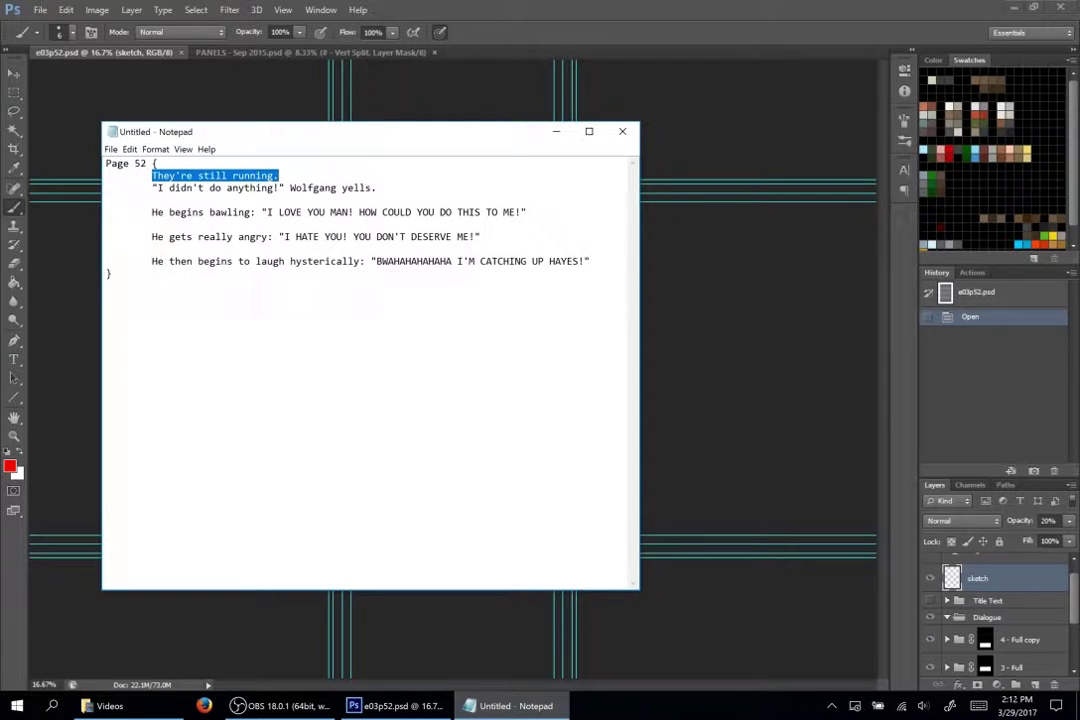
pyautogui.moveTo(106, 163); pyautogui.dragTo(372, 187)
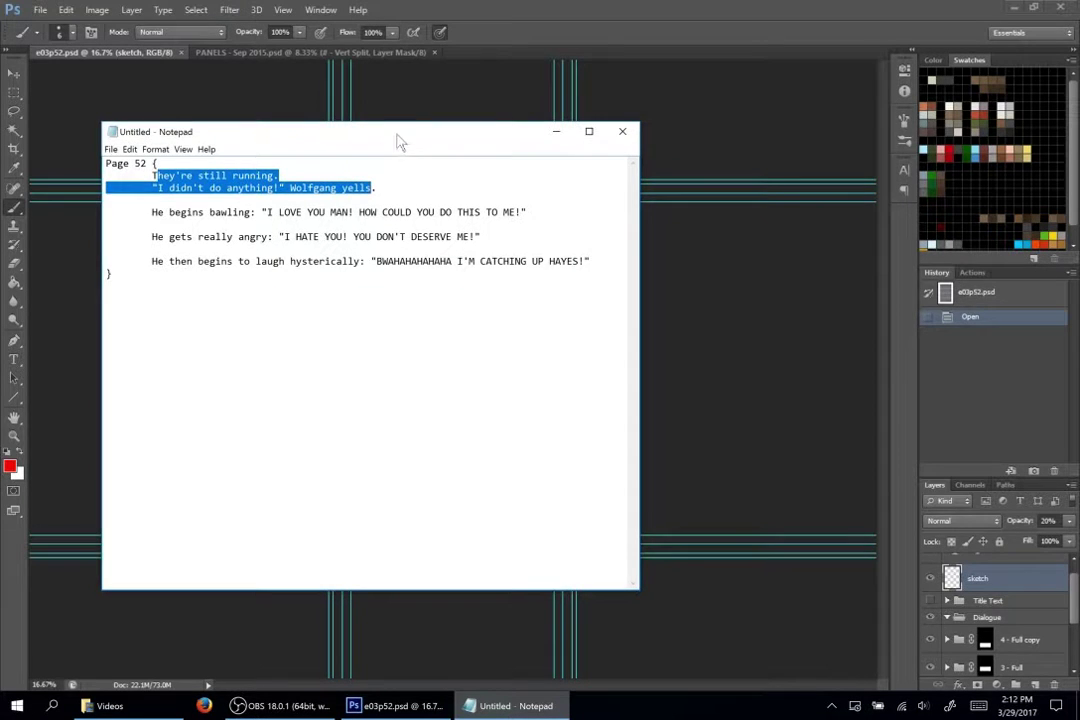
pyautogui.moveTo(398, 140); pyautogui.dragTo(746, 150)
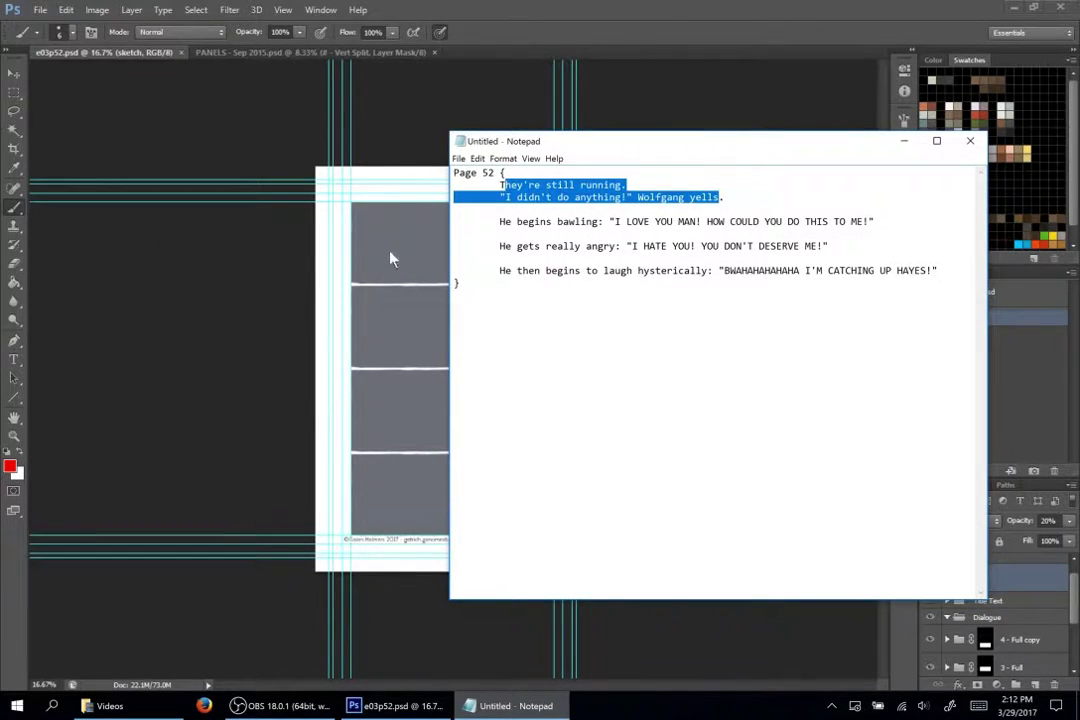
pyautogui.moveTo(615, 145); pyautogui.dragTo(365, 159)
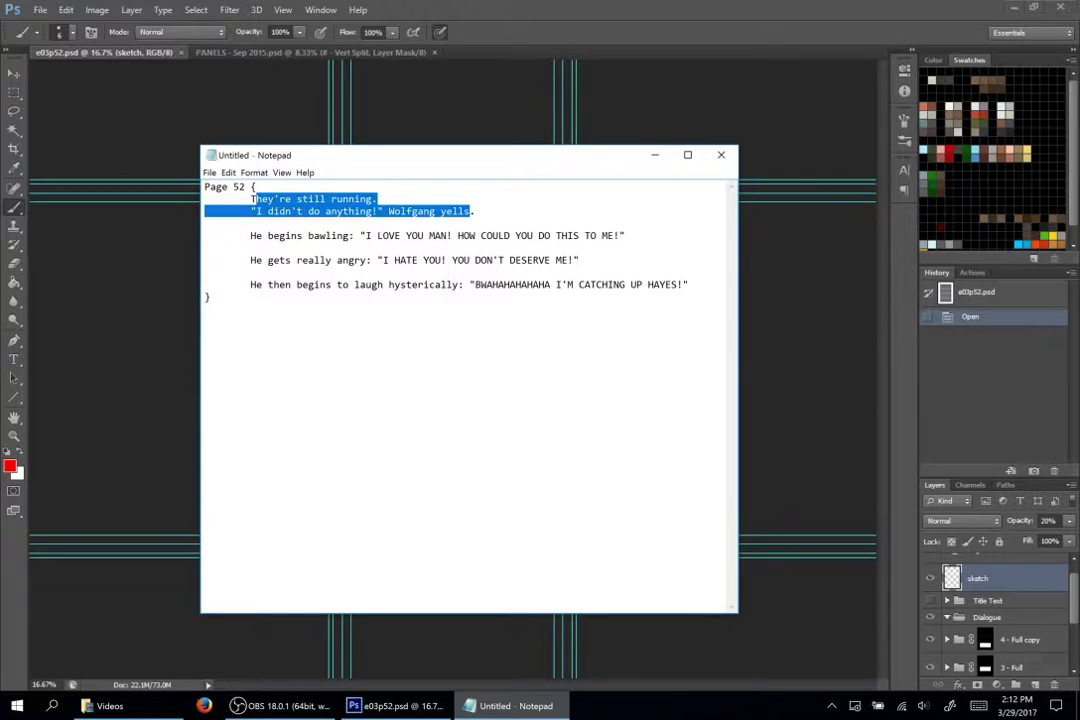
pyautogui.doubleClick(369, 284)
pyautogui.doubleClick(356, 211)
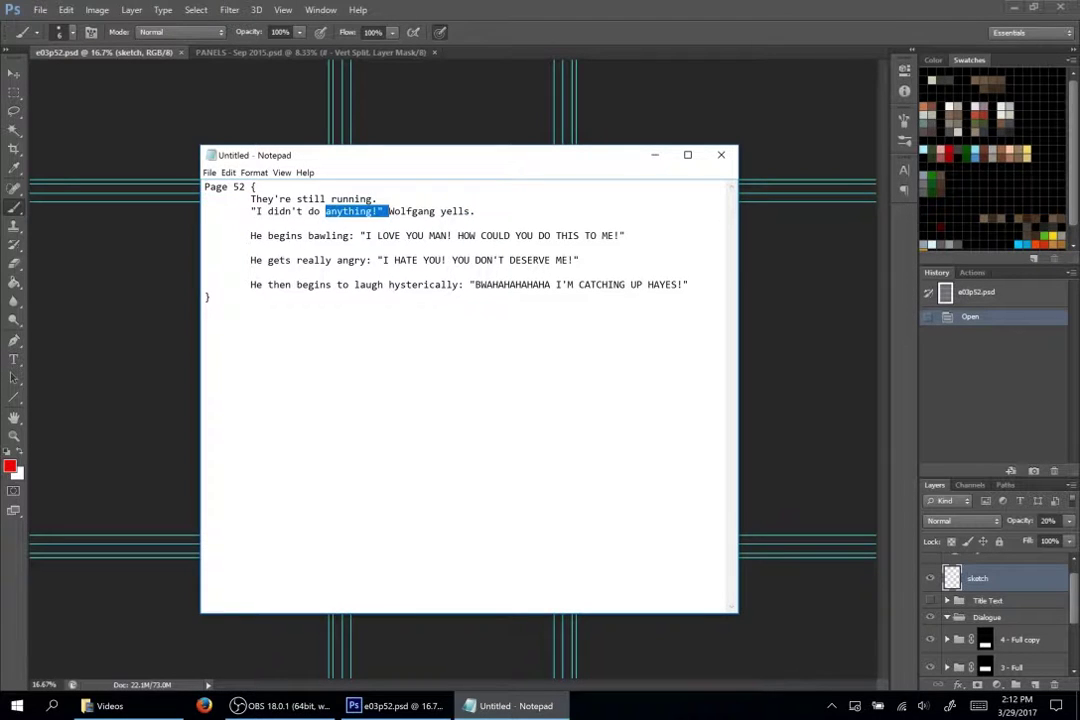
pyautogui.moveTo(481, 211)
pyautogui.mouseDown()
pyautogui.moveTo(468, 188)
pyautogui.moveTo(468, 200)
pyautogui.mouseUp()
pyautogui.click(326, 211)
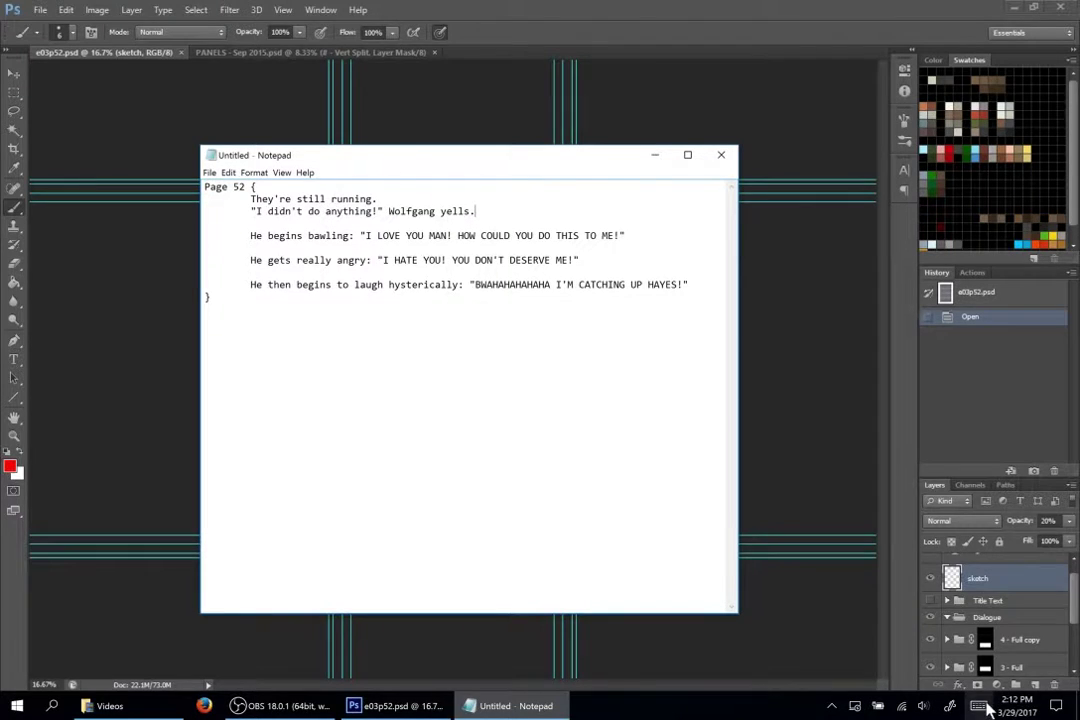
# - Add an indented line reading "panel 1/2; fggddfggfgggfrrrtffredddd" as a placeholder note below the first dialogue line
pyautogui.click(984, 706)
pyautogui.click(970, 604)
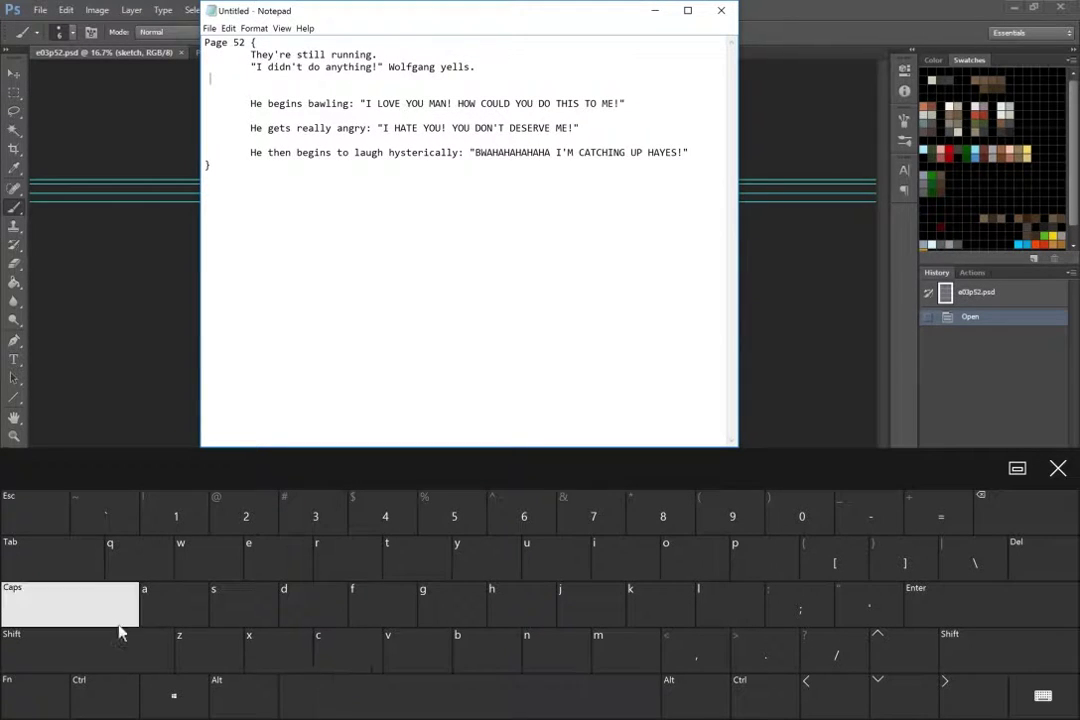
pyautogui.click(84, 566)
pyautogui.click(765, 558)
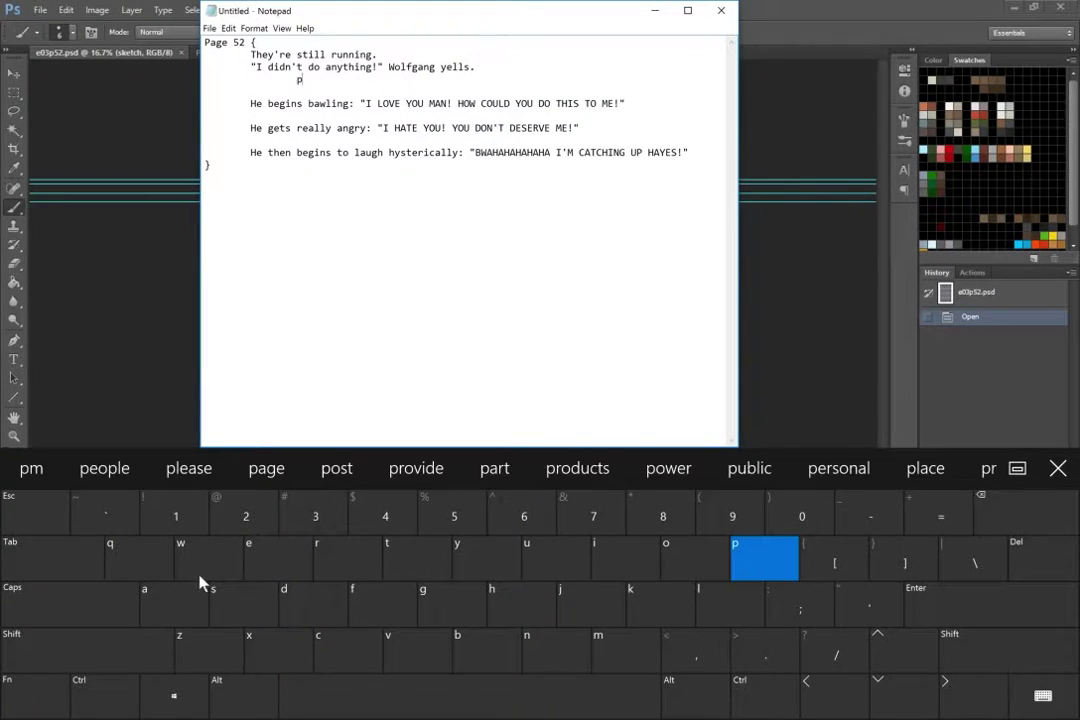
pyautogui.click(165, 600)
pyautogui.click(527, 648)
pyautogui.click(290, 560)
pyautogui.click(714, 608)
pyautogui.click(506, 699)
pyautogui.click(195, 516)
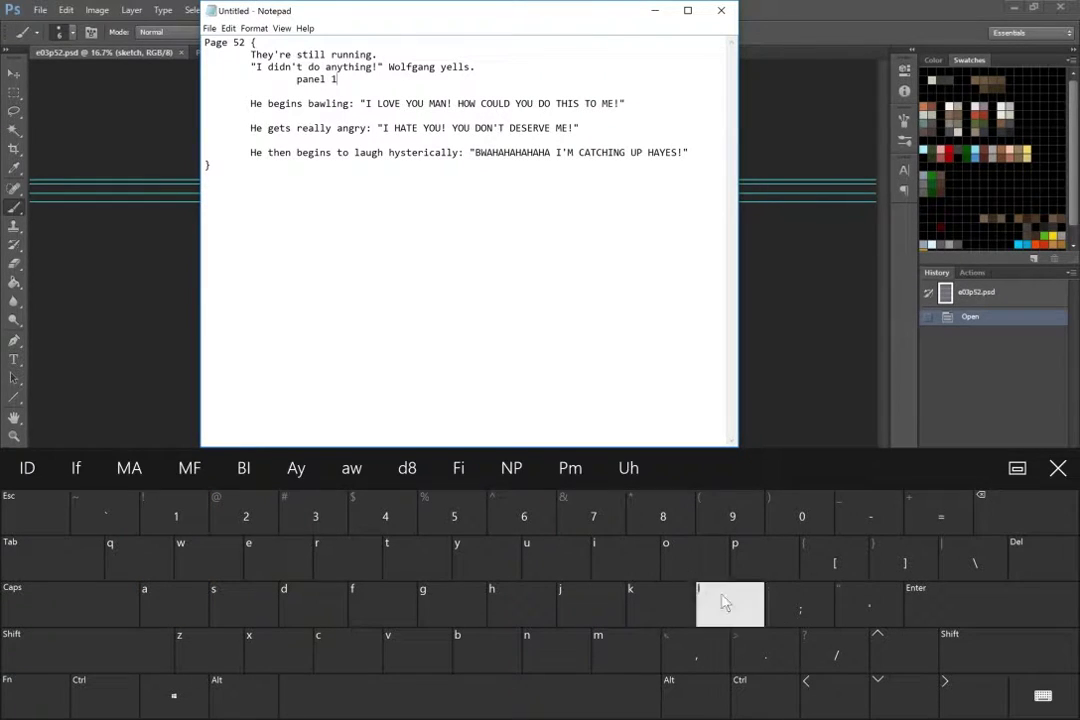
pyautogui.click(811, 650)
pyautogui.click(216, 513)
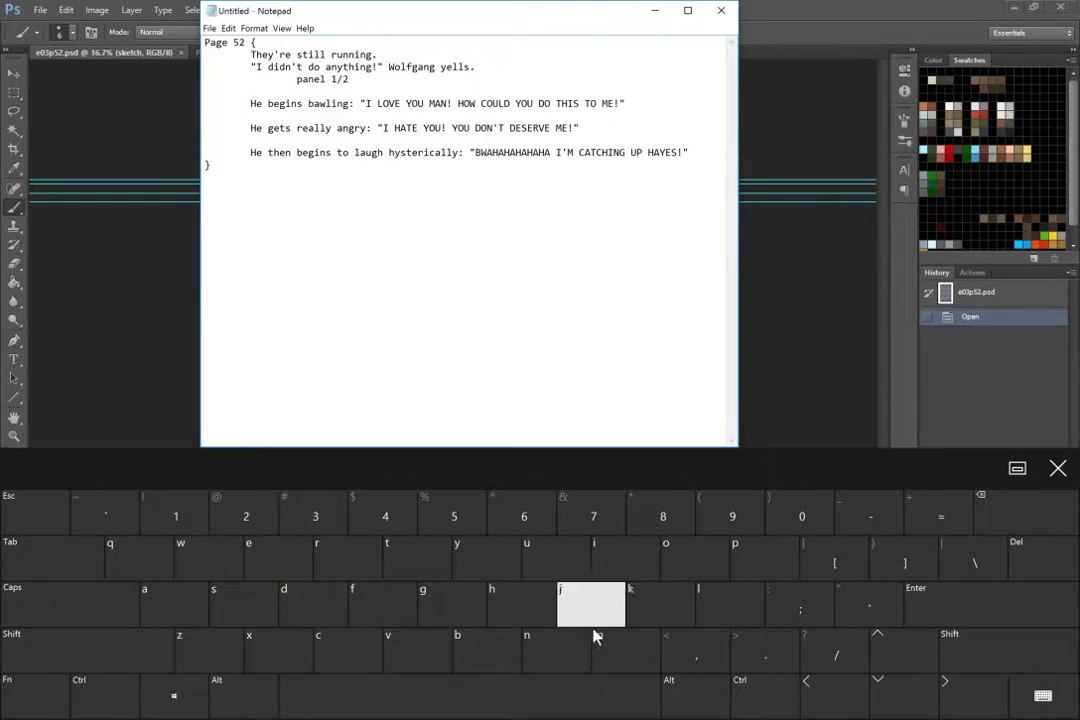
pyautogui.click(803, 609)
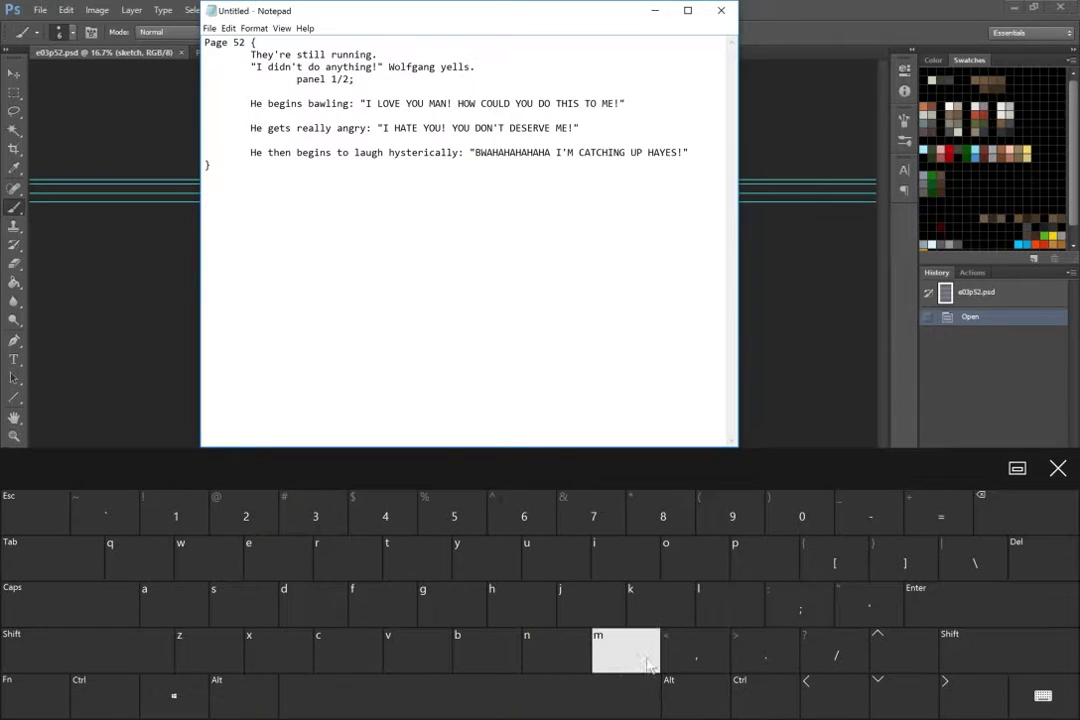
pyautogui.write('fggddfgg')
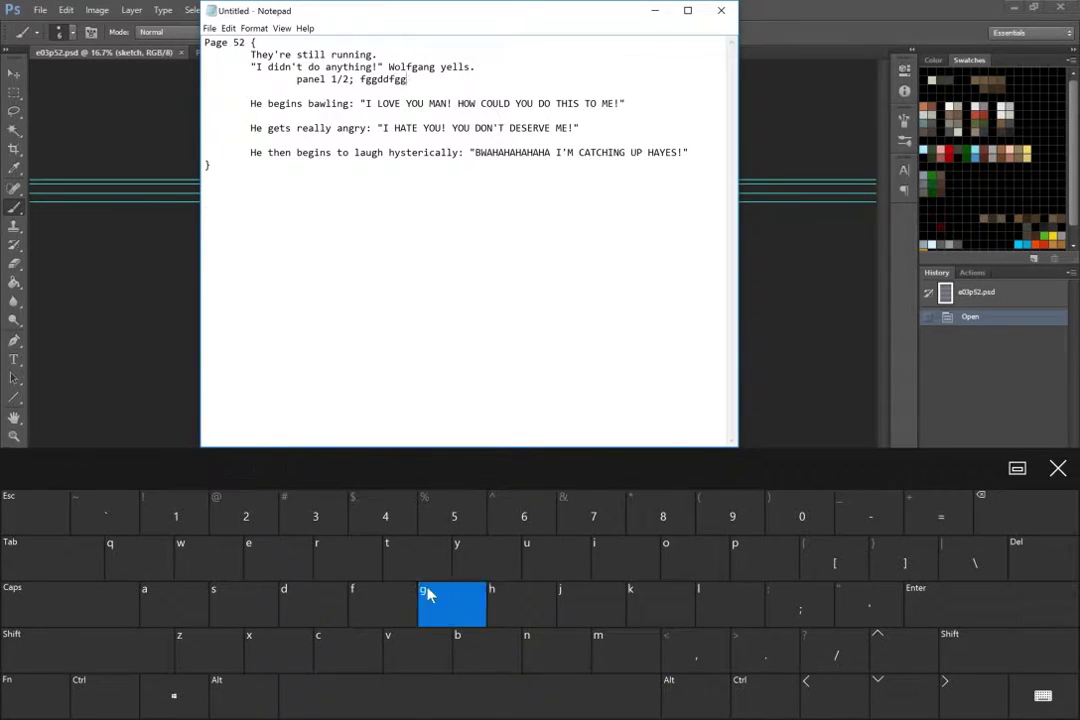
pyautogui.write('fgggfrrrt')
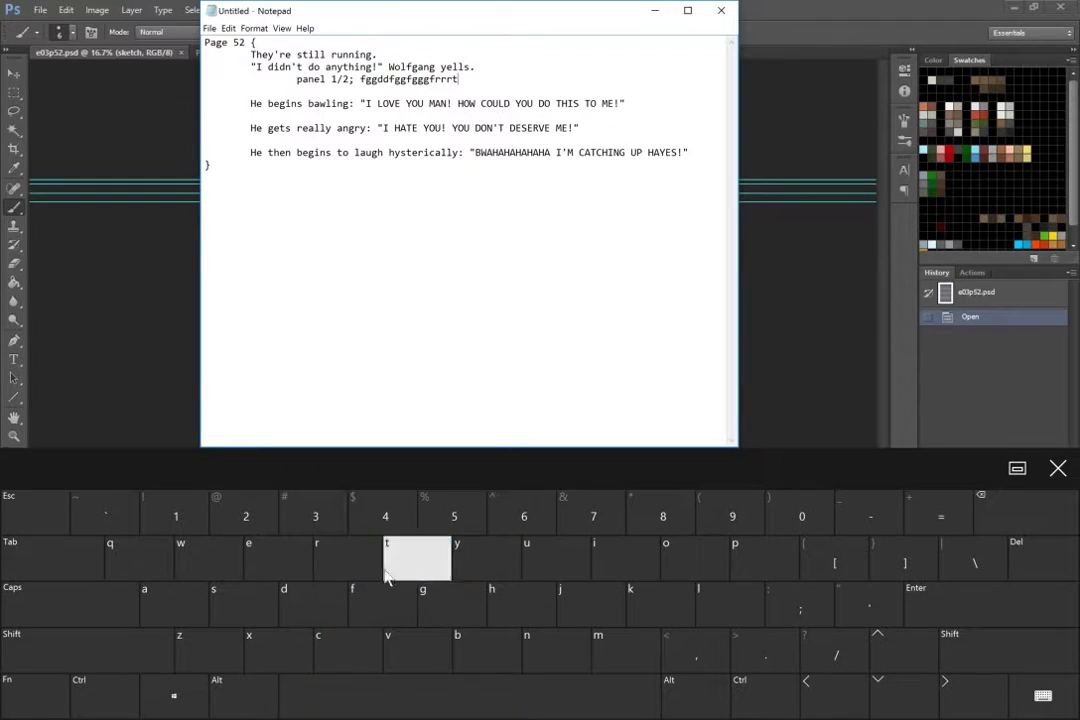
pyautogui.write('ffredddd')
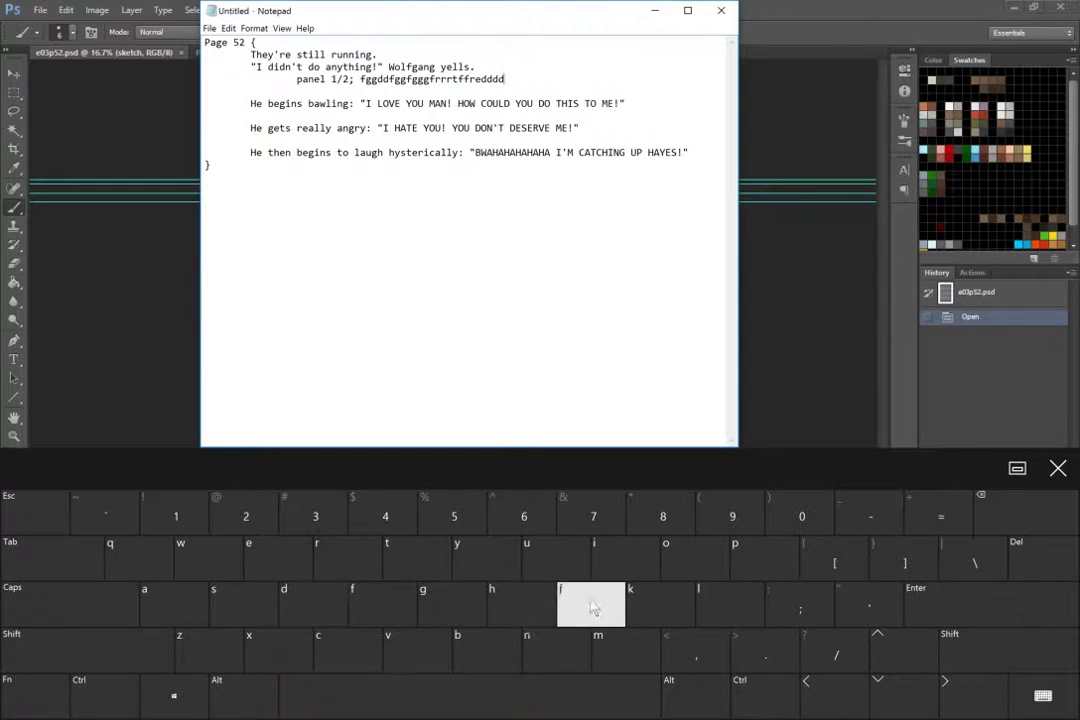
# - Add a second indented placeholder line reading "2/2; fggfgggggg" under the panel 1/2 note
pyautogui.press('Return')
pyautogui.press('Tab')
pyautogui.press('Tab')
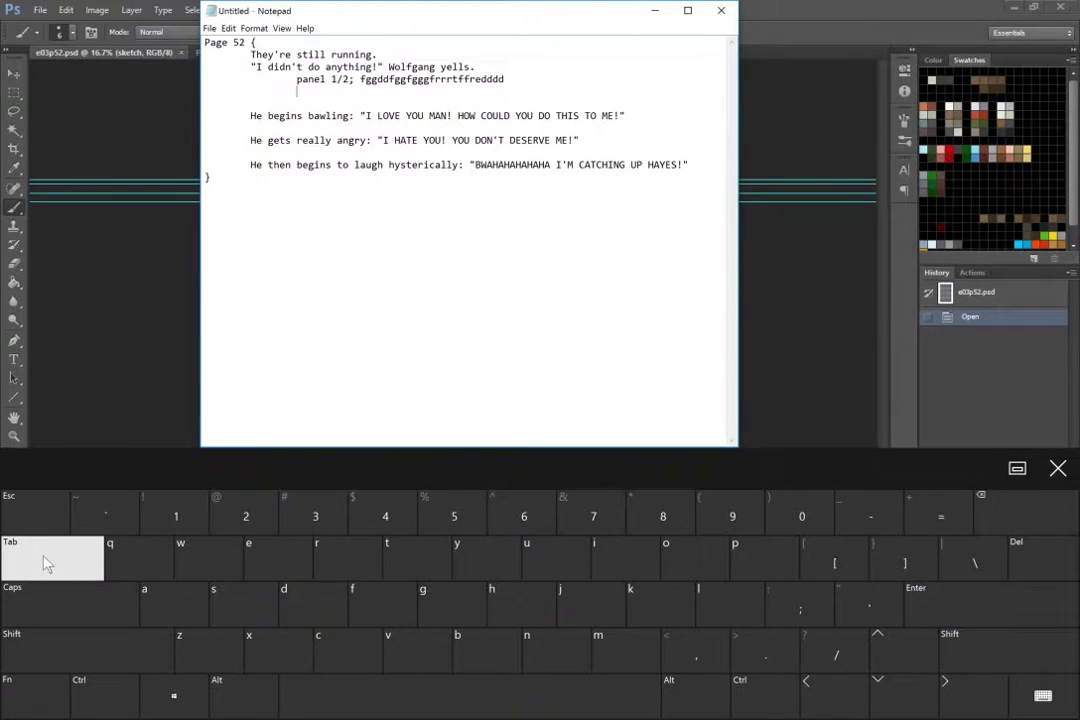
pyautogui.click(247, 520)
pyautogui.click(834, 652)
pyautogui.click(247, 517)
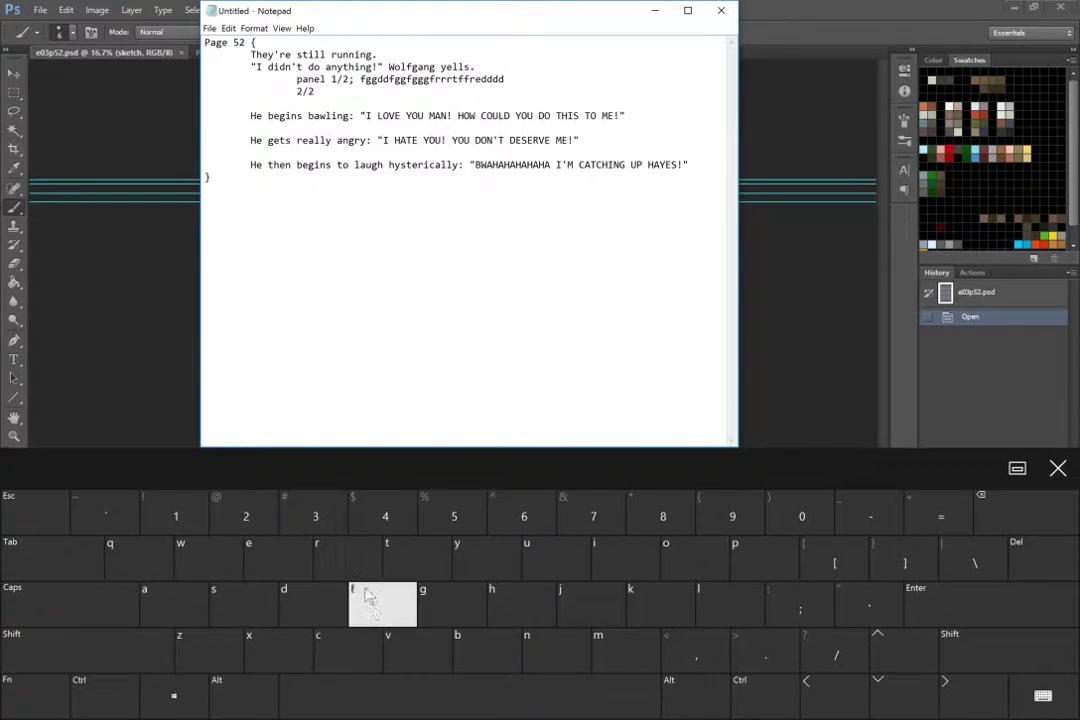
pyautogui.click(800, 605)
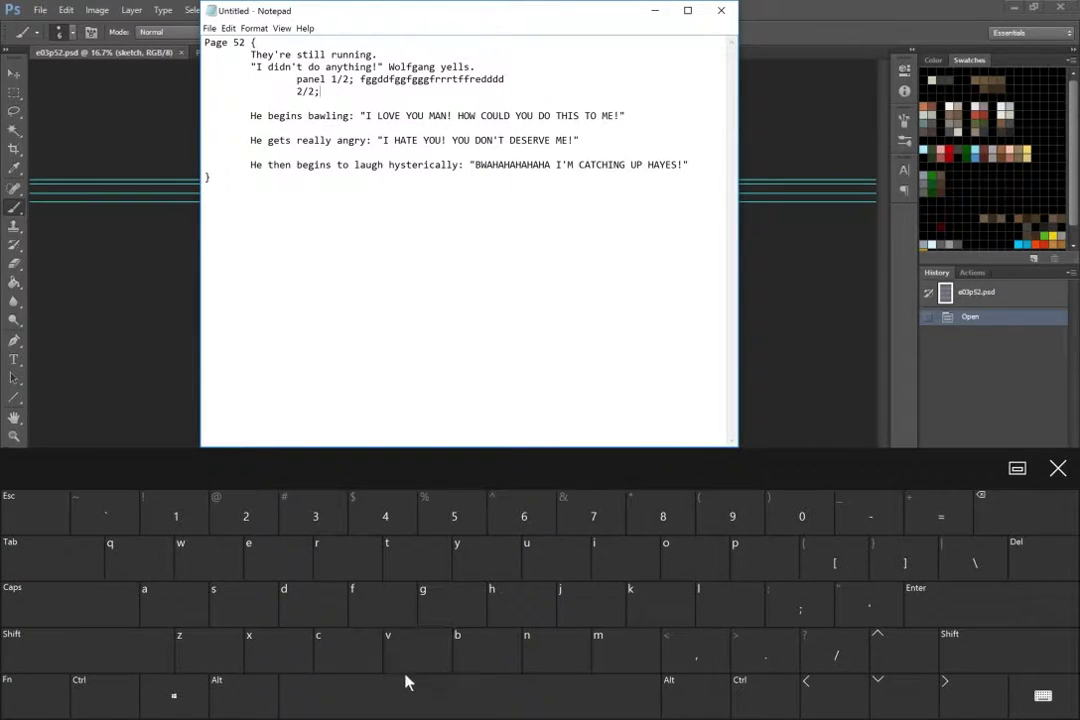
pyautogui.write('fggfgggggg')
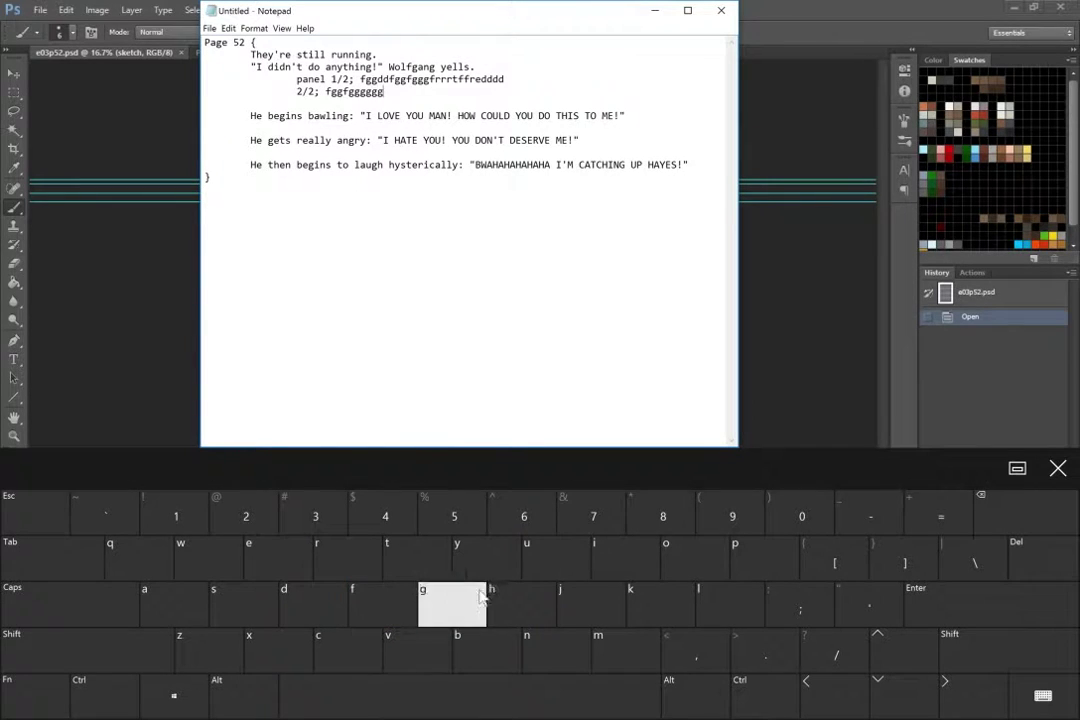
pyautogui.click(1058, 468)
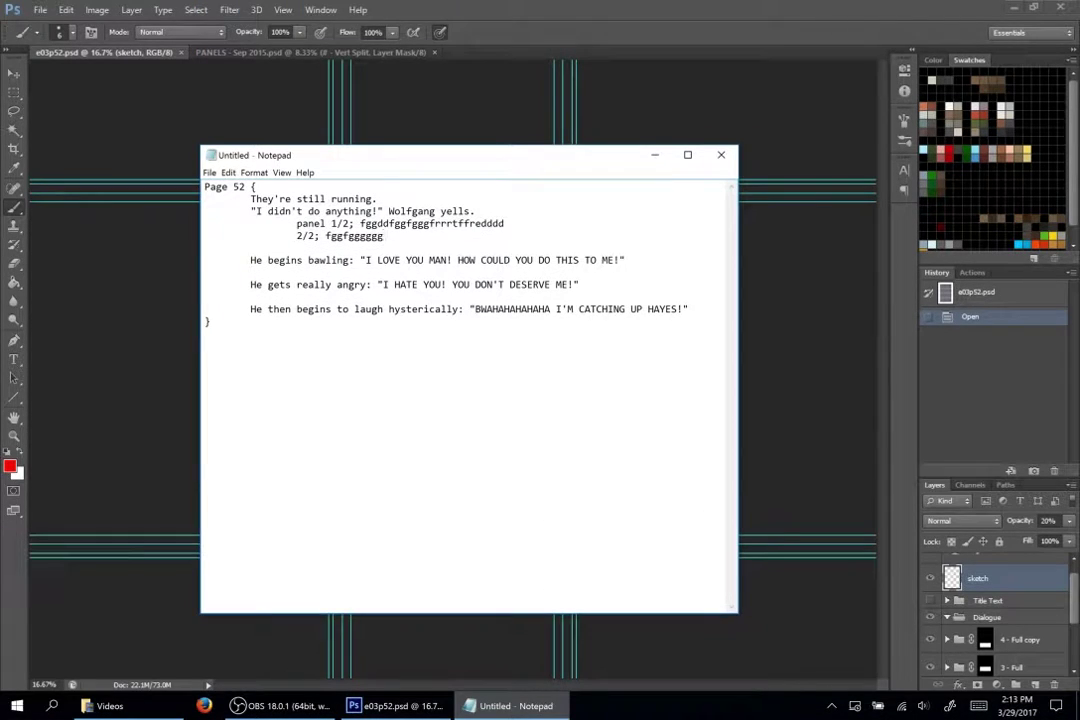
# - Delete both placeholder panel notes from the Page 52 script
pyautogui.moveTo(384, 236); pyautogui.dragTo(476, 211)
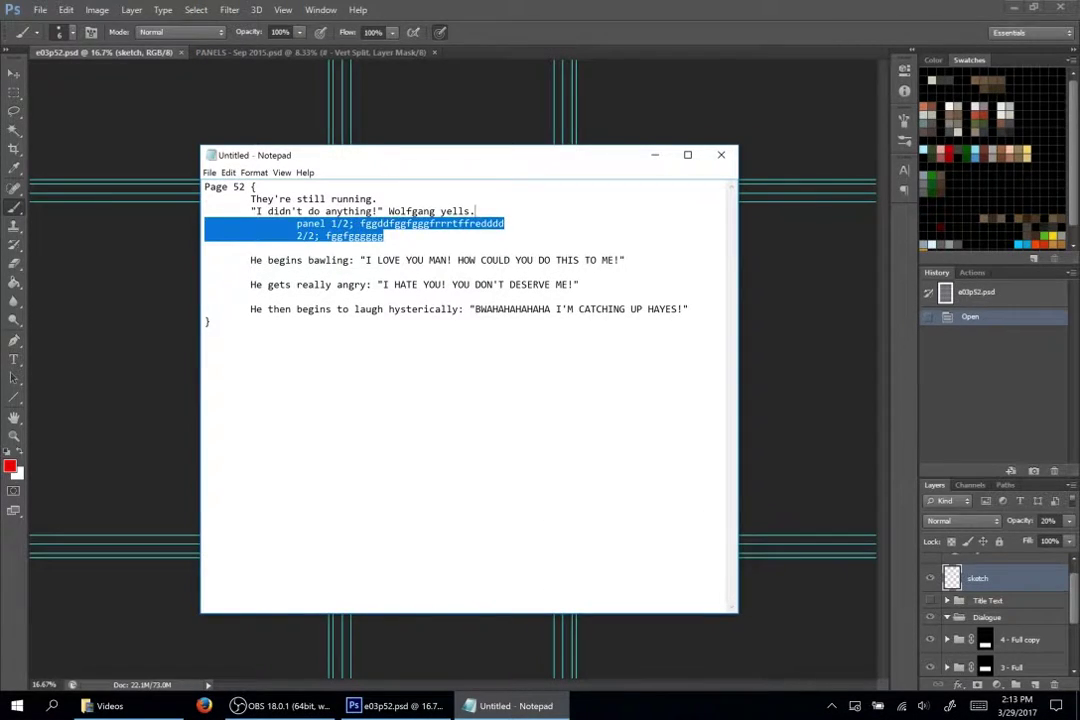
pyautogui.click(978, 705)
pyautogui.click(1028, 513)
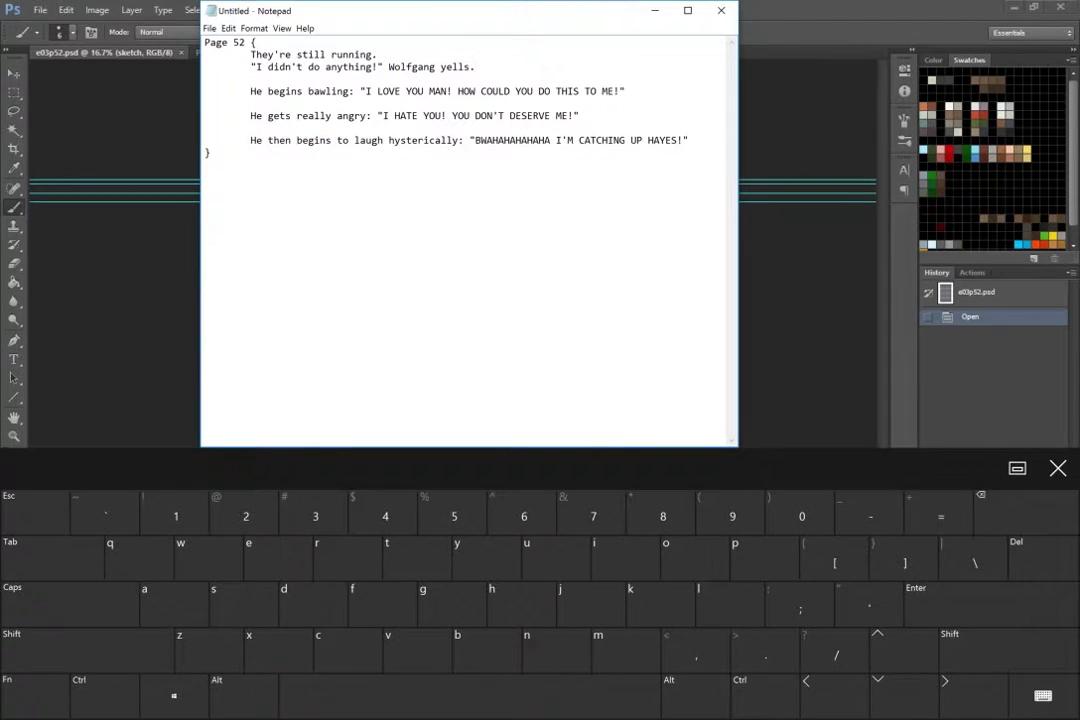
pyautogui.click(1058, 468)
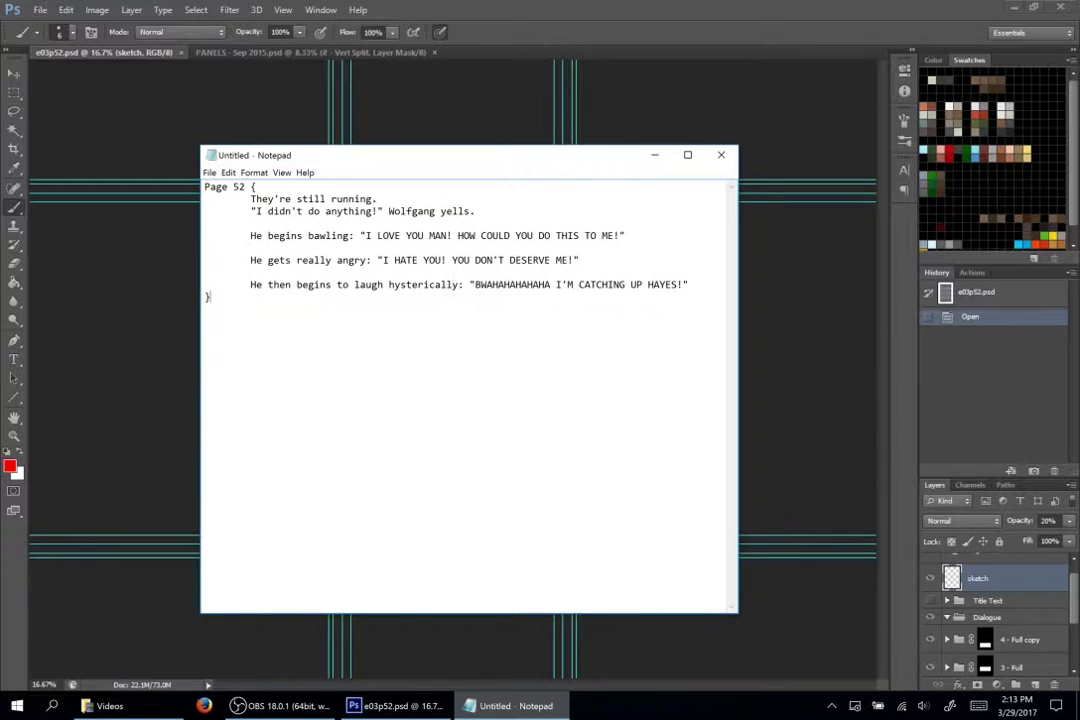
# - Look over the whole Page 52 script once more and switch back to the comic page in Photoshop
pyautogui.moveTo(233, 187); pyautogui.dragTo(343, 284)
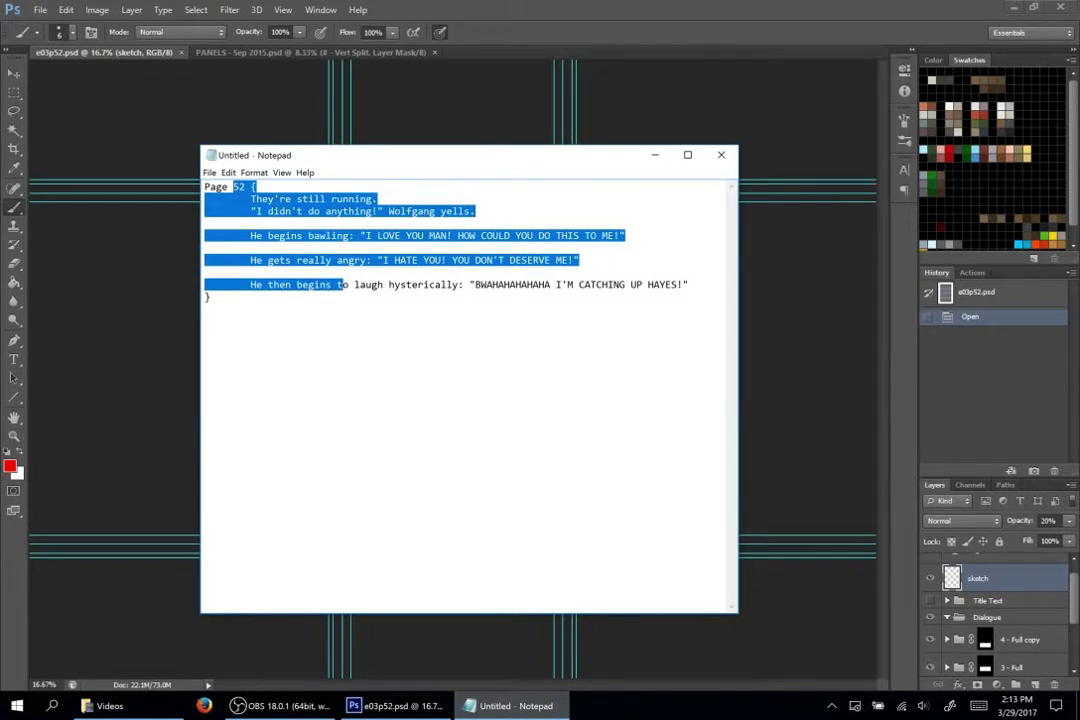
pyautogui.click(210, 297)
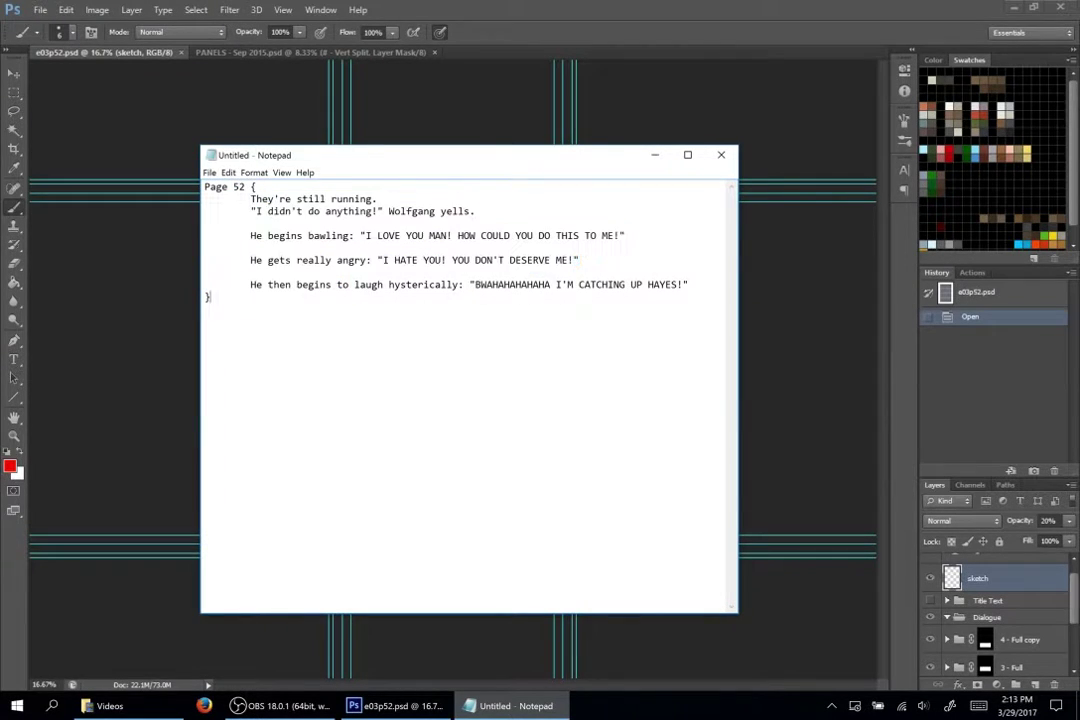
pyautogui.click(168, 240)
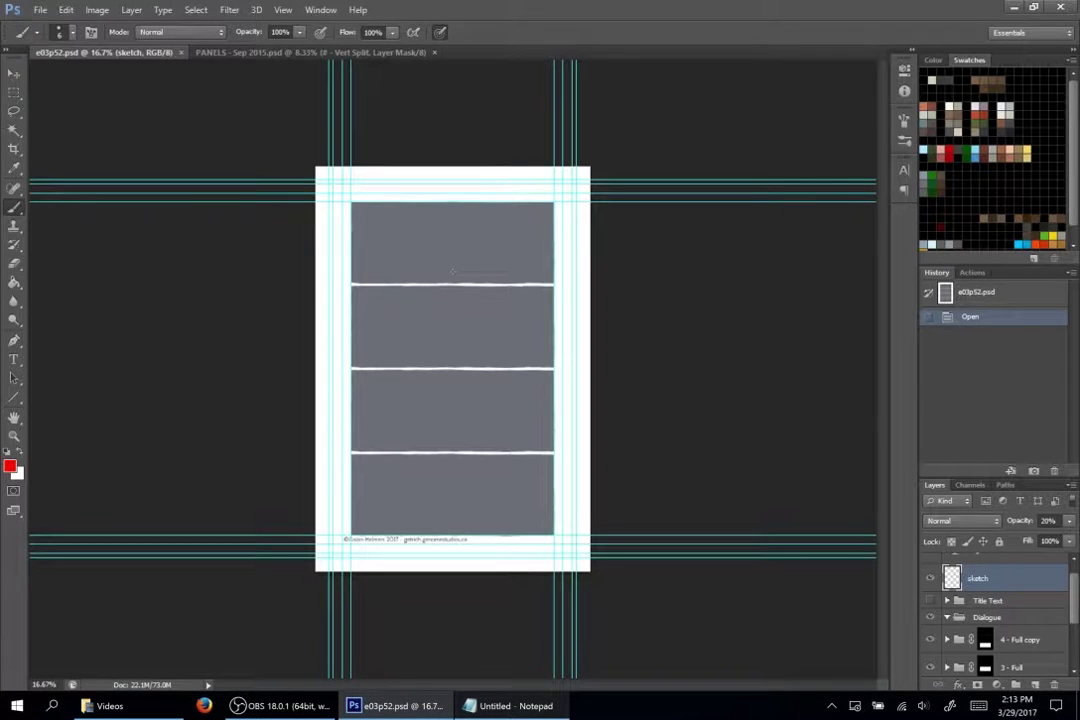
# - Bring up the PANELS - Sep 2015.psd template, hide its guides and select the "# - Full" panel group
pyautogui.click(348, 50)
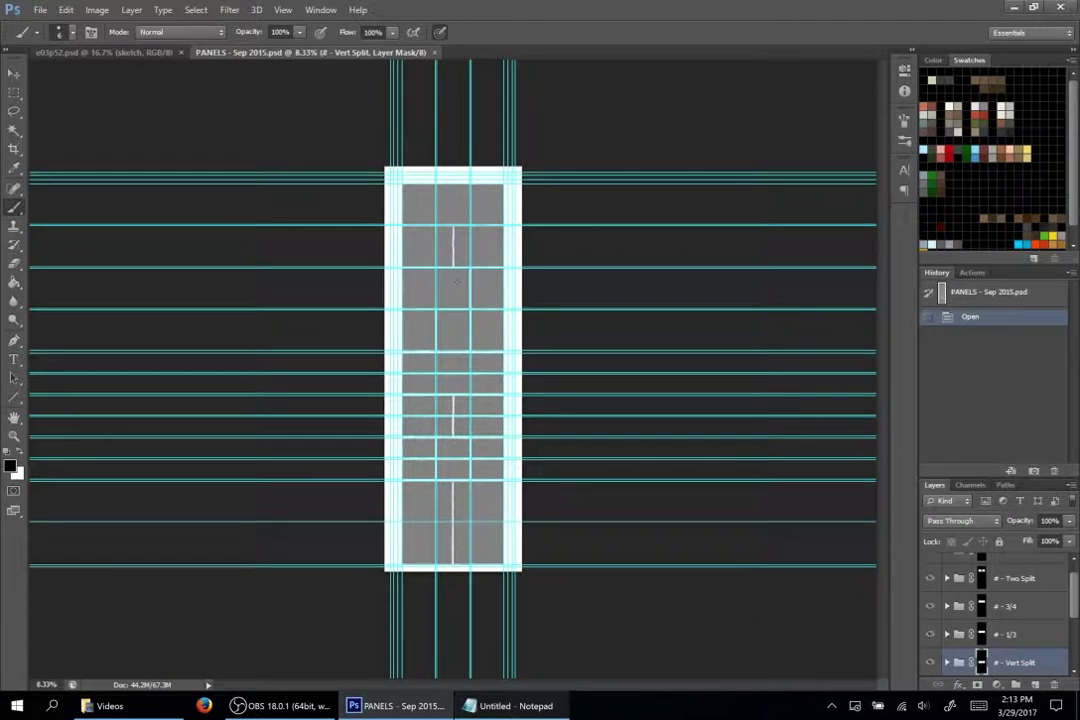
pyautogui.hotkey('ctrl', ';')
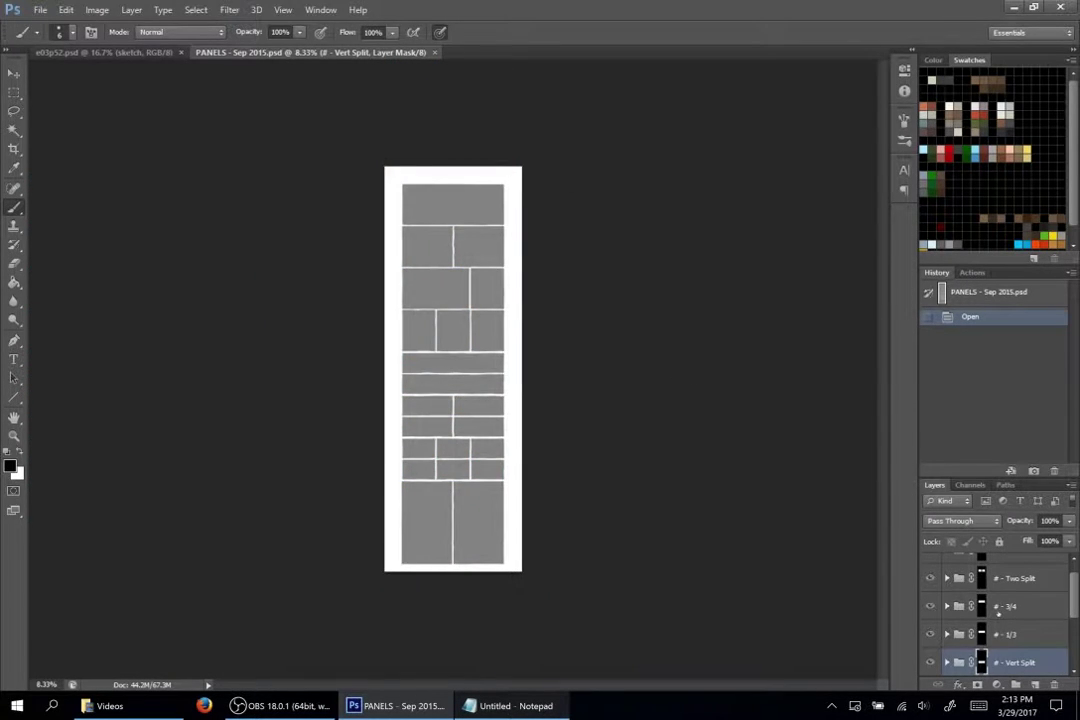
pyautogui.scroll(1, 998, 613)
pyautogui.click(1008, 569)
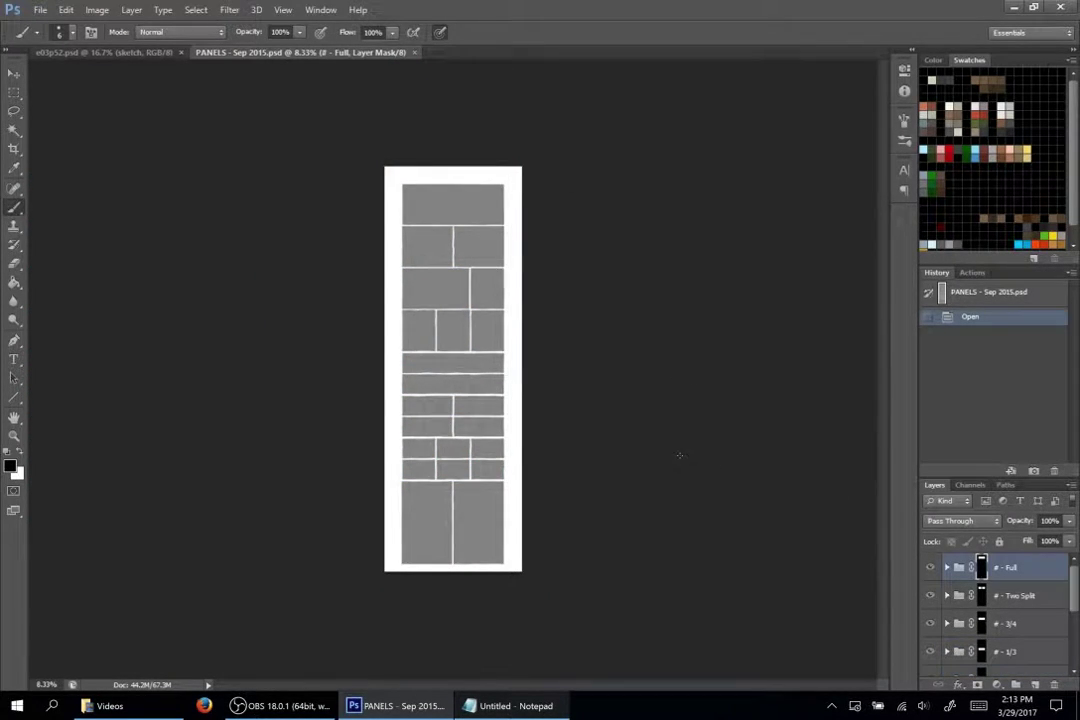
# - Inspect the panel template layouts at 50% over the full height of the page, and close the PANELS - Sep 2015.psd document
pyautogui.hotkey('ctrl', '+')
pyautogui.hotkey('ctrl', '+')
pyautogui.hotkey('ctrl', '+')
pyautogui.hotkey('ctrl', '+')
pyautogui.hotkey('ctrl', '+')
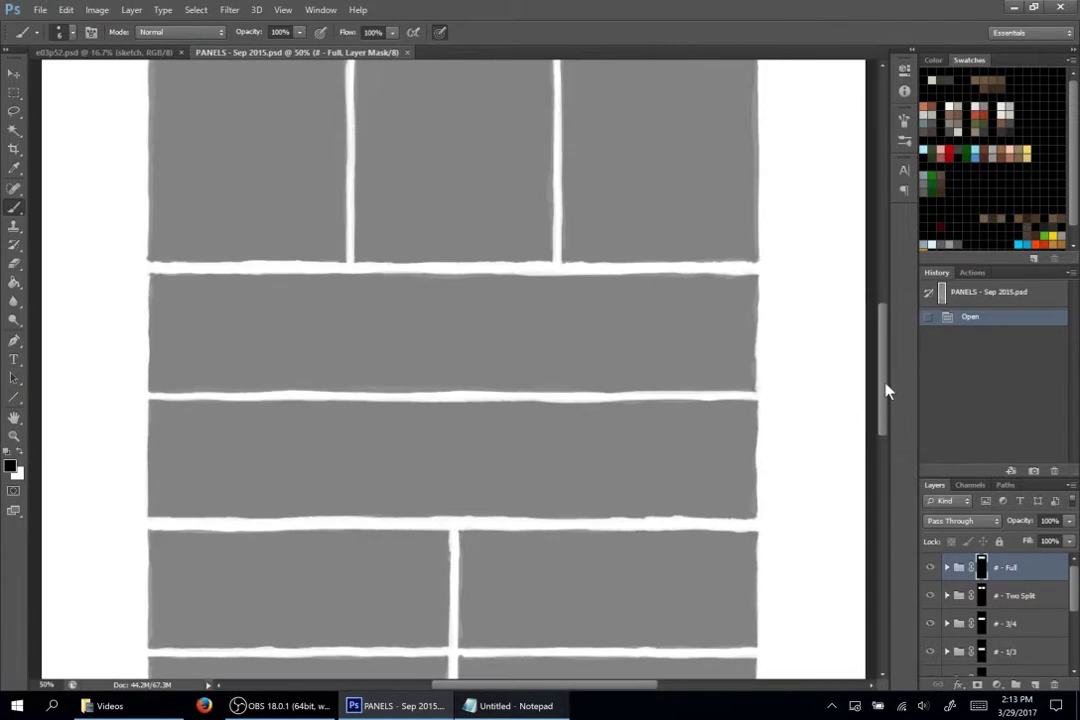
pyautogui.moveTo(886, 390); pyautogui.dragTo(905, 561)
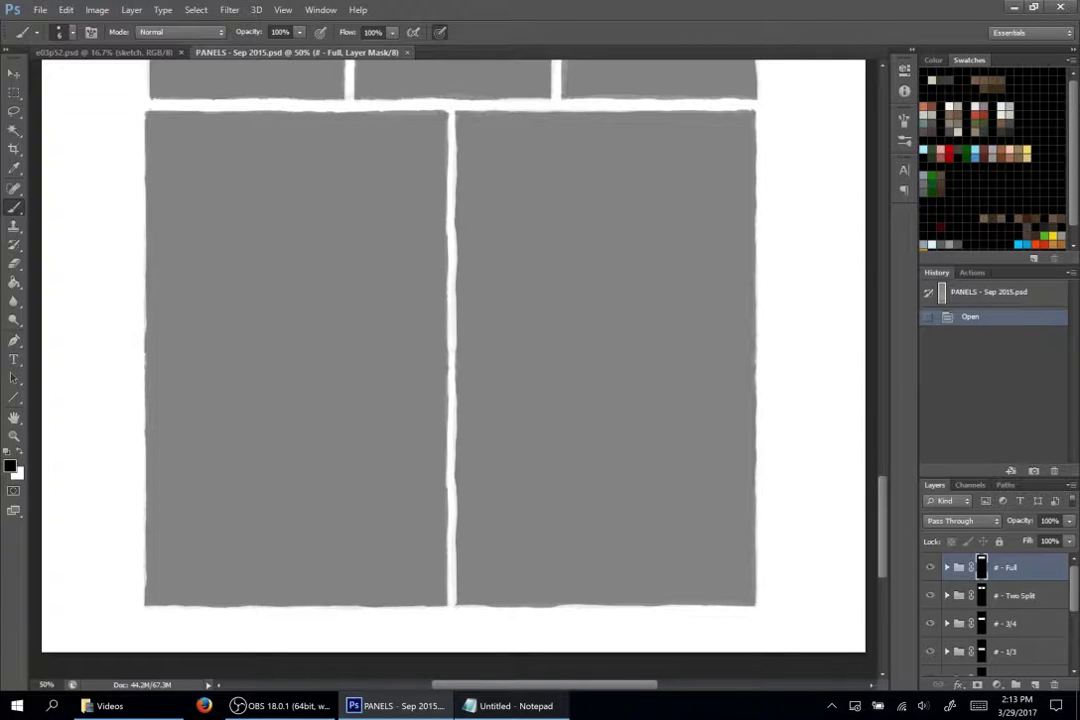
pyautogui.moveTo(886, 522); pyautogui.dragTo(870, 183)
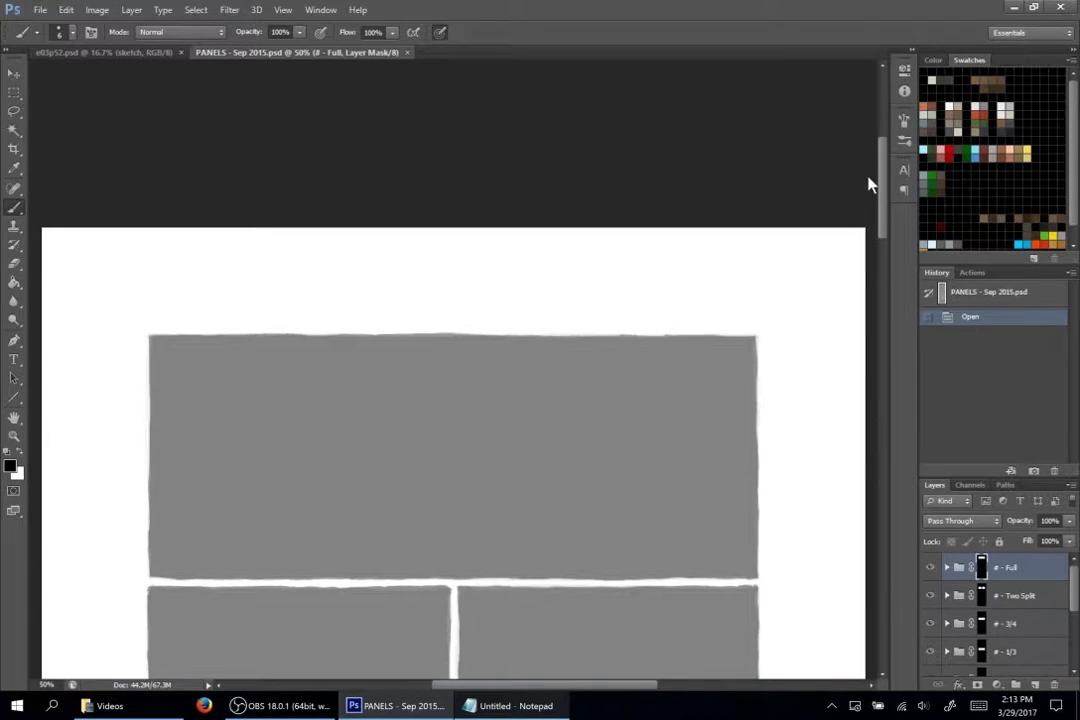
pyautogui.click(407, 52)
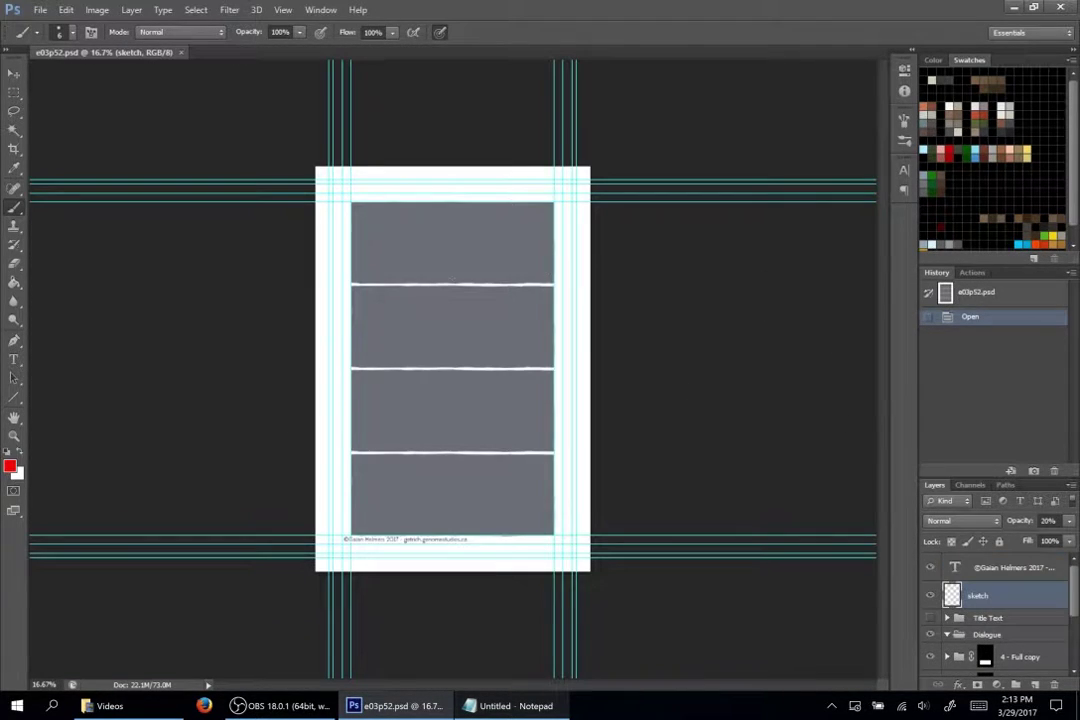
# - Examine the "4 - Full copy" panel group by hiding and reshowing its "dark copy 10" layer, and collapse the group
pyautogui.scroll(-2, 950, 643)
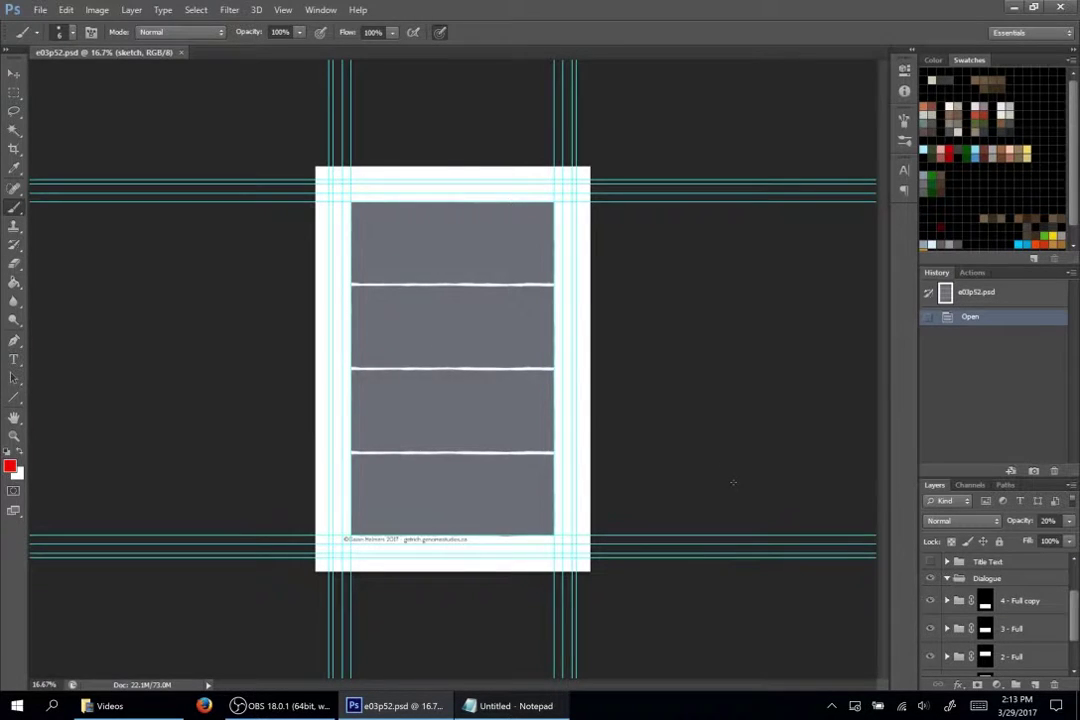
pyautogui.hotkey('ctrl', '+')
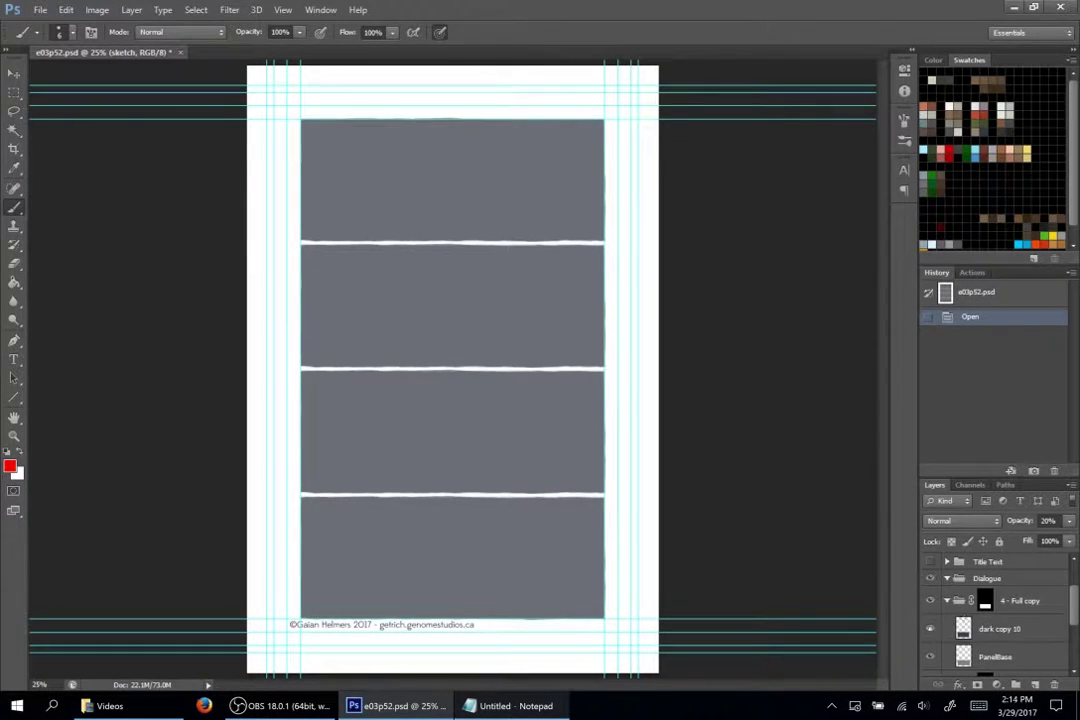
pyautogui.click(930, 629)
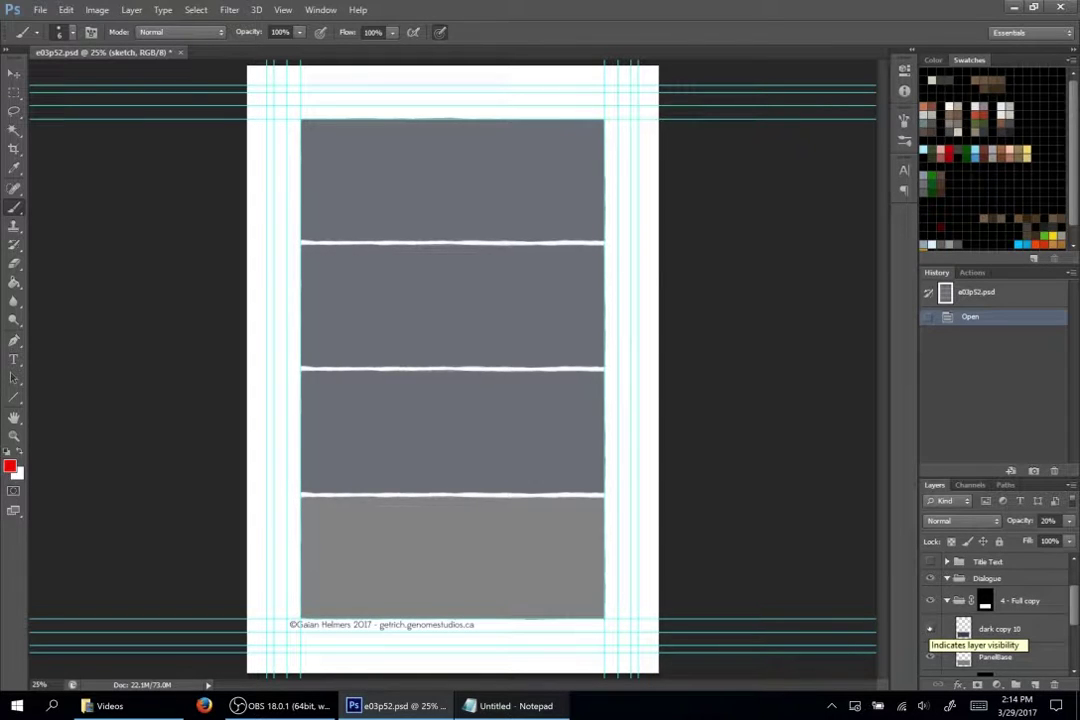
pyautogui.click(929, 628)
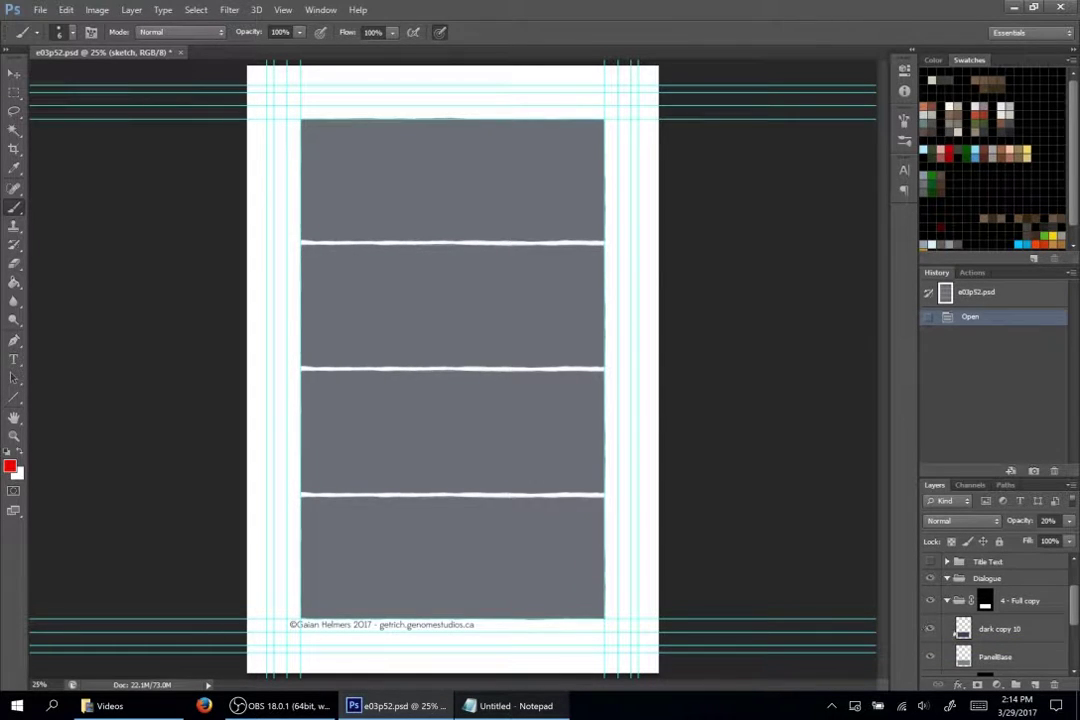
pyautogui.click(947, 601)
pyautogui.scroll(2, 955, 605)
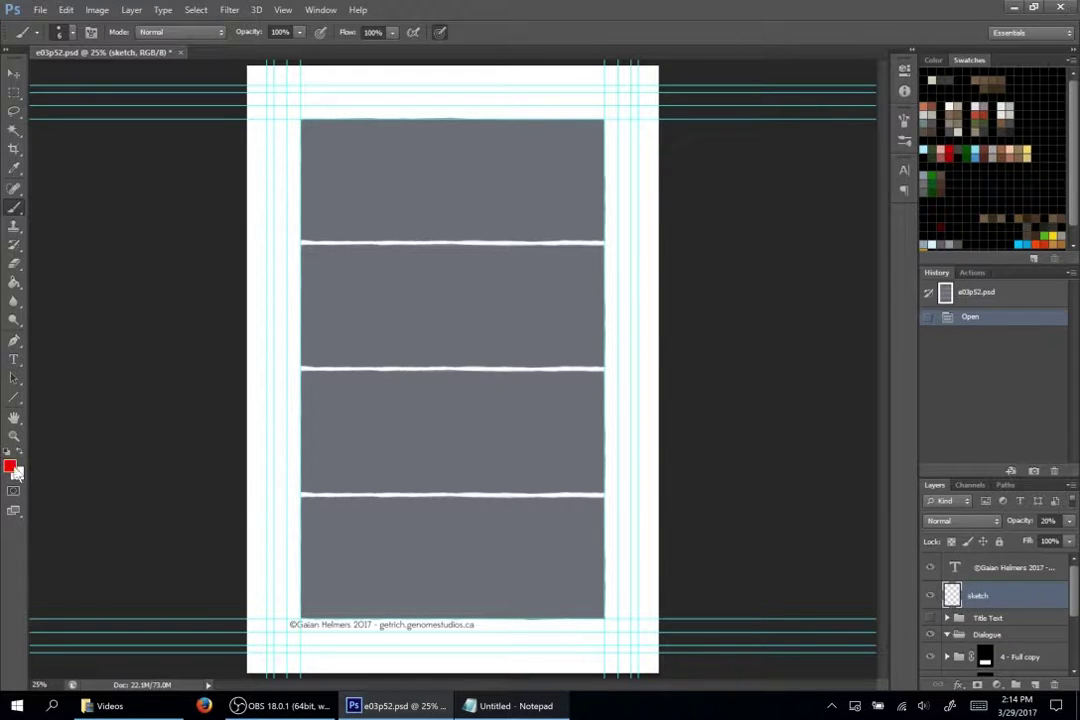
# - Confirm red ff0000 as the foreground color and choose the "KYLE Ultimate 2B Pencil 10px" brush preset
pyautogui.click(9, 465)
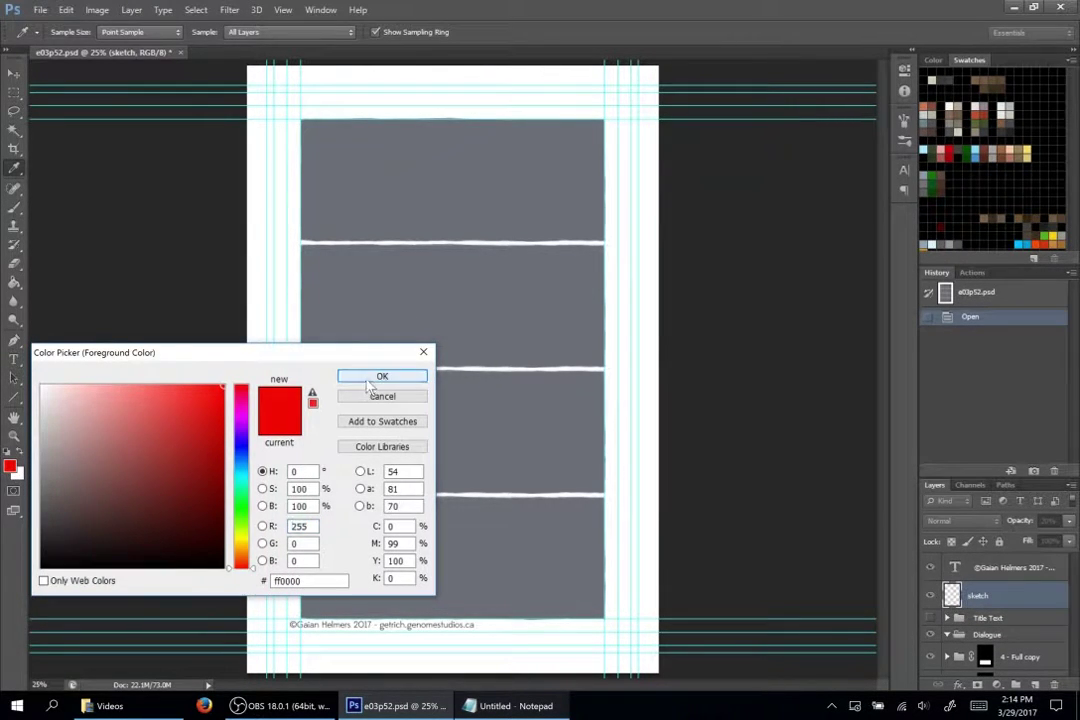
pyautogui.click(382, 376)
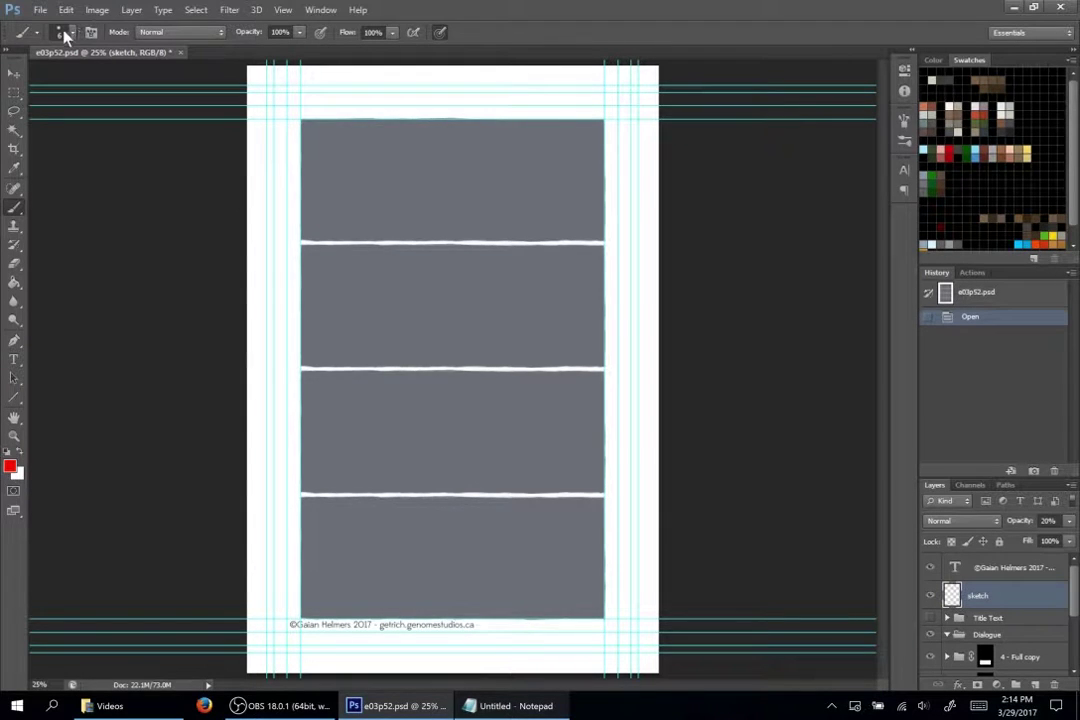
pyautogui.click(34, 32)
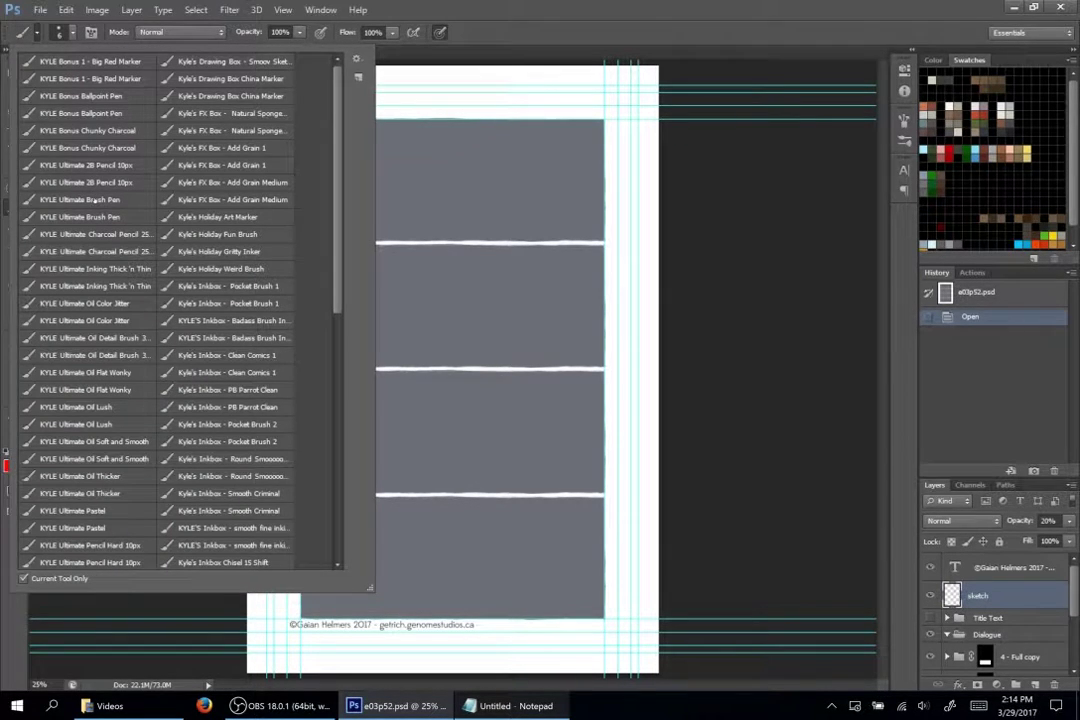
pyautogui.click(96, 167)
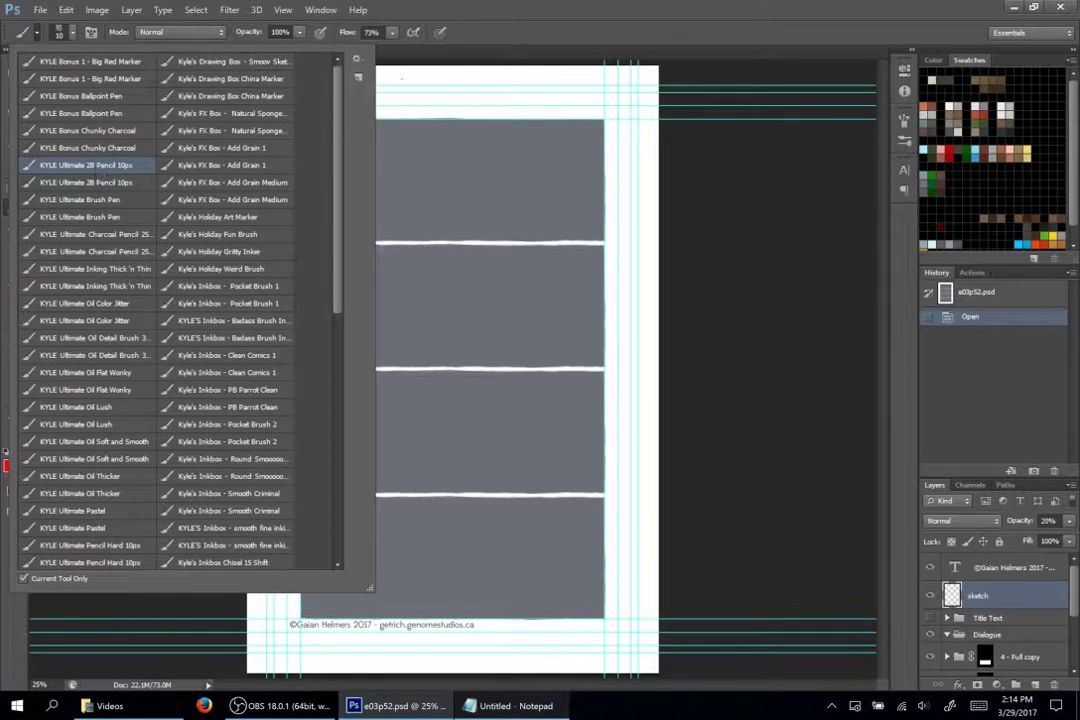
pyautogui.click(440, 32)
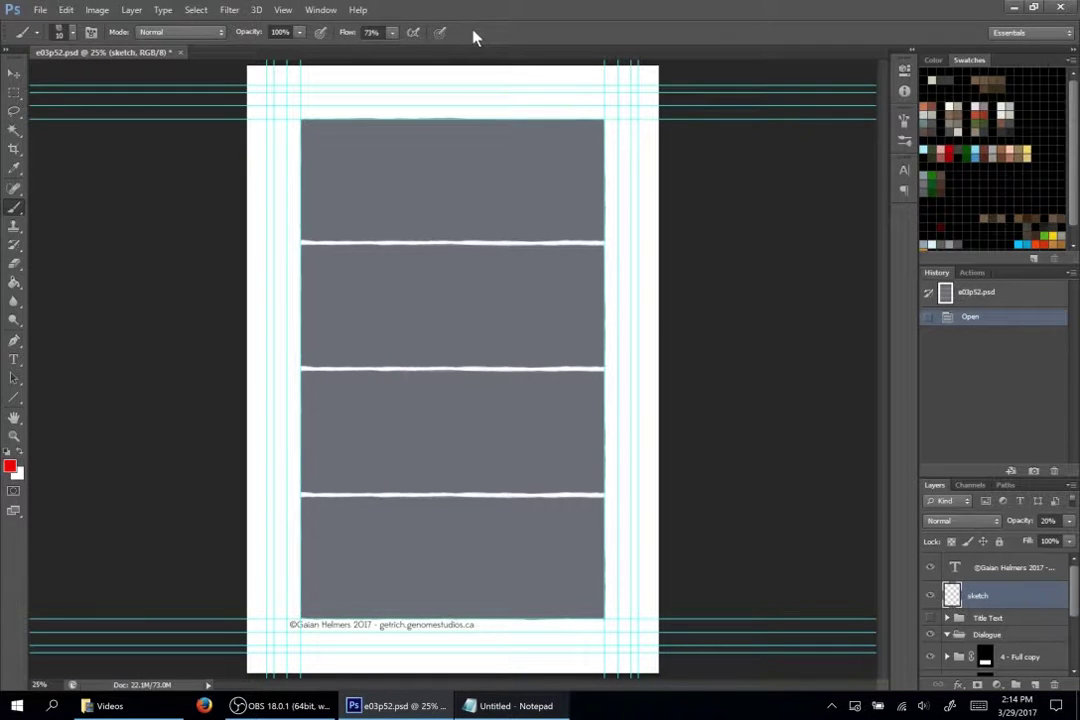
# - Consult the Page 52 script in Notepad and sketch long, roughly horizontal ground lines across the lower part of the first panel
pyautogui.click(512, 706)
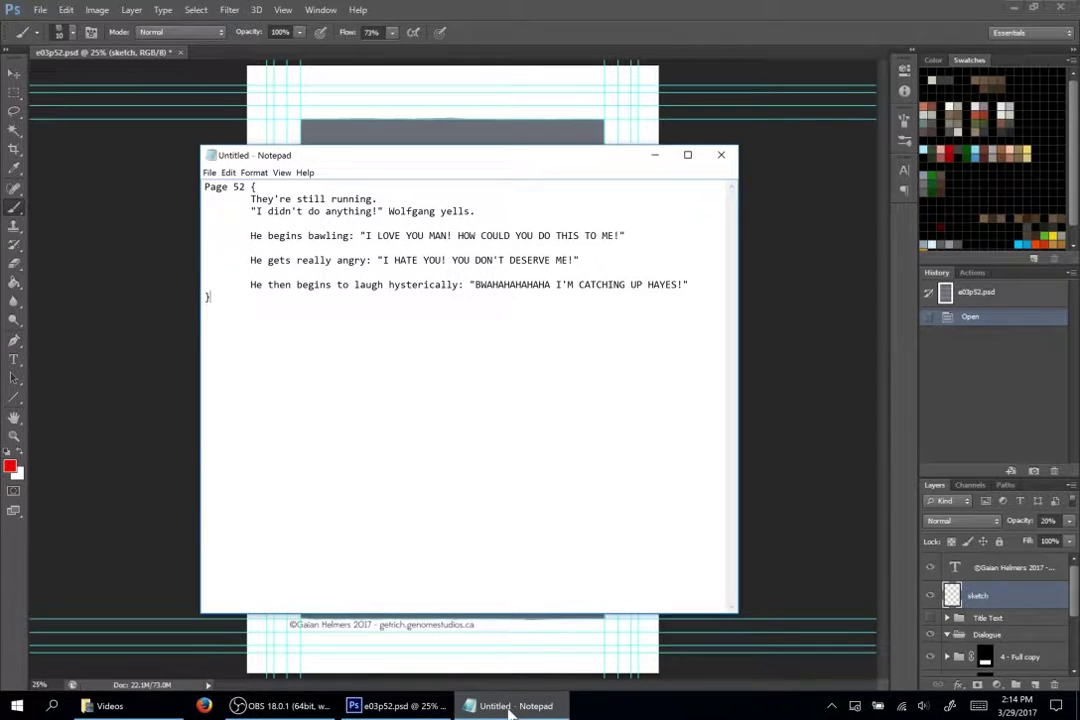
pyautogui.click(605, 44)
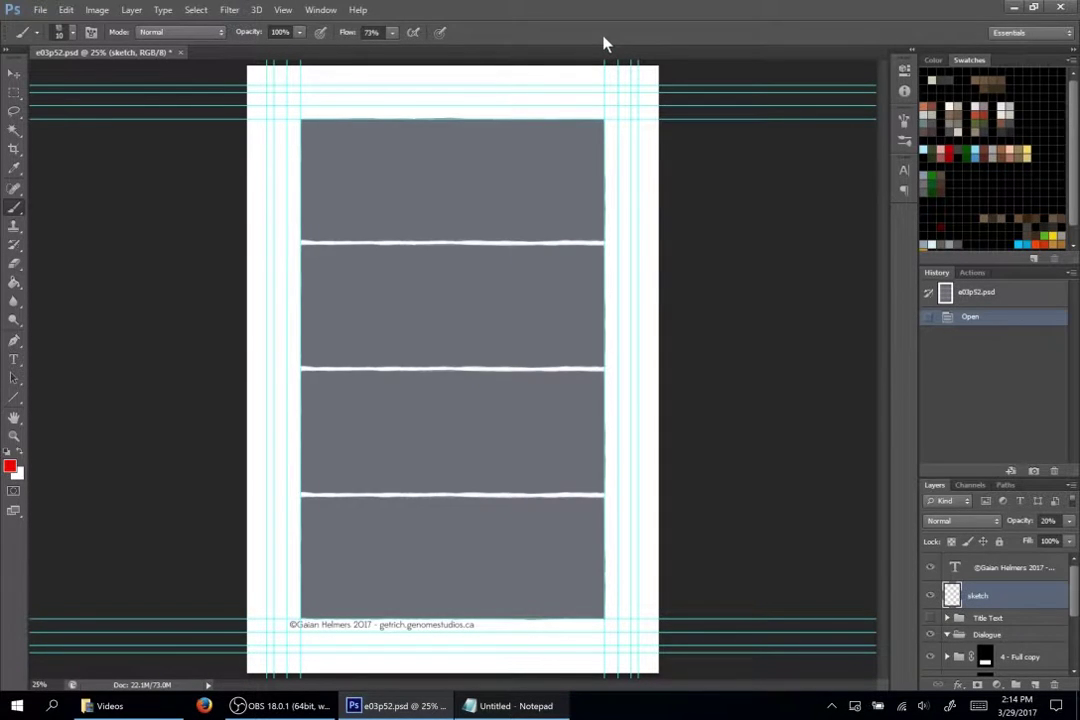
pyautogui.hotkey('ctrl', '+')
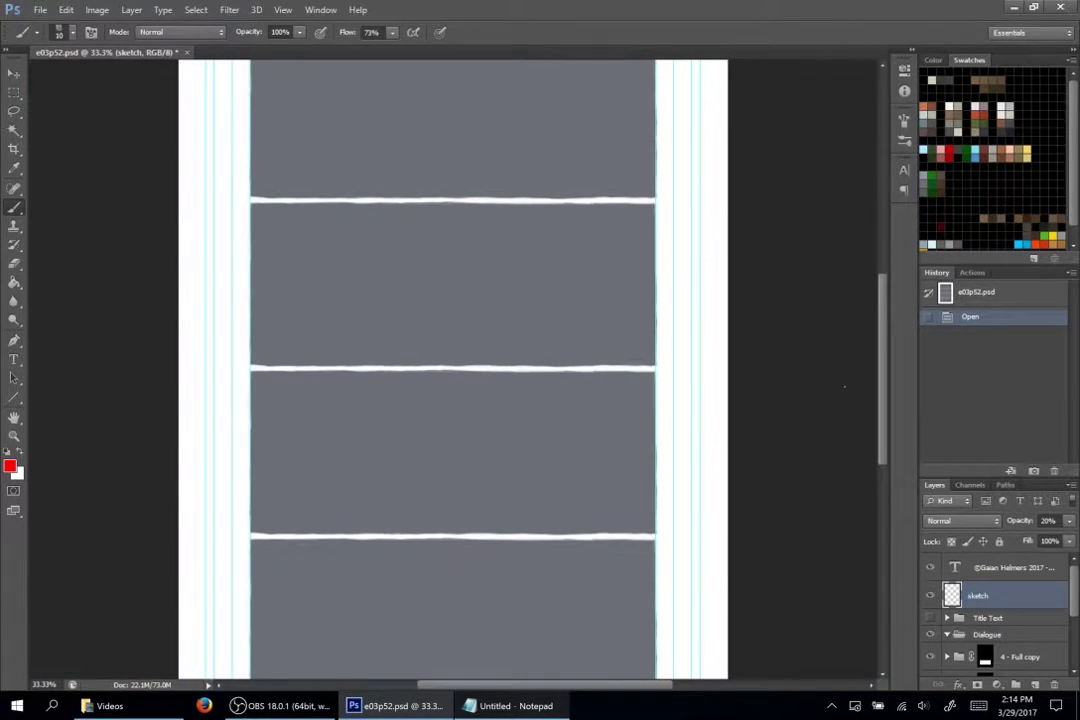
pyautogui.hotkey('ctrl', '+')
pyautogui.scroll(5, 450, 370)
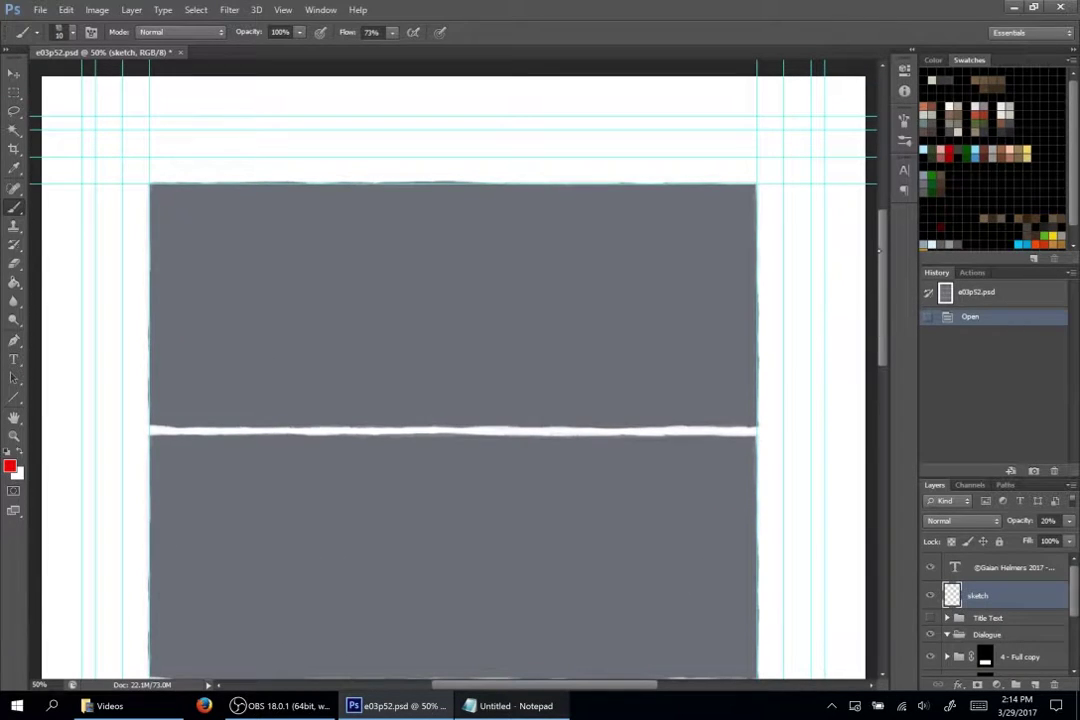
pyautogui.click(155, 355)
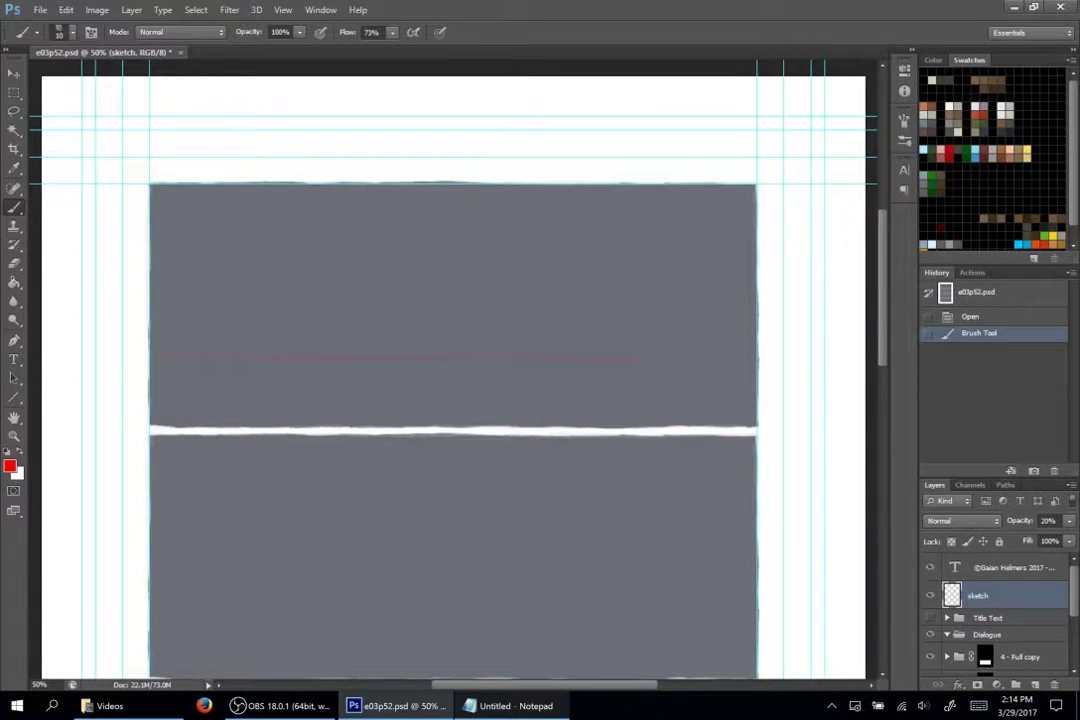
pyautogui.keyDown('shift'); pyautogui.click(738, 353); pyautogui.keyUp('shift')
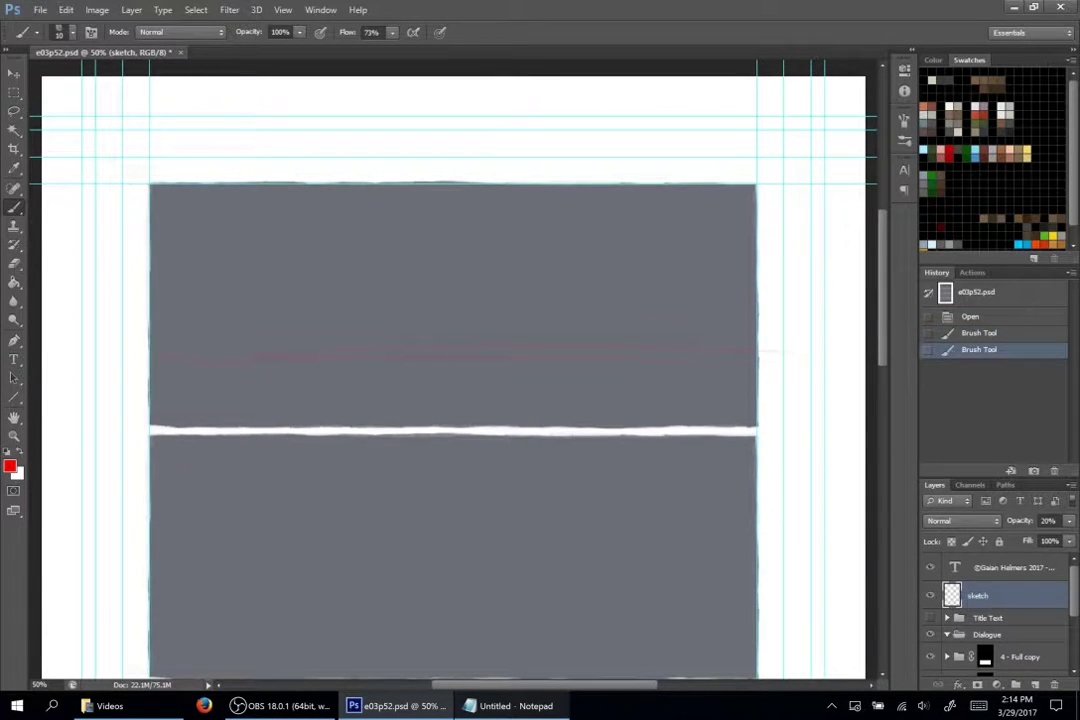
pyautogui.moveTo(165, 360)
pyautogui.mouseDown()
pyautogui.moveTo(635, 345)
pyautogui.moveTo(806, 375)
pyautogui.mouseUp()
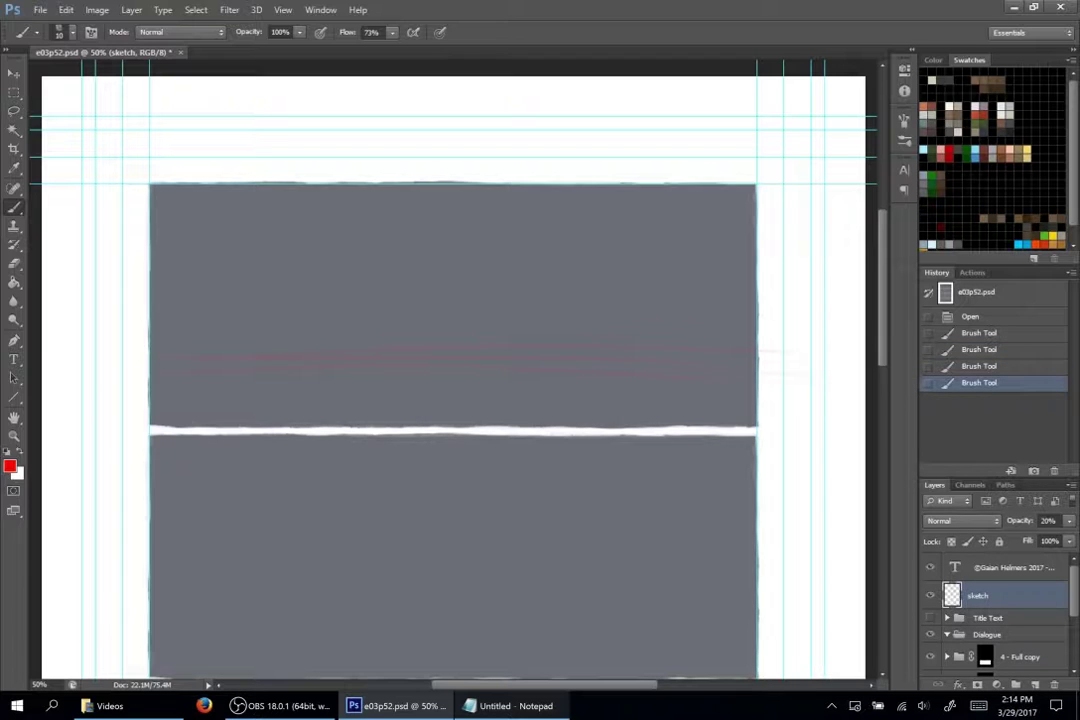
pyautogui.moveTo(260, 357); pyautogui.dragTo(510, 351)
pyautogui.moveTo(300, 356); pyautogui.dragTo(640, 362)
# - Sketch the background building's vertical edge and slanted roof lines near the top of the first panel
pyautogui.moveTo(267, 194); pyautogui.dragTo(264, 280)
pyautogui.moveTo(260, 196); pyautogui.dragTo(300, 205)
pyautogui.moveTo(262, 206); pyautogui.dragTo(200, 207)
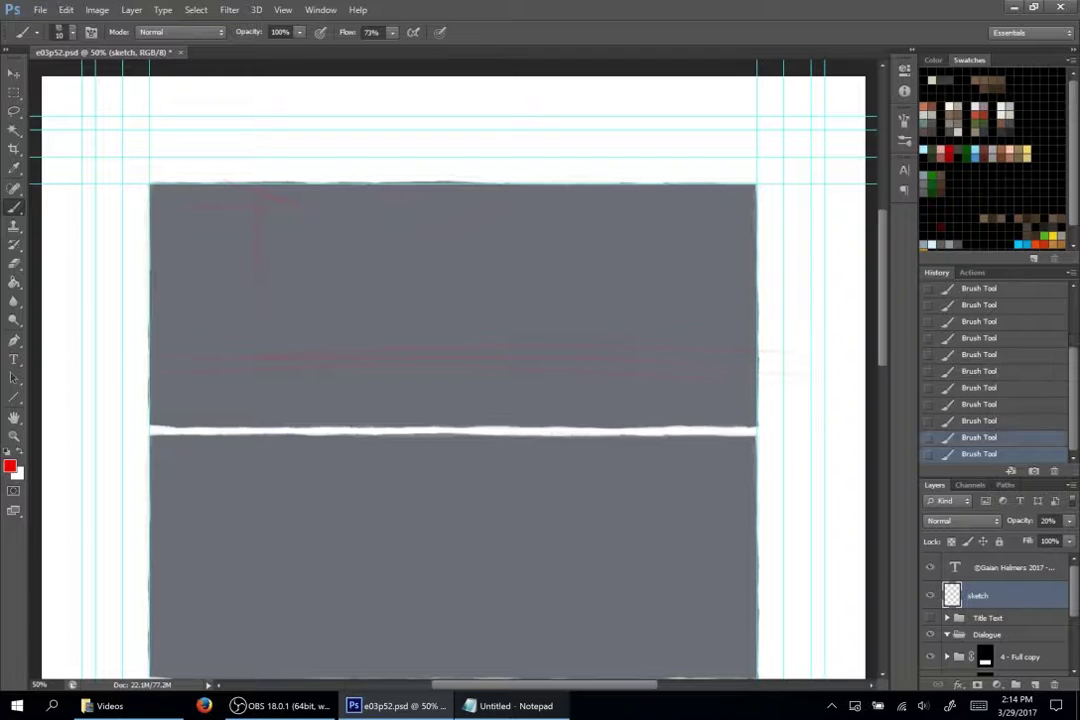
pyautogui.moveTo(488, 206); pyautogui.dragTo(572, 208)
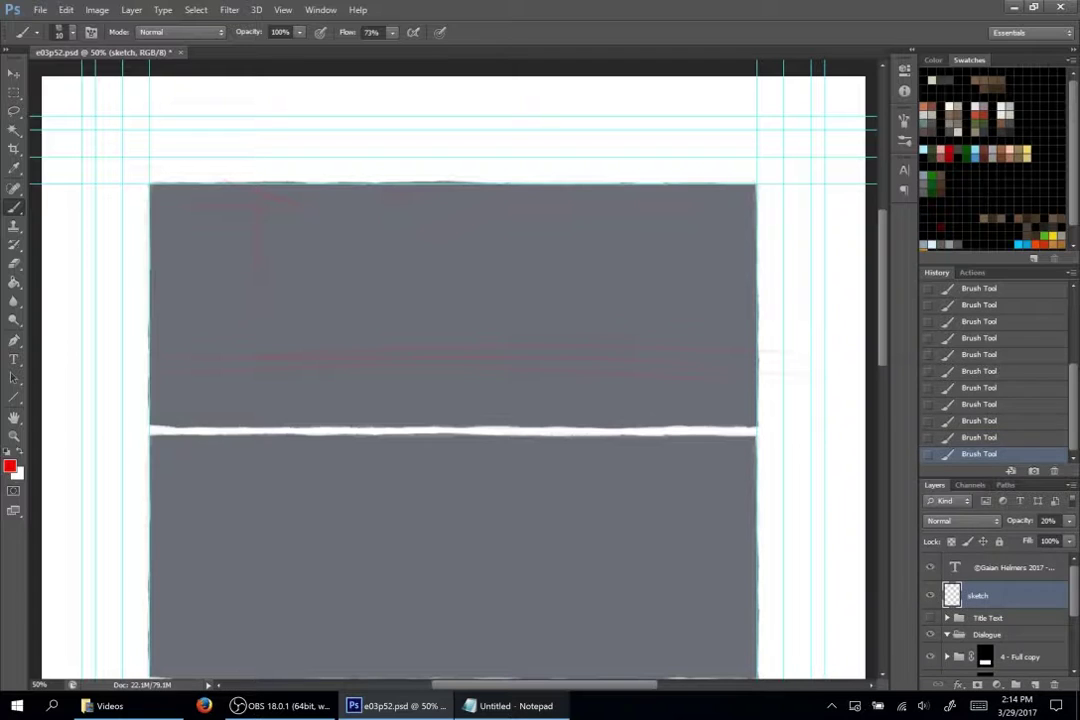
# - Sketch two running figures and the background building's railing in the first panel, consulting the Page 52 script in Notepad
pyautogui.moveTo(659, 266)
pyautogui.mouseDown()
pyautogui.moveTo(685, 296)
pyautogui.moveTo(640, 300)
pyautogui.moveTo(645, 345)
pyautogui.moveTo(700, 316)
pyautogui.mouseUp()
pyautogui.click(512, 706)
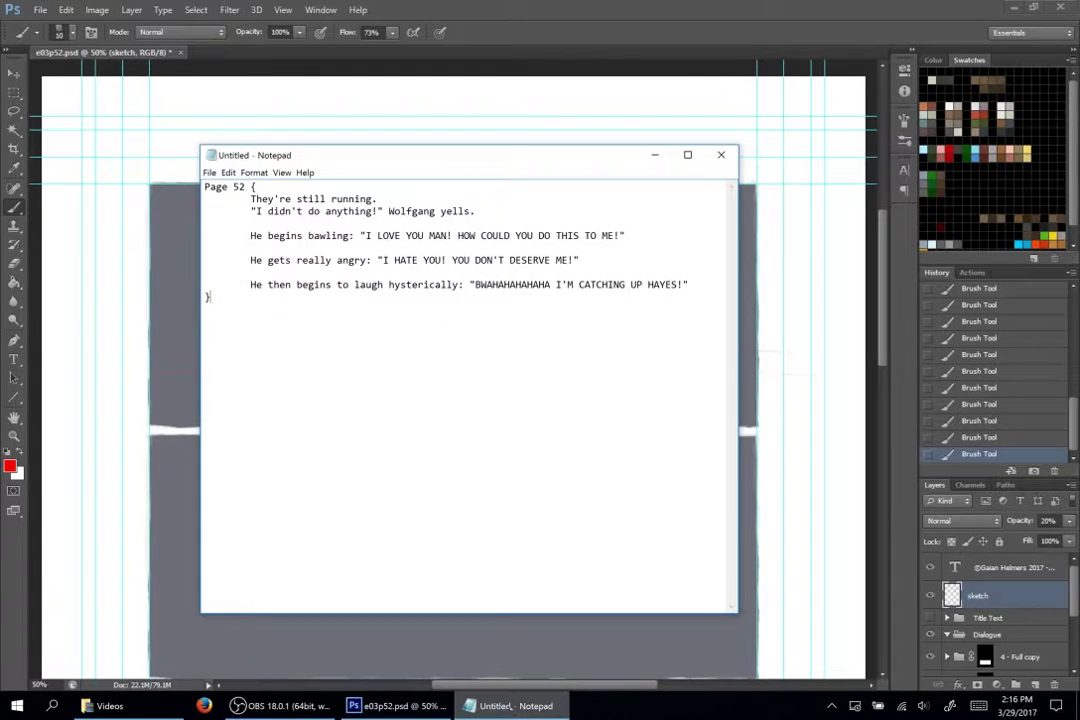
pyautogui.click(582, 29)
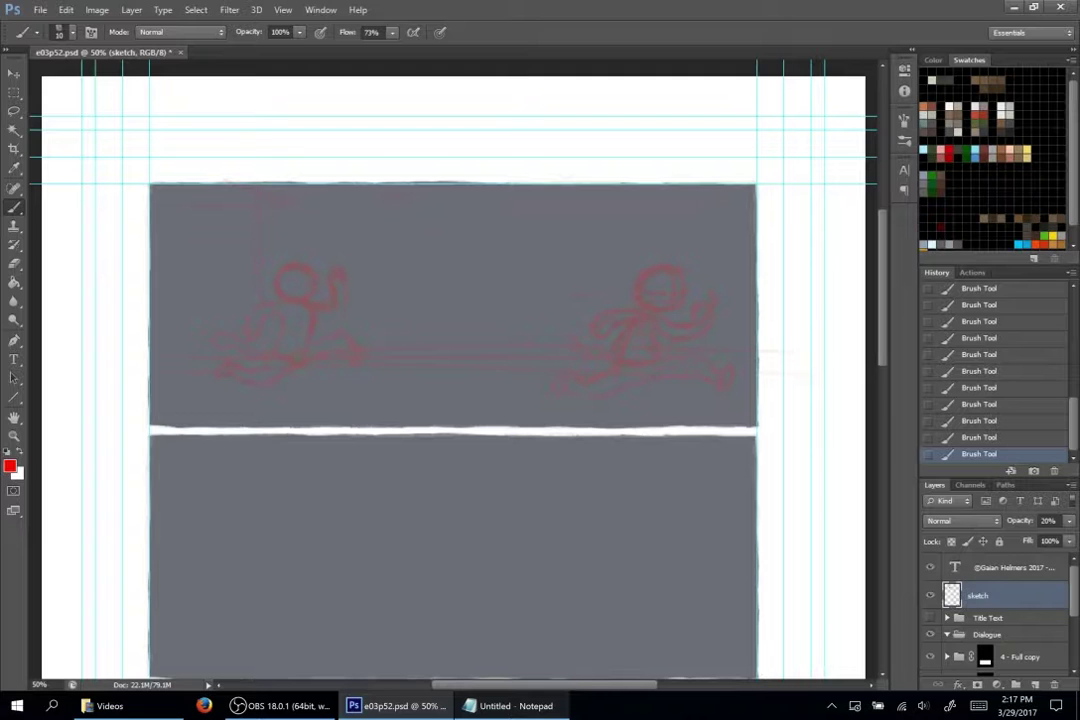
pyautogui.scroll(-4, 453, 380)
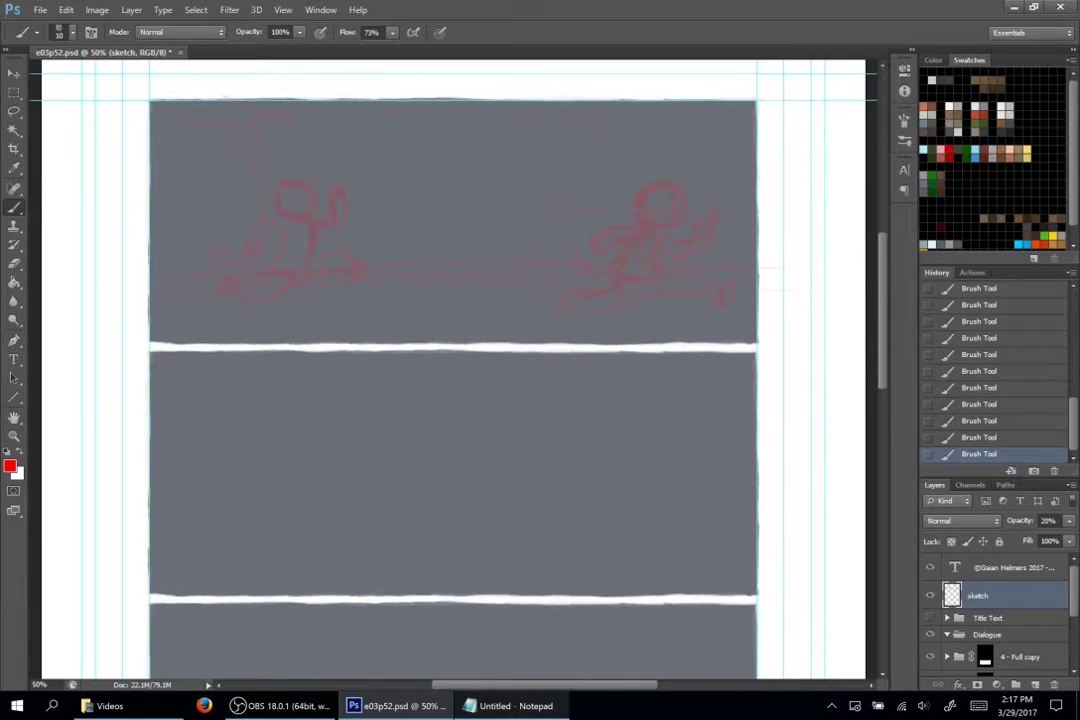
pyautogui.scroll(2, 453, 380)
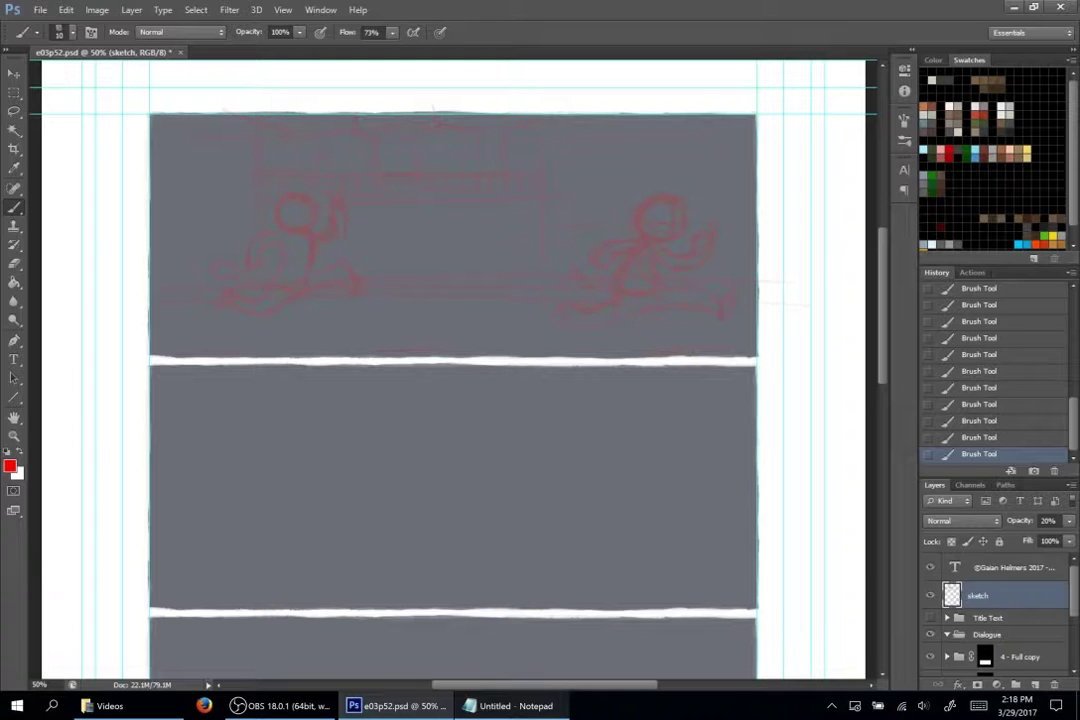
# - Recheck the Page 52 script and try a rough large head with shapes beside it in the second panel
pyautogui.scroll(-3, 450, 400)
pyautogui.click(515, 705)
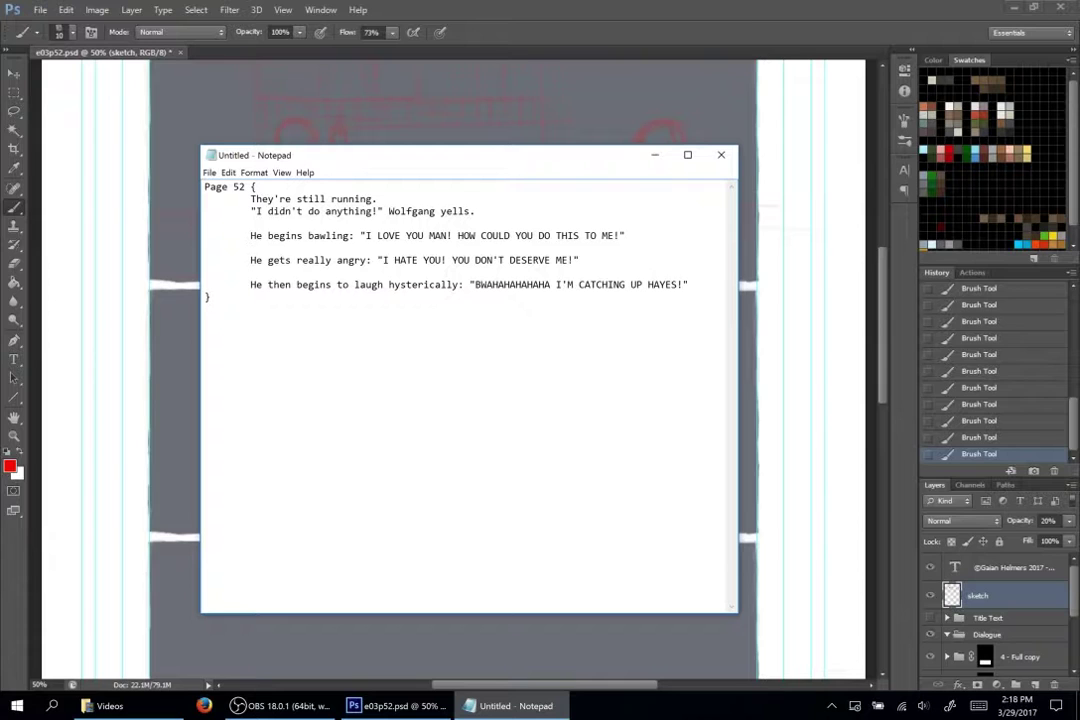
pyautogui.hotkey('alt', 'Tab')
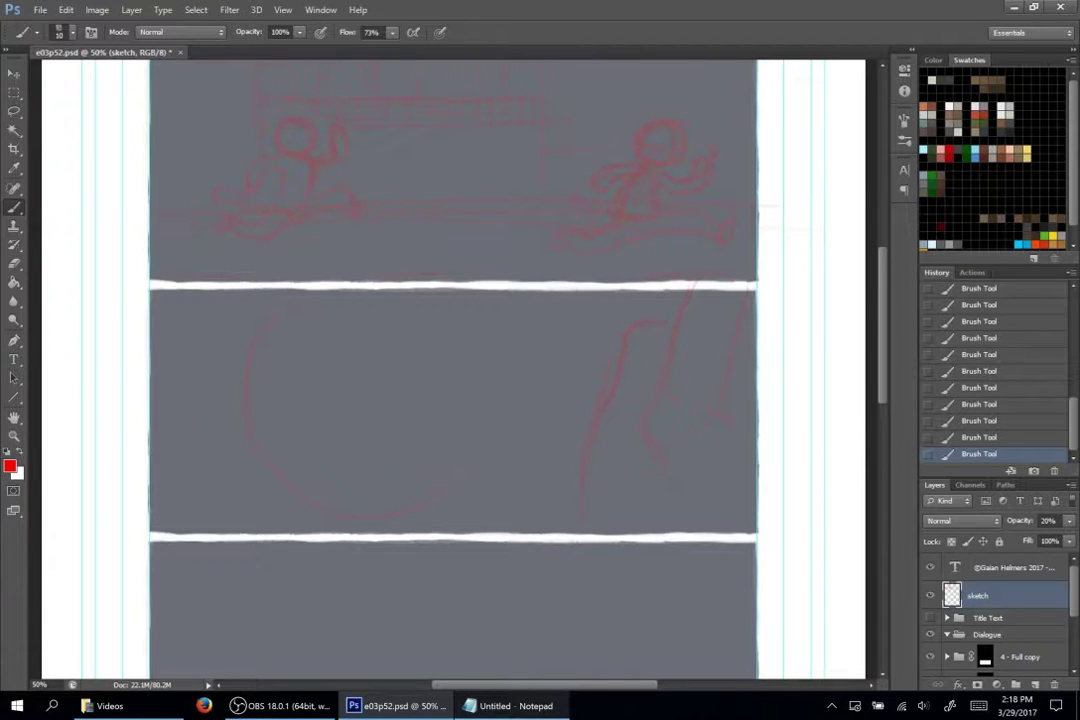
pyautogui.moveTo(357, 270); pyautogui.dragTo(279, 315)
# - Lasso and clear the rough shapes and the large head from the second panel, and return to the Brush
pyautogui.press('l')
pyautogui.moveTo(762, 567)
pyautogui.mouseDown()
pyautogui.moveTo(794, 452)
pyautogui.moveTo(772, 286)
pyautogui.moveTo(712, 262)
pyautogui.moveTo(611, 287)
pyautogui.moveTo(579, 372)
pyautogui.moveTo(569, 457)
pyautogui.moveTo(584, 547)
pyautogui.moveTo(756, 568)
pyautogui.mouseUp()
pyautogui.press('Delete')
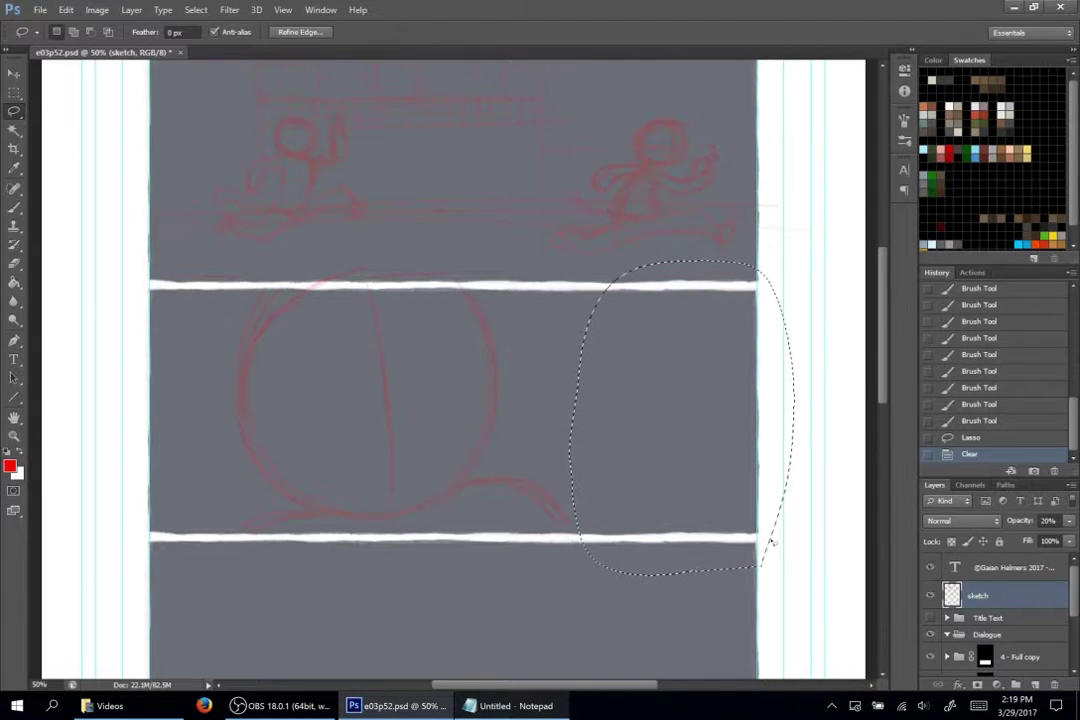
pyautogui.hotkey('ctrl', 'd')
pyautogui.moveTo(480, 267)
pyautogui.mouseDown()
pyautogui.moveTo(350, 246)
pyautogui.moveTo(165, 520)
pyautogui.moveTo(614, 410)
pyautogui.mouseUp()
pyautogui.press('Delete')
pyautogui.press('b')
pyautogui.hotkey('ctrl', 'd')
# - Sketch a new large round head outline slightly left of center in the second panel
pyautogui.moveTo(152, 523); pyautogui.dragTo(178, 525)
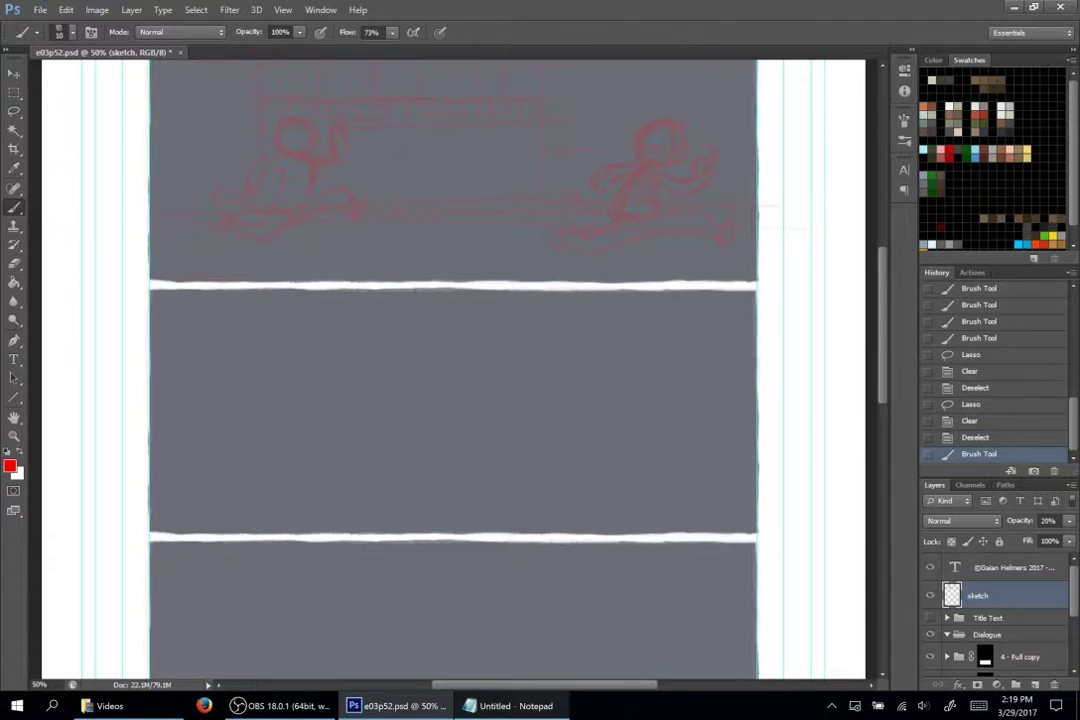
pyautogui.moveTo(262, 318)
pyautogui.mouseDown()
pyautogui.moveTo(264, 412)
pyautogui.moveTo(278, 442)
pyautogui.moveTo(318, 468)
pyautogui.moveTo(425, 493)
pyautogui.mouseUp()
pyautogui.moveTo(264, 385)
pyautogui.mouseDown()
pyautogui.moveTo(280, 318)
pyautogui.moveTo(312, 292)
pyautogui.moveTo(400, 280)
pyautogui.mouseUp()
pyautogui.moveTo(266, 410)
pyautogui.mouseDown()
pyautogui.moveTo(300, 300)
pyautogui.moveTo(303, 471)
pyautogui.mouseUp()
pyautogui.moveTo(300, 298); pyautogui.dragTo(268, 337)
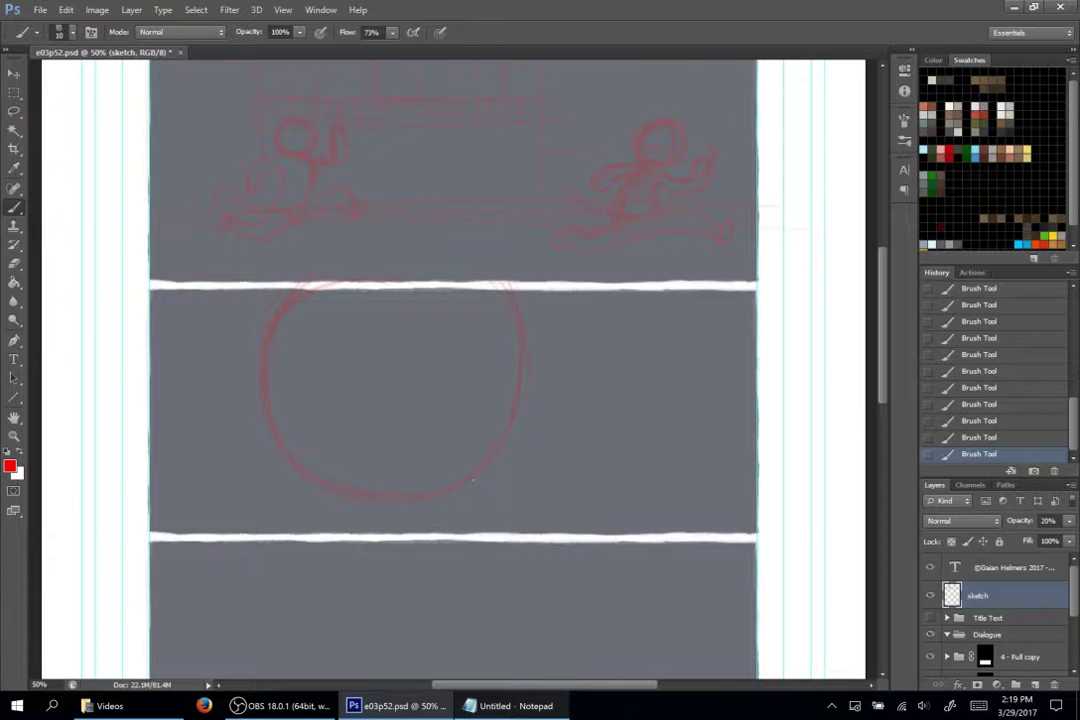
# - Lasso the second panel's head outline, scale it to about 88% with Free Transform and shift it slightly right
pyautogui.press('l')
pyautogui.moveTo(558, 350)
pyautogui.mouseDown()
pyautogui.moveTo(360, 236)
pyautogui.moveTo(483, 540)
pyautogui.mouseUp()
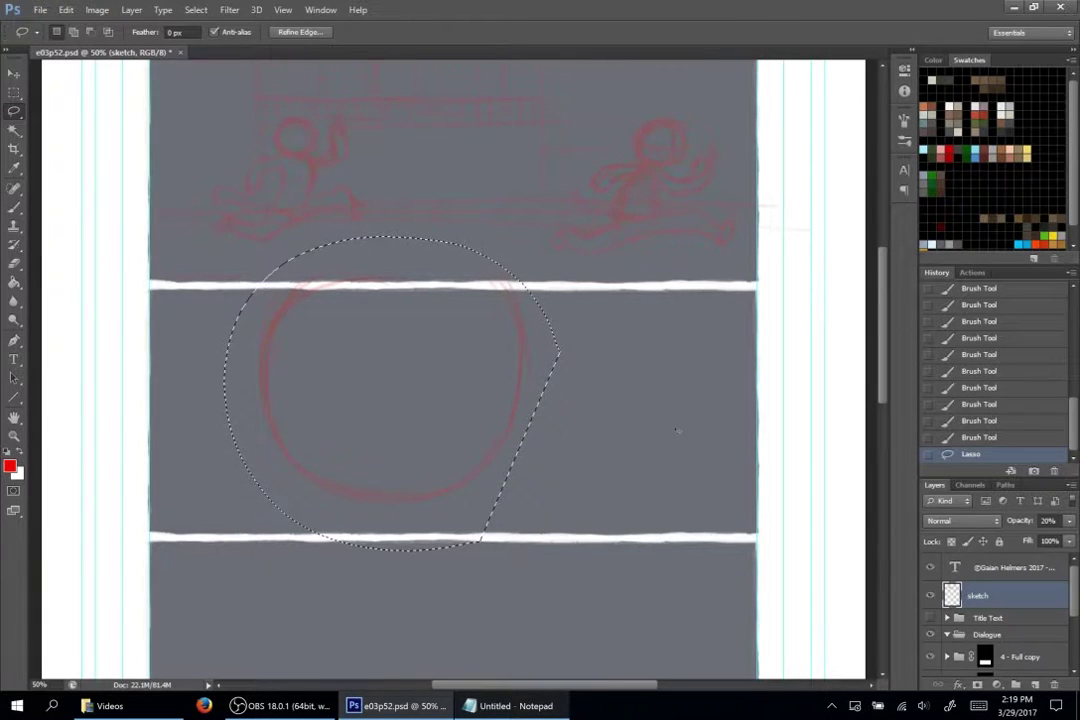
pyautogui.rightClick(441, 393)
pyautogui.click(510, 253)
pyautogui.moveTo(559, 238); pyautogui.dragTo(518, 276)
pyautogui.moveTo(456, 415); pyautogui.dragTo(497, 417)
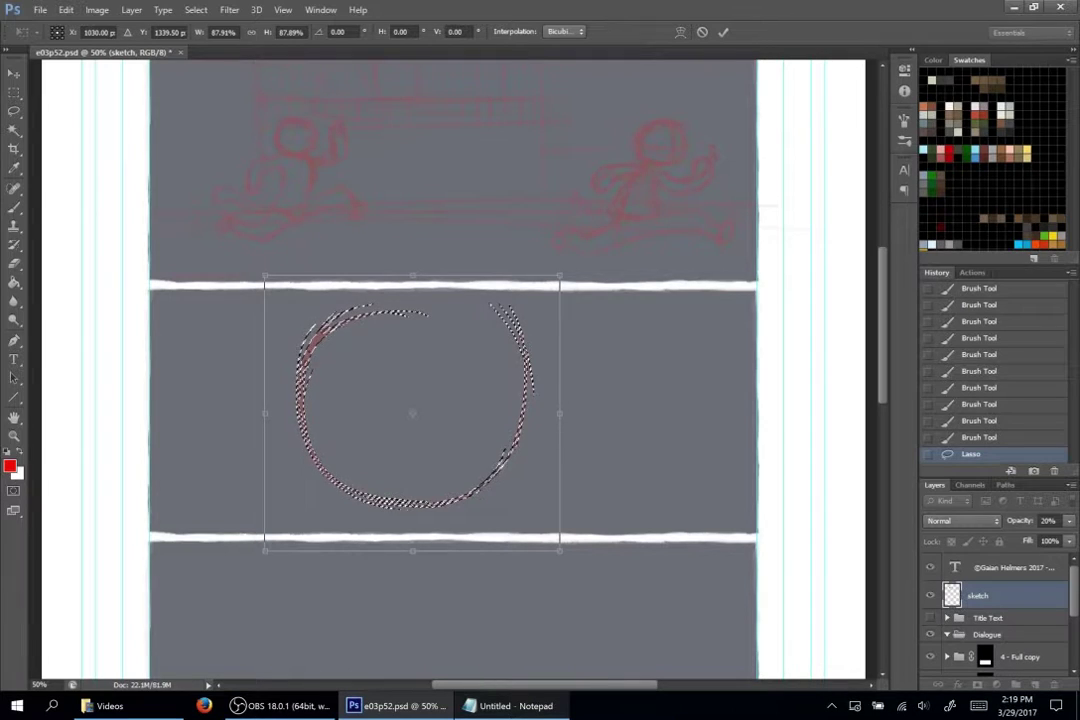
pyautogui.click(723, 32)
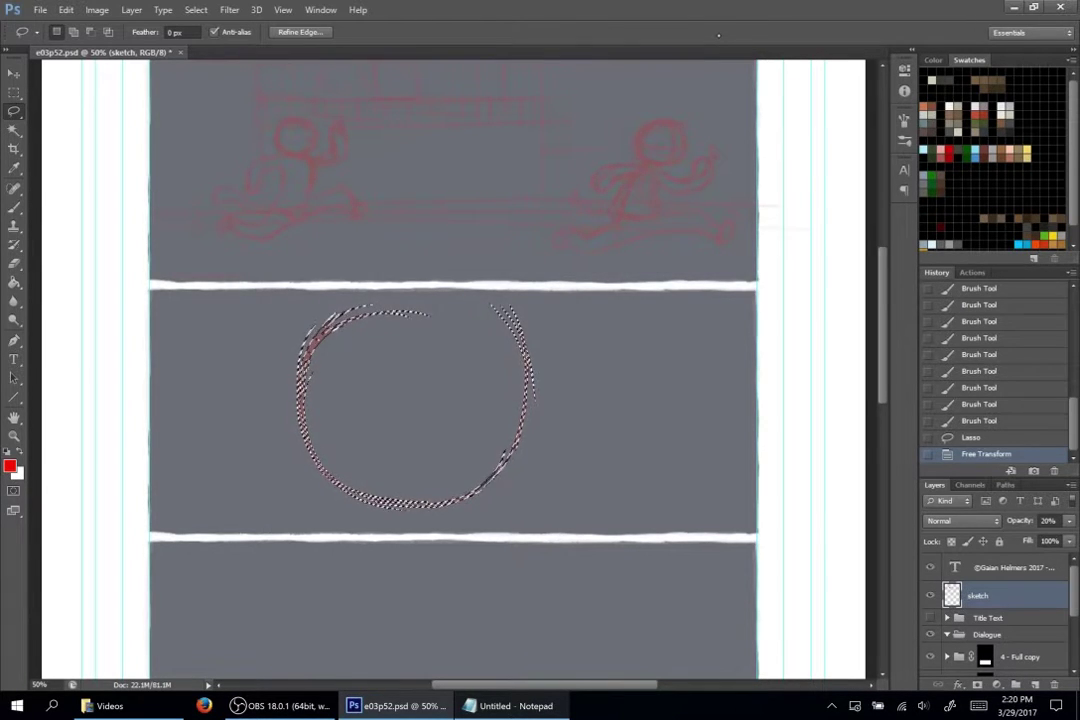
pyautogui.hotkey('ctrl', 'd')
# - Close the top of the second panel's head outline, darken its sides and add a vertical face guideline with side ears
pyautogui.press('b')
pyautogui.moveTo(318, 330); pyautogui.dragTo(370, 286)
pyautogui.moveTo(498, 304); pyautogui.dragTo(527, 372)
pyautogui.moveTo(418, 279)
pyautogui.mouseDown()
pyautogui.moveTo(500, 300)
pyautogui.moveTo(521, 335)
pyautogui.mouseUp()
pyautogui.moveTo(526, 345)
pyautogui.mouseDown()
pyautogui.moveTo(523, 439)
pyautogui.moveTo(500, 478)
pyautogui.mouseUp()
pyautogui.moveTo(526, 345); pyautogui.dragTo(524, 430)
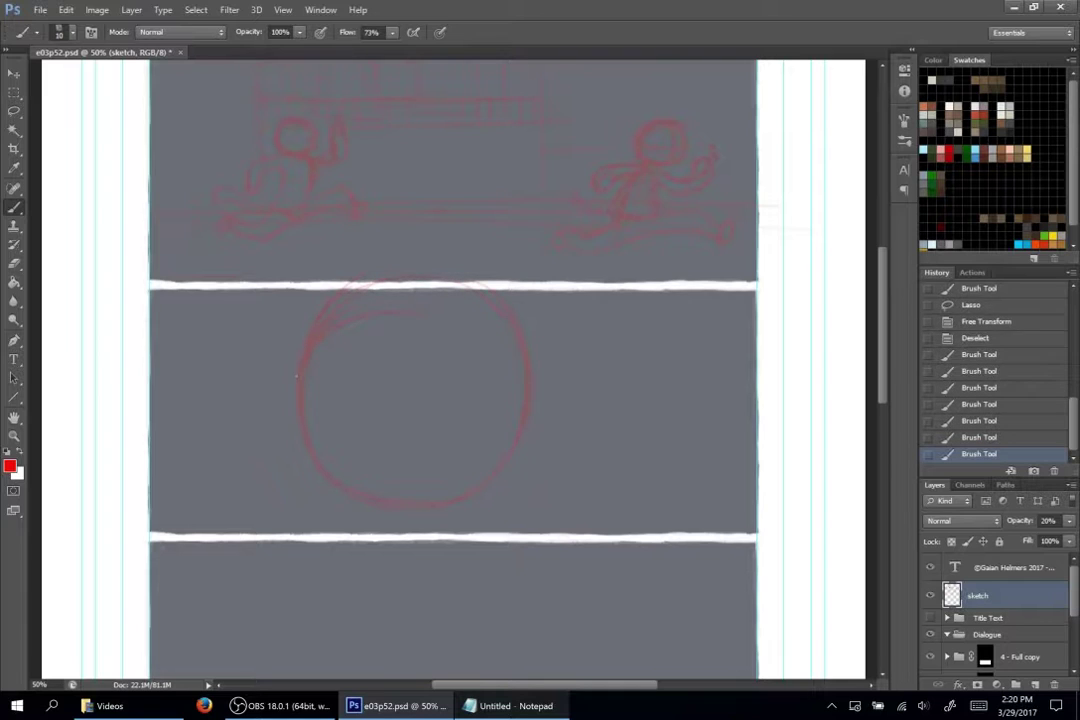
pyautogui.moveTo(298, 374); pyautogui.dragTo(303, 438)
pyautogui.moveTo(308, 340); pyautogui.dragTo(299, 430)
pyautogui.moveTo(297, 385); pyautogui.dragTo(306, 450)
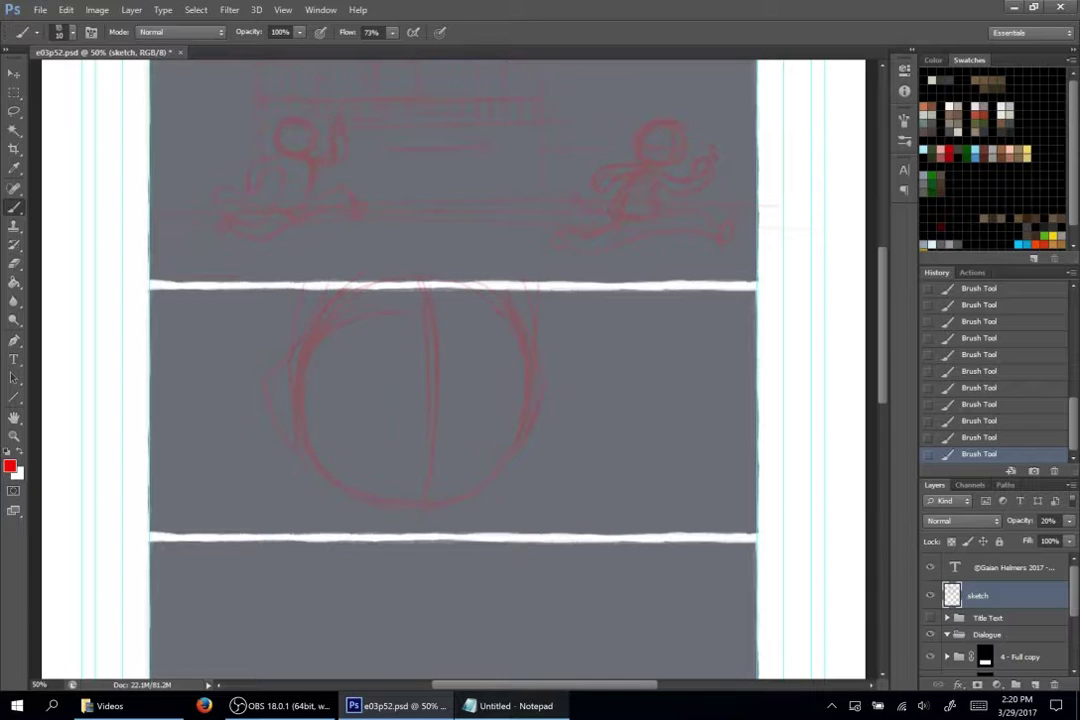
# - Erase the stray line at the upper left of the second panel's head and redraw the outline edges beside both ears
pyautogui.scroll(3, 452, 370)
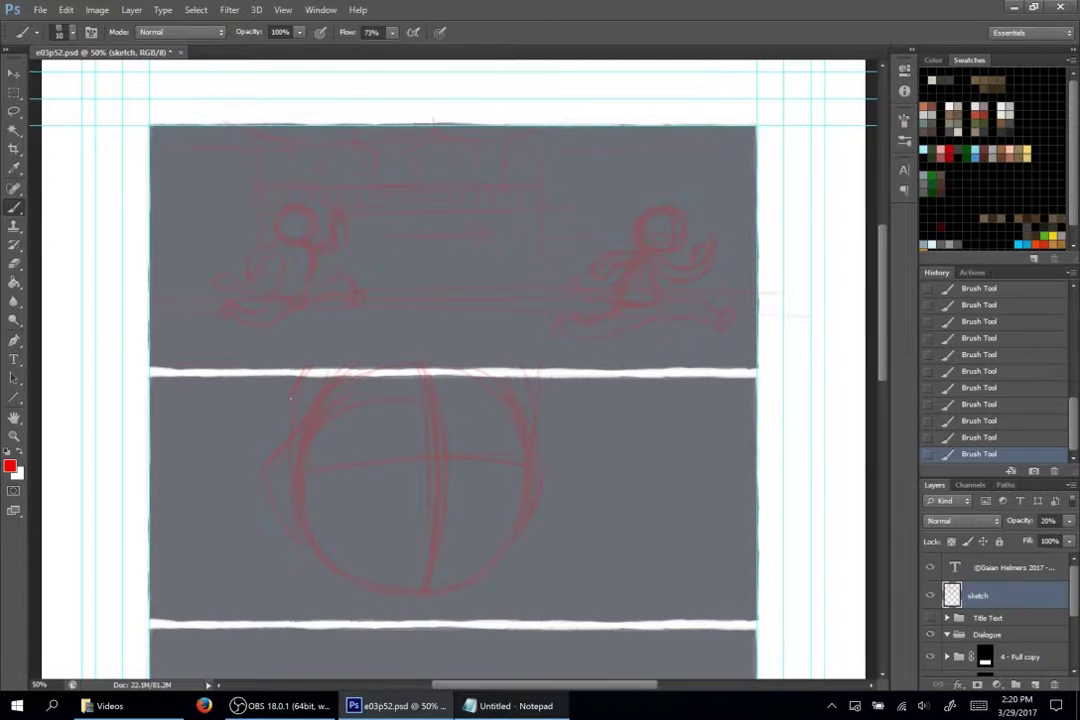
pyautogui.press('e')
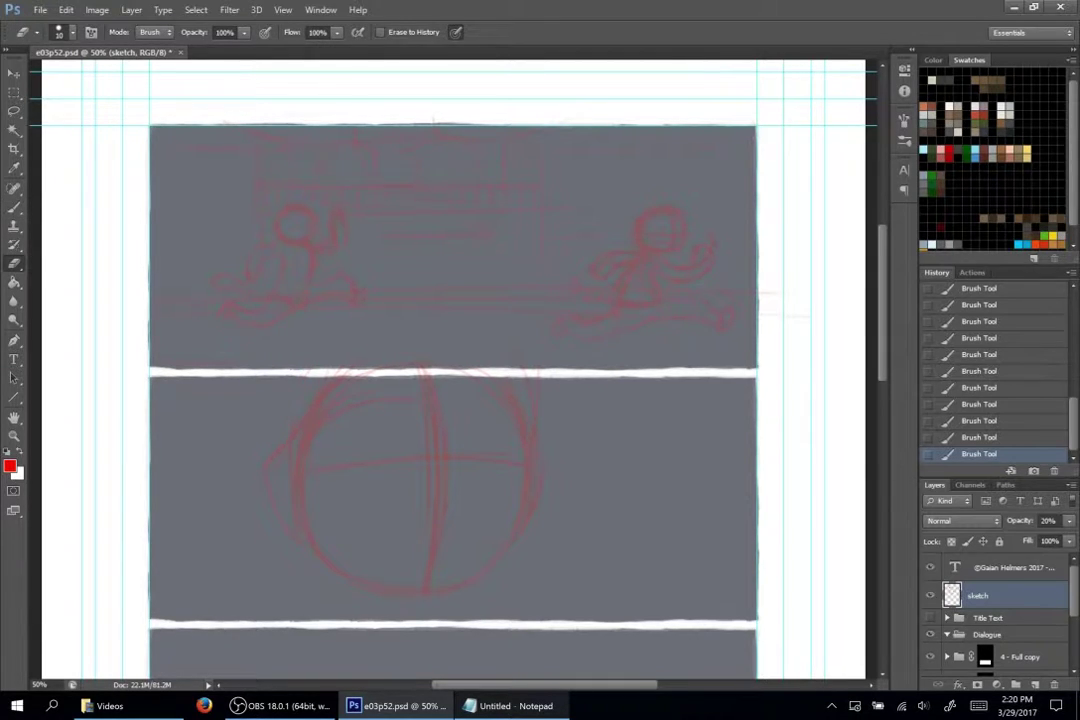
pyautogui.moveTo(282, 299); pyautogui.dragTo(304, 301)
pyautogui.press('b')
pyautogui.moveTo(301, 433)
pyautogui.mouseDown()
pyautogui.moveTo(266, 467)
pyautogui.moveTo(299, 541)
pyautogui.moveTo(293, 482)
pyautogui.mouseUp()
pyautogui.moveTo(541, 468); pyautogui.dragTo(522, 528)
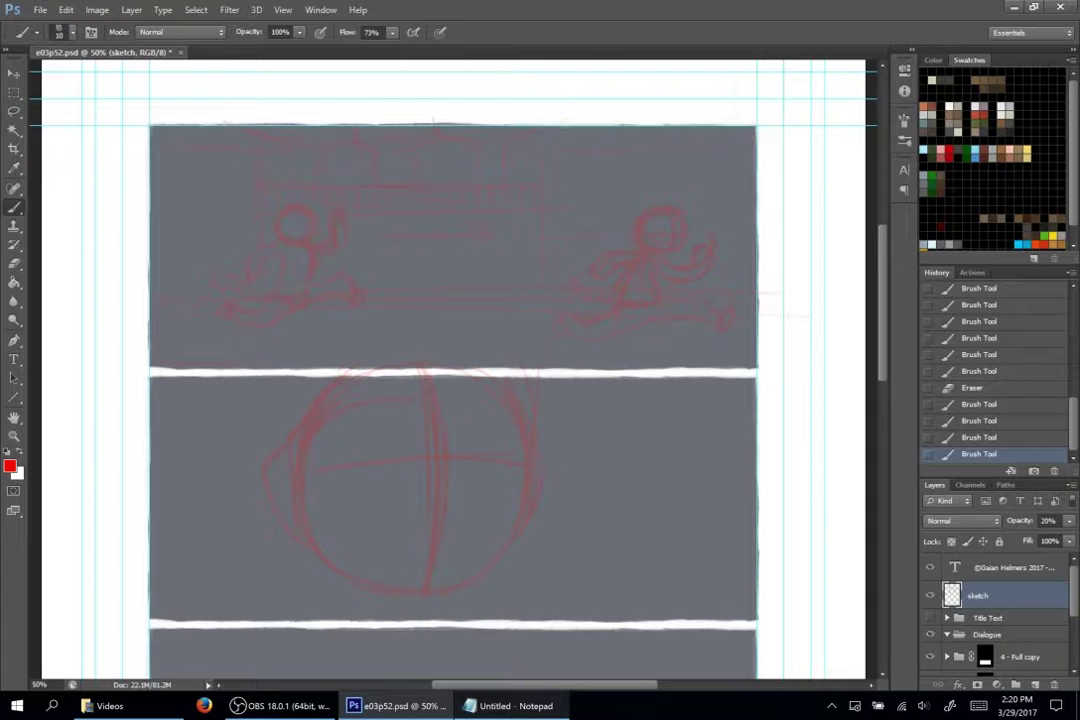
# - Erase the stray line at the head's upper right and darken its upper-left curve
pyautogui.click(832, 313)
pyautogui.click(830, 299)
pyautogui.click(832, 286)
pyautogui.press('e')
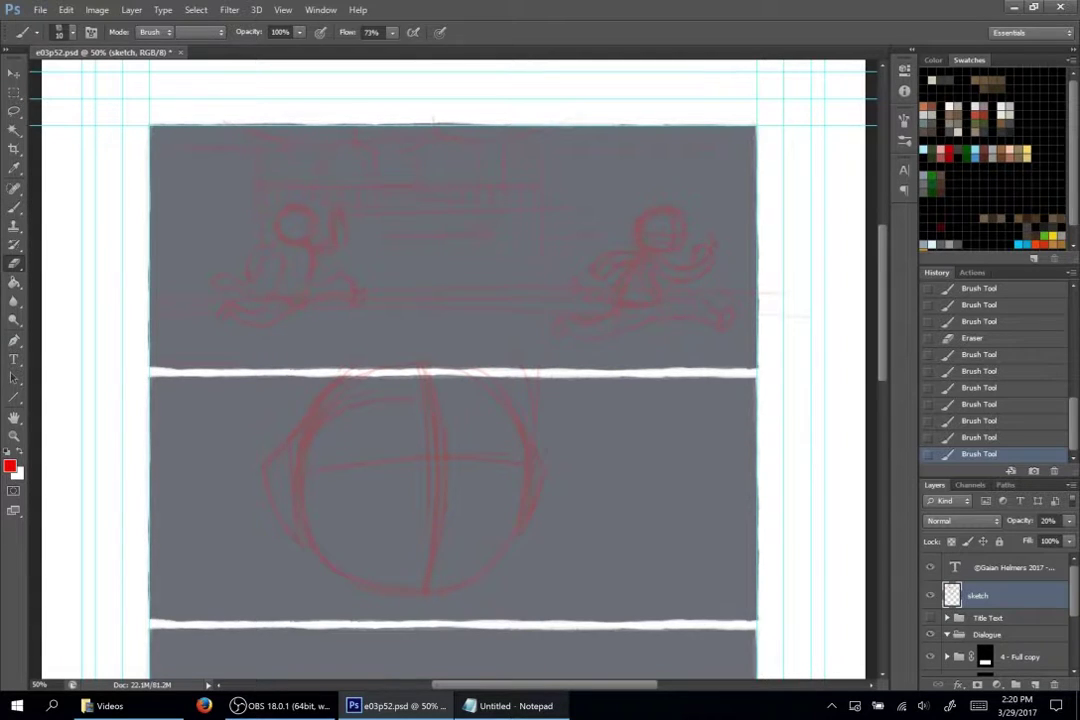
pyautogui.click(833, 286)
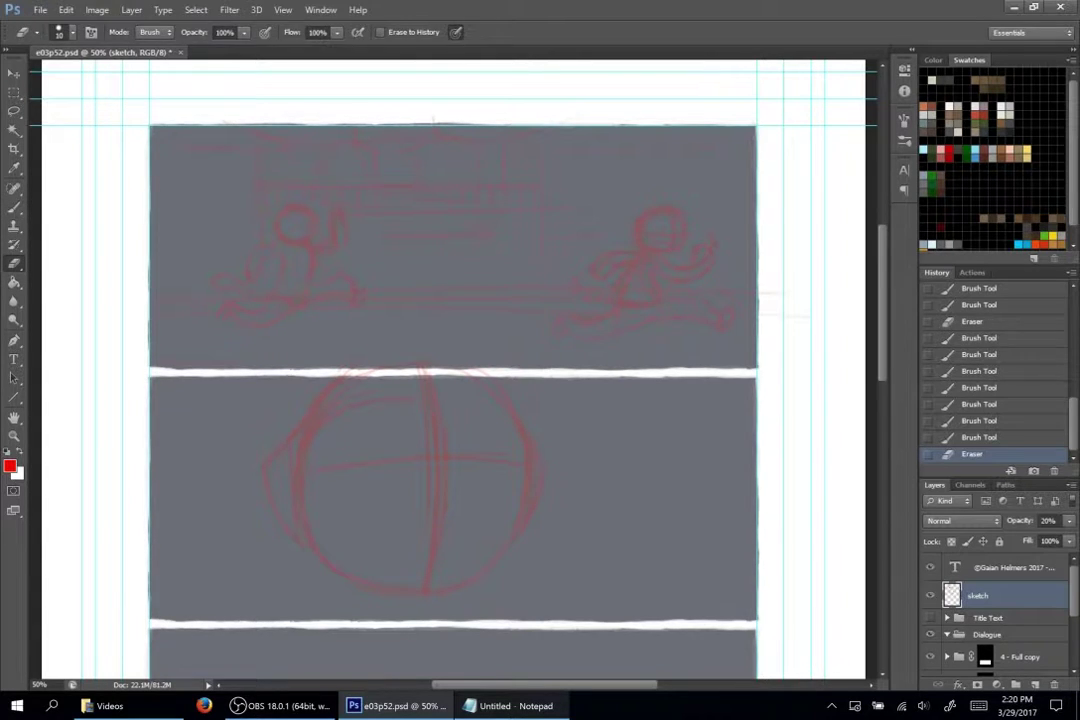
pyautogui.press('b')
pyautogui.moveTo(312, 418); pyautogui.dragTo(356, 366)
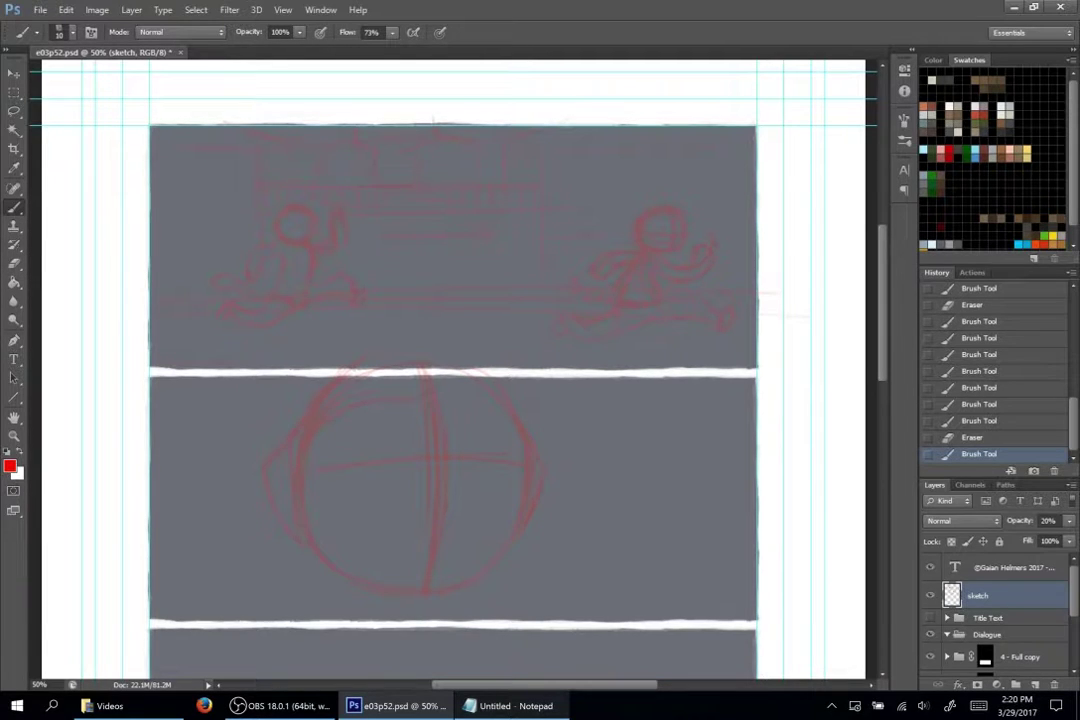
# - Reinforce the head's top and right outline with zigzag hair on the forehead, and erase the strays around them
pyautogui.click(830, 360)
pyautogui.moveTo(432, 347)
pyautogui.mouseDown()
pyautogui.moveTo(540, 387)
pyautogui.moveTo(544, 468)
pyautogui.mouseUp()
pyautogui.moveTo(544, 466); pyautogui.dragTo(514, 542)
pyautogui.click(830, 278)
pyautogui.click(831, 258)
pyautogui.press('e')
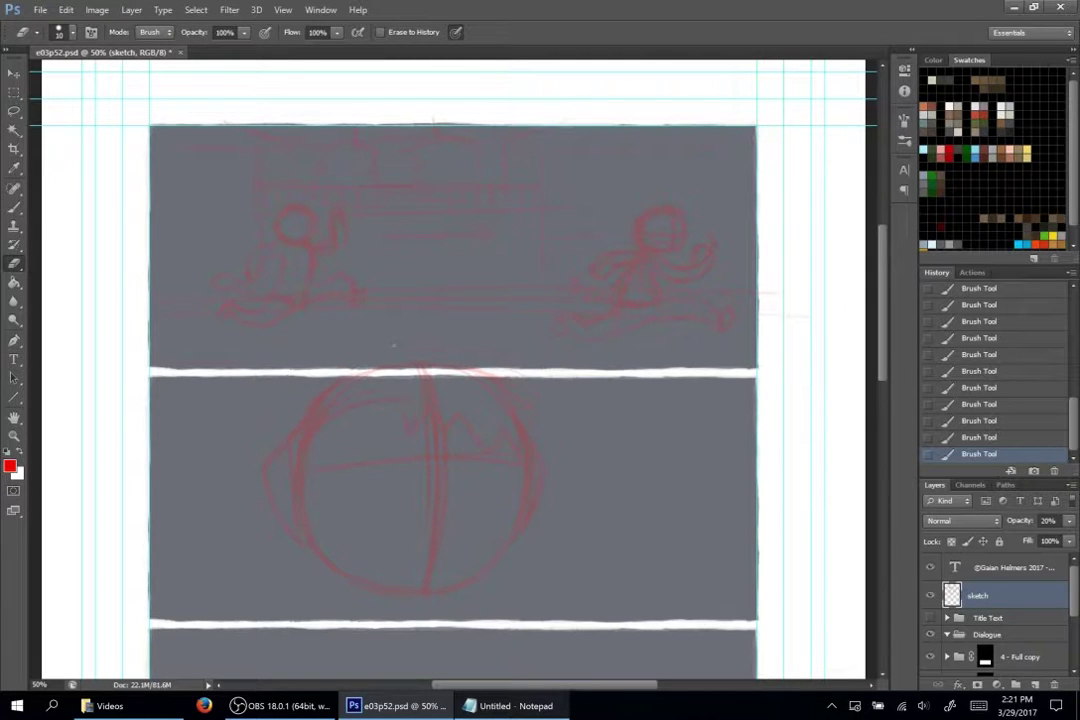
pyautogui.moveTo(393, 345); pyautogui.dragTo(491, 350)
pyautogui.moveTo(541, 441); pyautogui.dragTo(522, 403)
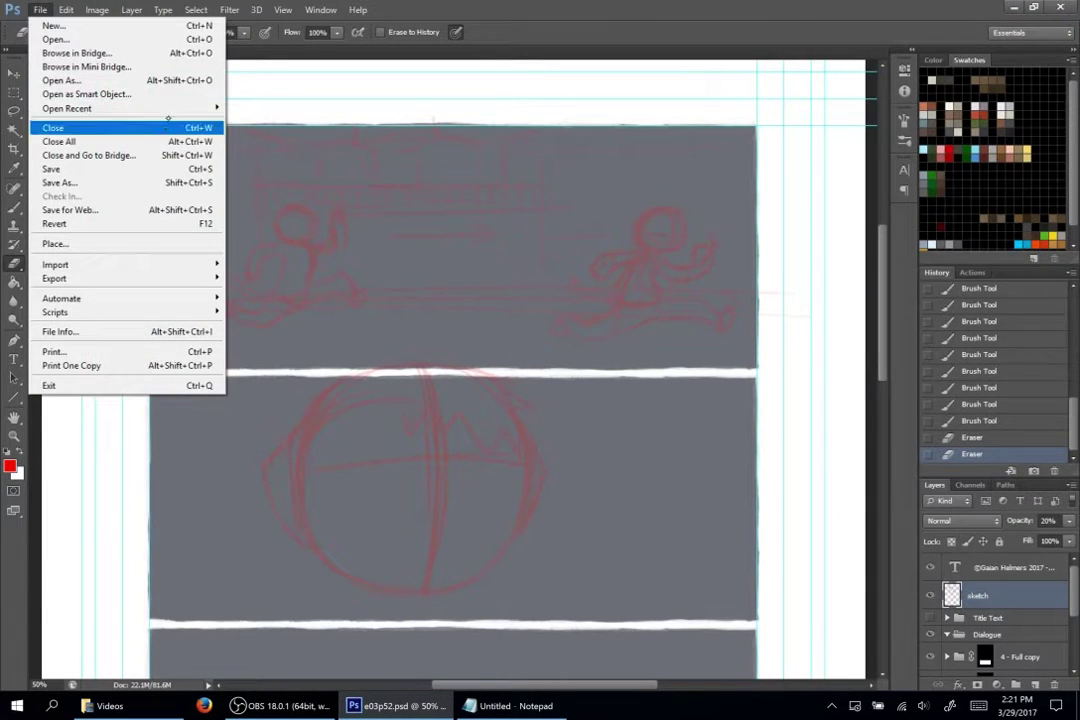
# - Open the previous comic page, e03p51.psd, from the recent files
pyautogui.moveTo(178, 107)
pyautogui.press('Down')
pyautogui.press('Down')
pyautogui.press('Down')
pyautogui.press('Down')
pyautogui.press('Down')
pyautogui.press('Down')
pyautogui.press('Down')
pyautogui.press('Down')
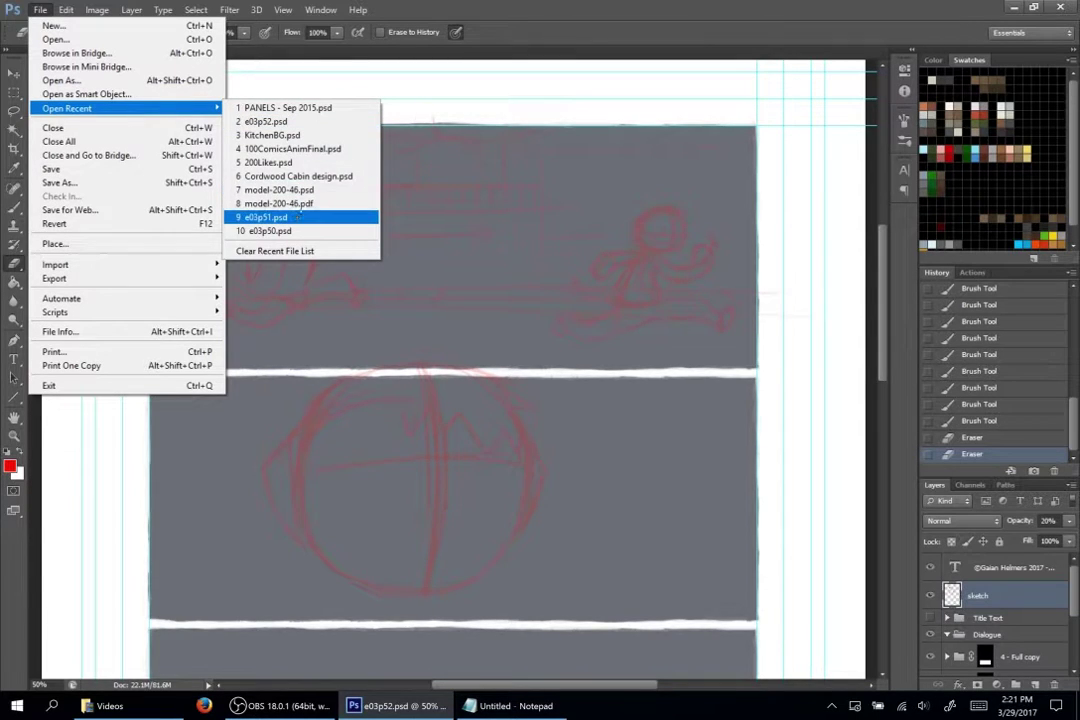
pyautogui.press('Return')
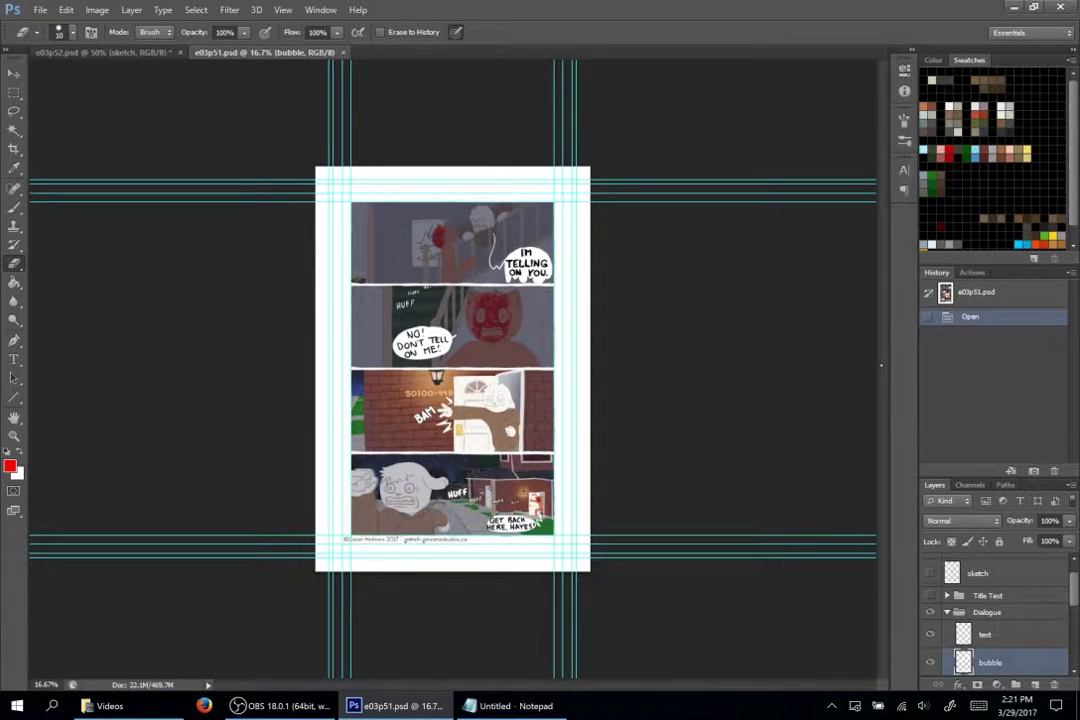
# - Examine the running character's head and hair in page 51's last panel, and close that file
pyautogui.hotkey('ctrl', '+')
pyautogui.hotkey('ctrl', '+')
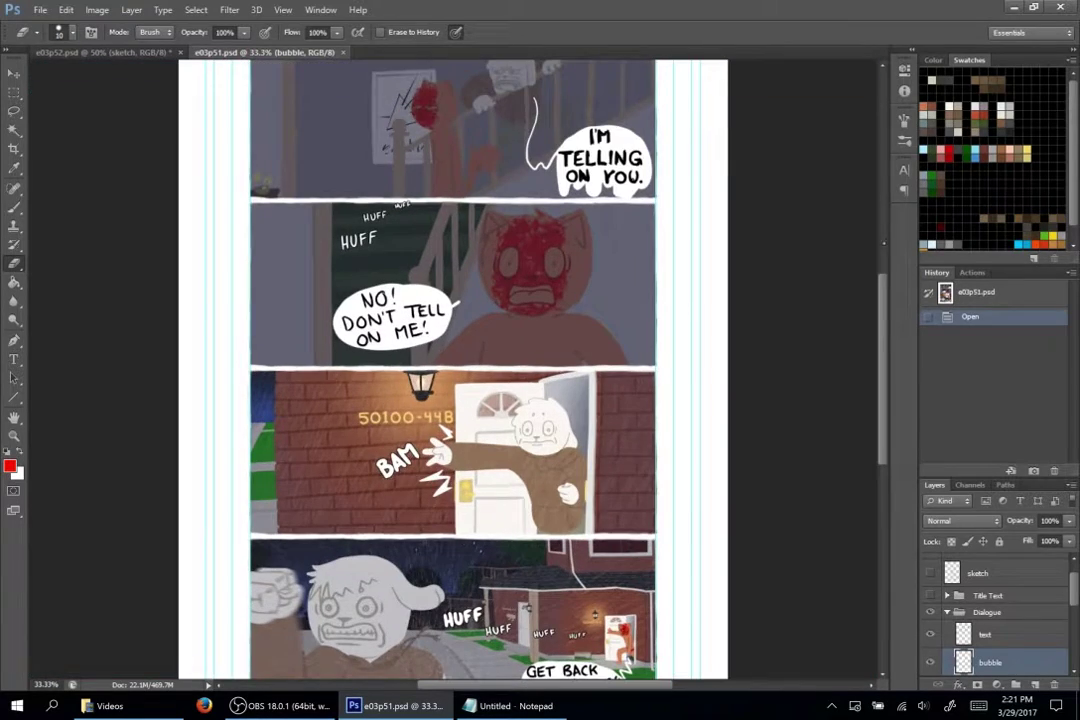
pyautogui.scroll(-5, 453, 370)
pyautogui.hotkey('ctrl', '+')
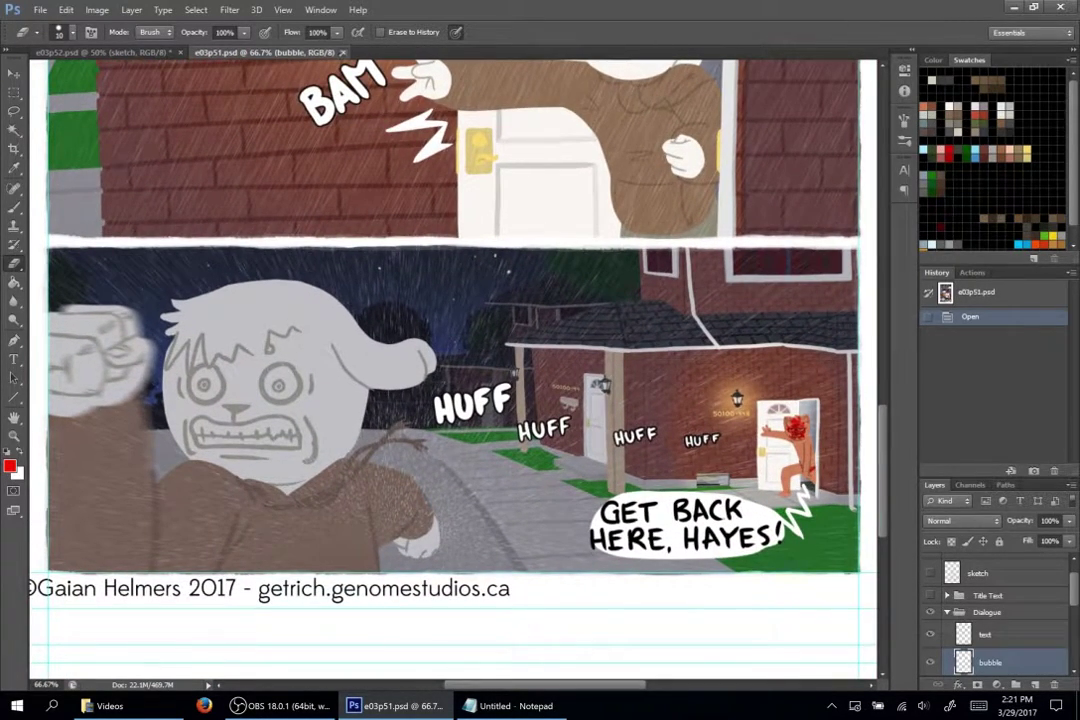
pyautogui.click(337, 52)
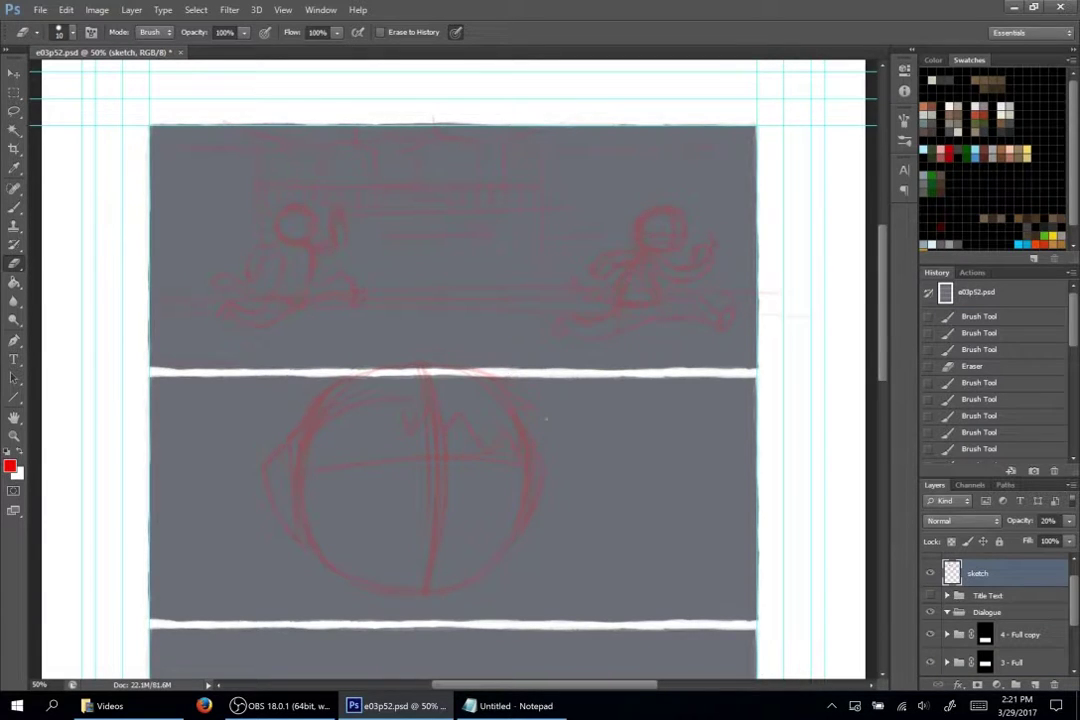
# - Sketch a raised hand with long fingers to the right of the head, plus shoulder and arm lines extending below the second panel
pyautogui.scroll(-3, 546, 420)
pyautogui.press('b')
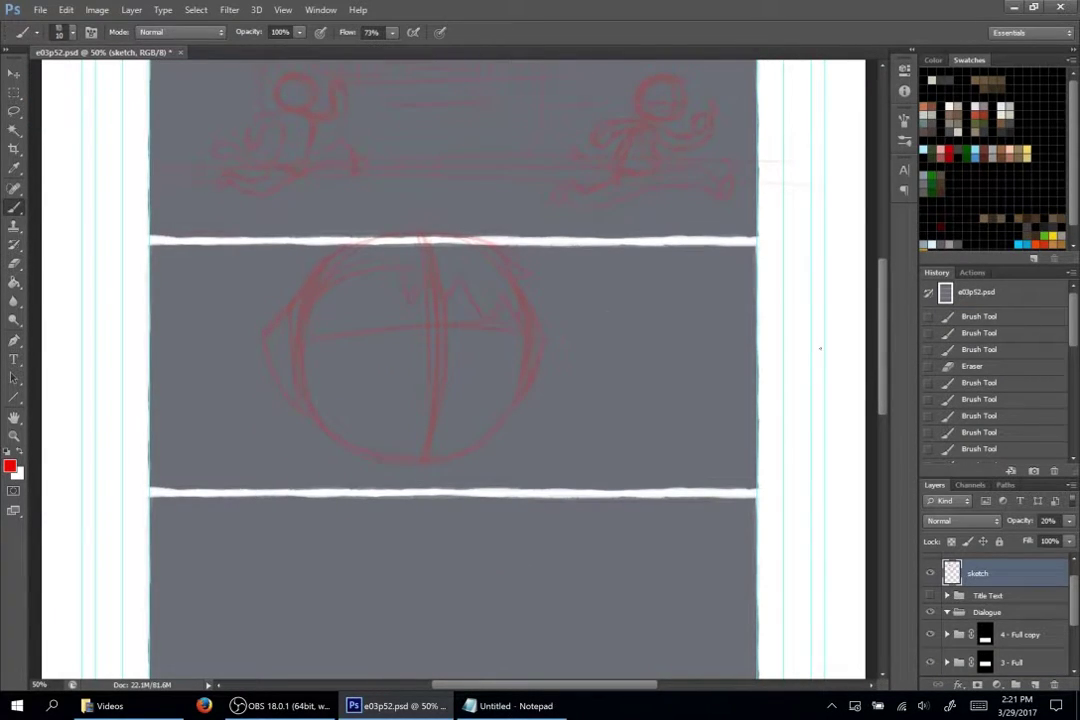
pyautogui.moveTo(621, 329); pyautogui.dragTo(617, 353)
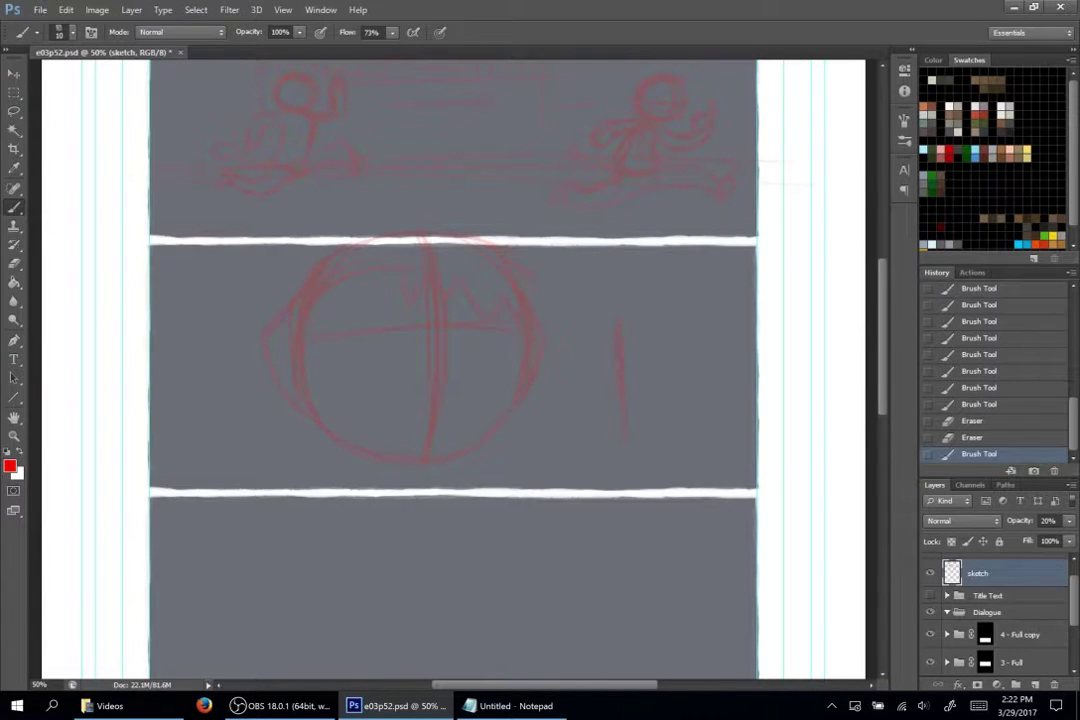
pyautogui.moveTo(646, 311)
pyautogui.mouseDown()
pyautogui.moveTo(664, 378)
pyautogui.moveTo(660, 323)
pyautogui.mouseUp()
pyautogui.scroll(-4, 802, 465)
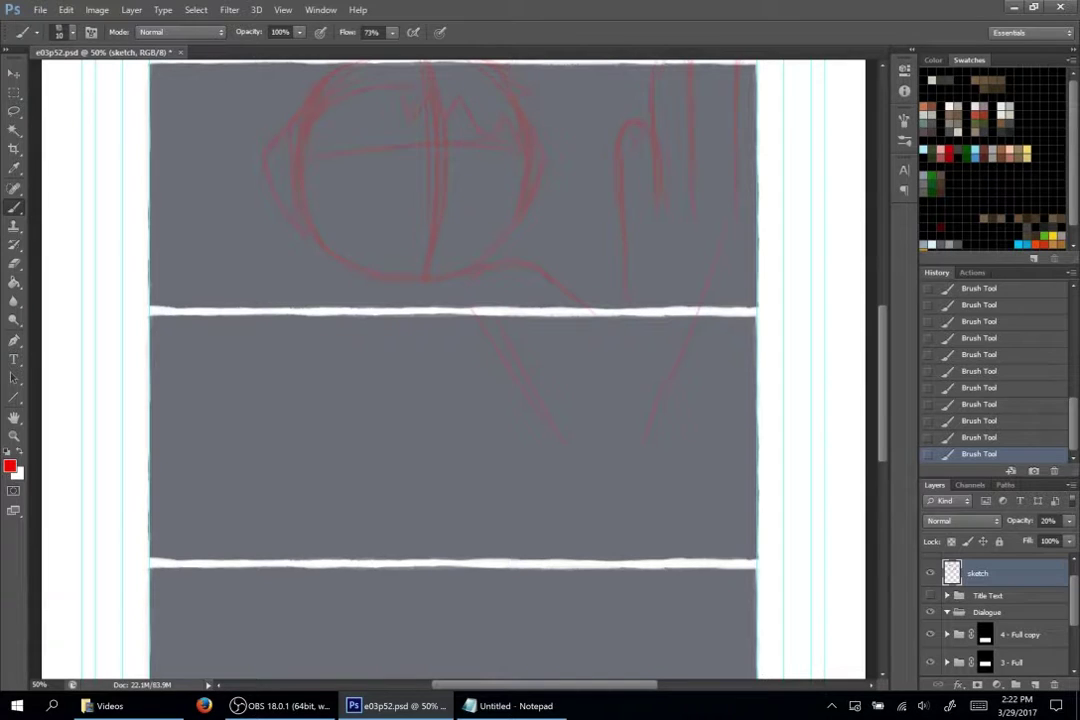
# - Lasso the raised hand, tilt it clockwise and shift it right past the panel edge with Free Transform, and deselect
pyautogui.press('l')
pyautogui.moveTo(770, 110)
pyautogui.mouseDown()
pyautogui.moveTo(757, 200)
pyautogui.moveTo(663, 312)
pyautogui.moveTo(625, 318)
pyautogui.moveTo(620, 60)
pyautogui.moveTo(775, 105)
pyautogui.moveTo(712, 174)
pyautogui.moveTo(620, 140)
pyautogui.moveTo(645, 122)
pyautogui.moveTo(705, 160)
pyautogui.mouseUp()
pyautogui.scroll(3, 775, 105)
pyautogui.rightClick(703, 243)
pyautogui.click(760, 408)
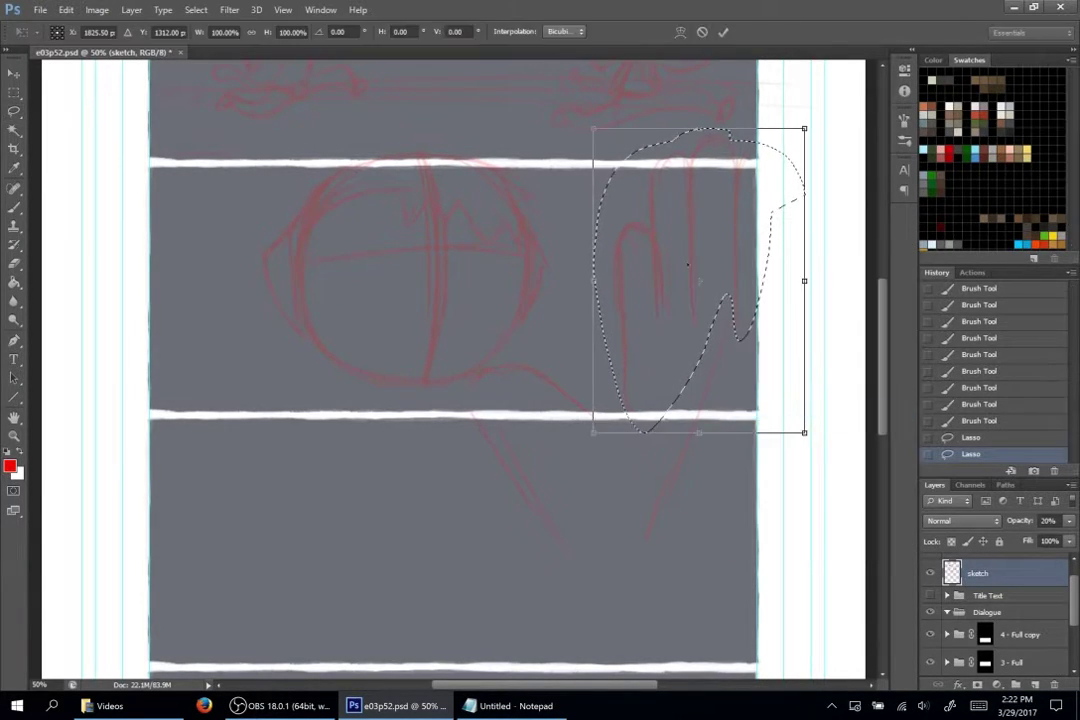
pyautogui.moveTo(695, 267); pyautogui.dragTo(693, 421)
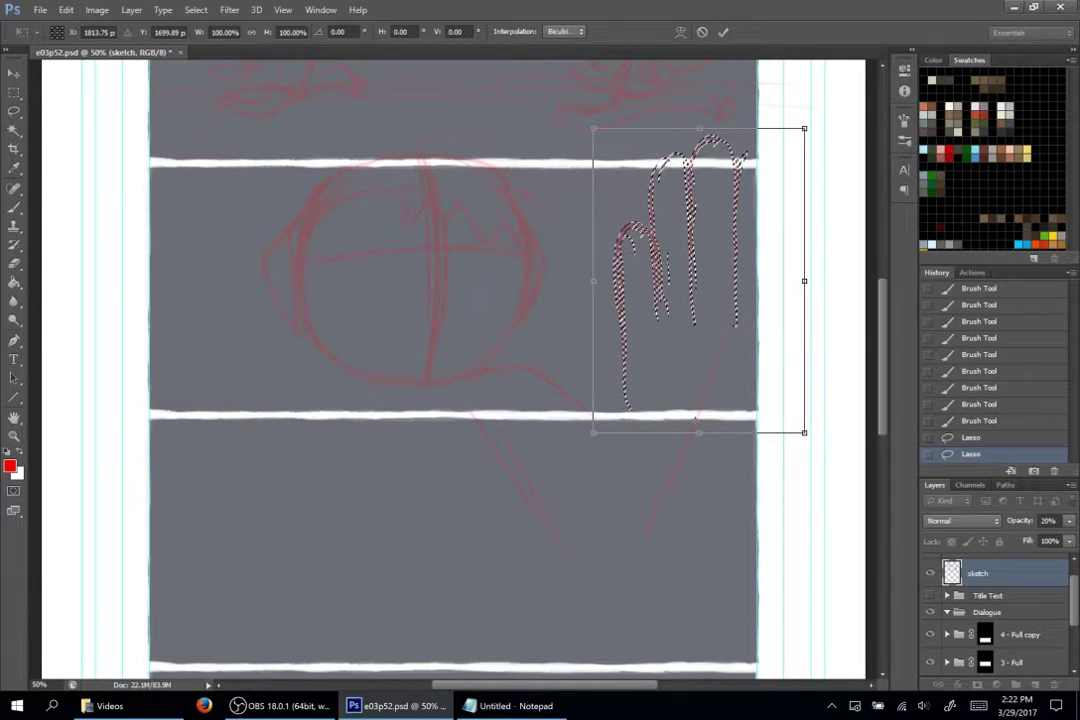
pyautogui.moveTo(850, 115); pyautogui.dragTo(885, 165)
pyautogui.click(723, 32)
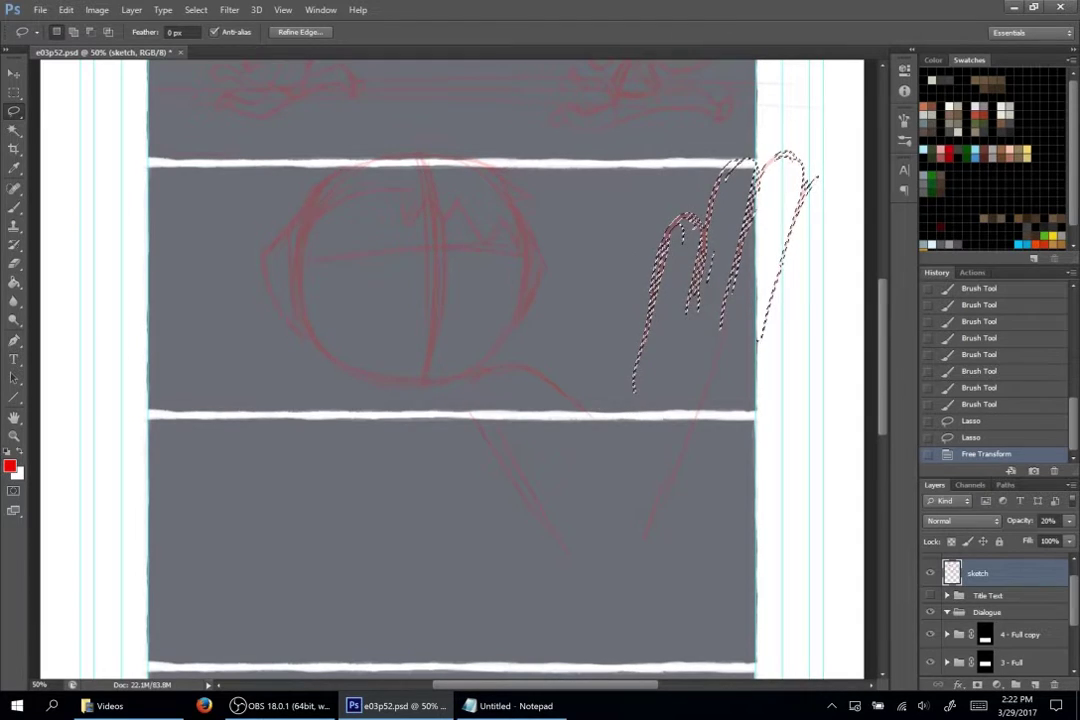
pyautogui.hotkey('ctrl', 'd')
# - Erase the arm lines that overrun from the second panel into the third panel
pyautogui.press('e')
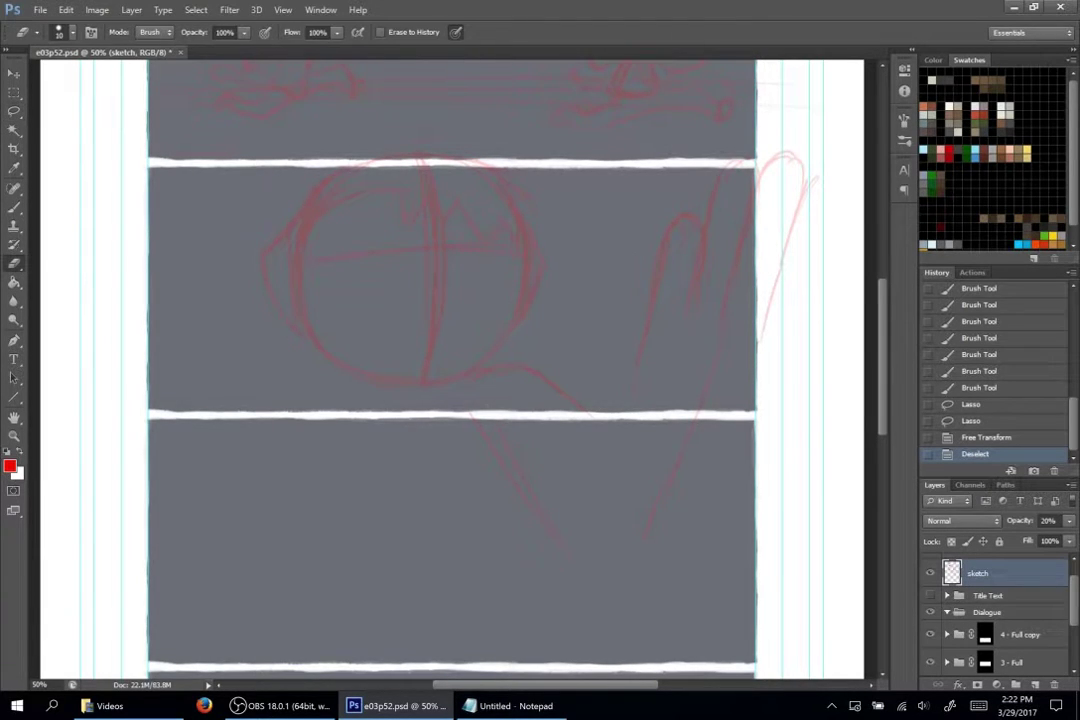
pyautogui.moveTo(472, 418); pyautogui.dragTo(496, 448)
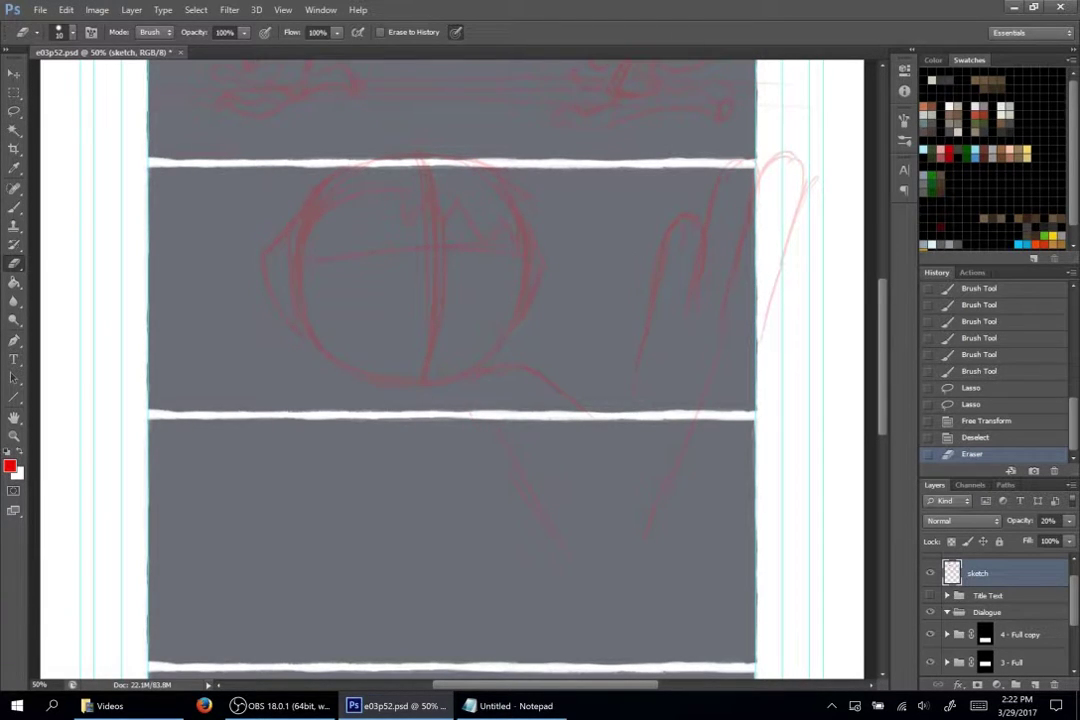
pyautogui.moveTo(675, 472); pyautogui.dragTo(660, 500)
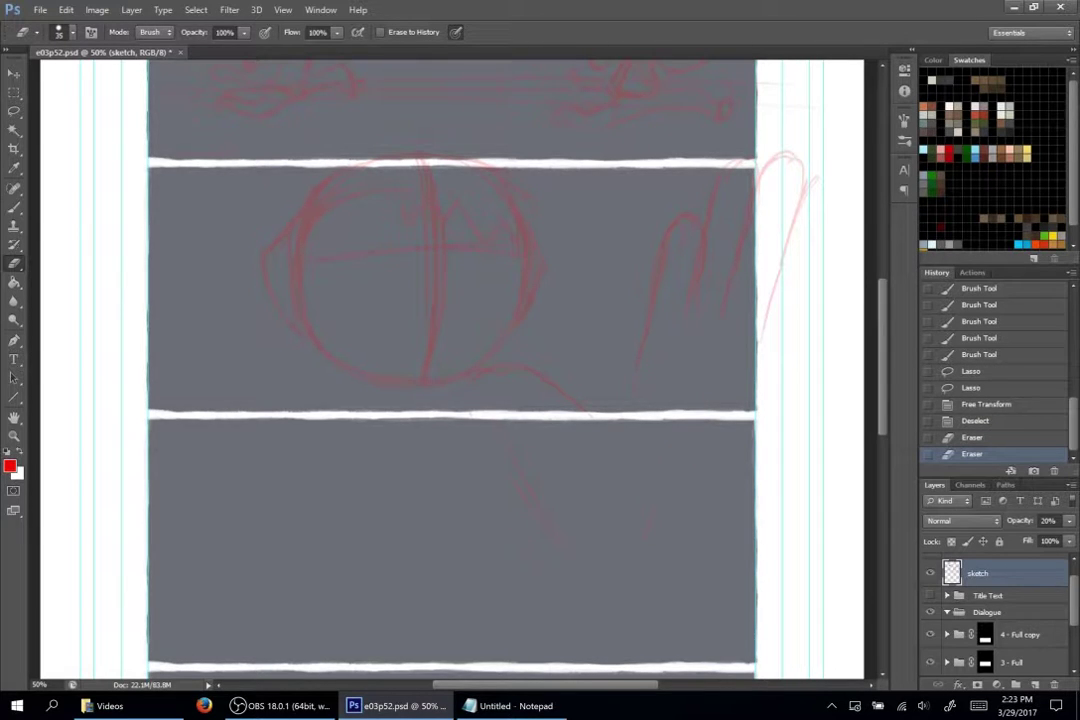
pyautogui.moveTo(541, 522); pyautogui.dragTo(552, 508)
pyautogui.moveTo(545, 520); pyautogui.dragTo(556, 506)
# - Sketch the sloping left shoulder line beneath the second panel's head with the Brush
pyautogui.press('b')
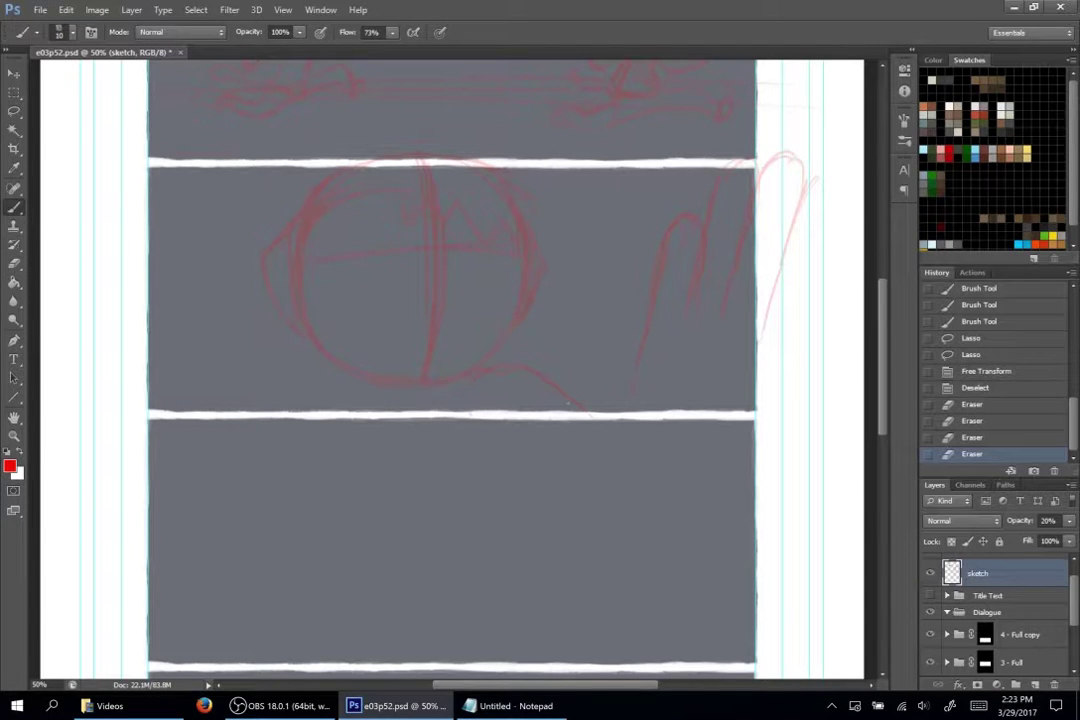
pyautogui.moveTo(352, 375); pyautogui.dragTo(276, 399)
pyautogui.moveTo(315, 379); pyautogui.dragTo(271, 405)
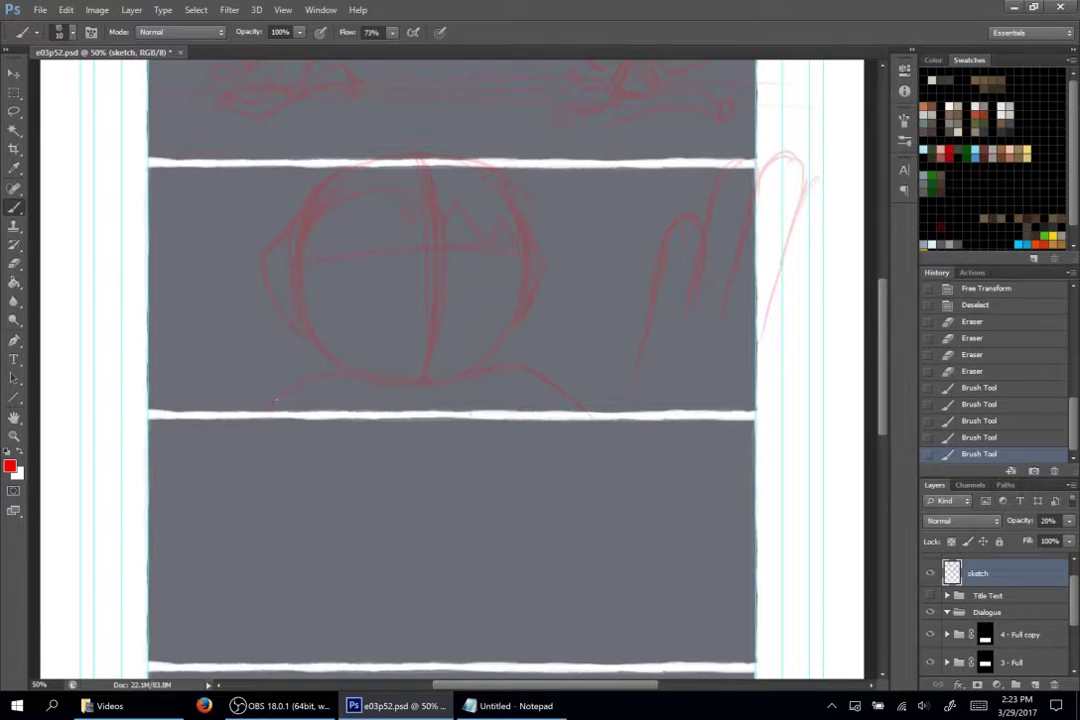
pyautogui.moveTo(818, 246); pyautogui.dragTo(854, 240)
pyautogui.moveTo(812, 248); pyautogui.dragTo(834, 240)
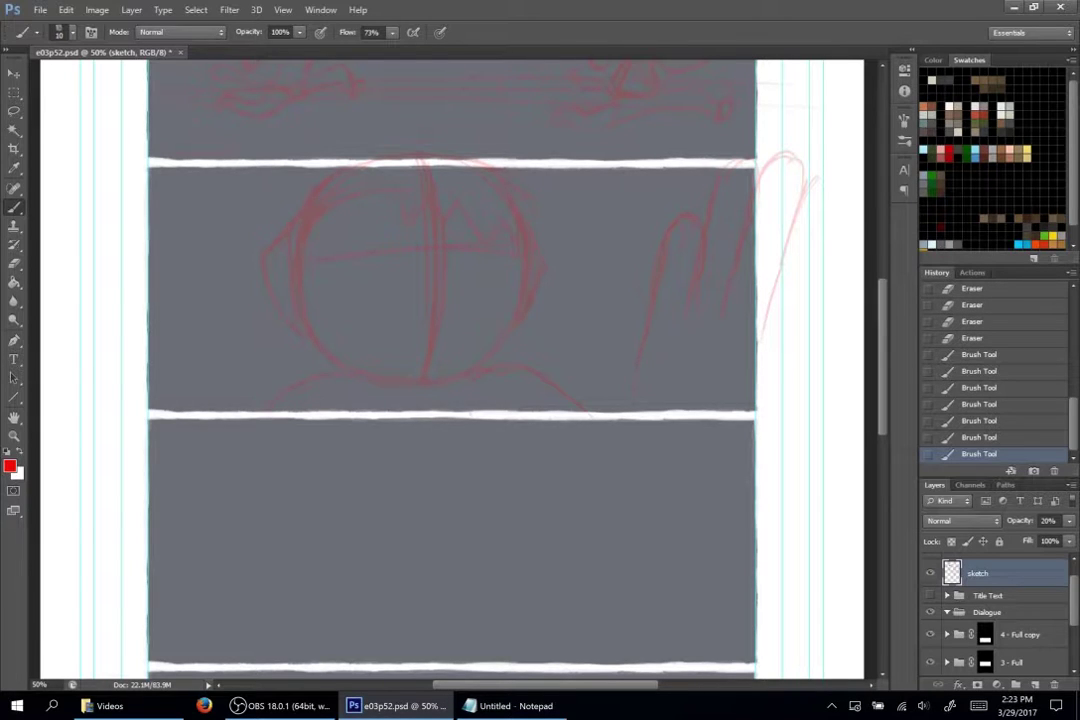
pyautogui.moveTo(814, 289)
pyautogui.mouseDown()
pyautogui.moveTo(841, 282)
pyautogui.moveTo(840, 268)
pyautogui.mouseUp()
pyautogui.moveTo(797, 259); pyautogui.dragTo(840, 254)
pyautogui.moveTo(333, 433); pyautogui.dragTo(321, 555)
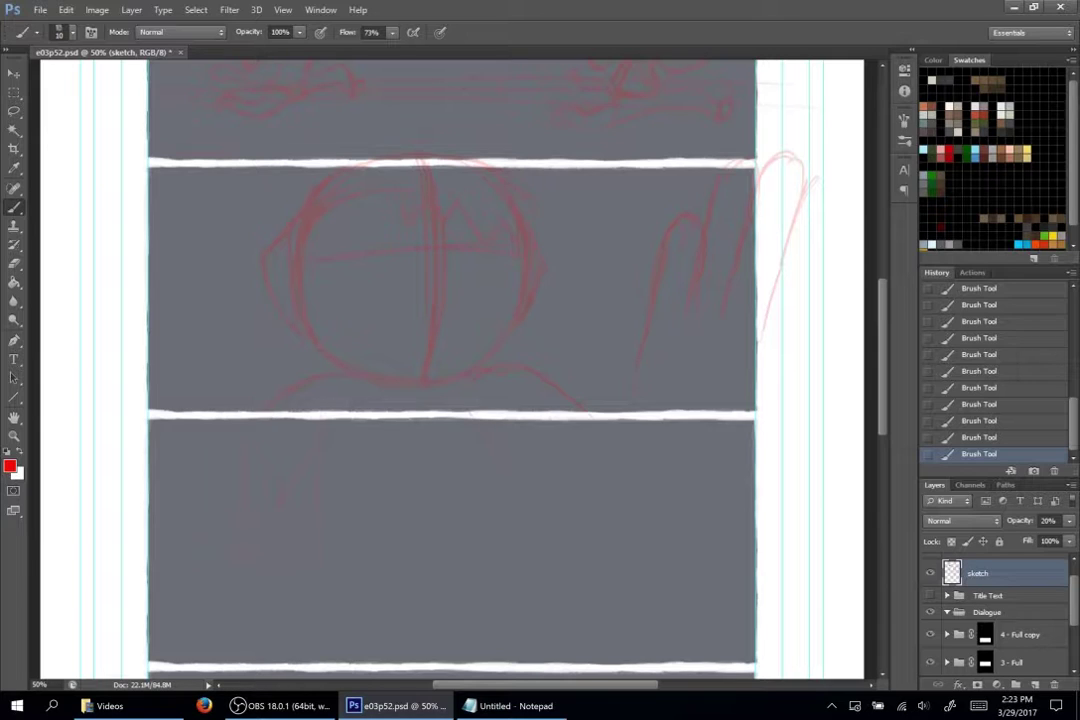
# - Undo the last five brush strokes and redo them
pyautogui.hotkey('ctrl', 'alt', 'z')
pyautogui.hotkey('ctrl', 'alt', 'z')
pyautogui.hotkey('ctrl', 'alt', 'z')
pyautogui.hotkey('ctrl', 'alt', 'z')
pyautogui.hotkey('ctrl', 'alt', 'z')
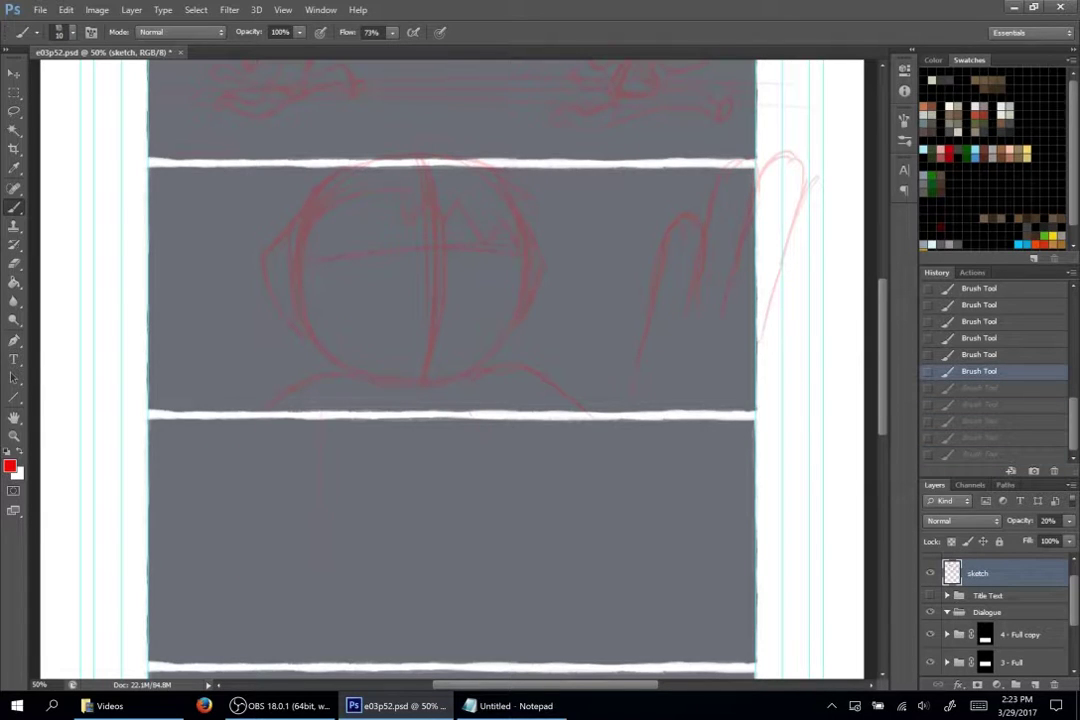
pyautogui.moveTo(880, 410); pyautogui.dragTo(876, 392)
pyautogui.hotkey('ctrl', 'shift', 'z')
pyautogui.hotkey('ctrl', 'shift', 'z')
pyautogui.hotkey('ctrl', 'shift', 'z')
pyautogui.hotkey('ctrl', 'shift', 'z')
pyautogui.hotkey('ctrl', 'shift', 'z')
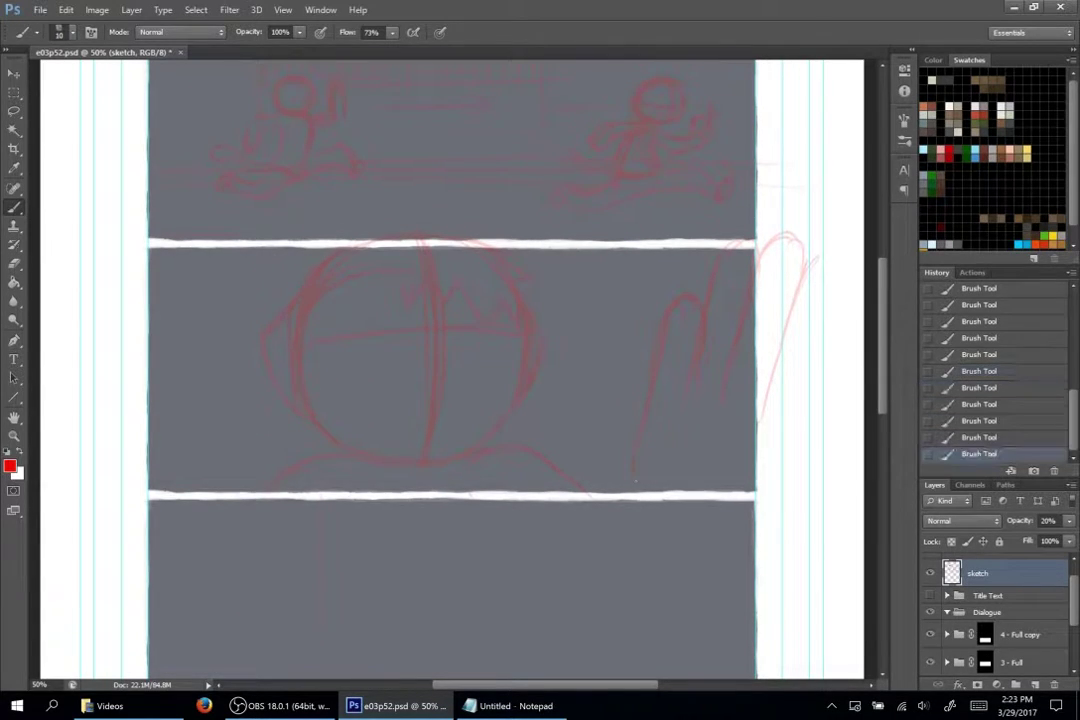
# - Erase the stray marks on the border below the head and sketch diagonal lines between the head and the raised hand
pyautogui.press('e')
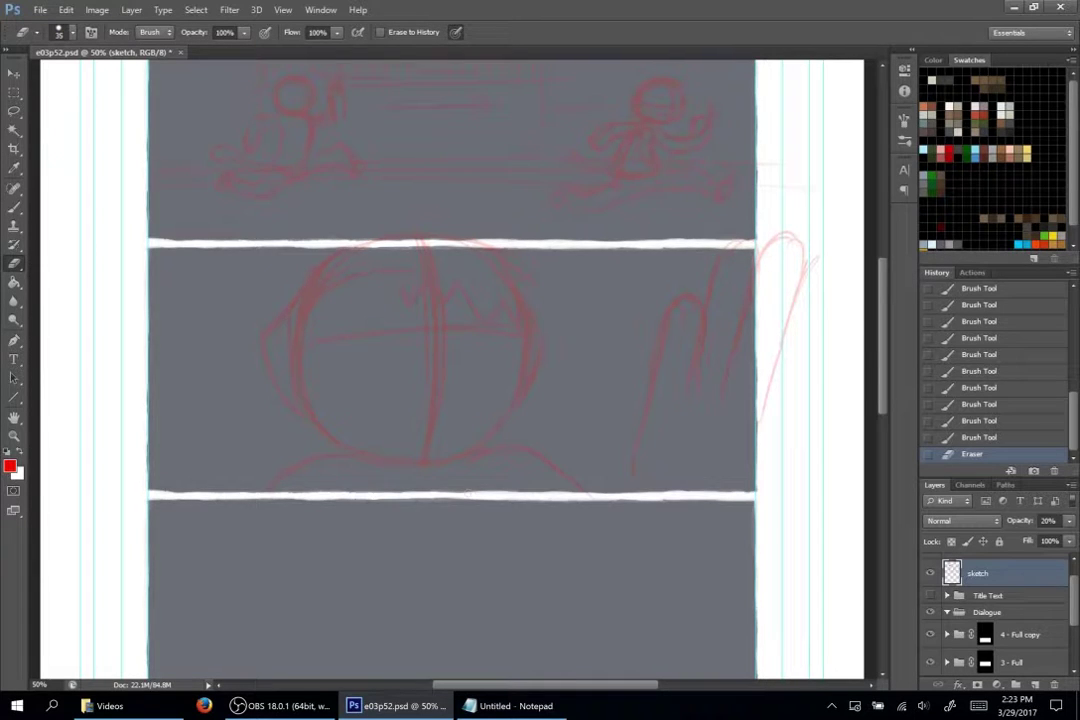
pyautogui.moveTo(478, 495); pyautogui.dragTo(460, 494)
pyautogui.press('b')
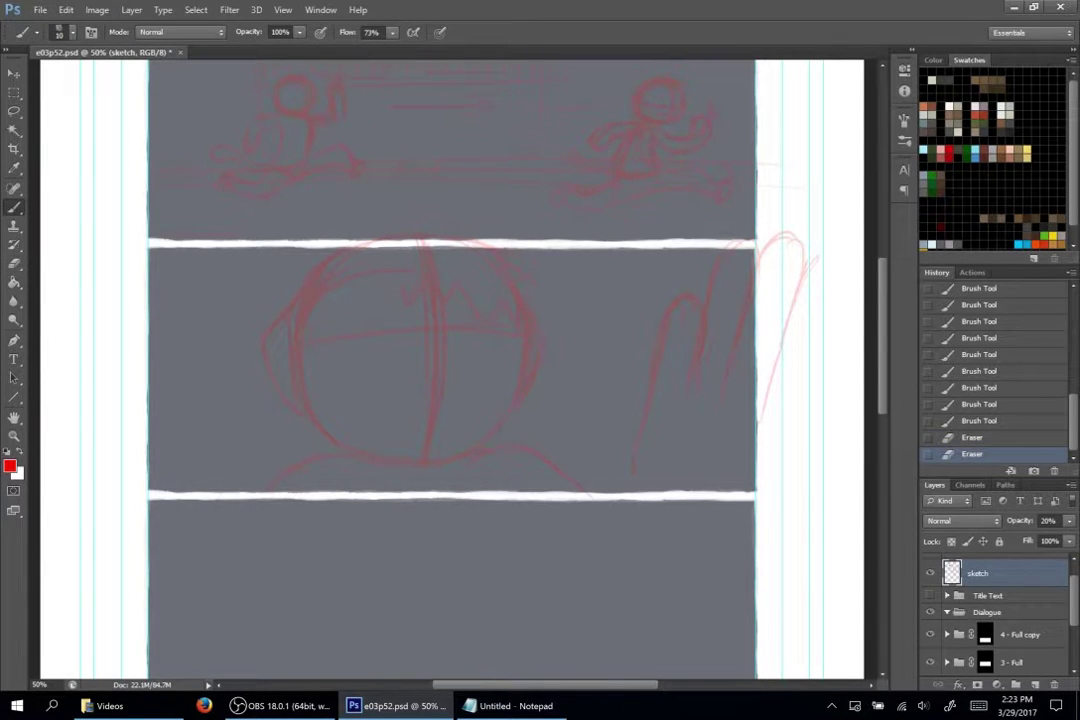
pyautogui.moveTo(530, 312)
pyautogui.mouseDown()
pyautogui.moveTo(543, 352)
pyautogui.moveTo(521, 405)
pyautogui.moveTo(578, 462)
pyautogui.moveTo(598, 464)
pyautogui.mouseUp()
pyautogui.moveTo(554, 375)
pyautogui.mouseDown()
pyautogui.moveTo(670, 420)
pyautogui.moveTo(642, 392)
pyautogui.mouseUp()
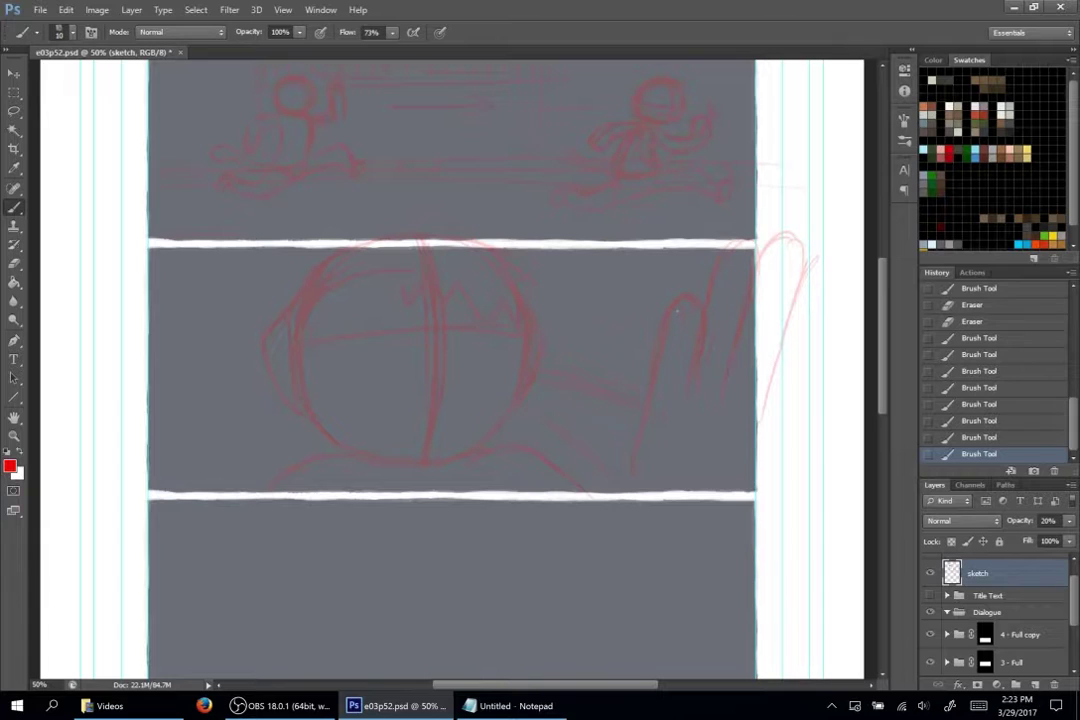
# - Sketch faint horizontal and vertical background lines on both sides of the second panel's head, checking them against the first panel
pyautogui.moveTo(290, 312)
pyautogui.mouseDown()
pyautogui.moveTo(283, 345)
pyautogui.moveTo(328, 338)
pyautogui.mouseUp()
pyautogui.scroll(5, 450, 370)
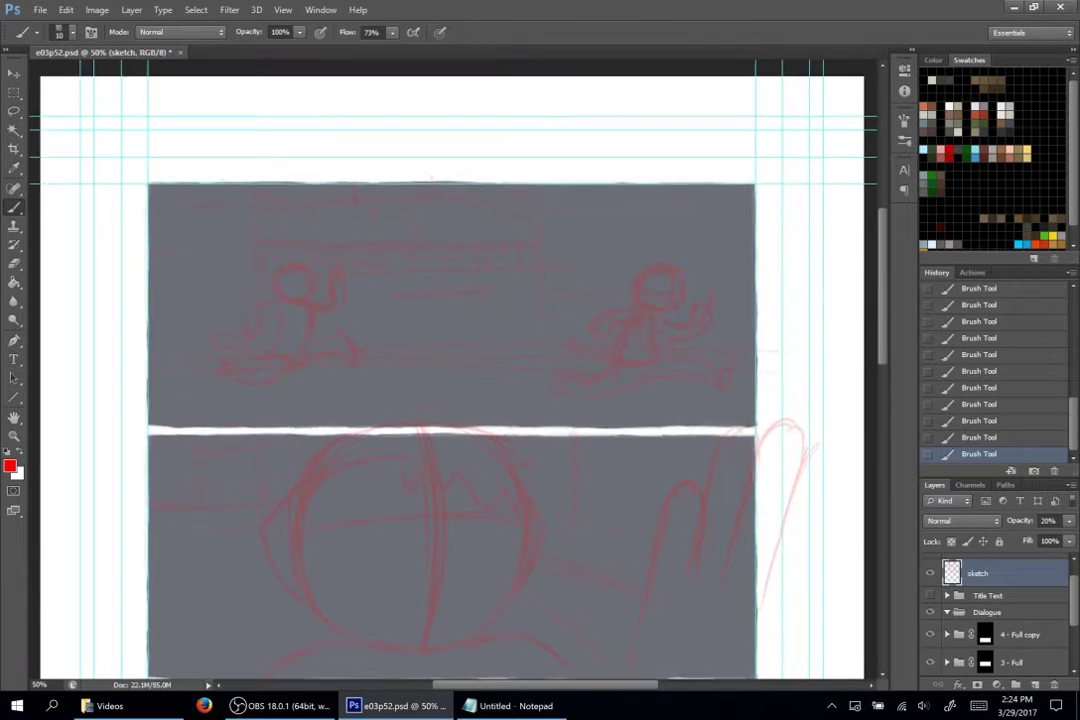
pyautogui.scroll(-4, 450, 370)
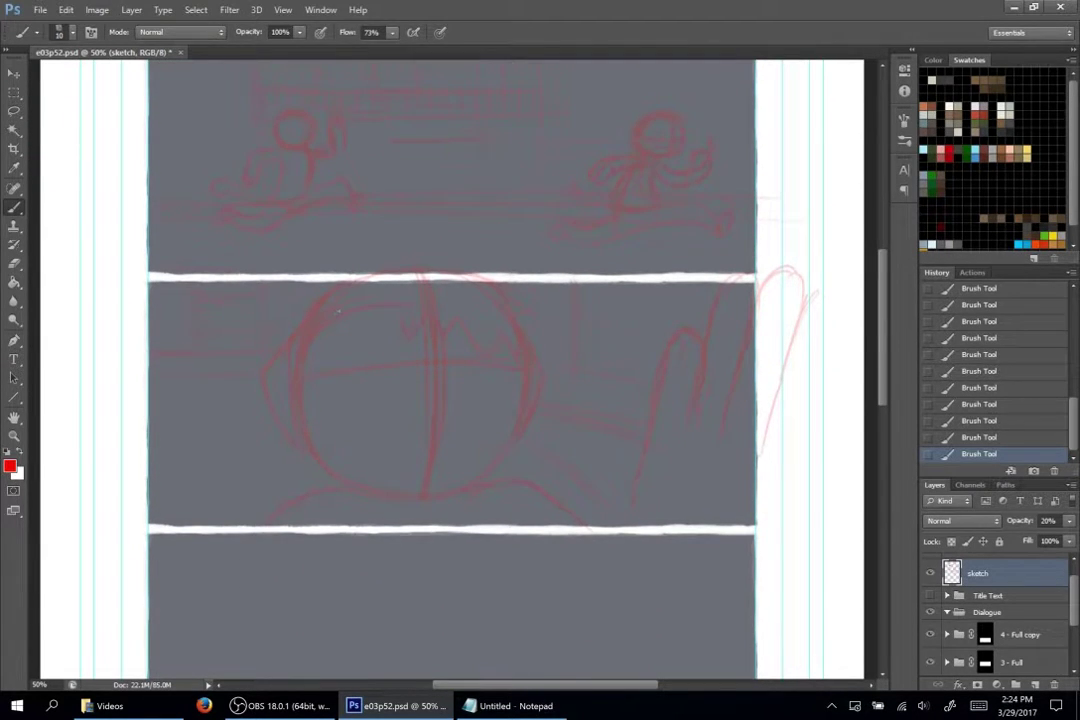
# - Erase the faint marks on both sides of the second panel's head and sketch horizontal background lines to its left with the Brush
pyautogui.press('e')
pyautogui.click(192, 307)
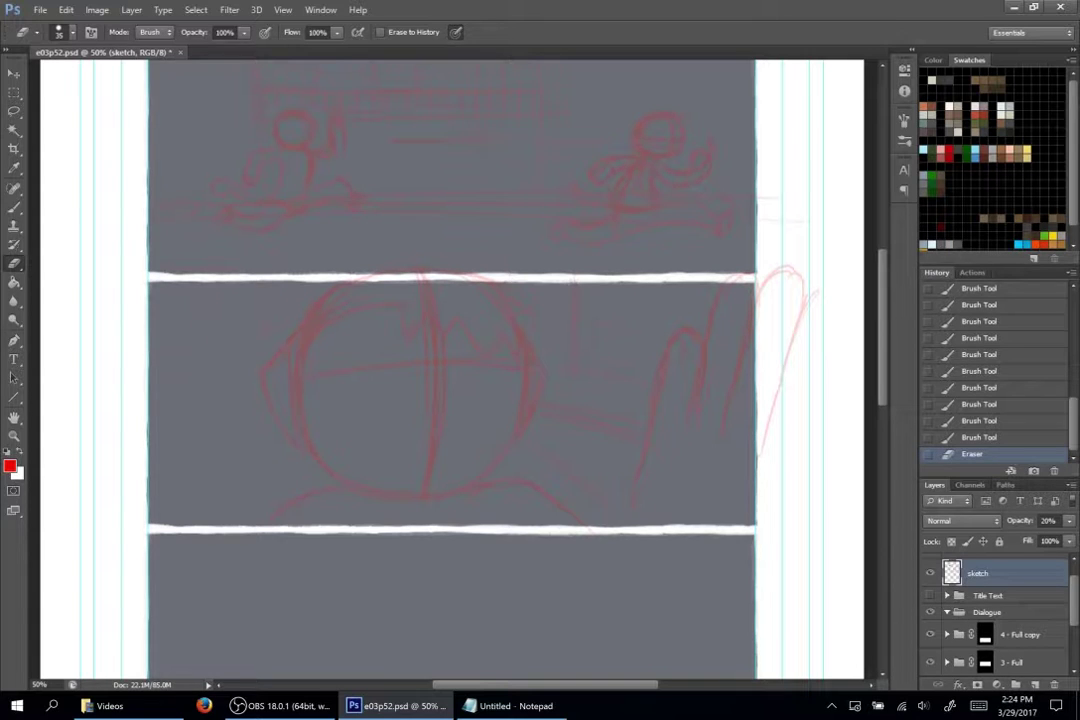
pyautogui.moveTo(798, 370); pyautogui.dragTo(830, 370)
pyautogui.press('b')
pyautogui.moveTo(168, 301)
pyautogui.mouseDown()
pyautogui.moveTo(262, 299)
pyautogui.moveTo(264, 311)
pyautogui.mouseUp()
pyautogui.moveTo(172, 306); pyautogui.dragTo(296, 303)
pyautogui.moveTo(170, 312); pyautogui.dragTo(272, 312)
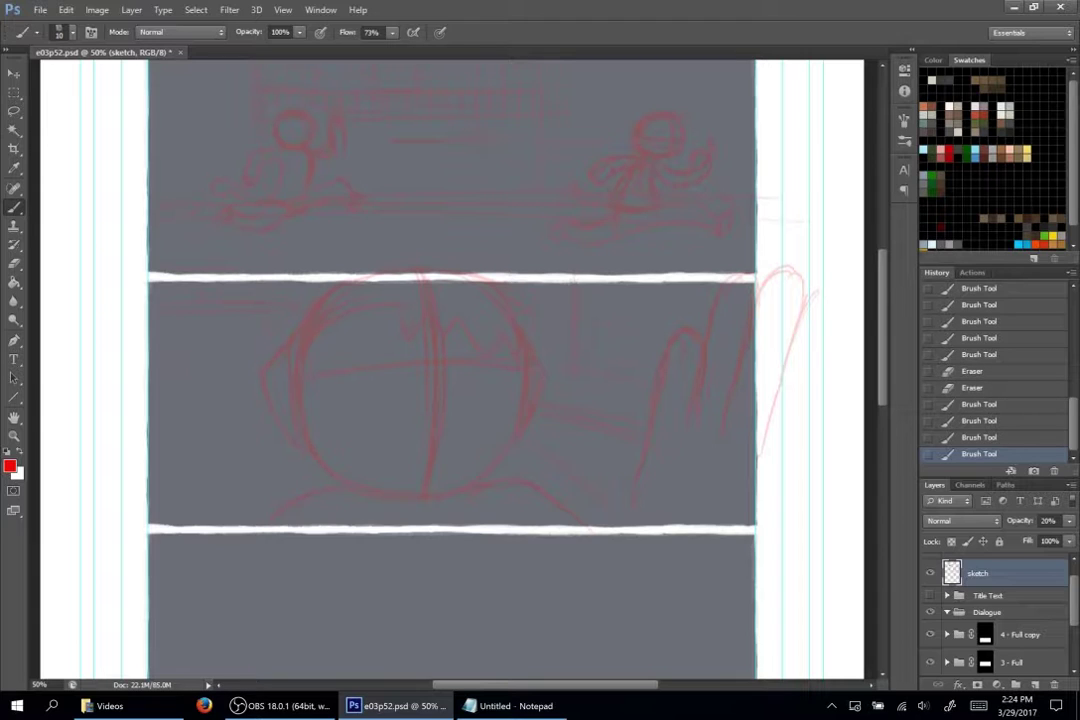
# - Add a hairline stroke inside the second panel's head and sketch slanted lines between the head and the raised hand
pyautogui.moveTo(322, 318)
pyautogui.mouseDown()
pyautogui.moveTo(404, 304)
pyautogui.moveTo(422, 335)
pyautogui.mouseUp()
pyautogui.moveTo(546, 406)
pyautogui.mouseDown()
pyautogui.moveTo(636, 424)
pyautogui.moveTo(634, 435)
pyautogui.mouseUp()
pyautogui.moveTo(530, 446); pyautogui.dragTo(606, 500)
pyautogui.moveTo(528, 442); pyautogui.dragTo(590, 492)
# - Review the sketched panels and read the page 52 script in Notepad for the third panel, returning to Photoshop
pyautogui.scroll(3, 450, 360)
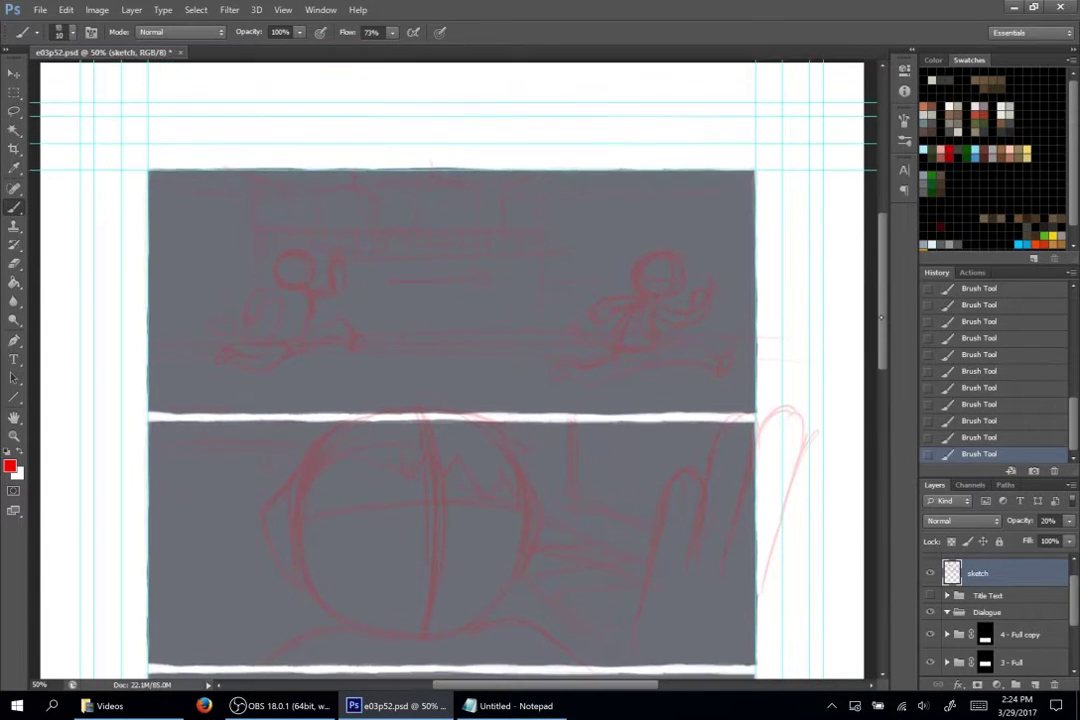
pyautogui.moveTo(880, 318); pyautogui.dragTo(881, 371)
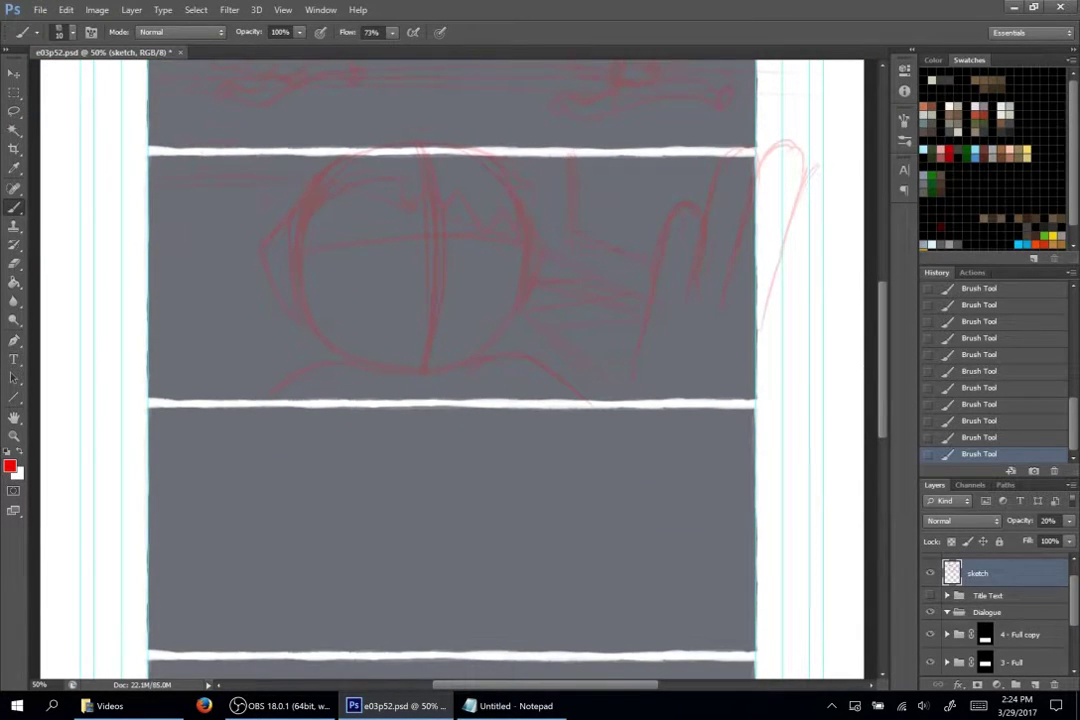
pyautogui.scroll(-3, 450, 360)
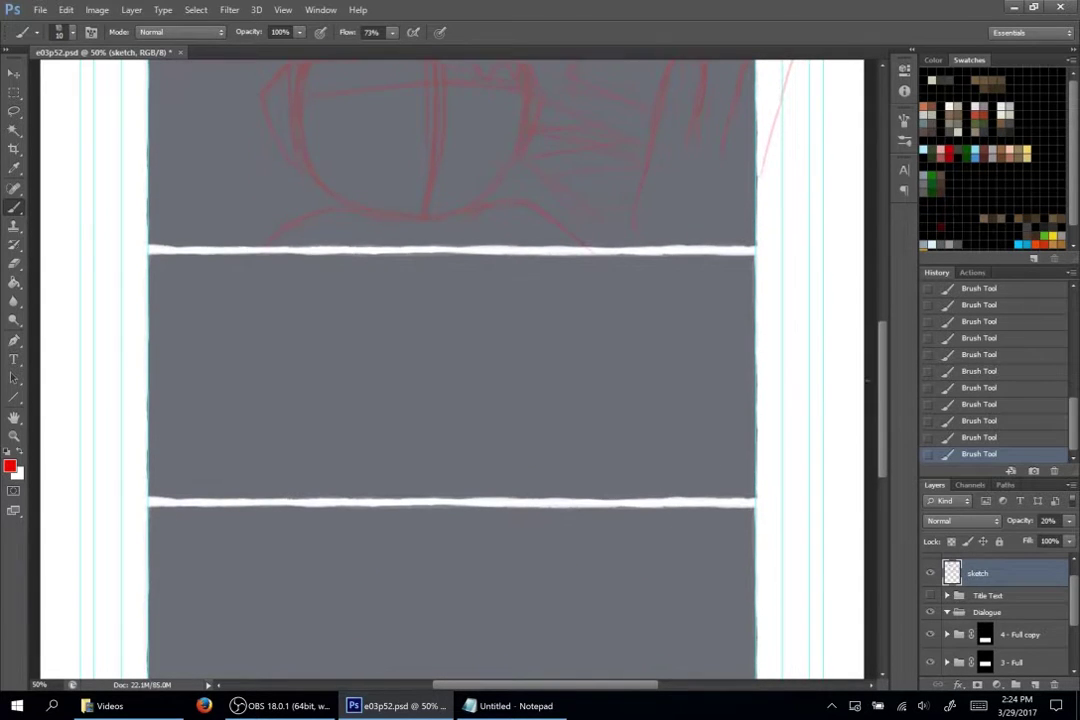
pyautogui.hotkey('alt', 'Tab')
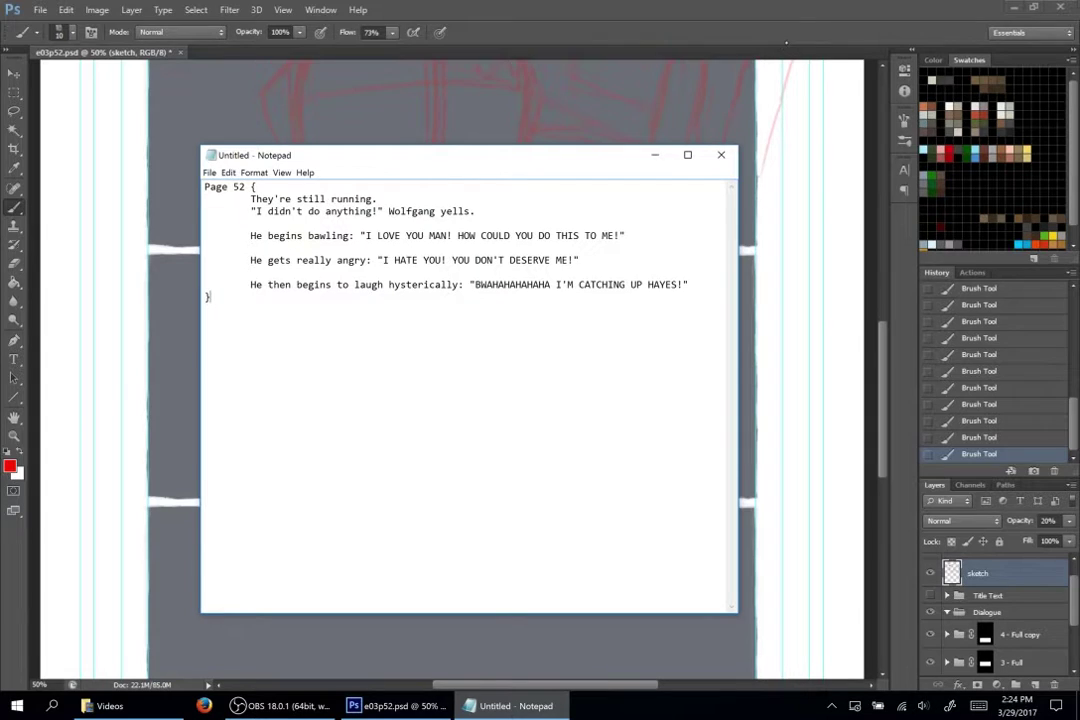
pyautogui.hotkey('alt', 'Tab')
# - Lasso the second panel's head and shoulders on the sketch layer and paste a copy in place on a new layer
pyautogui.scroll(3, 450, 360)
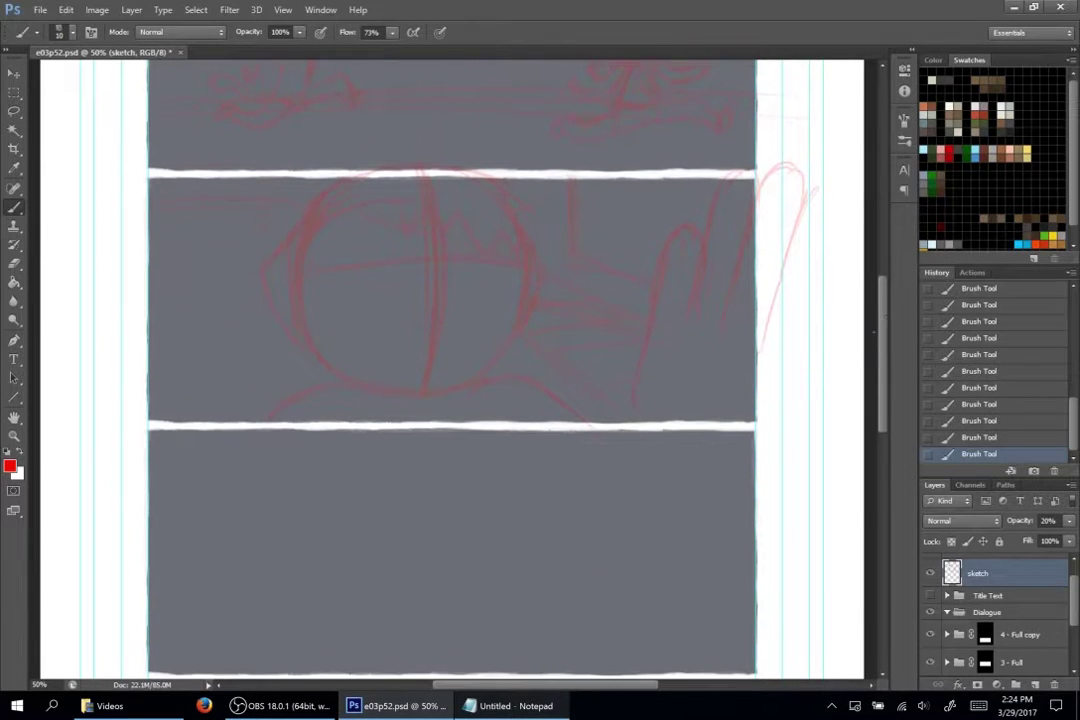
pyautogui.press('l')
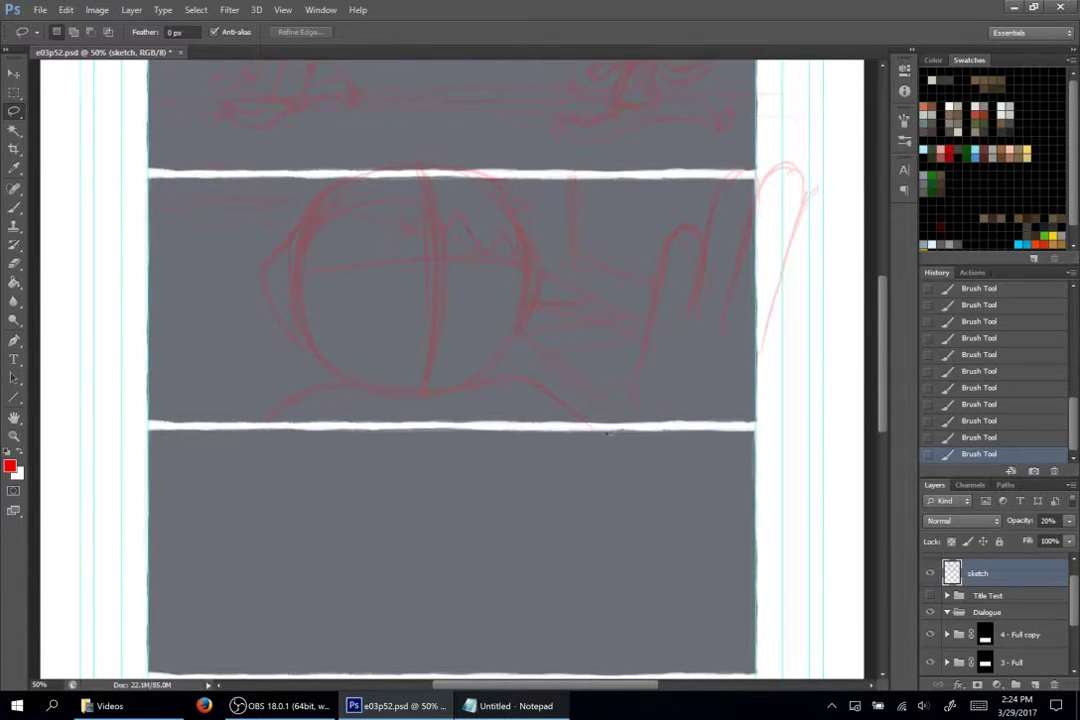
pyautogui.moveTo(600, 431)
pyautogui.mouseDown()
pyautogui.moveTo(525, 352)
pyautogui.moveTo(546, 268)
pyautogui.moveTo(528, 231)
pyautogui.moveTo(535, 208)
pyautogui.moveTo(528, 222)
pyautogui.moveTo(515, 176)
pyautogui.moveTo(460, 152)
pyautogui.moveTo(371, 158)
pyautogui.moveTo(325, 188)
pyautogui.mouseUp()
pyautogui.moveTo(264, 251)
pyautogui.mouseDown()
pyautogui.moveTo(258, 290)
pyautogui.moveTo(300, 362)
pyautogui.moveTo(256, 418)
pyautogui.moveTo(500, 515)
pyautogui.moveTo(603, 435)
pyautogui.mouseUp()
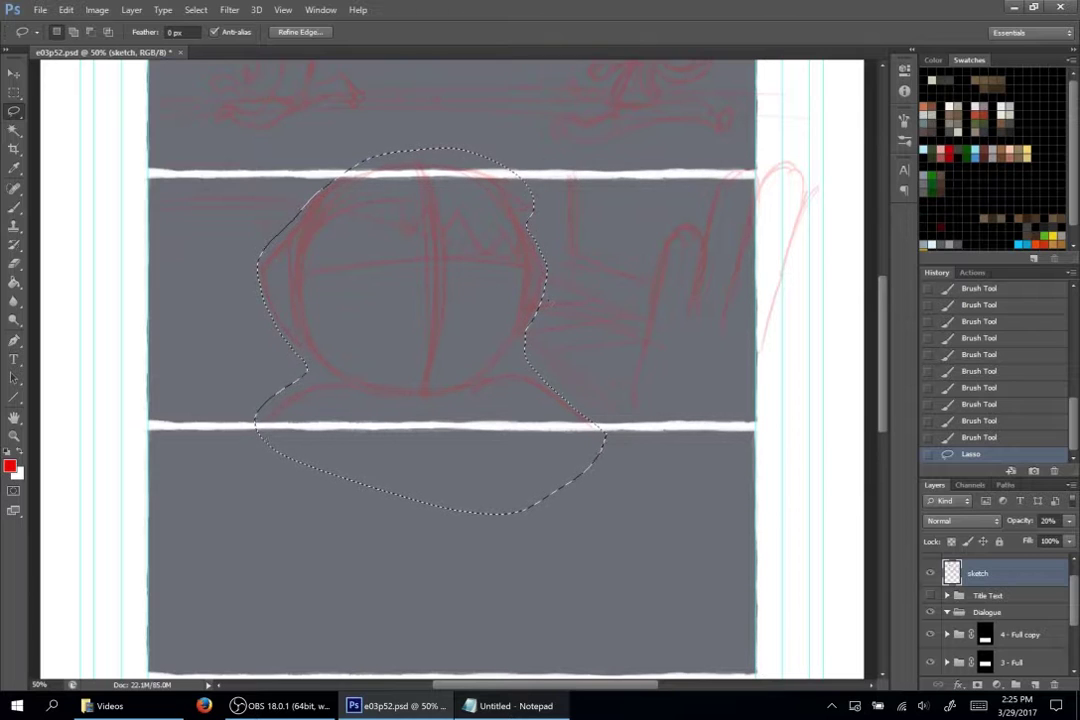
pyautogui.hotkey('ctrl', 'c')
pyautogui.hotkey('ctrl', 'shift', 'v')
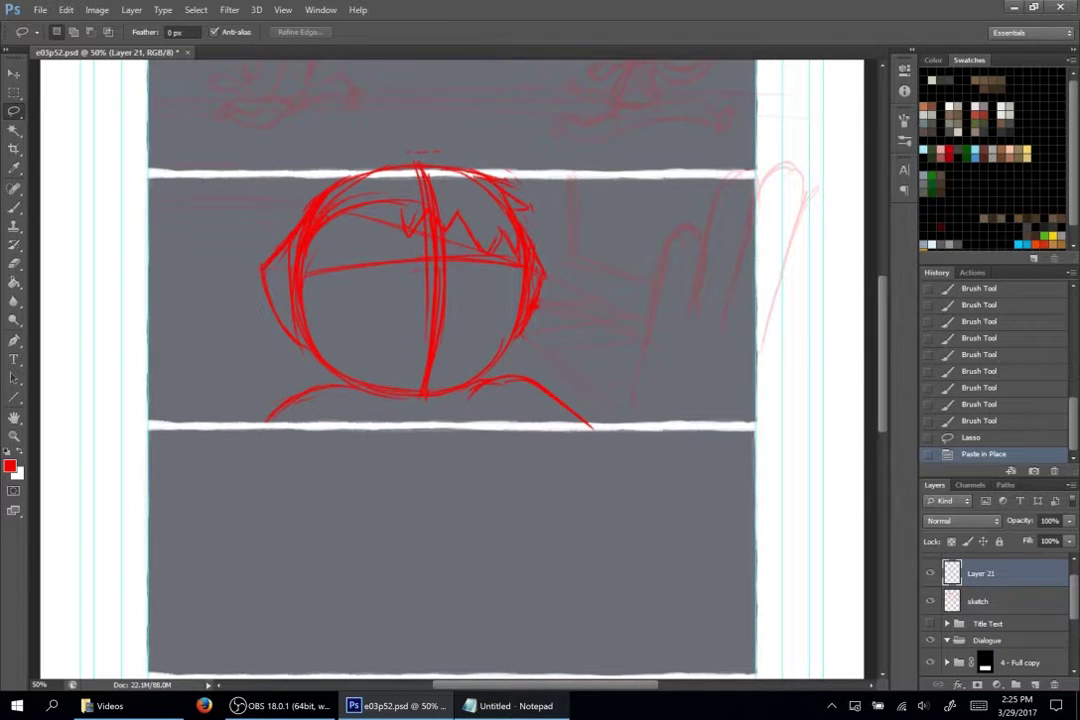
# - Move the pasted head and shoulders straight down into the third panel
pyautogui.press('v')
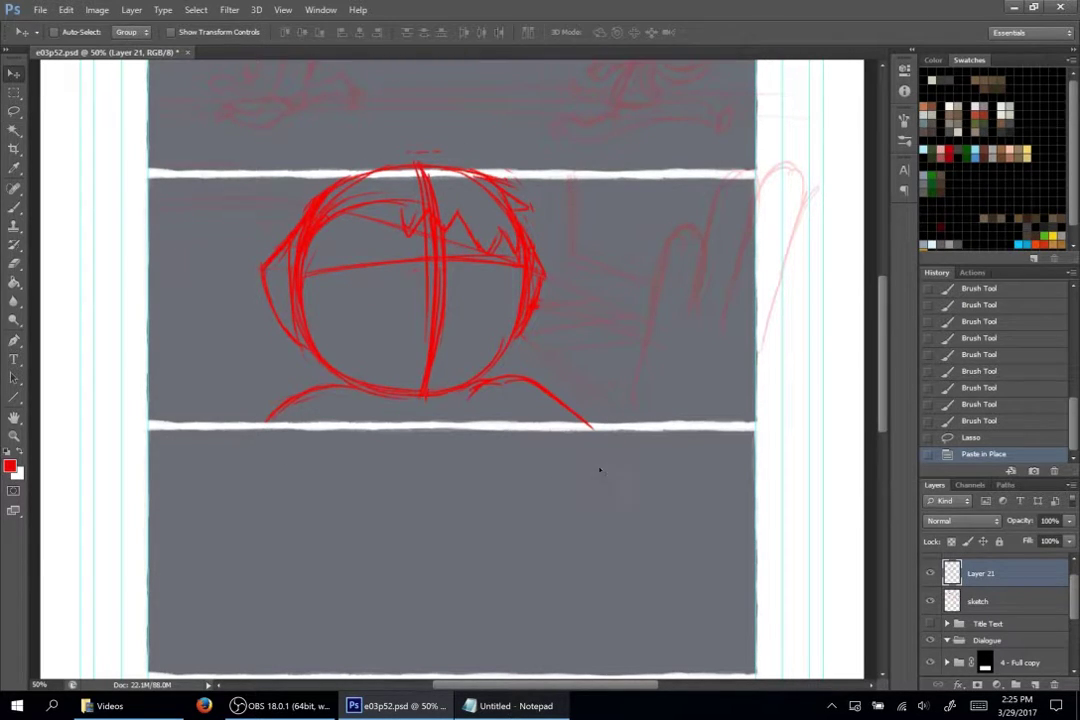
pyautogui.moveTo(458, 412); pyautogui.dragTo(458, 621)
pyautogui.scroll(-3, 565, 556)
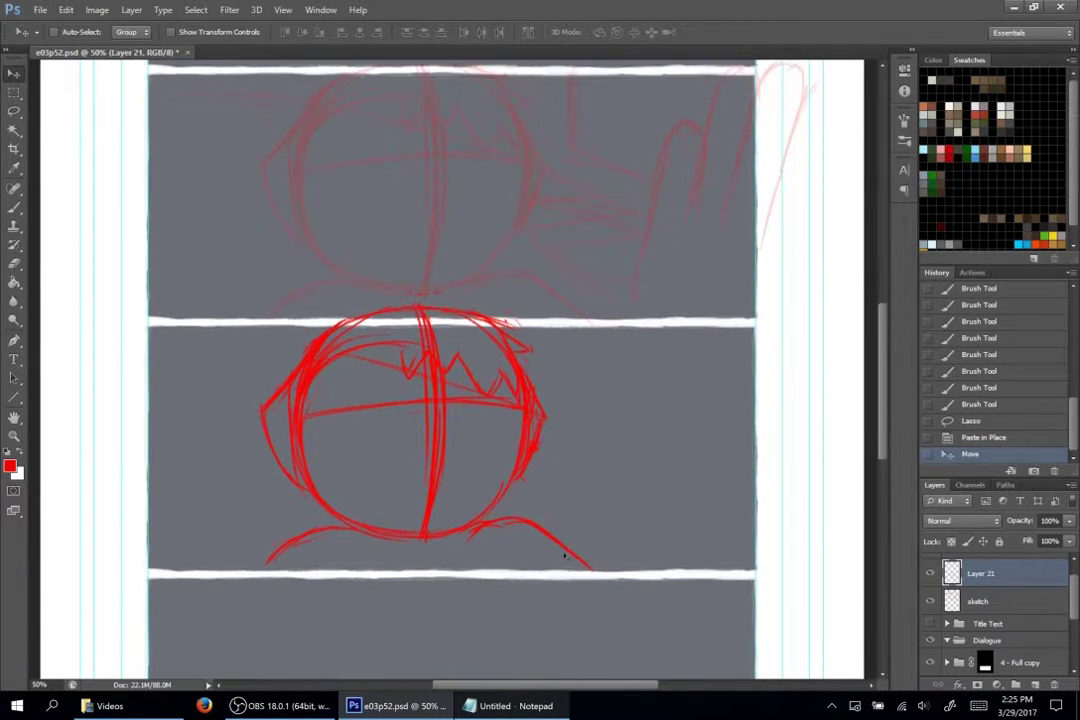
pyautogui.scroll(-1, 565, 556)
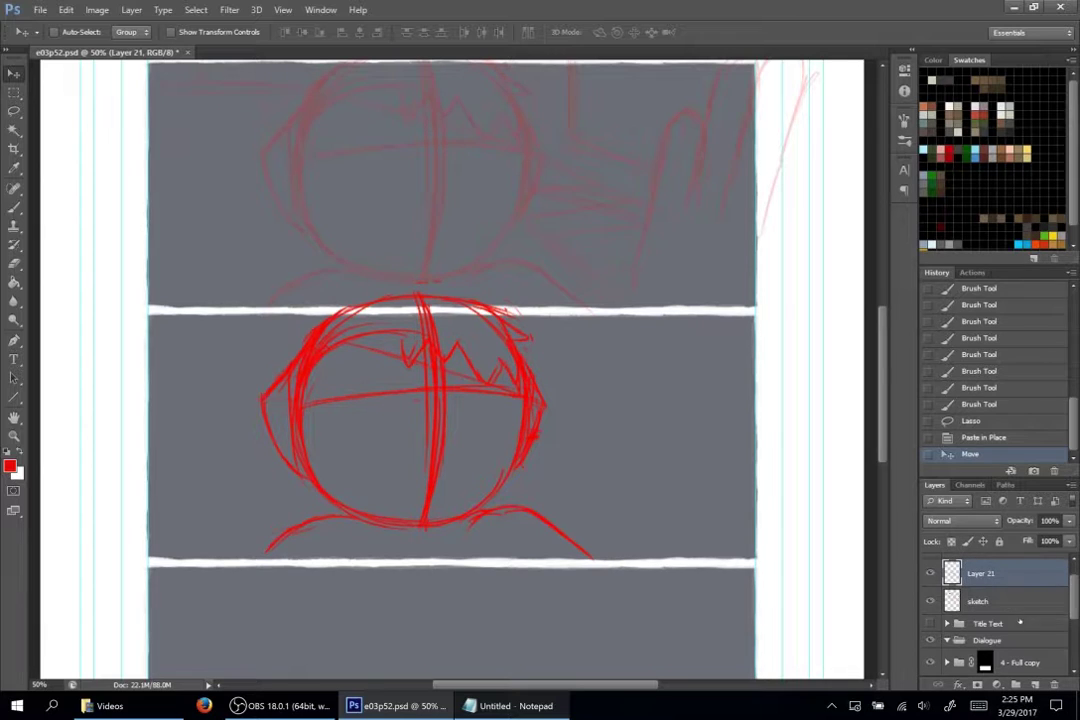
# - Set the sketch layer's opacity to 100%, merge the pasted head layer down into it, and reduce the merged layer's opacity to 25%
pyautogui.click(998, 599)
pyautogui.press('2')
pyautogui.press('0')
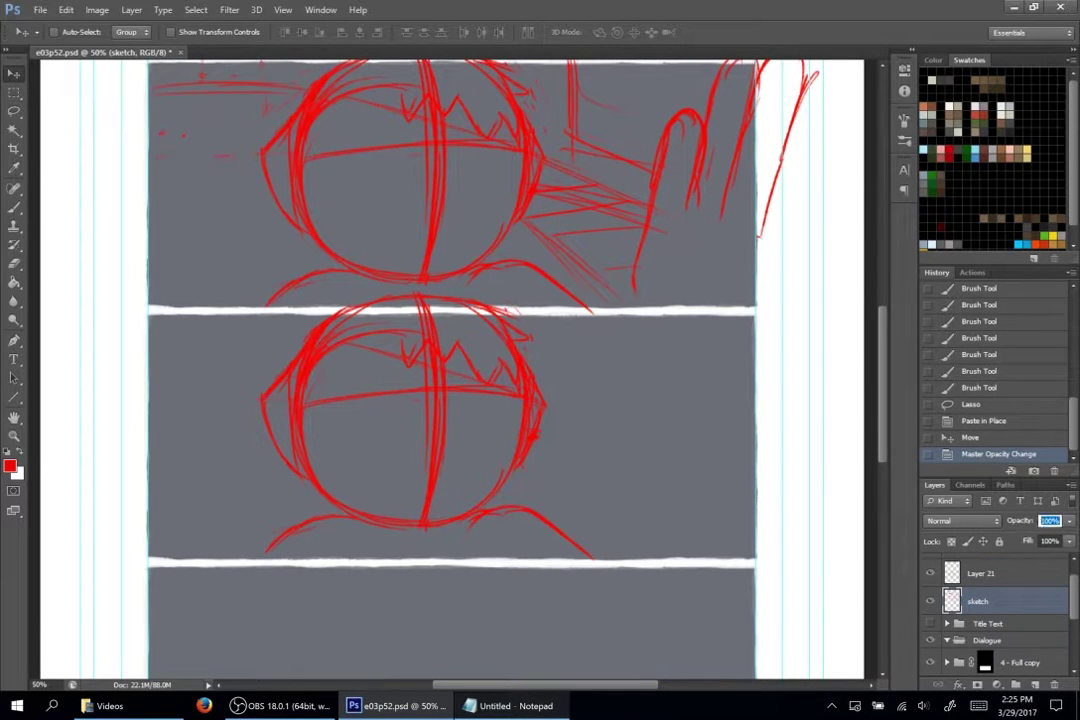
pyautogui.rightClick(1007, 583)
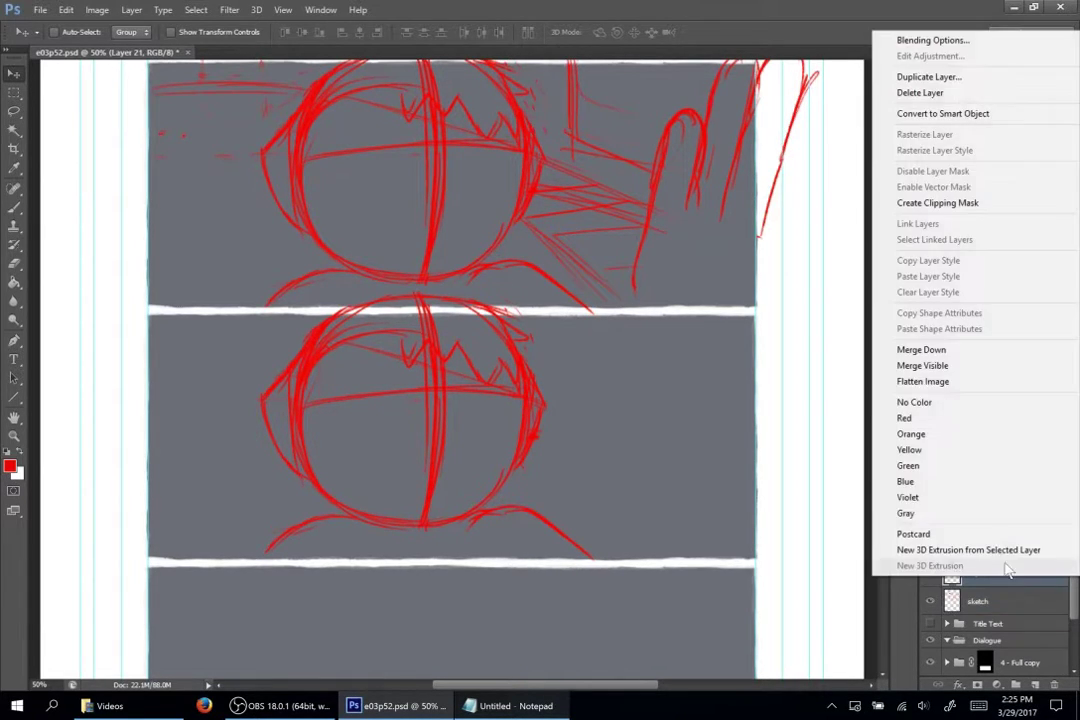
pyautogui.click(880, 350)
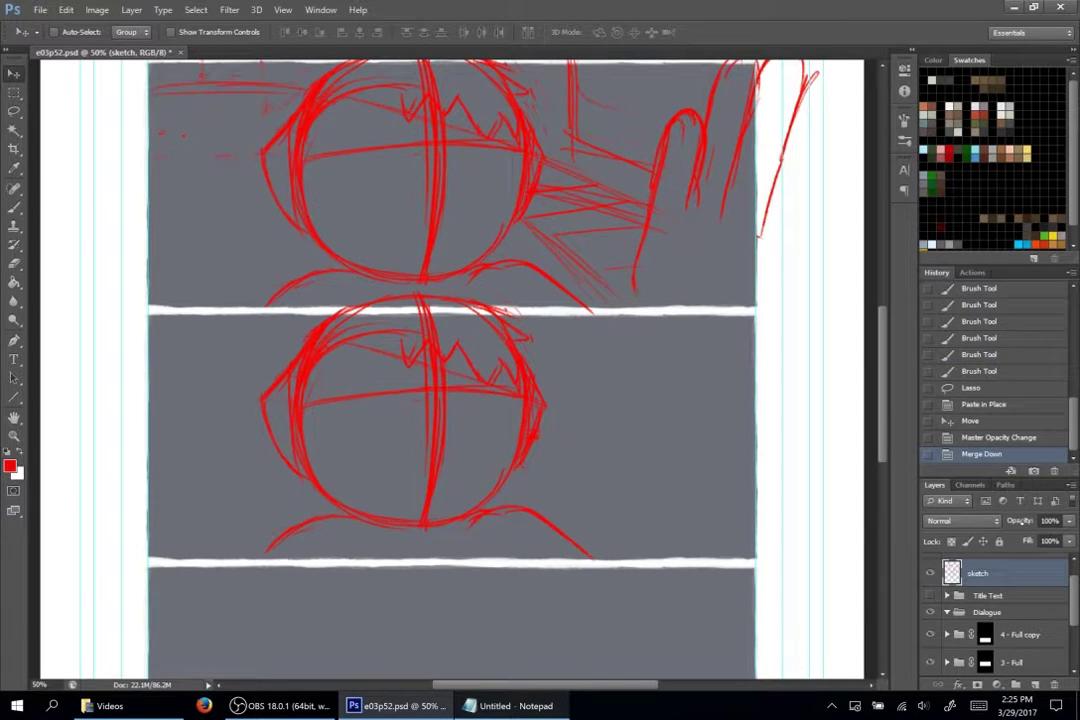
pyautogui.moveTo(1028, 521)
pyautogui.mouseDown()
pyautogui.moveTo(1011, 521)
pyautogui.moveTo(1021, 522)
pyautogui.mouseUp()
# - Erase the part of the third panel's head that crosses the upper border, along with its right ear
pyautogui.press('e')
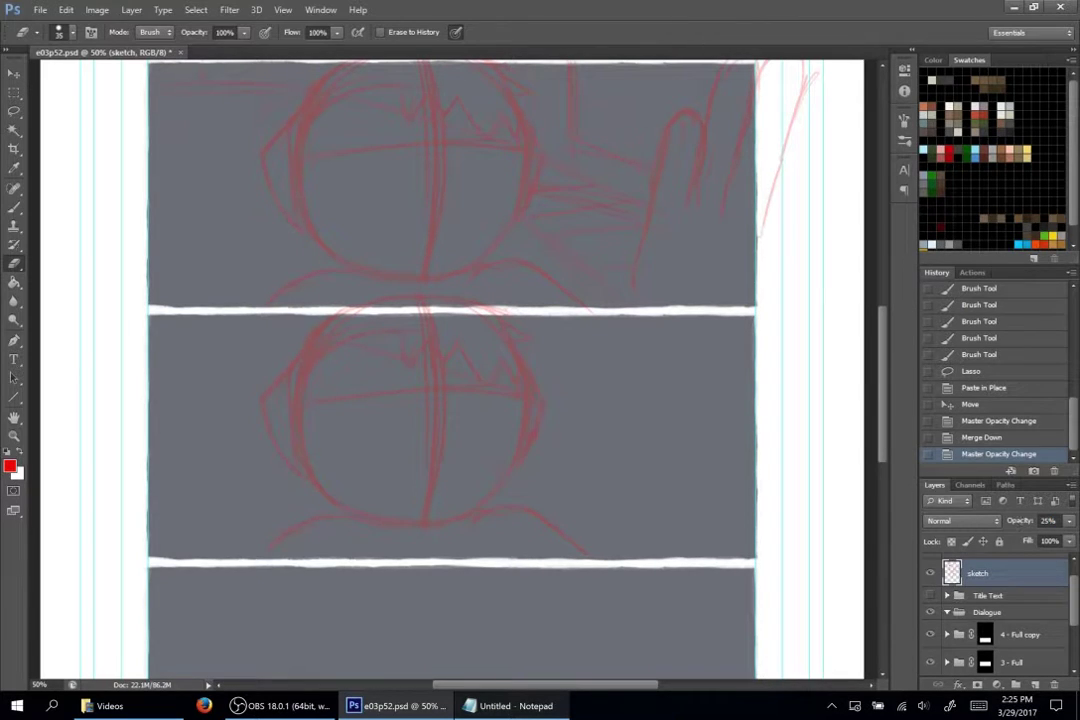
pyautogui.moveTo(288, 262); pyautogui.dragTo(414, 262)
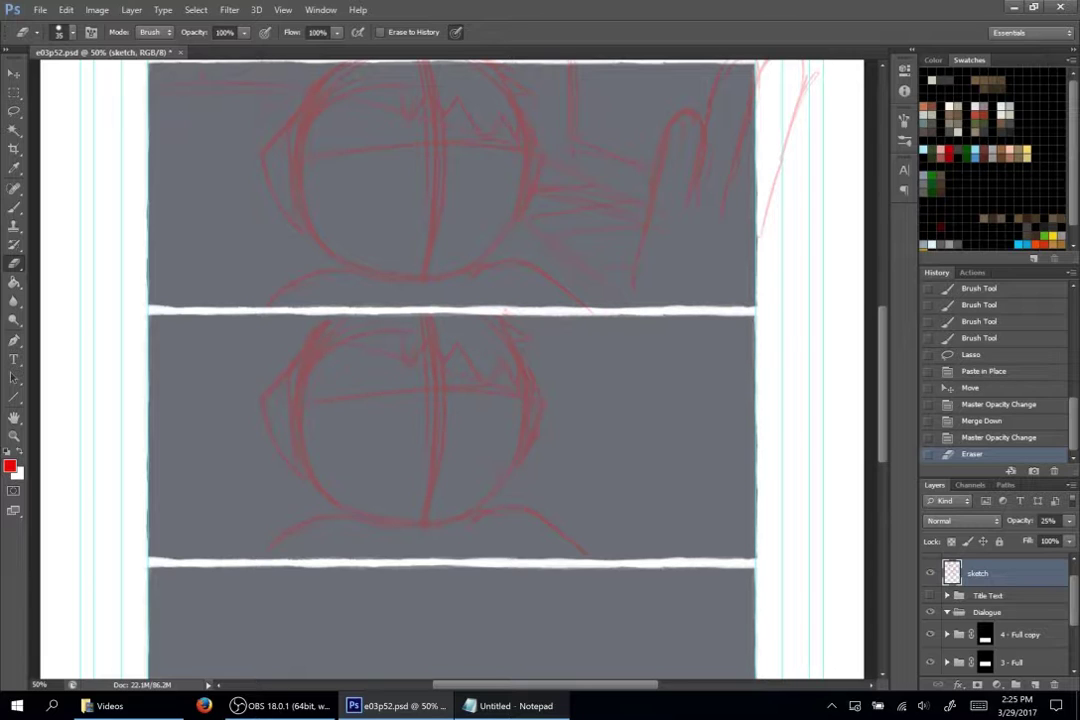
pyautogui.moveTo(530, 362)
pyautogui.mouseDown()
pyautogui.moveTo(534, 440)
pyautogui.moveTo(544, 406)
pyautogui.mouseUp()
# - Redraw the right ear and reshape the left ear of the third panel's head with the Brush
pyautogui.press('b')
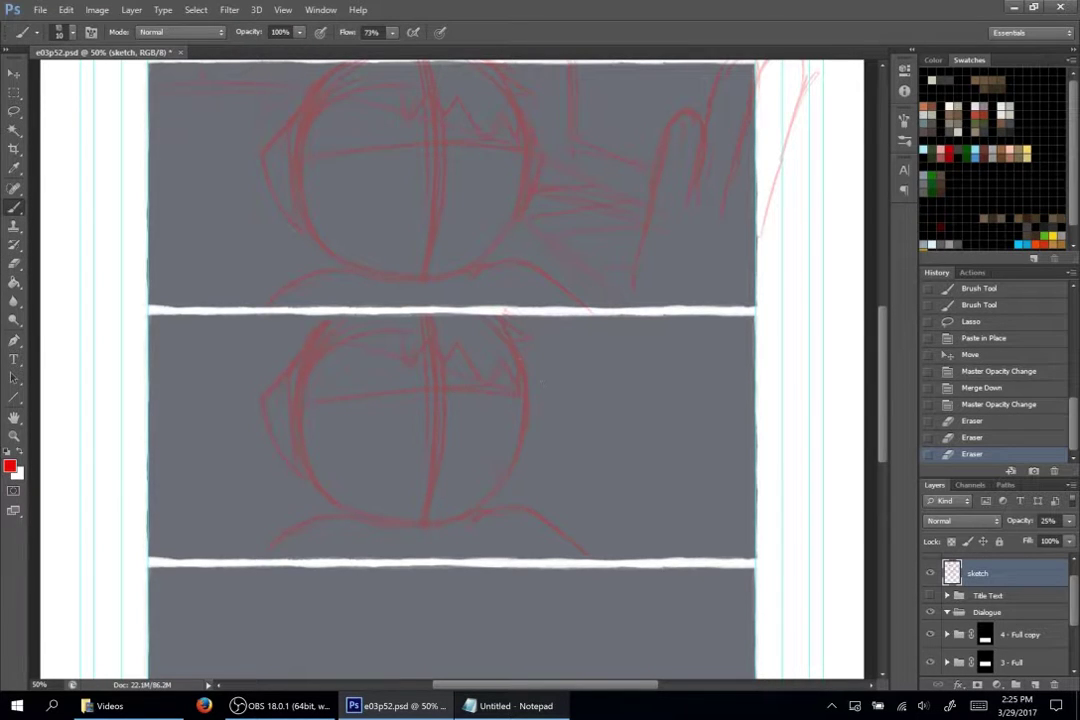
pyautogui.moveTo(380, 261); pyautogui.dragTo(411, 262)
pyautogui.moveTo(527, 376)
pyautogui.mouseDown()
pyautogui.moveTo(552, 408)
pyautogui.moveTo(514, 471)
pyautogui.mouseUp()
pyautogui.moveTo(298, 362); pyautogui.dragTo(265, 400)
pyautogui.moveTo(296, 366)
pyautogui.mouseDown()
pyautogui.moveTo(264, 402)
pyautogui.moveTo(297, 467)
pyautogui.mouseUp()
# - Trim the outer edges of both ears on the third panel's head with the Eraser and redraw the right ear's outline
pyautogui.press('e')
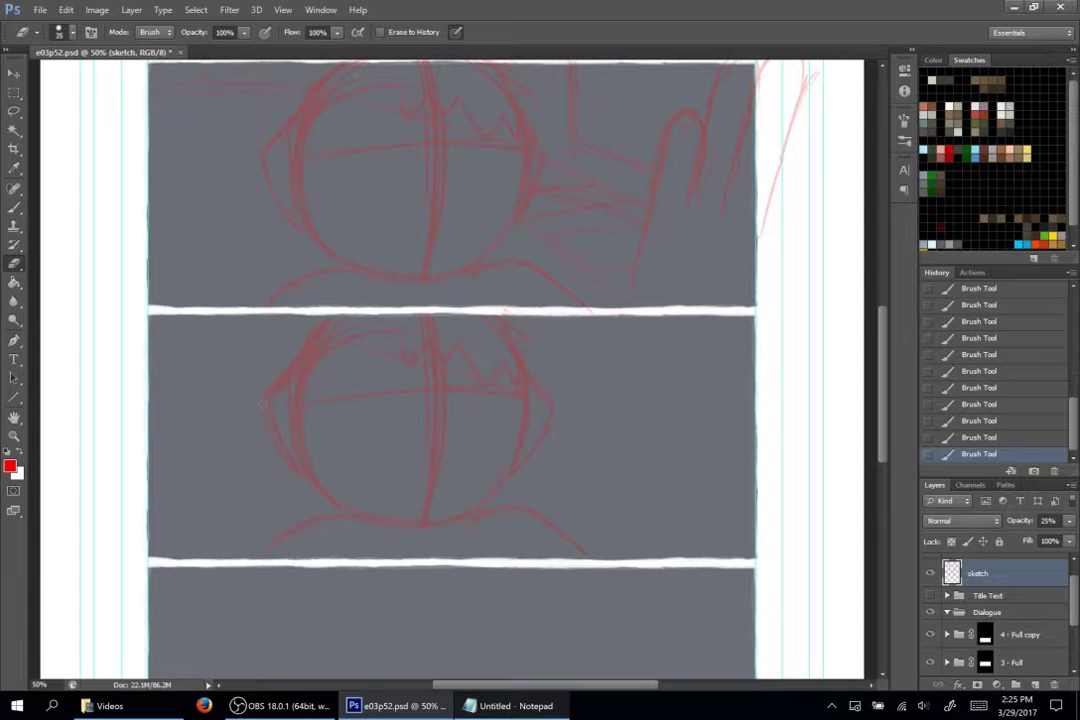
pyautogui.moveTo(268, 395); pyautogui.dragTo(281, 460)
pyautogui.moveTo(275, 372)
pyautogui.mouseDown()
pyautogui.moveTo(314, 320)
pyautogui.moveTo(288, 358)
pyautogui.mouseUp()
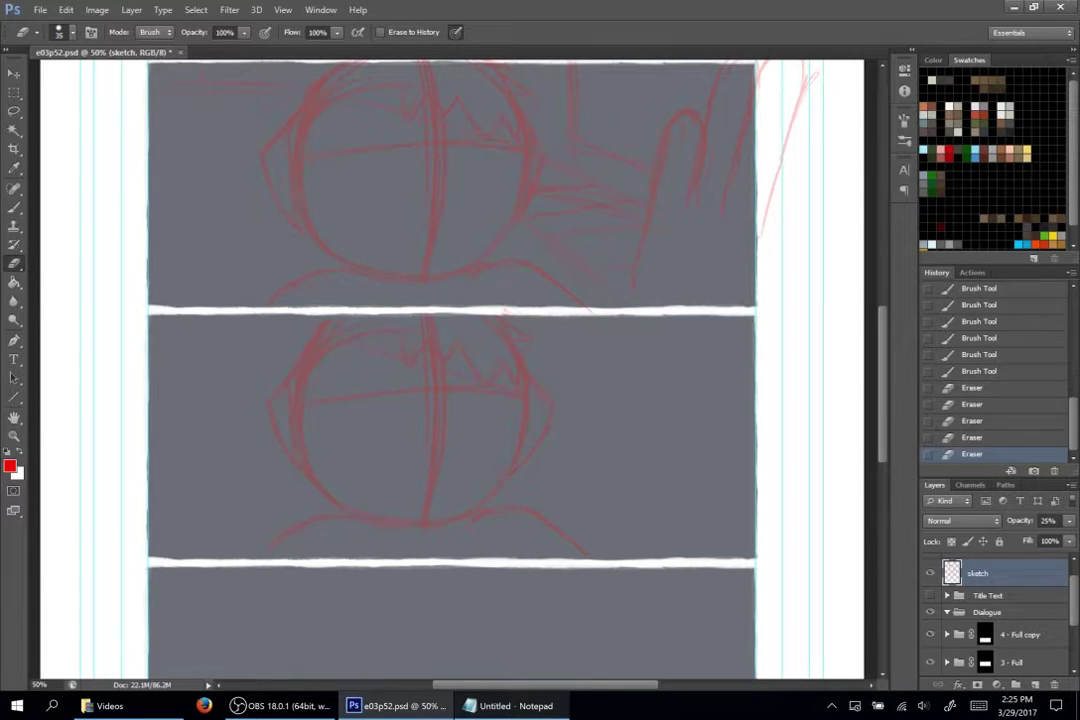
pyautogui.moveTo(548, 398); pyautogui.dragTo(537, 445)
pyautogui.press('b')
pyautogui.moveTo(549, 401); pyautogui.dragTo(525, 462)
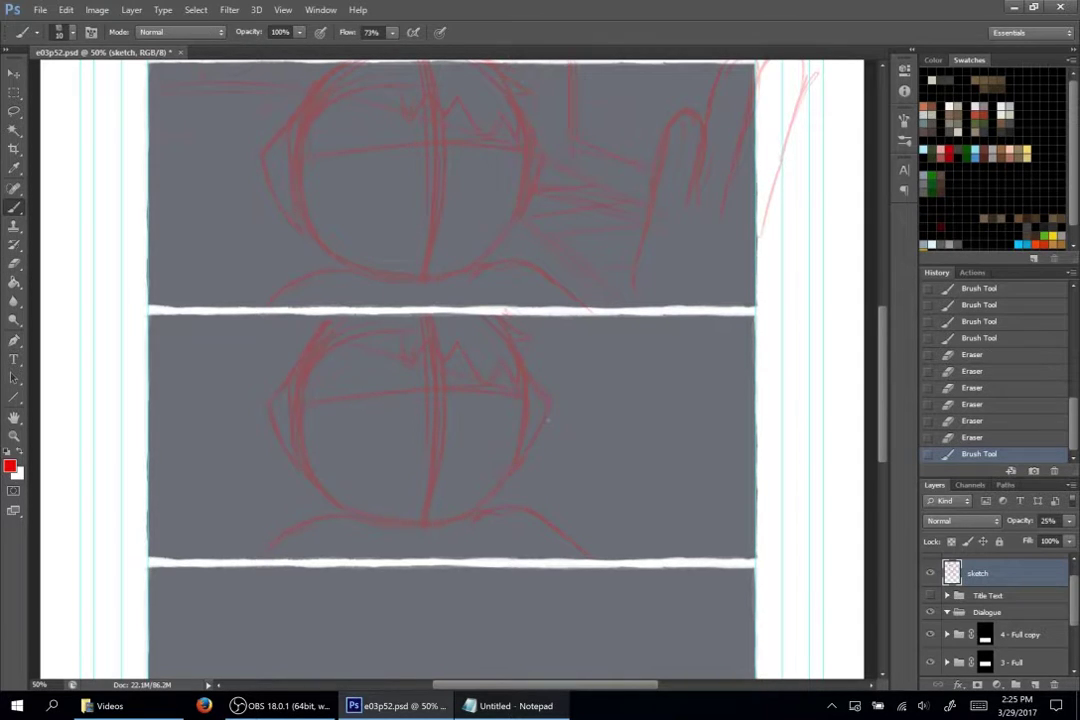
pyautogui.moveTo(548, 398)
pyautogui.mouseDown()
pyautogui.moveTo(535, 440)
pyautogui.moveTo(537, 397)
pyautogui.moveTo(549, 406)
pyautogui.mouseUp()
# - Erase the curved vertical guideline and the middle of the eye line inside the third panel's head
pyautogui.press('e')
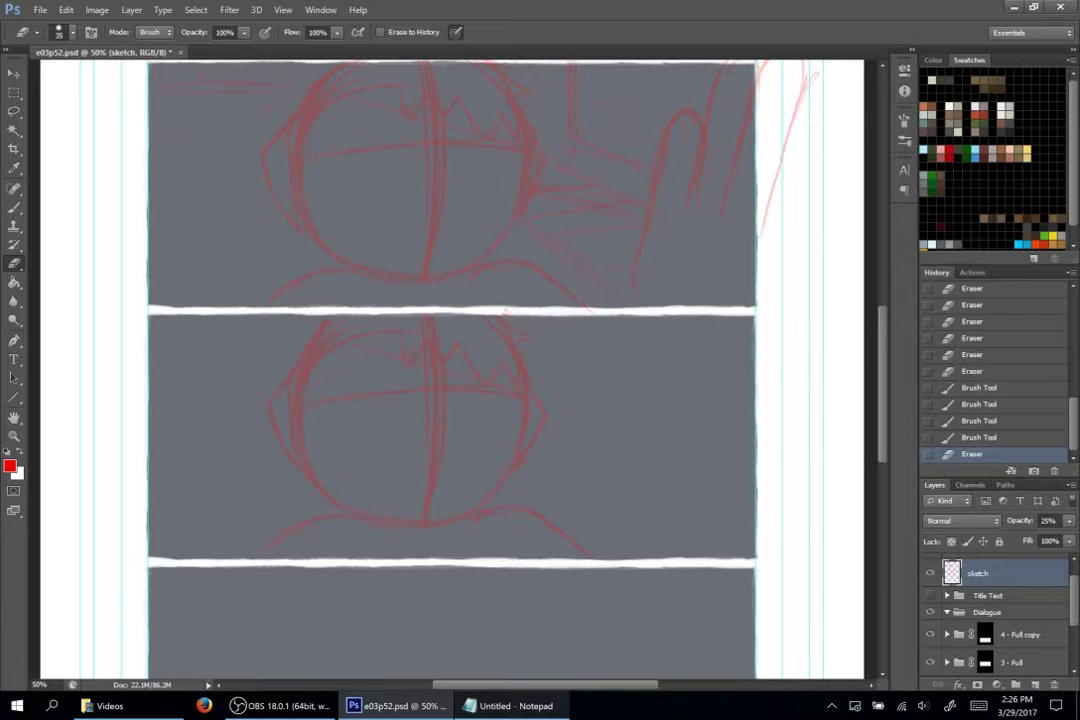
pyautogui.click(427, 378)
pyautogui.click(422, 517)
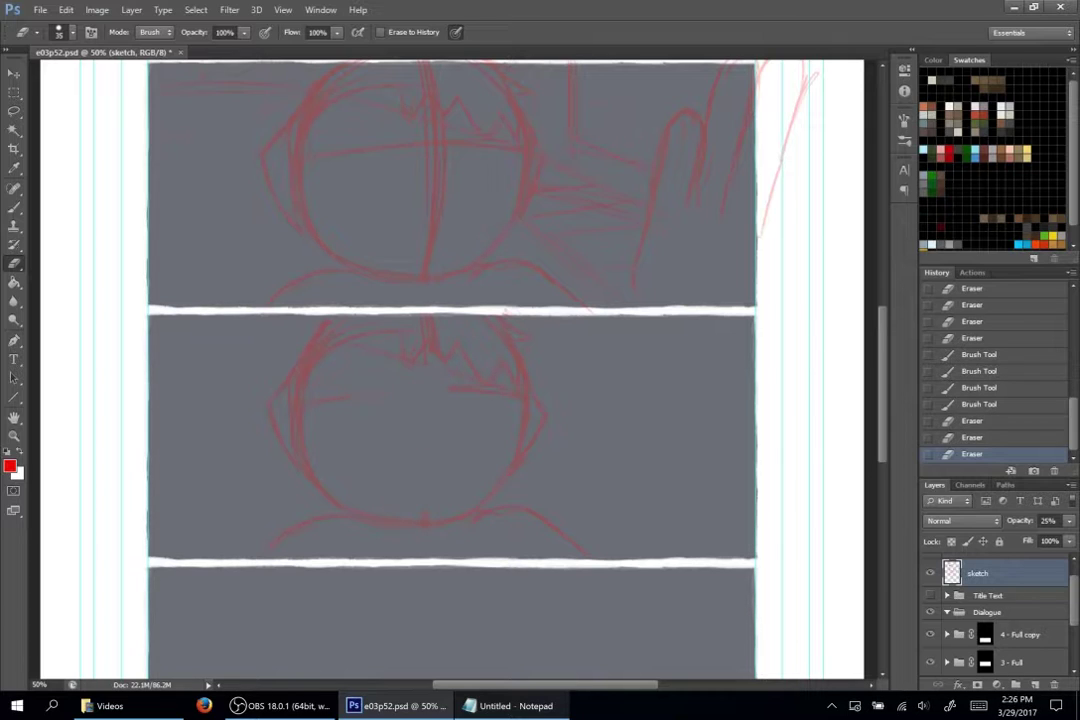
pyautogui.click(357, 398)
# - Sketch a straight vertical centre guideline down the third panel's face with the Brush
pyautogui.press('b')
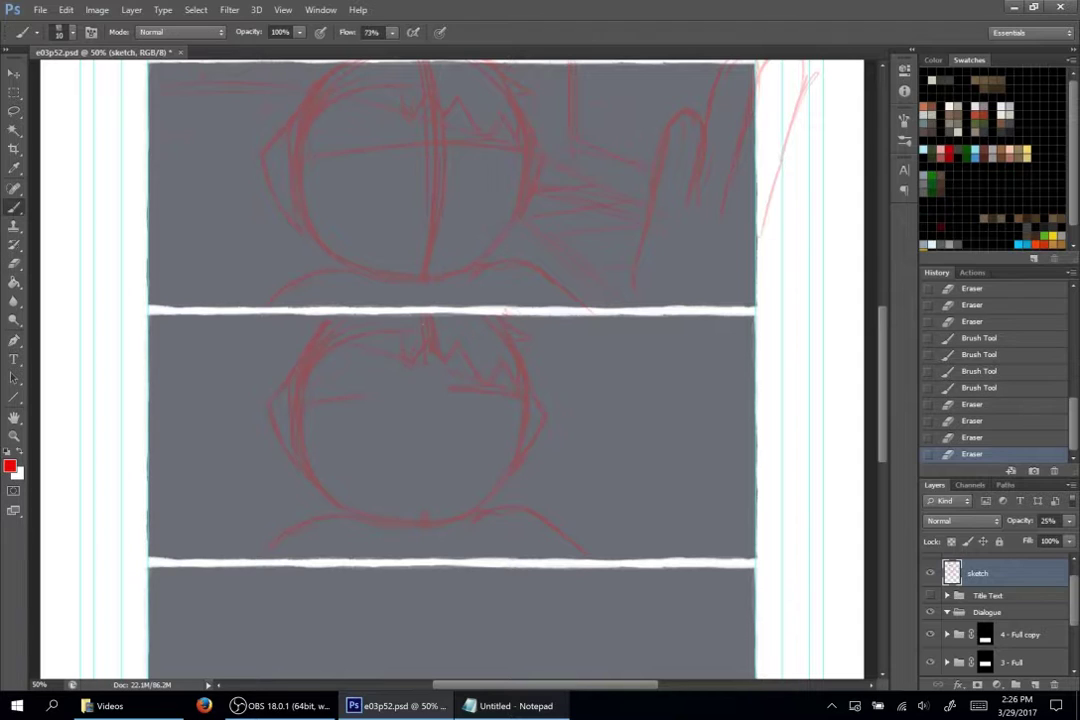
pyautogui.moveTo(426, 358); pyautogui.dragTo(428, 520)
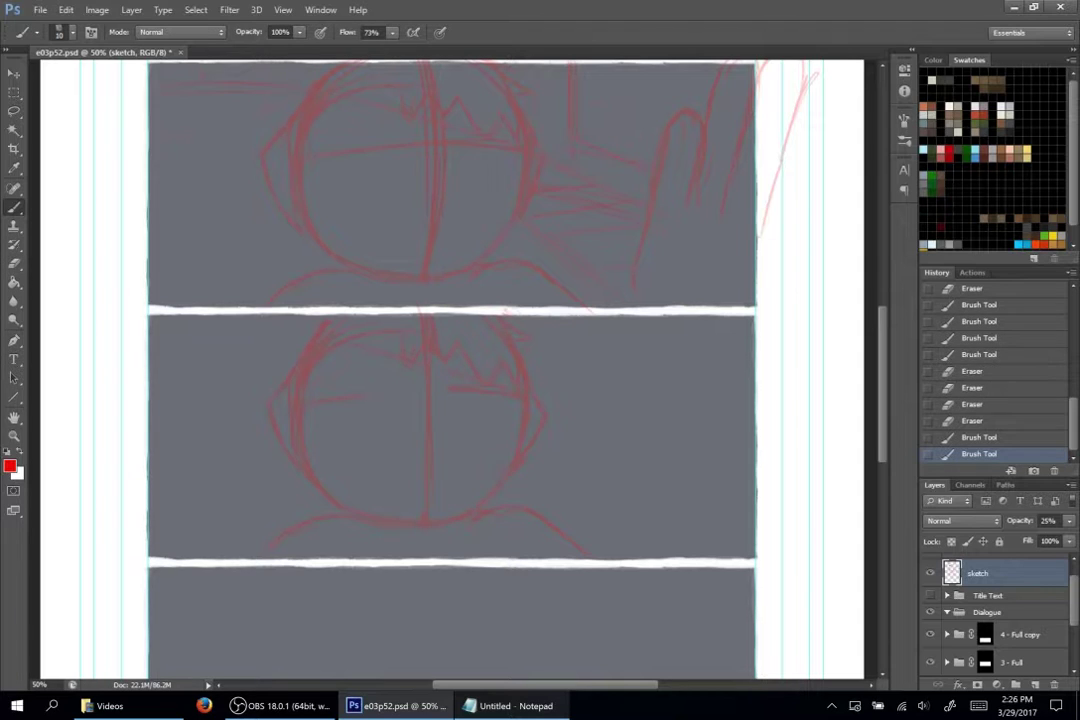
pyautogui.moveTo(428, 350); pyautogui.dragTo(427, 520)
pyautogui.moveTo(429, 380); pyautogui.dragTo(426, 520)
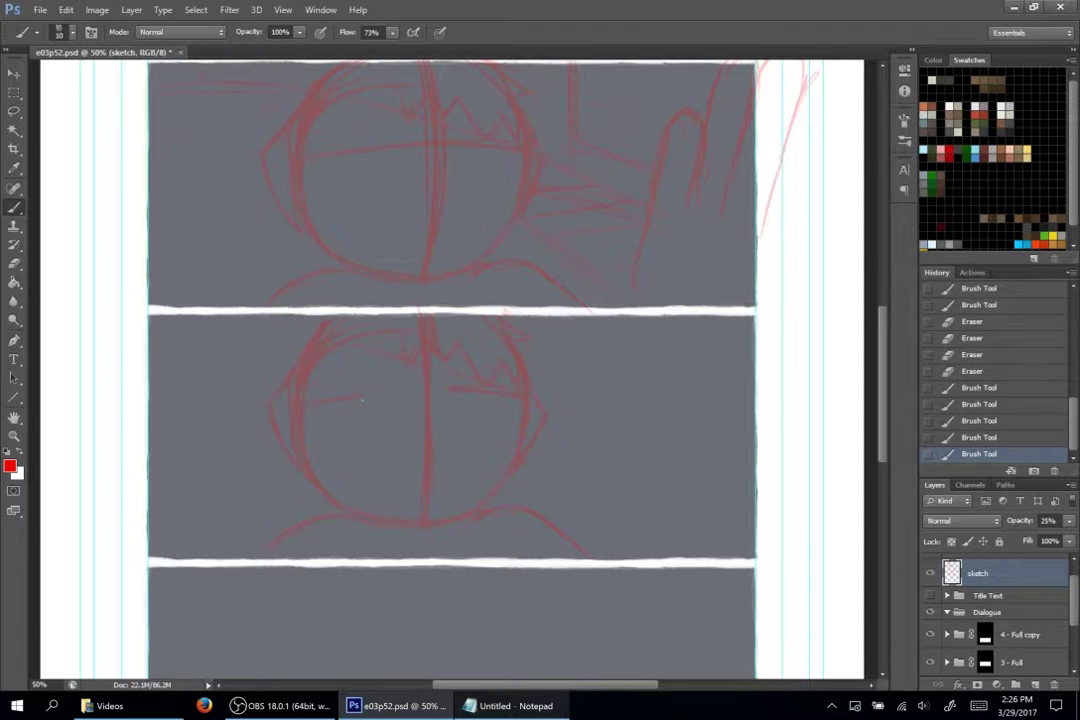
# - Check the script in Notepad and sketch a lower, slightly curved horizontal eye line across the third panel's face
pyautogui.moveTo(348, 400); pyautogui.dragTo(364, 401)
pyautogui.hotkey('alt', 'Tab')
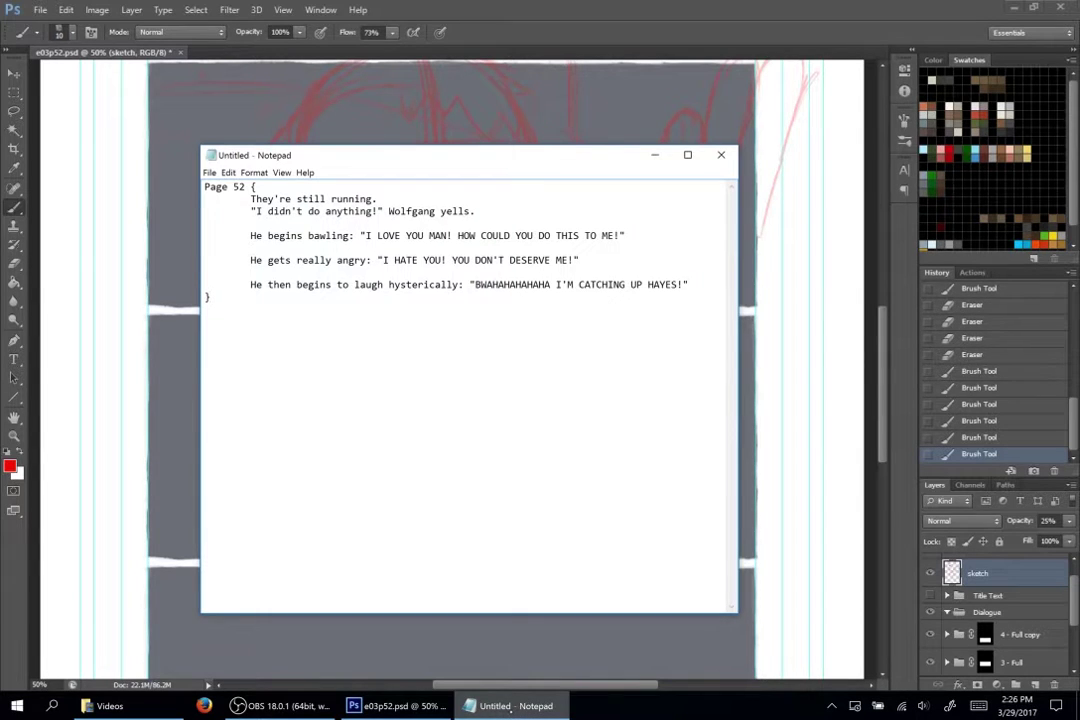
pyautogui.hotkey('alt', 'Tab')
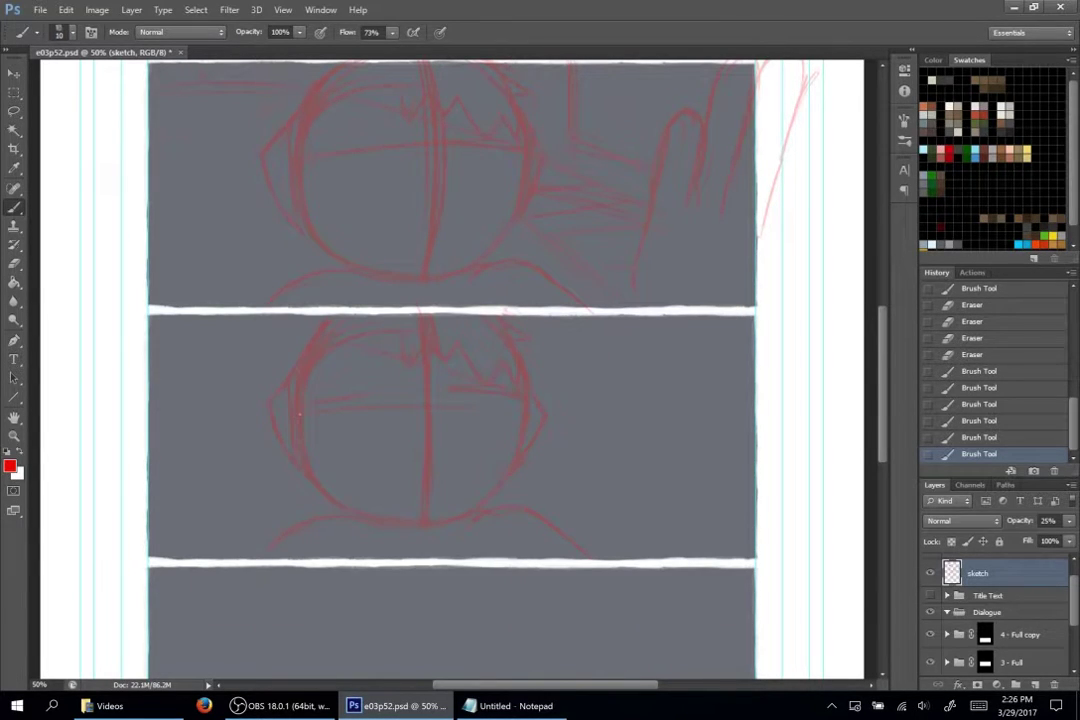
pyautogui.moveTo(300, 414)
pyautogui.mouseDown()
pyautogui.moveTo(466, 408)
pyautogui.moveTo(468, 422)
pyautogui.moveTo(522, 409)
pyautogui.mouseUp()
# - Lasso the jagged hair fringe on the third panel's head, move it slightly lower and clear the selection
pyautogui.press('l')
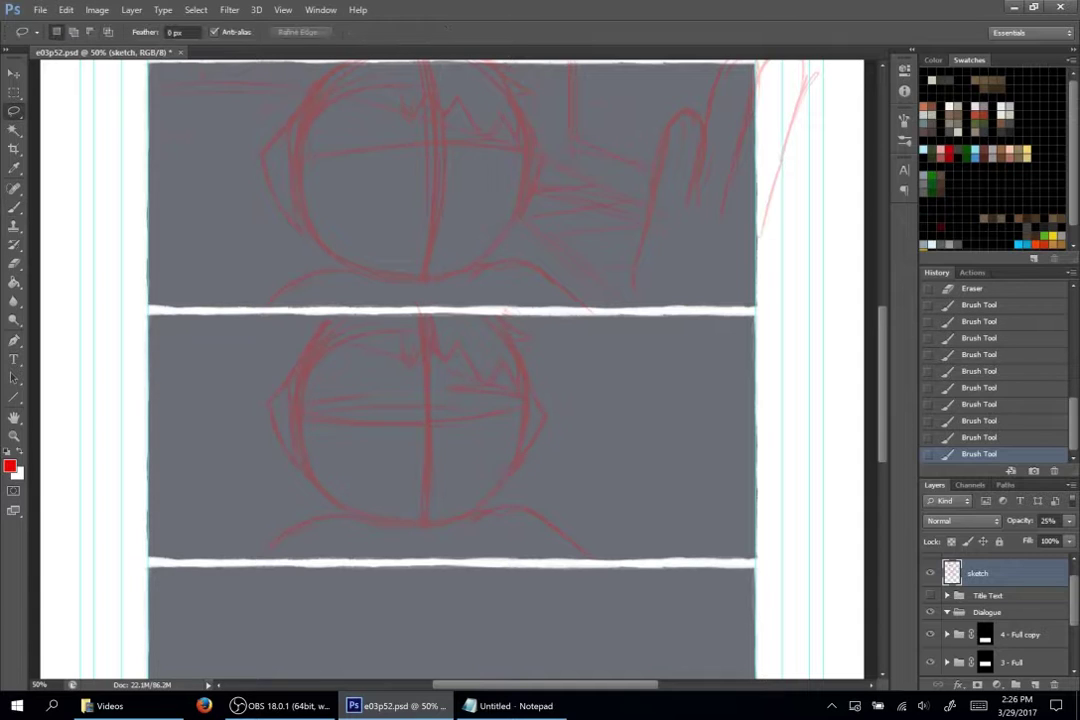
pyautogui.moveTo(509, 346)
pyautogui.mouseDown()
pyautogui.moveTo(522, 377)
pyautogui.moveTo(479, 394)
pyautogui.moveTo(407, 371)
pyautogui.moveTo(395, 354)
pyautogui.moveTo(400, 342)
pyautogui.moveTo(465, 329)
pyautogui.moveTo(499, 336)
pyautogui.moveTo(497, 385)
pyautogui.mouseUp()
pyautogui.press('v')
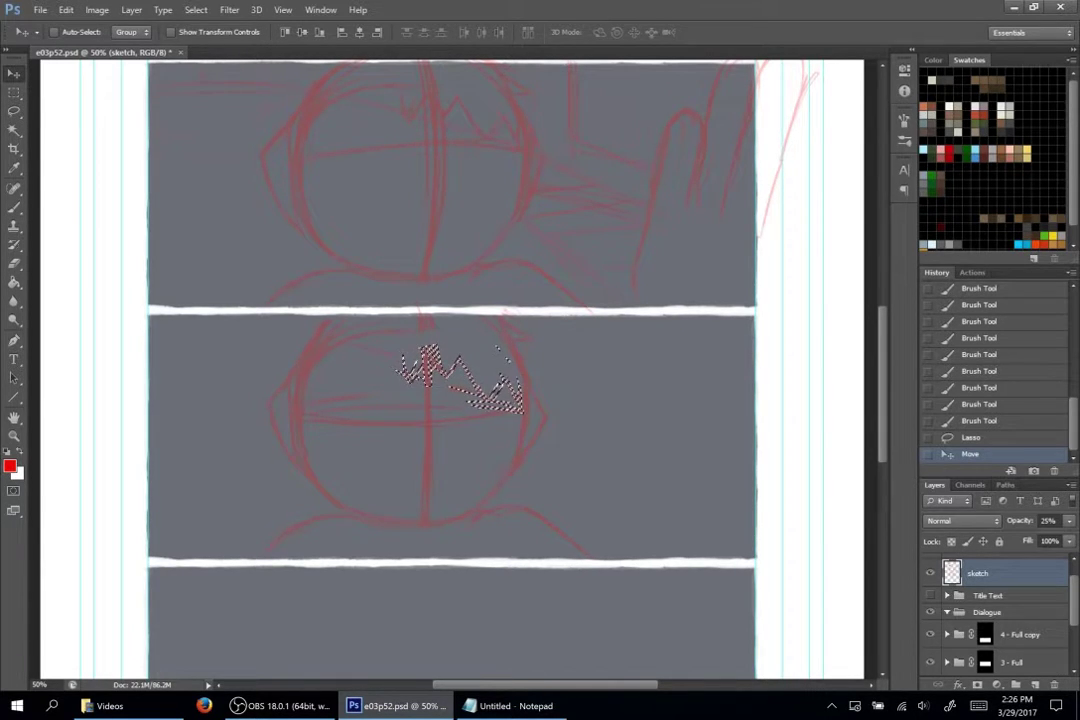
pyautogui.hotkey('ctrl', 'd')
# - Sketch extra hair spikes on the right of the third panel's head and erase the old hairline and eye line on the left
pyautogui.press('b')
pyautogui.moveTo(499, 381); pyautogui.dragTo(488, 400)
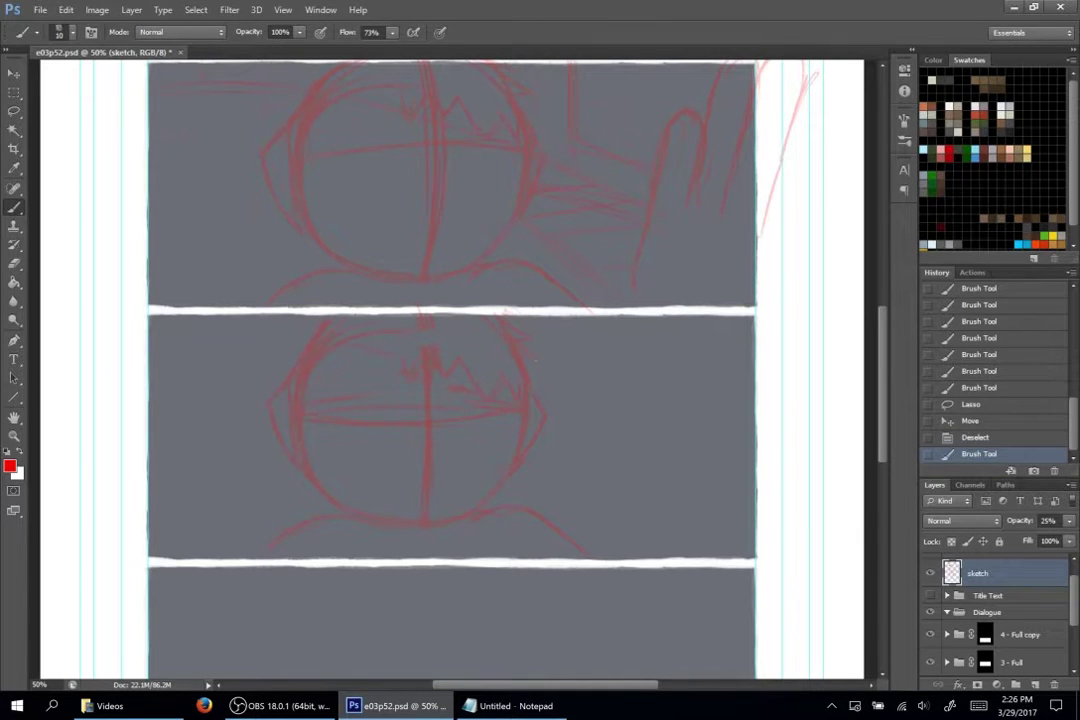
pyautogui.moveTo(535, 360)
pyautogui.mouseDown()
pyautogui.moveTo(519, 360)
pyautogui.moveTo(537, 358)
pyautogui.mouseUp()
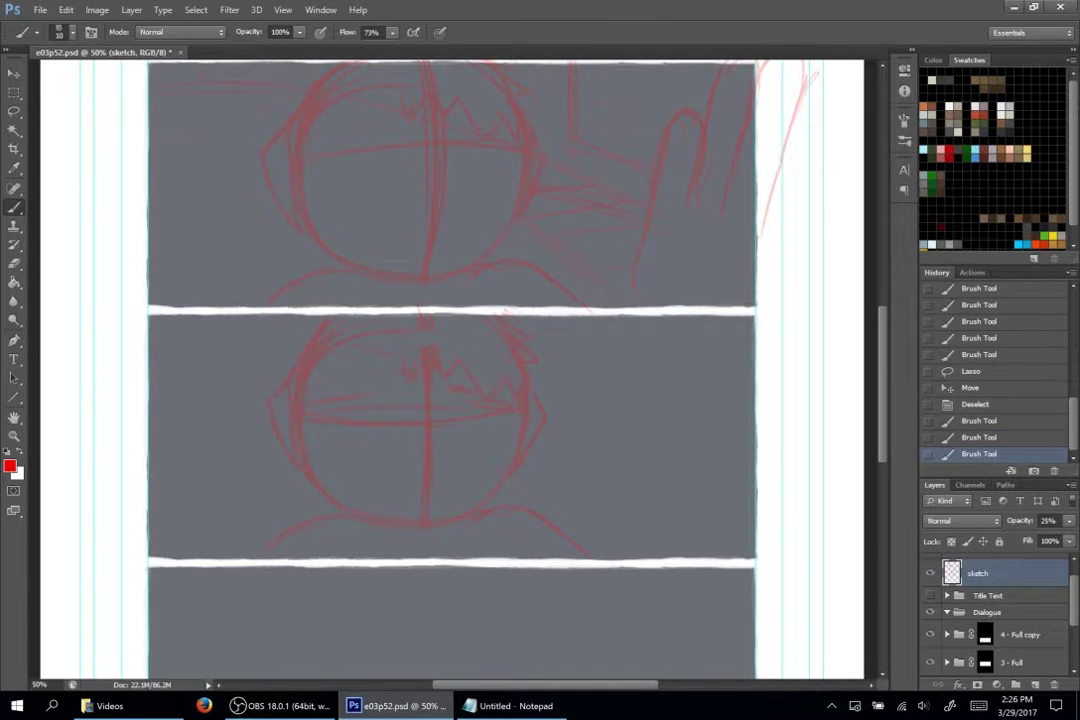
pyautogui.press('e')
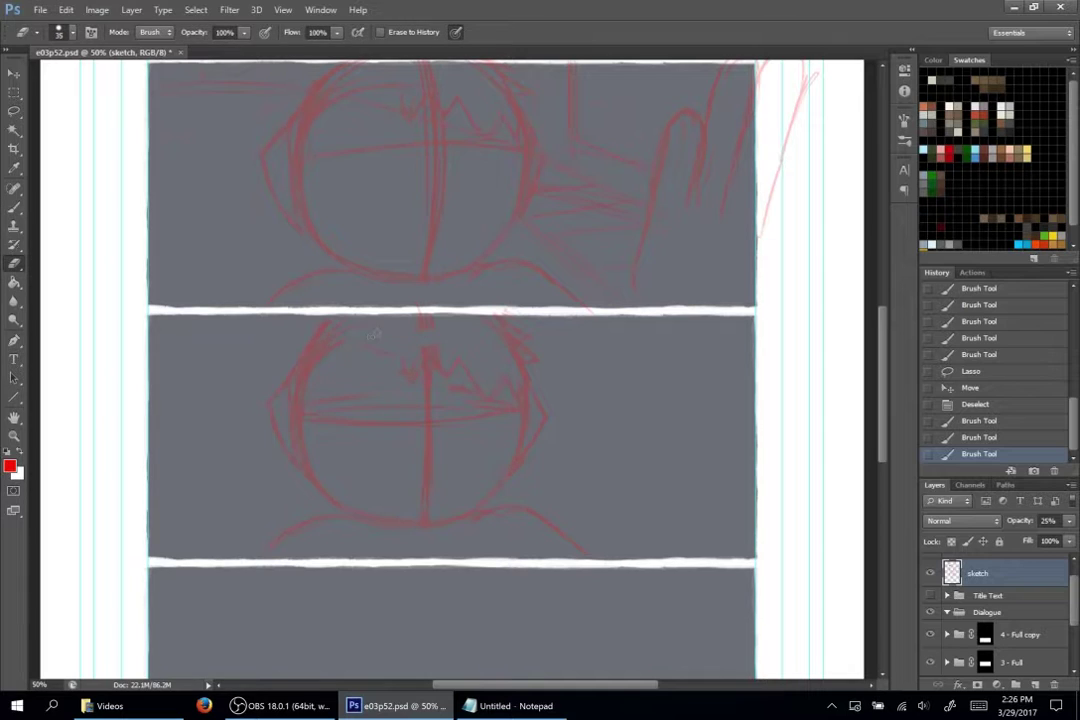
pyautogui.moveTo(316, 396); pyautogui.dragTo(384, 394)
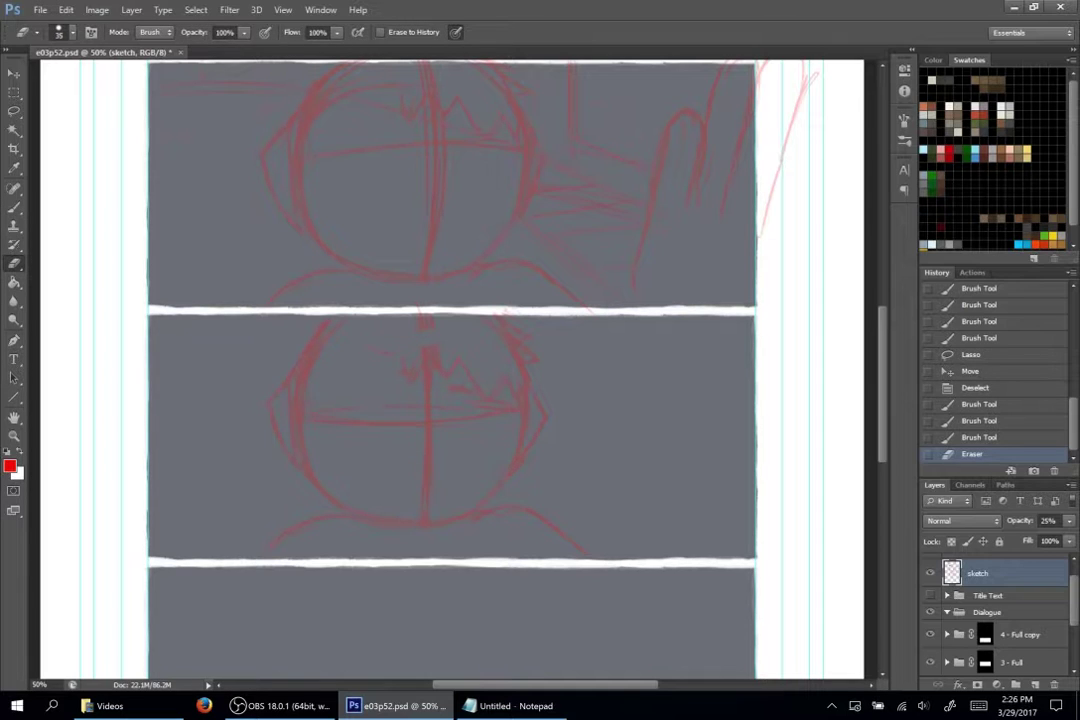
# - Erase the remains of the old eye line in the third panel's face, then redraw its vertical centre line and curved eye line
pyautogui.moveTo(318, 406); pyautogui.dragTo(508, 403)
pyautogui.press('b')
pyautogui.moveTo(430, 376); pyautogui.dragTo(428, 436)
pyautogui.moveTo(306, 417)
pyautogui.mouseDown()
pyautogui.moveTo(428, 428)
pyautogui.moveTo(522, 412)
pyautogui.mouseUp()
# - Try short loose brush marks to the left of the heads in the second and third panels
pyautogui.scroll(3, 450, 370)
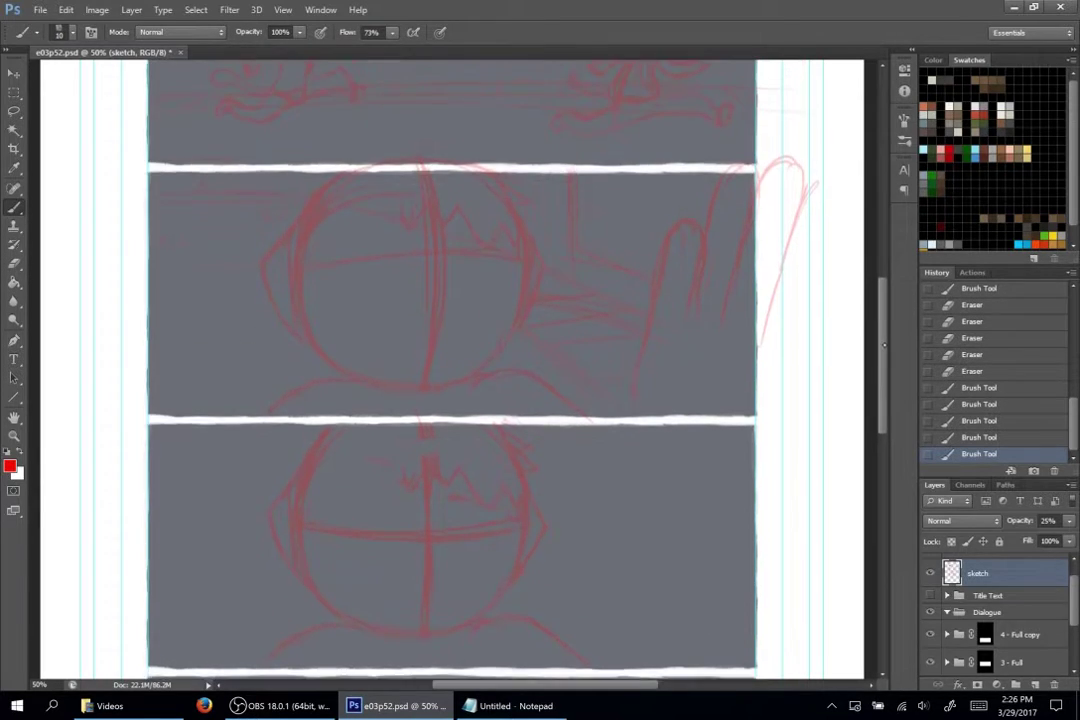
pyautogui.moveTo(173, 343); pyautogui.dragTo(230, 345)
pyautogui.moveTo(130, 315)
pyautogui.mouseDown()
pyautogui.moveTo(147, 305)
pyautogui.moveTo(146, 317)
pyautogui.mouseUp()
pyautogui.moveTo(148, 307); pyautogui.dragTo(165, 300)
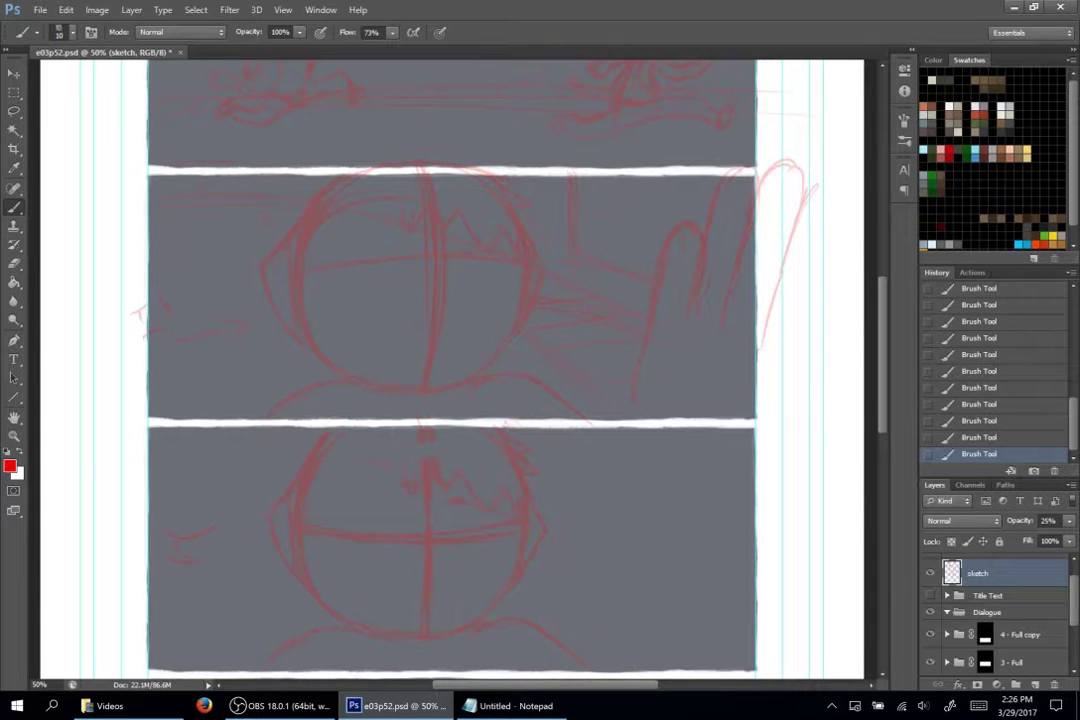
# - Undo the loose brush marks beside the heads in the second and third panels
pyautogui.hotkey('ctrl', 'alt', 'z')
pyautogui.hotkey('ctrl', 'alt', 'z')
pyautogui.hotkey('ctrl', 'alt', 'z')
pyautogui.hotkey('ctrl', 'alt', 'z')
pyautogui.hotkey('ctrl', 'alt', 'z')
pyautogui.hotkey('ctrl', 'alt', 'z')
pyautogui.hotkey('ctrl', 'alt', 'z')
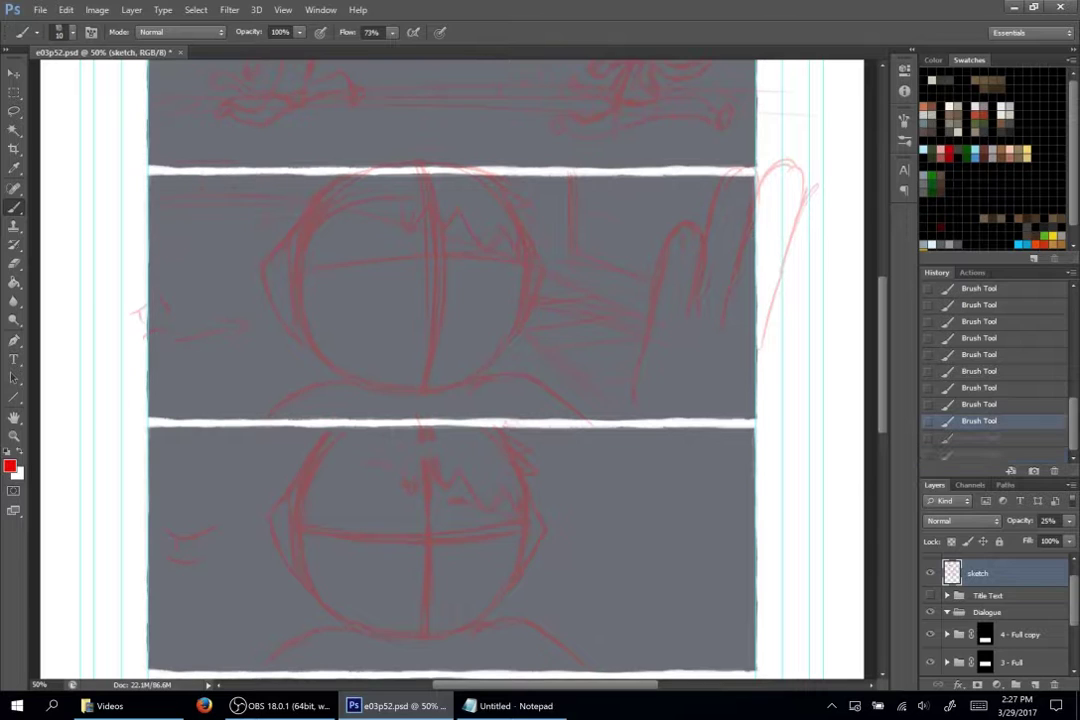
pyautogui.hotkey('ctrl', 'alt', 'z')
pyautogui.hotkey('ctrl', 'alt', 'z')
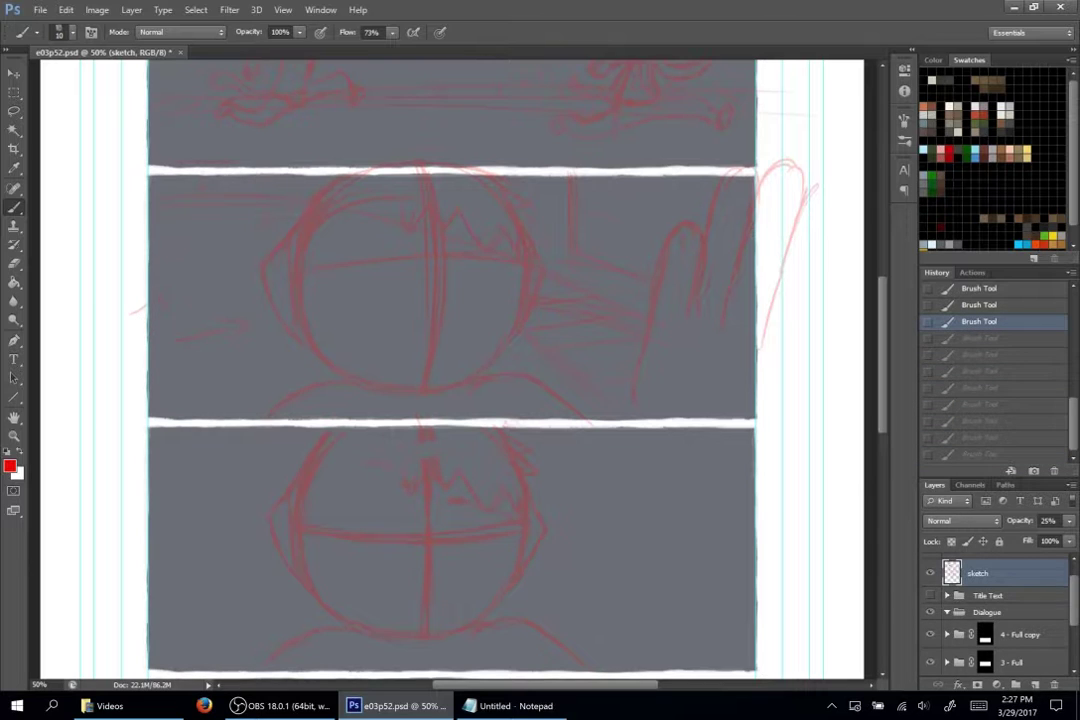
pyautogui.hotkey('ctrl', 'alt', 'z')
pyautogui.hotkey('ctrl', 'alt', 'z')
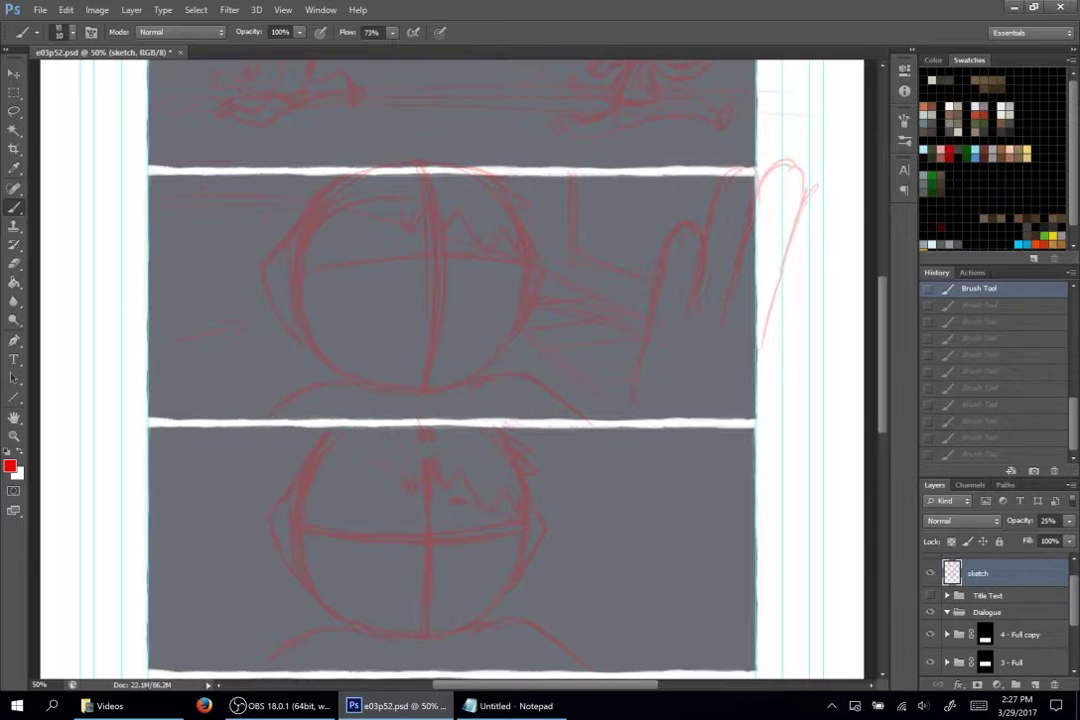
pyautogui.hotkey('ctrl', 'alt', 'z')
# - Sketch two near-vertical strokes in the space left of the third panel's head
pyautogui.scroll(-3, 450, 370)
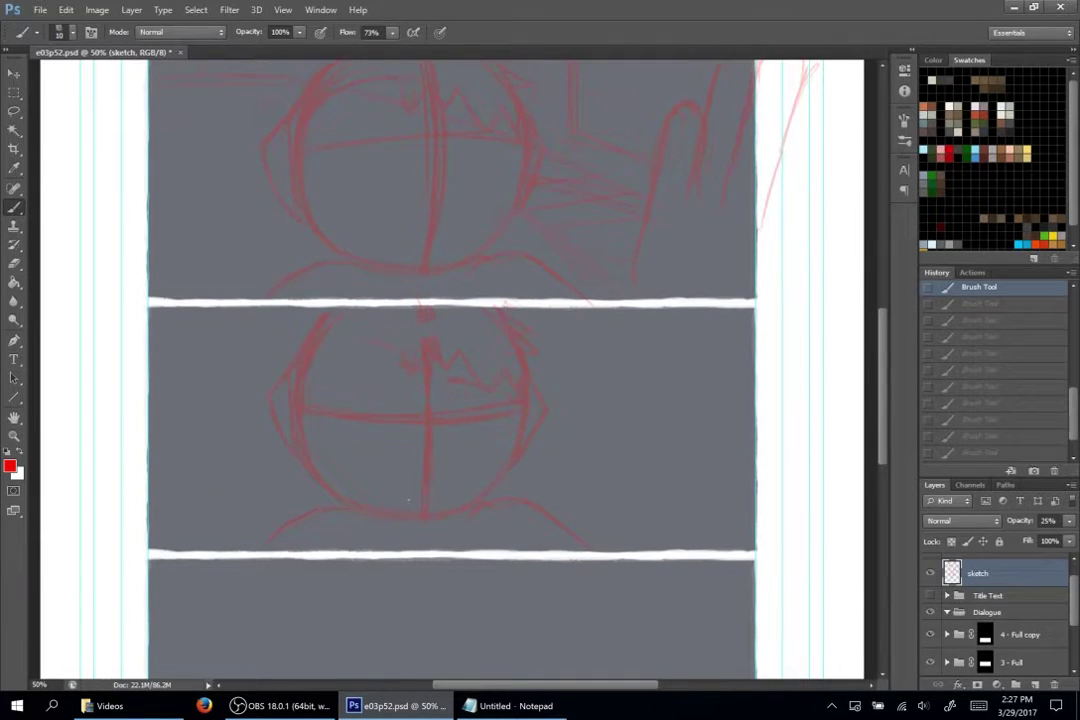
pyautogui.scroll(8, 450, 370)
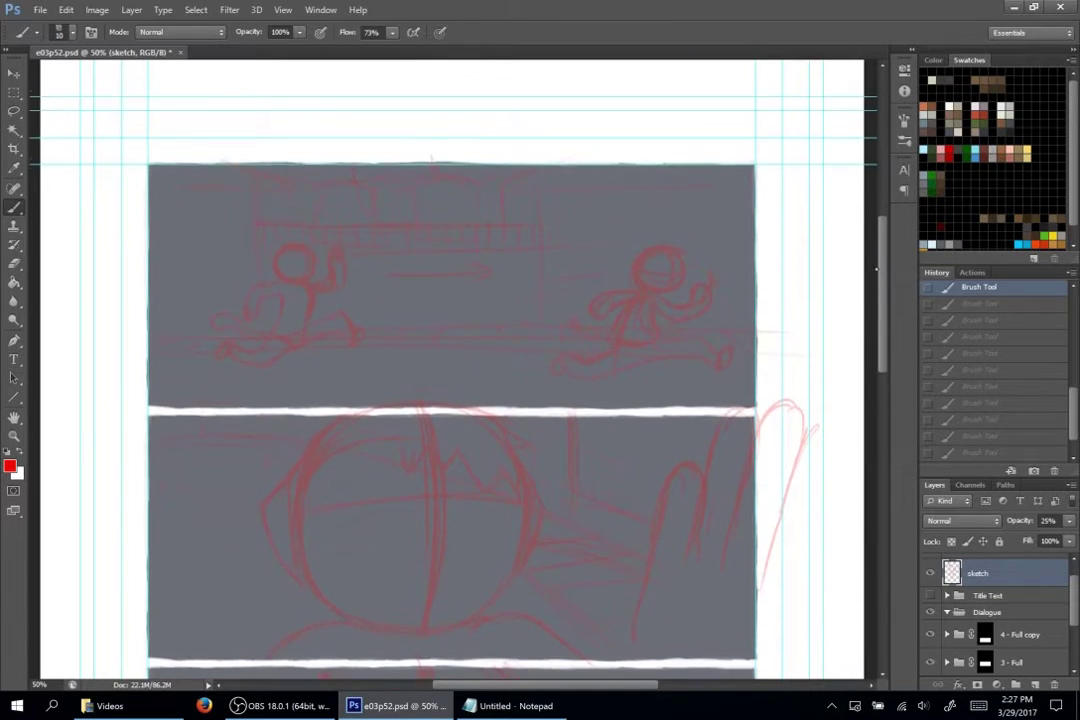
pyautogui.scroll(-8, 450, 370)
pyautogui.scroll(-3, 450, 370)
pyautogui.scroll(2, 450, 370)
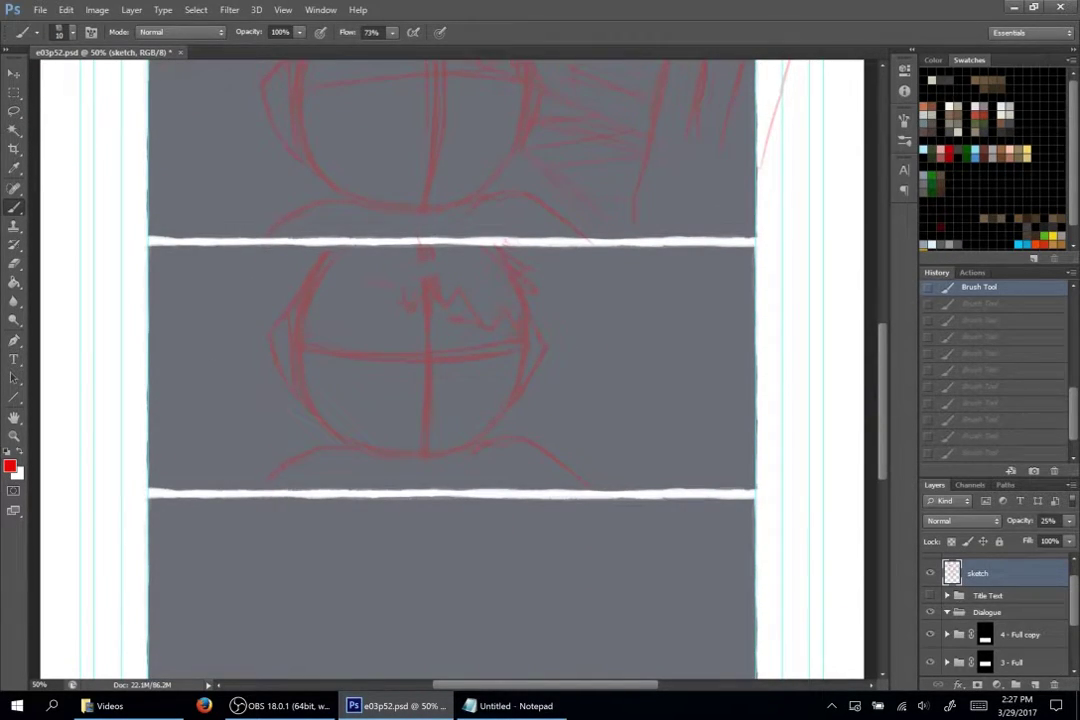
pyautogui.moveTo(206, 418); pyautogui.dragTo(205, 474)
pyautogui.moveTo(203, 372); pyautogui.dragTo(204, 485)
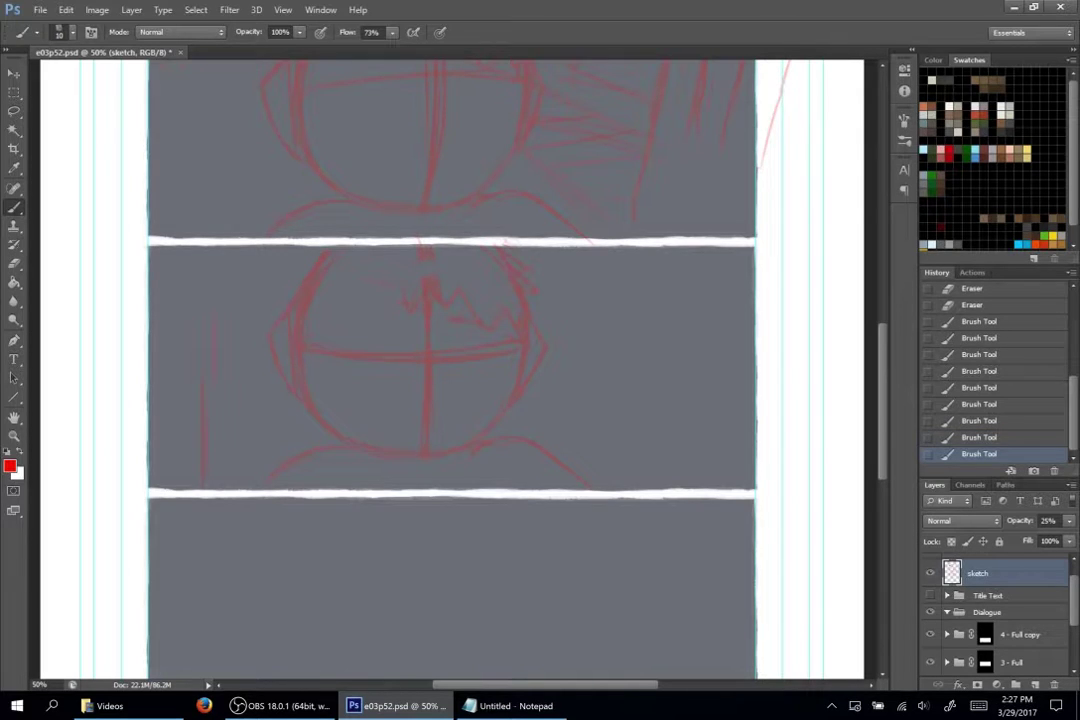
pyautogui.moveTo(214, 378); pyautogui.dragTo(214, 442)
pyautogui.moveTo(214, 322); pyautogui.dragTo(215, 444)
# - Sketch a small arrow at the upper edge of the fourth panel, pointing up towards the third panel
pyautogui.moveTo(885, 357); pyautogui.dragTo(883, 325)
pyautogui.moveTo(347, 656)
pyautogui.mouseDown()
pyautogui.moveTo(375, 635)
pyautogui.moveTo(372, 644)
pyautogui.mouseUp()
pyautogui.moveTo(883, 418); pyautogui.dragTo(881, 452)
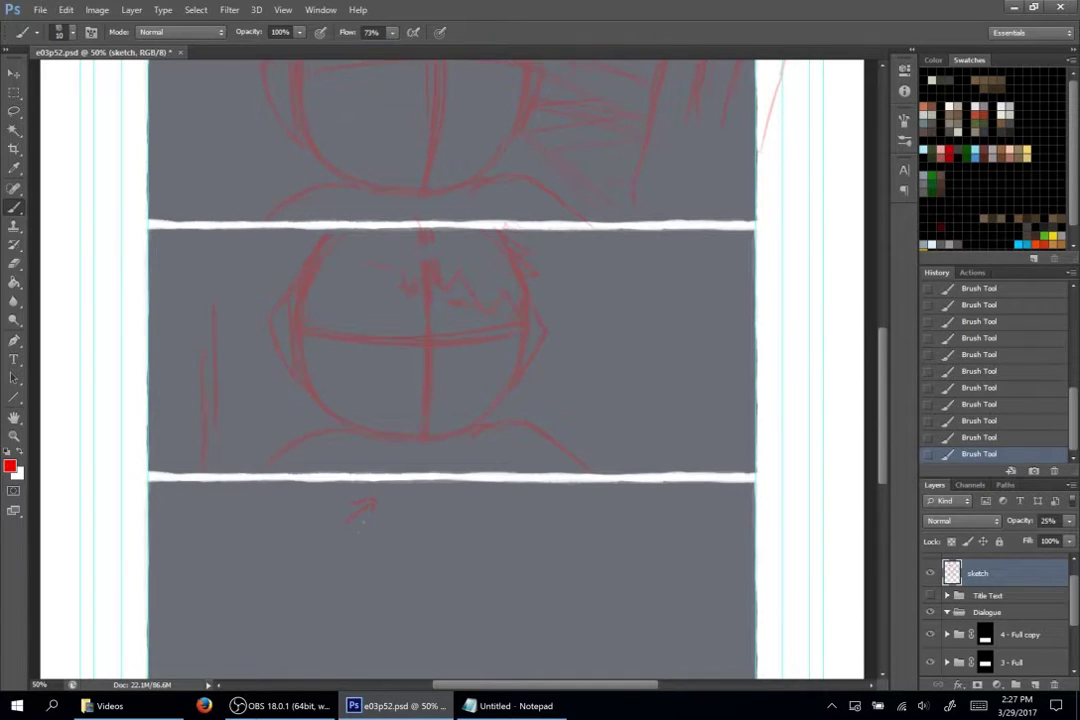
pyautogui.moveTo(350, 522)
pyautogui.mouseDown()
pyautogui.moveTo(378, 489)
pyautogui.moveTo(359, 532)
pyautogui.mouseUp()
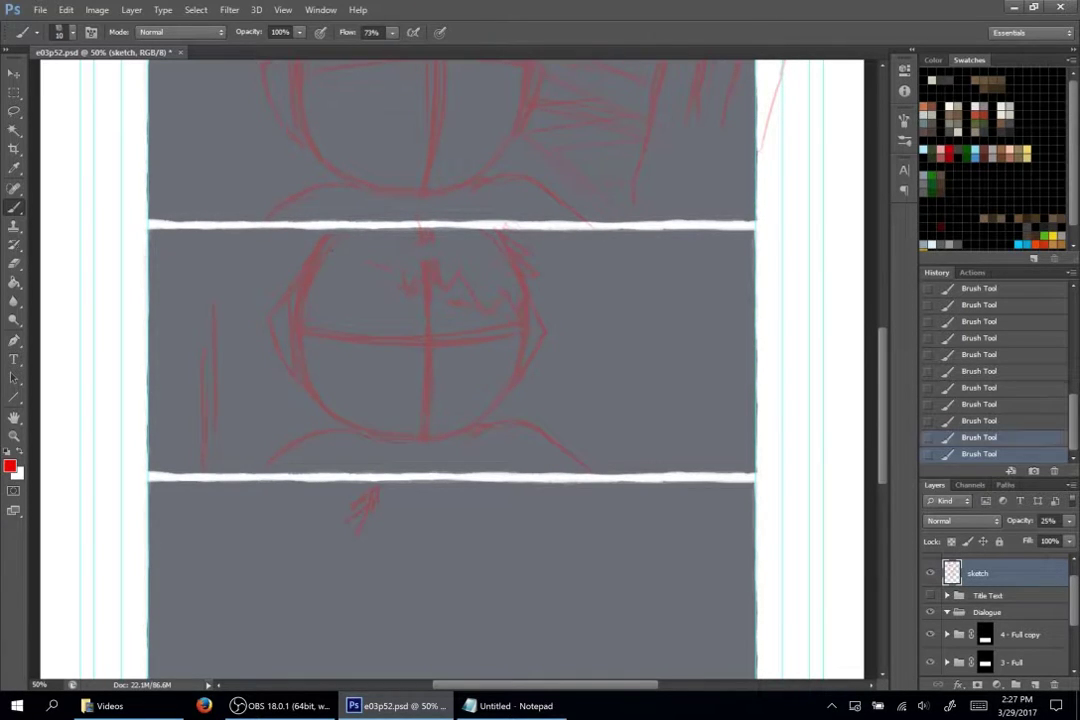
# - Try perspective background lines on the right of the third panel, comparing the panel with and without them
pyautogui.moveTo(648, 248)
pyautogui.mouseDown()
pyautogui.moveTo(648, 424)
pyautogui.moveTo(754, 225)
pyautogui.mouseUp()
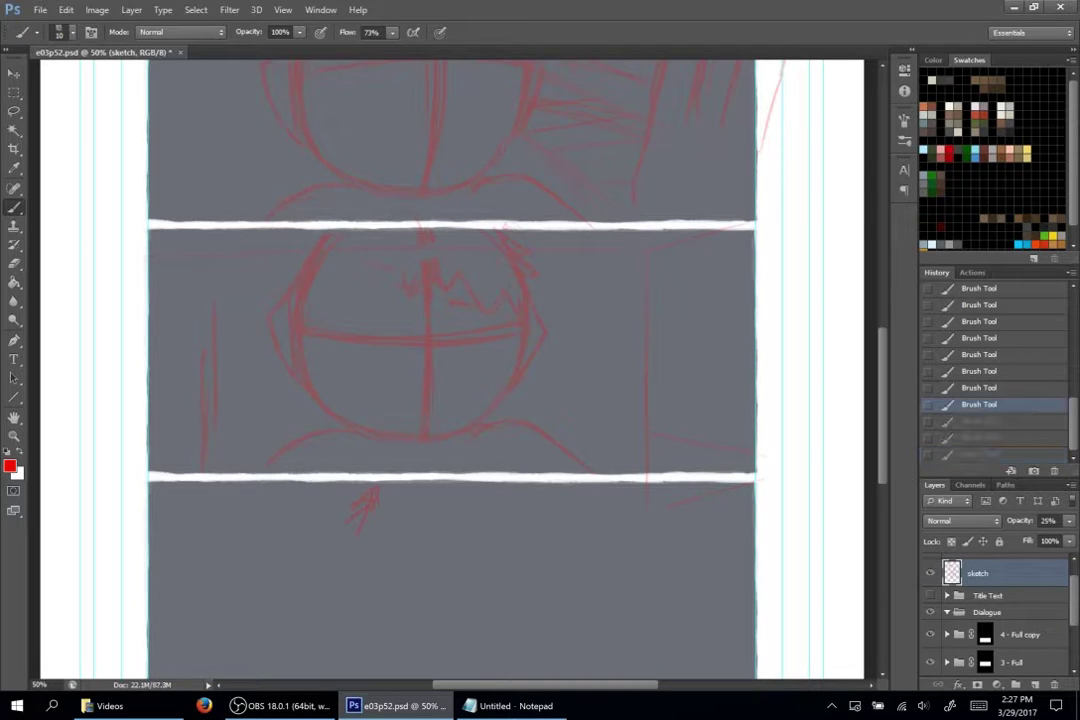
pyautogui.hotkey('ctrl', 'alt', 'z')
pyautogui.hotkey('ctrl', 'alt', 'z')
pyautogui.hotkey('ctrl', 'alt', 'z')
pyautogui.hotkey('ctrl', 'alt', 'z')
pyautogui.hotkey('ctrl', 'alt', 'z')
pyautogui.hotkey('ctrl', 'alt', 'z')
pyautogui.hotkey('ctrl', 'alt', 'z')
pyautogui.hotkey('ctrl', 'alt', 'z')
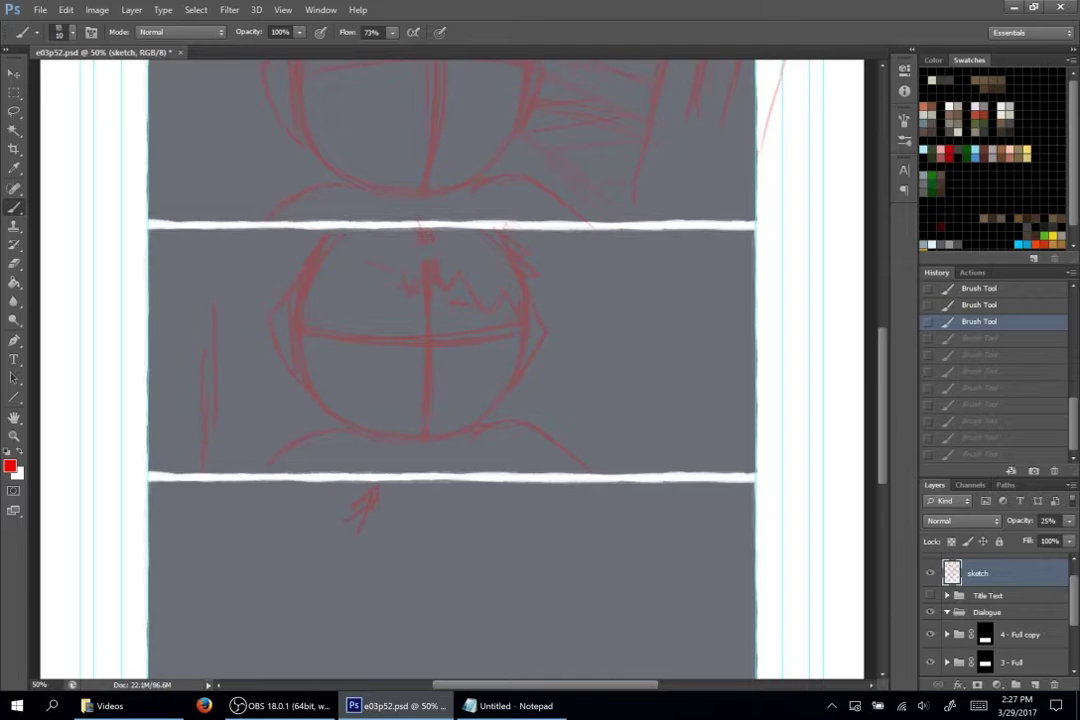
pyautogui.hotkey('ctrl', 'shift', 'z')
pyautogui.hotkey('ctrl', 'shift', 'z')
pyautogui.hotkey('ctrl', 'shift', 'z')
pyautogui.hotkey('ctrl', 'shift', 'z')
pyautogui.hotkey('ctrl', 'shift', 'z')
pyautogui.hotkey('ctrl', 'shift', 'z')
pyautogui.hotkey('ctrl', 'shift', 'z')
pyautogui.hotkey('ctrl', 'shift', 'z')
# - Try a raised hand overlapping the left of the third panel's head, erasing the shoulder line behind it and the stray vertical strokes
pyautogui.moveTo(264, 370)
pyautogui.mouseDown()
pyautogui.moveTo(254, 467)
pyautogui.moveTo(260, 450)
pyautogui.mouseUp()
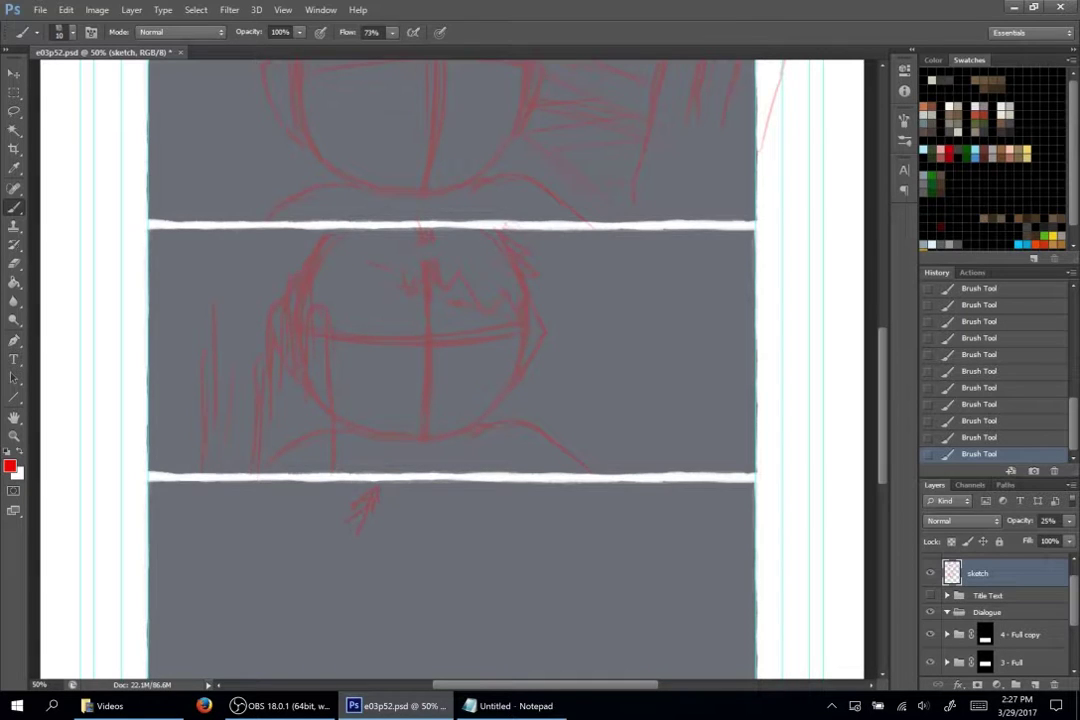
pyautogui.press('e')
pyautogui.moveTo(346, 437)
pyautogui.mouseDown()
pyautogui.moveTo(322, 432)
pyautogui.moveTo(271, 459)
pyautogui.mouseUp()
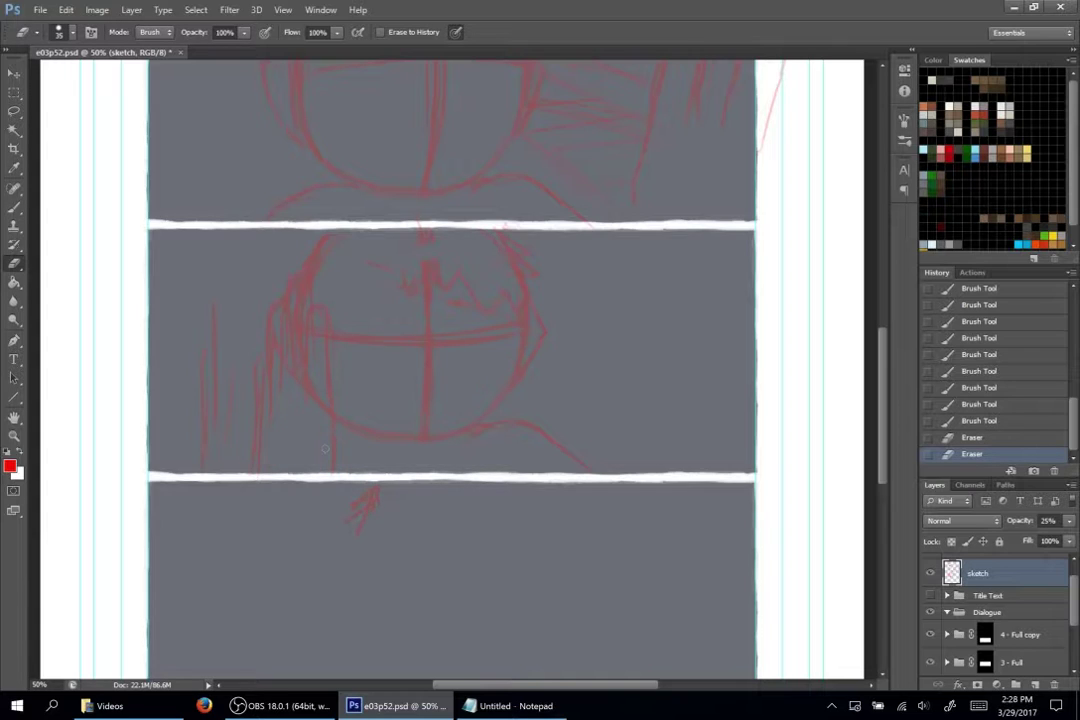
pyautogui.moveTo(213, 304); pyautogui.dragTo(204, 469)
pyautogui.click(13, 207)
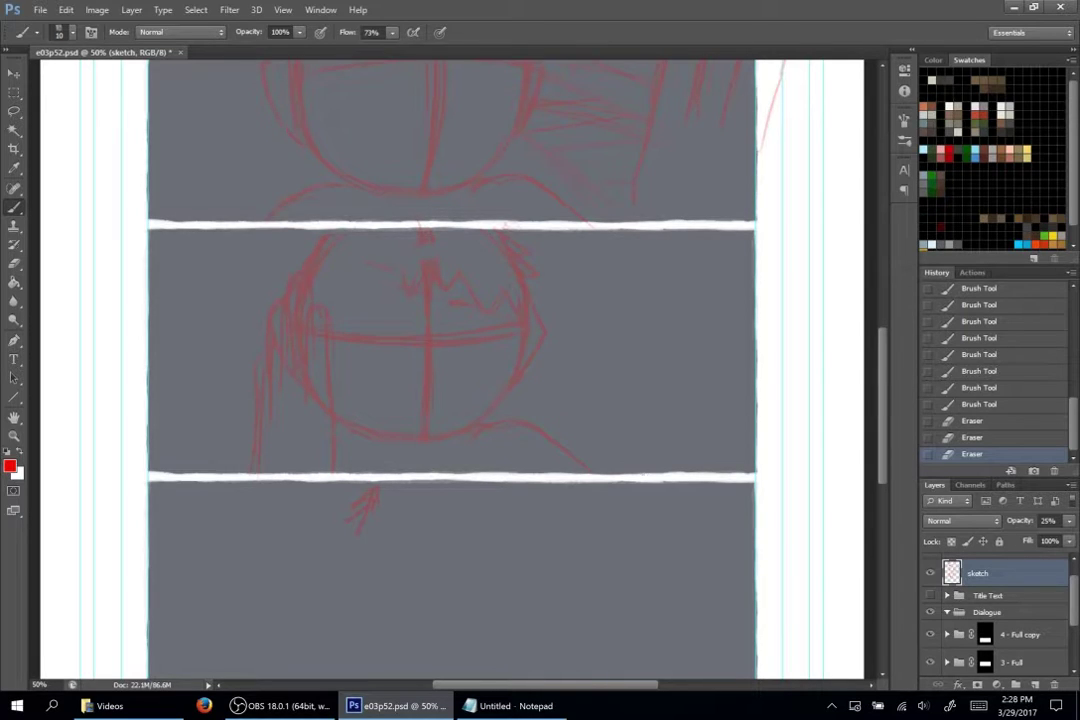
# - Undo the erasing and the last finger strokes of the hand over the third panel's head
pyautogui.moveTo(879, 357)
pyautogui.mouseDown()
pyautogui.moveTo(879, 301)
pyautogui.moveTo(878, 335)
pyautogui.mouseUp()
pyautogui.scroll(-1, 450, 370)
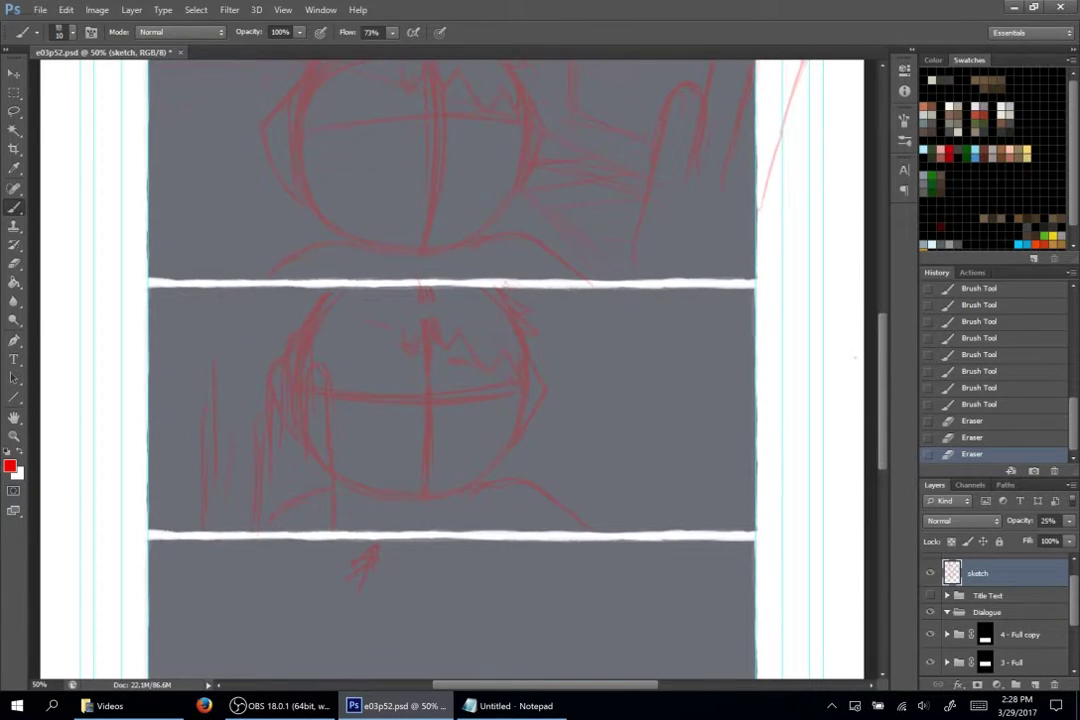
pyautogui.hotkey('ctrl', 'alt', 'z')
pyautogui.hotkey('ctrl', 'alt', 'z')
pyautogui.hotkey('ctrl', 'alt', 'z')
pyautogui.hotkey('ctrl', 'alt', 'z')
pyautogui.hotkey('ctrl', 'alt', 'z')
pyautogui.hotkey('ctrl', 'alt', 'z')
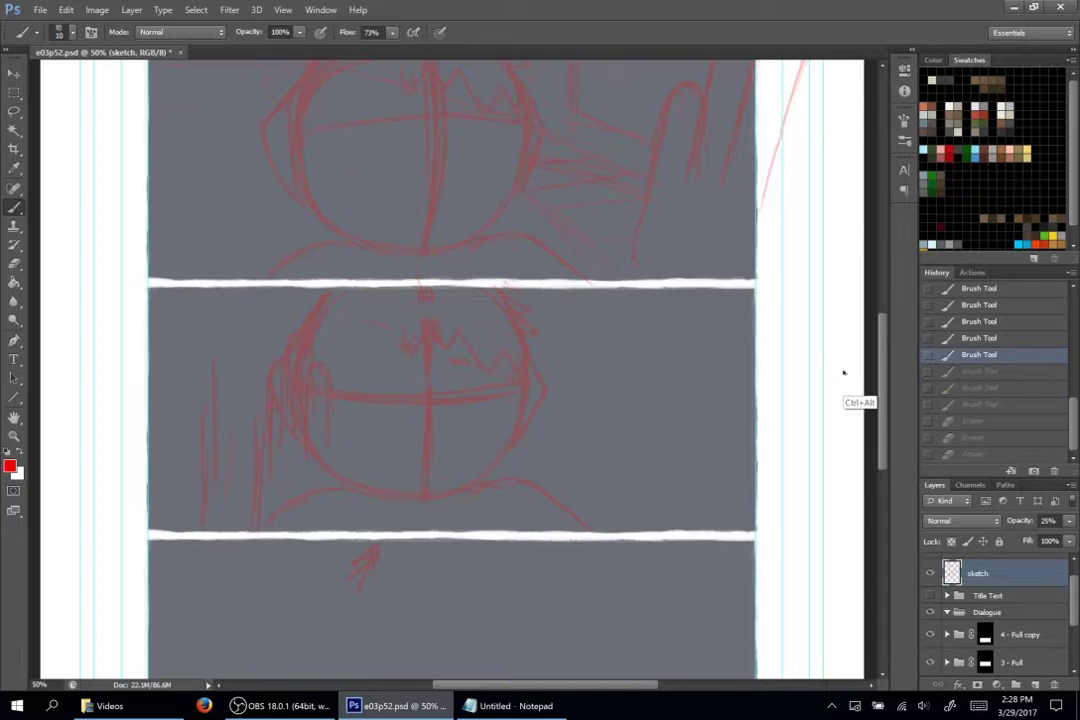
pyautogui.hotkey('ctrl', 'alt', 'z')
pyautogui.hotkey('ctrl', 'alt', 'z')
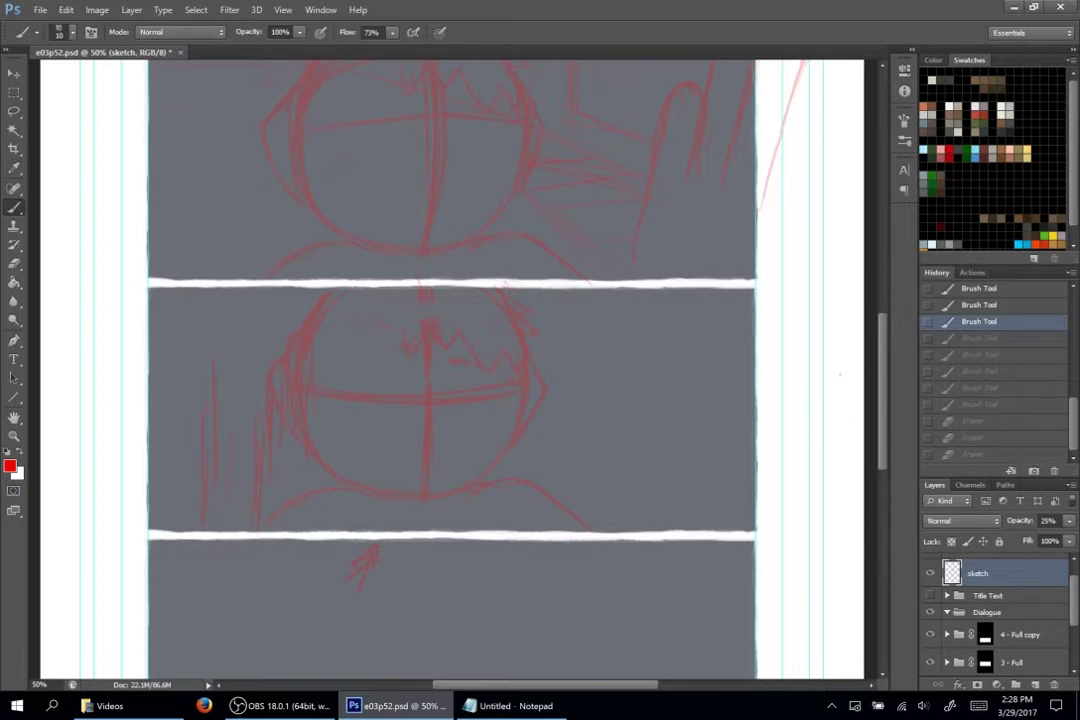
pyautogui.hotkey('ctrl', 'alt', 'z')
pyautogui.hotkey('ctrl', 'alt', 'z')
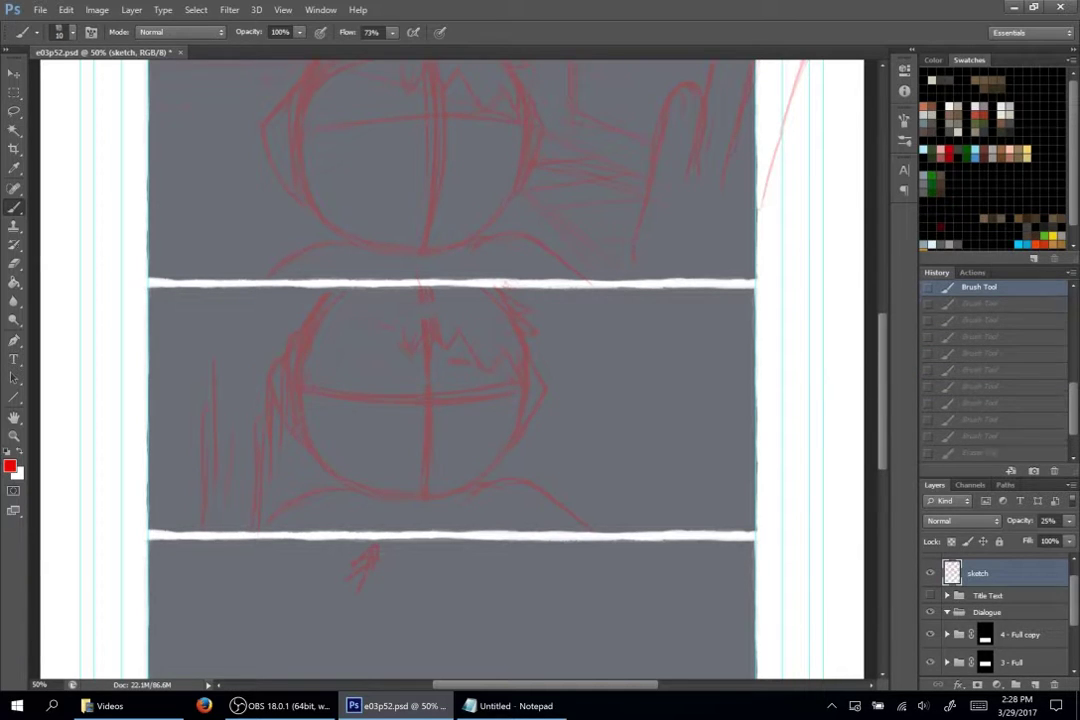
# - Compare the hand strokes by redoing and undoing them, then revert the document to the earliest recorded brush stroke
pyautogui.hotkey('ctrl', 'shift', 'z')
pyautogui.hotkey('ctrl', 'alt', 'z')
pyautogui.hotkey('ctrl', 'shift', 'z')
pyautogui.hotkey('ctrl', 'alt', 'z')
pyautogui.hotkey('ctrl', 'shift', 'z')
pyautogui.hotkey('ctrl', 'alt', 'z')
pyautogui.hotkey('ctrl', 'shift', 'z')
pyautogui.hotkey('ctrl', 'alt', 'z')
pyautogui.hotkey('ctrl', 'shift', 'z')
pyautogui.hotkey('ctrl', 'shift', 'z')
pyautogui.hotkey('ctrl', 'shift', 'z')
pyautogui.hotkey('ctrl', 'shift', 'z')
pyautogui.scroll(2, 1075, 365)
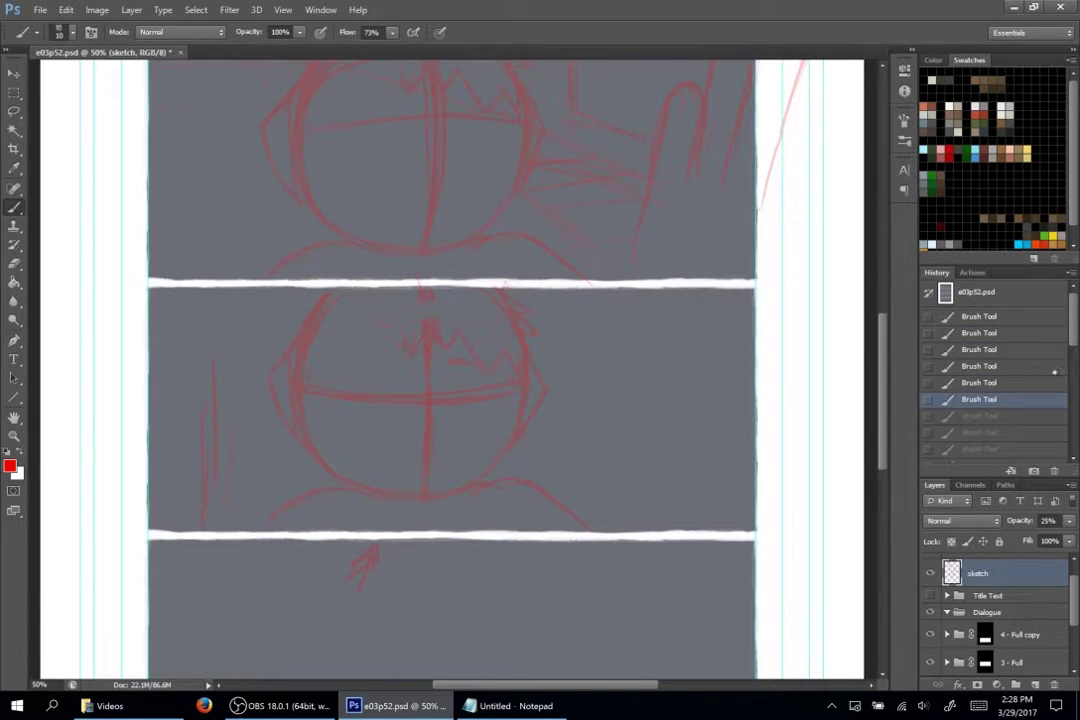
pyautogui.click(997, 318)
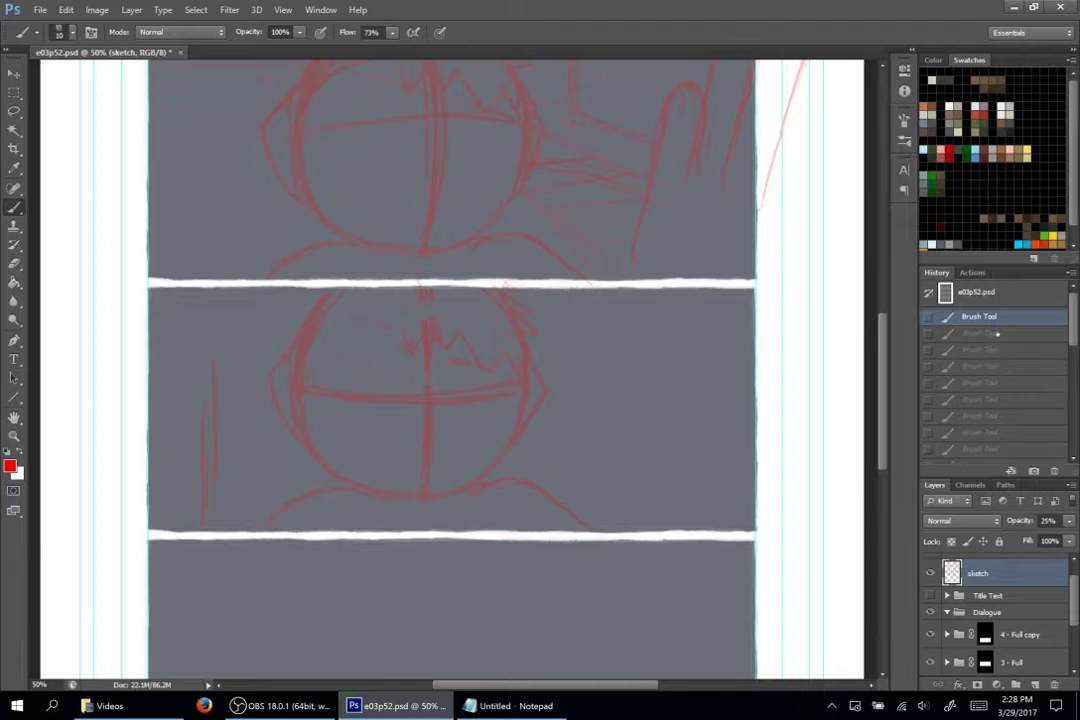
# - Erase the vertical strokes left of the third panel's head and both of its shoulder lines
pyautogui.press('e')
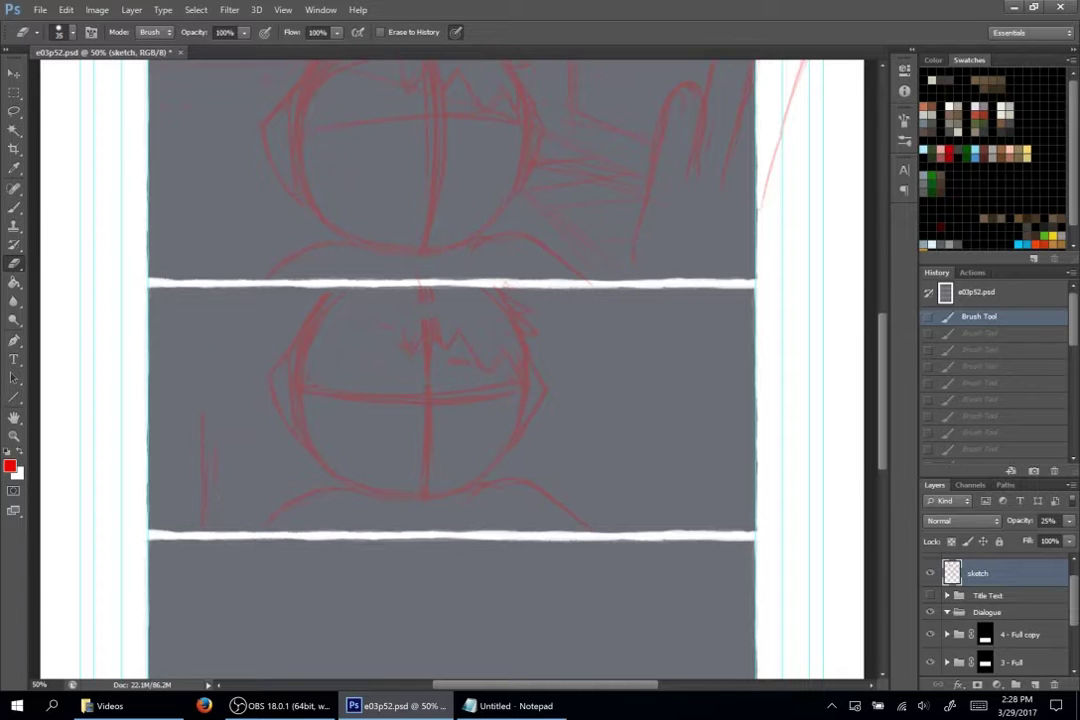
pyautogui.moveTo(213, 511); pyautogui.dragTo(200, 525)
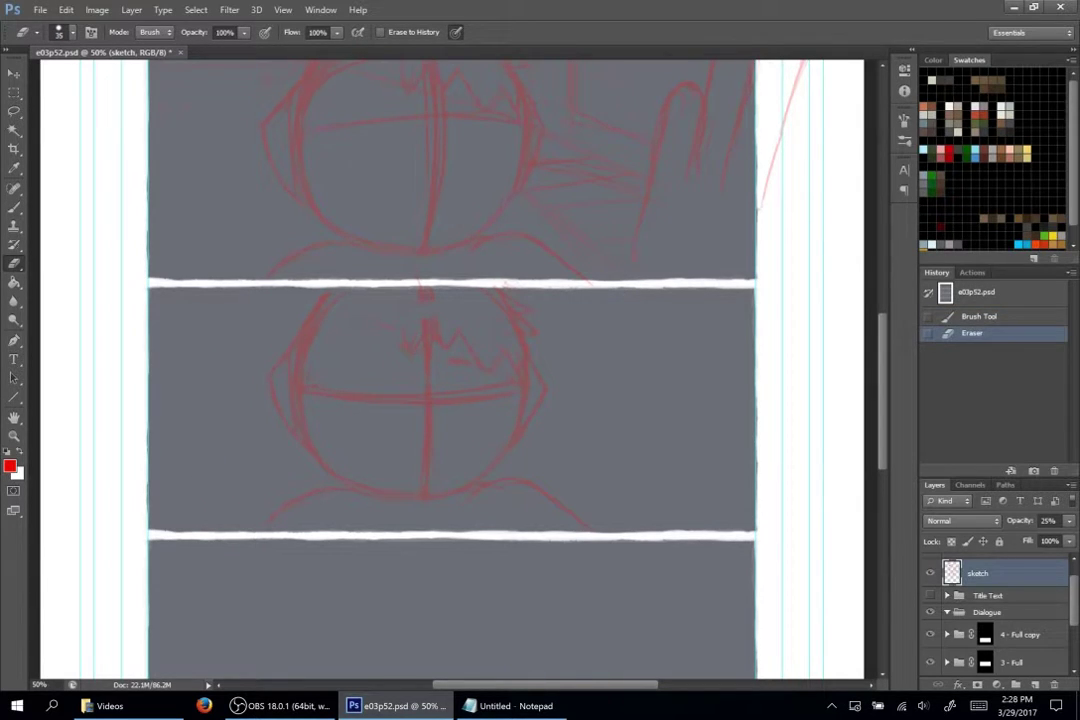
pyautogui.moveTo(508, 479); pyautogui.dragTo(562, 506)
pyautogui.moveTo(345, 493)
pyautogui.mouseDown()
pyautogui.moveTo(298, 499)
pyautogui.moveTo(262, 542)
pyautogui.mouseUp()
# - Sketch a new right shoulder line sloping from the third panel's head down to the lower panel border
pyautogui.press('b')
pyautogui.moveTo(503, 486)
pyautogui.mouseDown()
pyautogui.moveTo(554, 508)
pyautogui.moveTo(532, 492)
pyautogui.moveTo(575, 526)
pyautogui.mouseUp()
pyautogui.moveTo(555, 509); pyautogui.dragTo(575, 527)
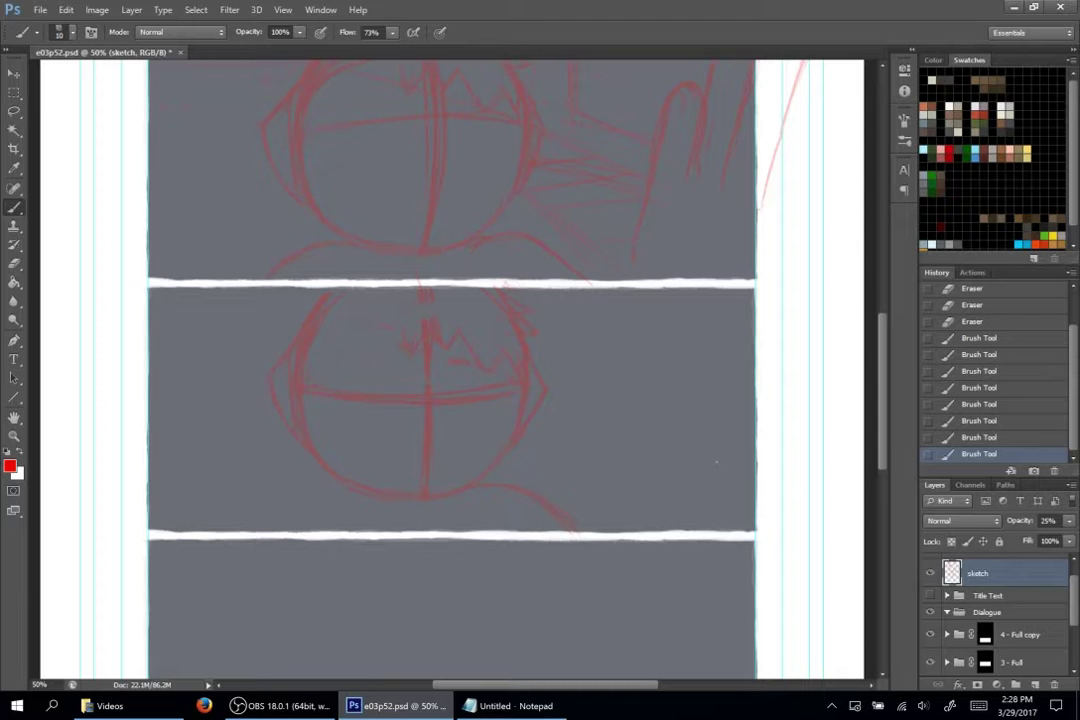
# - Lasso the third panel's head and right shoulder, move them slightly to the right and clear the selection
pyautogui.press('v')
pyautogui.press('l')
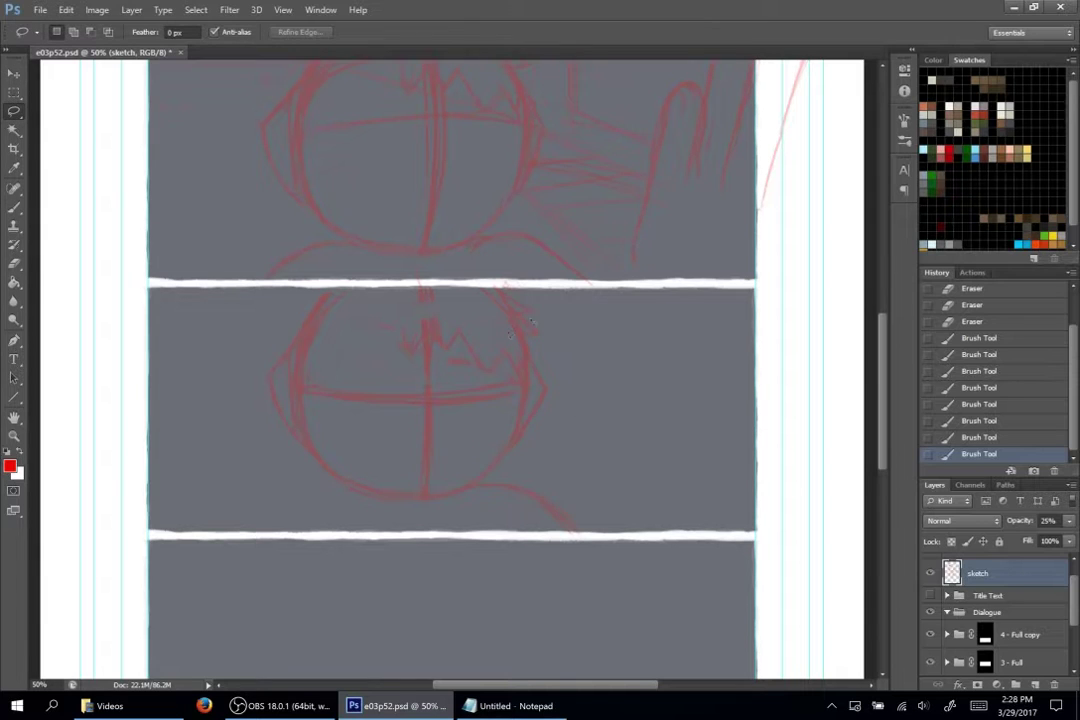
pyautogui.moveTo(527, 286)
pyautogui.mouseDown()
pyautogui.moveTo(326, 284)
pyautogui.moveTo(280, 320)
pyautogui.moveTo(252, 375)
pyautogui.moveTo(266, 478)
pyautogui.moveTo(395, 541)
pyautogui.moveTo(600, 576)
pyautogui.moveTo(646, 525)
pyautogui.moveTo(640, 484)
pyautogui.mouseUp()
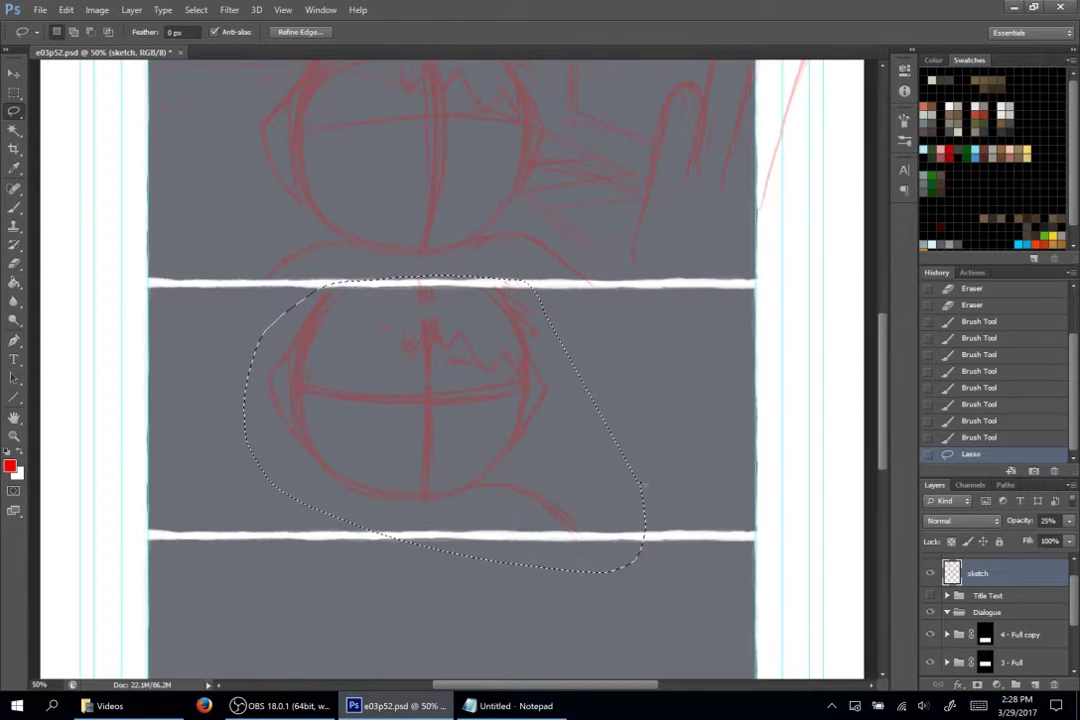
pyautogui.press('v')
pyautogui.moveTo(491, 412); pyautogui.dragTo(518, 414)
pyautogui.hotkey('ctrl', 'd')
# - Sketch a curved left shoulder line from the third panel's head down to the lower panel border
pyautogui.press('b')
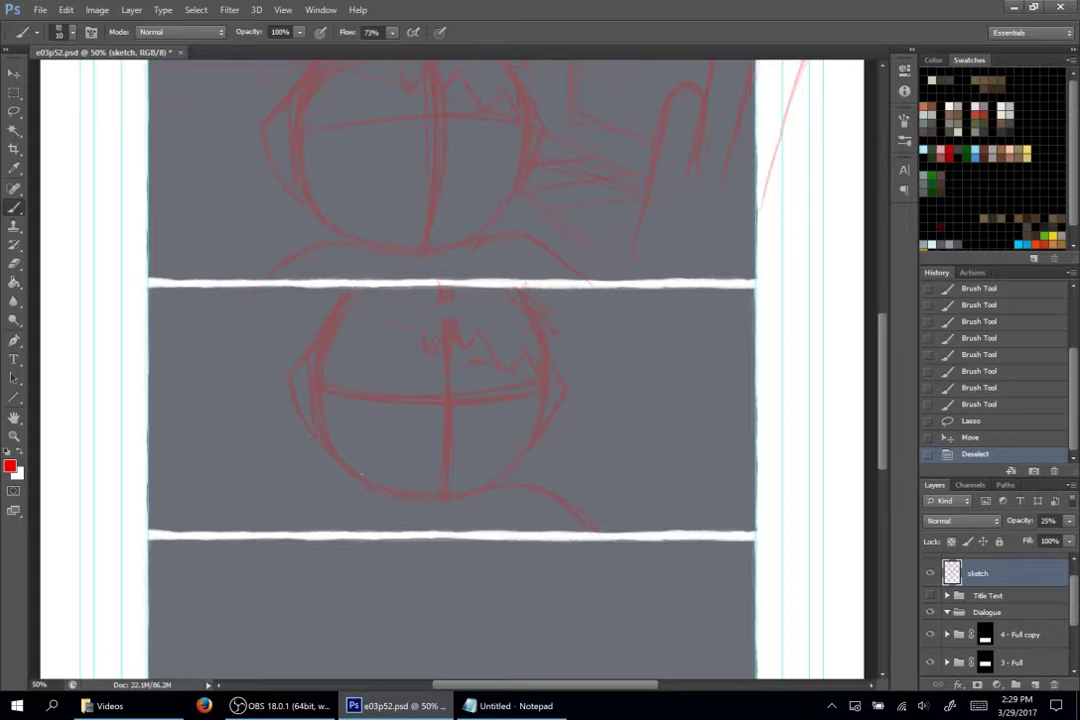
pyautogui.moveTo(357, 486)
pyautogui.mouseDown()
pyautogui.moveTo(318, 482)
pyautogui.moveTo(270, 526)
pyautogui.mouseUp()
pyautogui.moveTo(308, 484)
pyautogui.mouseDown()
pyautogui.moveTo(268, 528)
pyautogui.moveTo(372, 490)
pyautogui.moveTo(290, 497)
pyautogui.mouseUp()
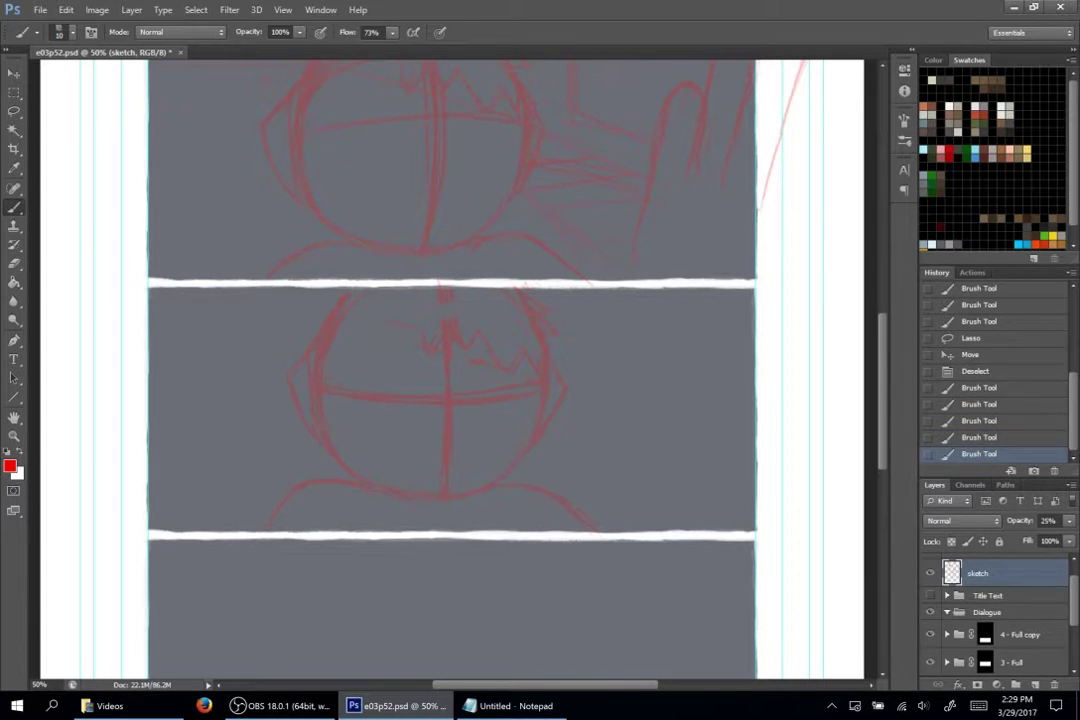
# - Sketch a raised hand with rounded fingers at the left edge of the third panel, beside the head
pyautogui.moveTo(232, 393); pyautogui.dragTo(246, 502)
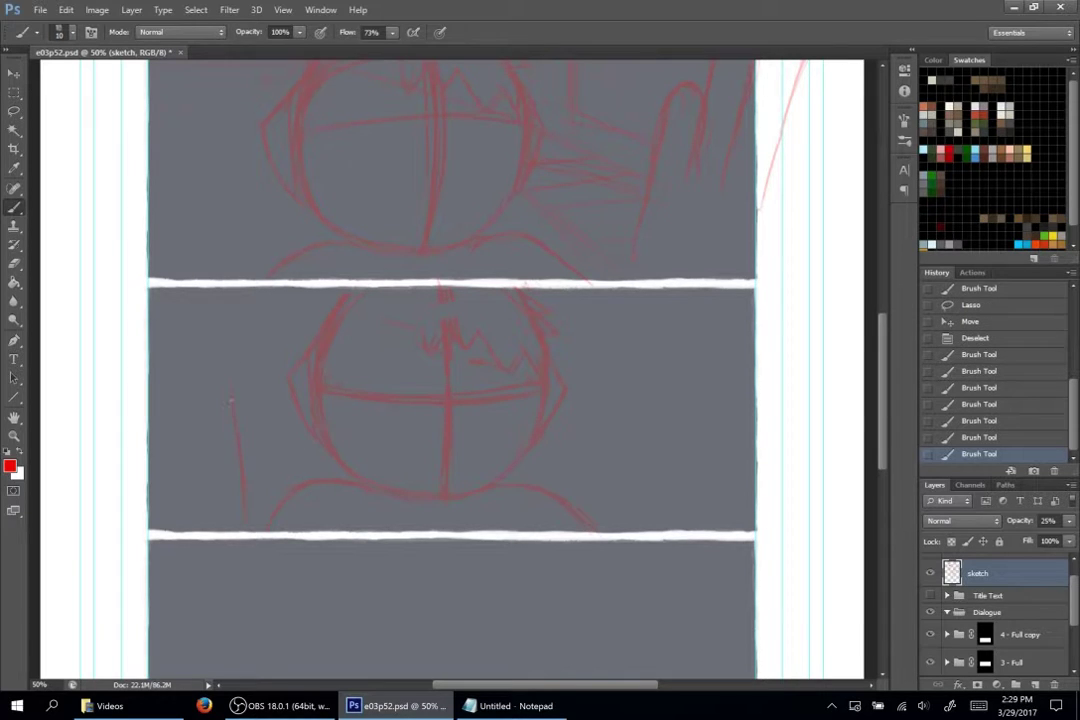
pyautogui.moveTo(212, 375); pyautogui.dragTo(231, 391)
pyautogui.moveTo(232, 393); pyautogui.dragTo(244, 471)
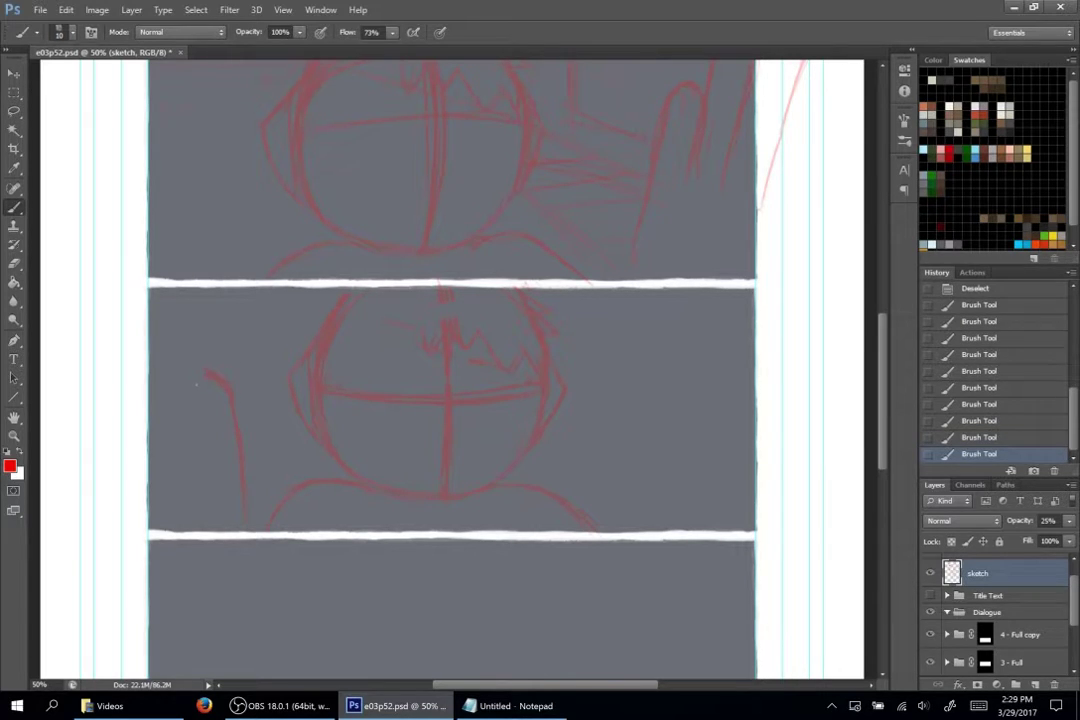
pyautogui.moveTo(180, 322); pyautogui.dragTo(205, 430)
pyautogui.moveTo(178, 318); pyautogui.dragTo(154, 372)
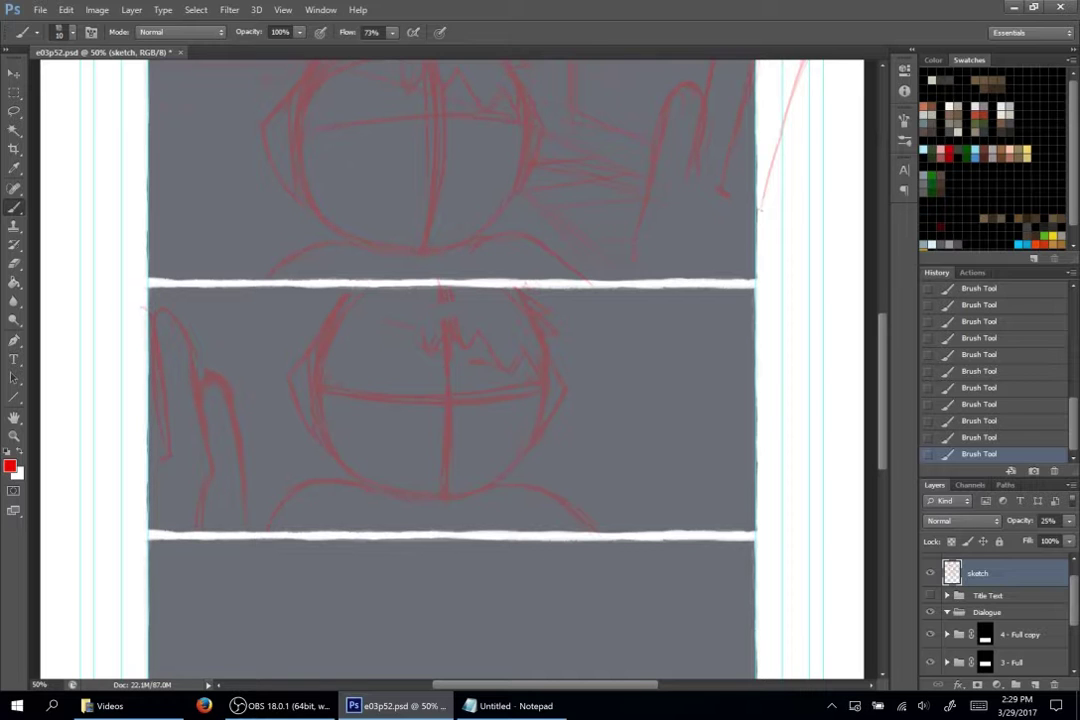
# - Sketch a larger outline around the fingers of the raised hand at the right of the second panel
pyautogui.moveTo(879, 354); pyautogui.dragTo(871, 291)
pyautogui.scroll(-4, 787, 352)
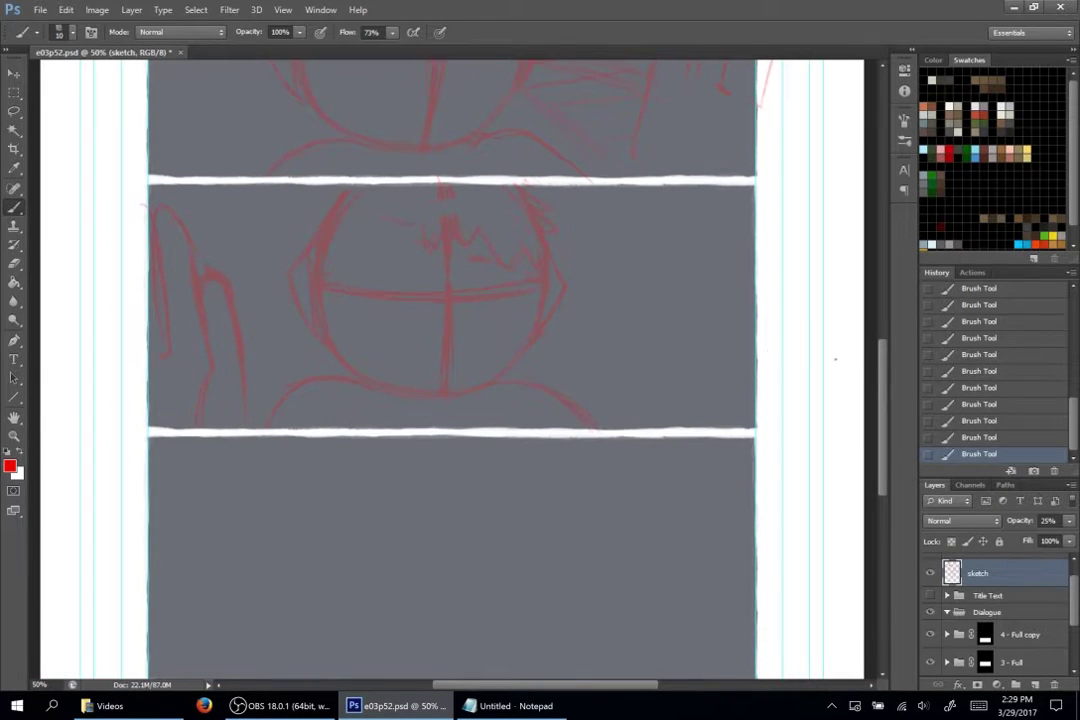
pyautogui.moveTo(880, 377); pyautogui.dragTo(882, 308)
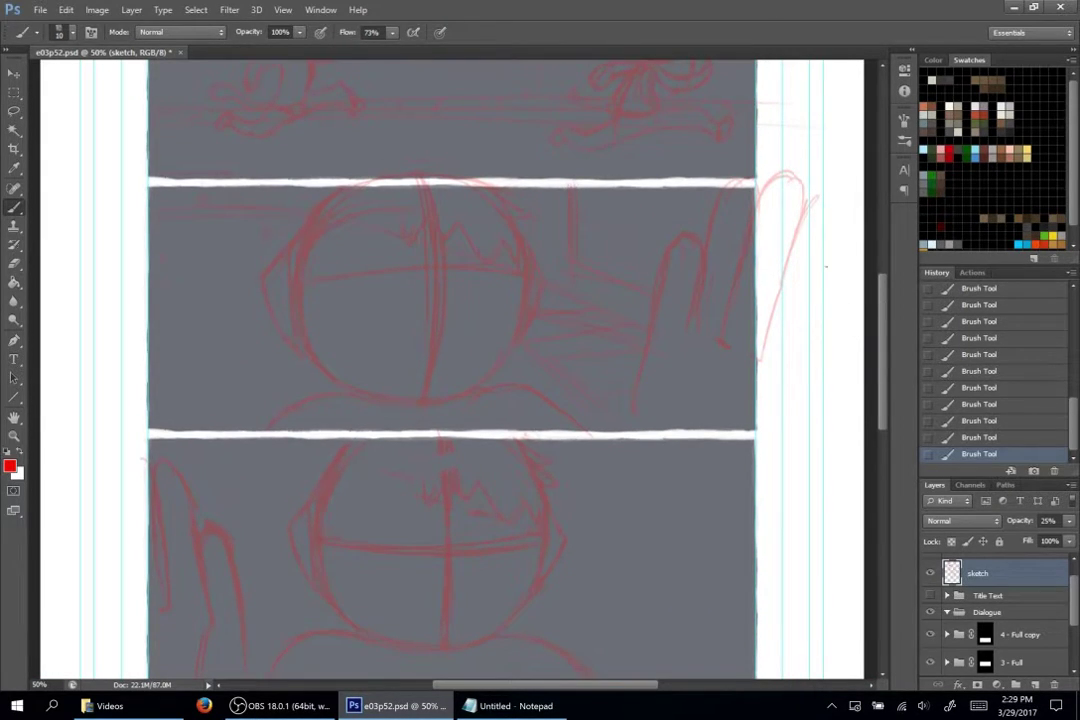
pyautogui.moveTo(828, 255)
pyautogui.mouseDown()
pyautogui.moveTo(672, 136)
pyautogui.moveTo(602, 153)
pyautogui.mouseUp()
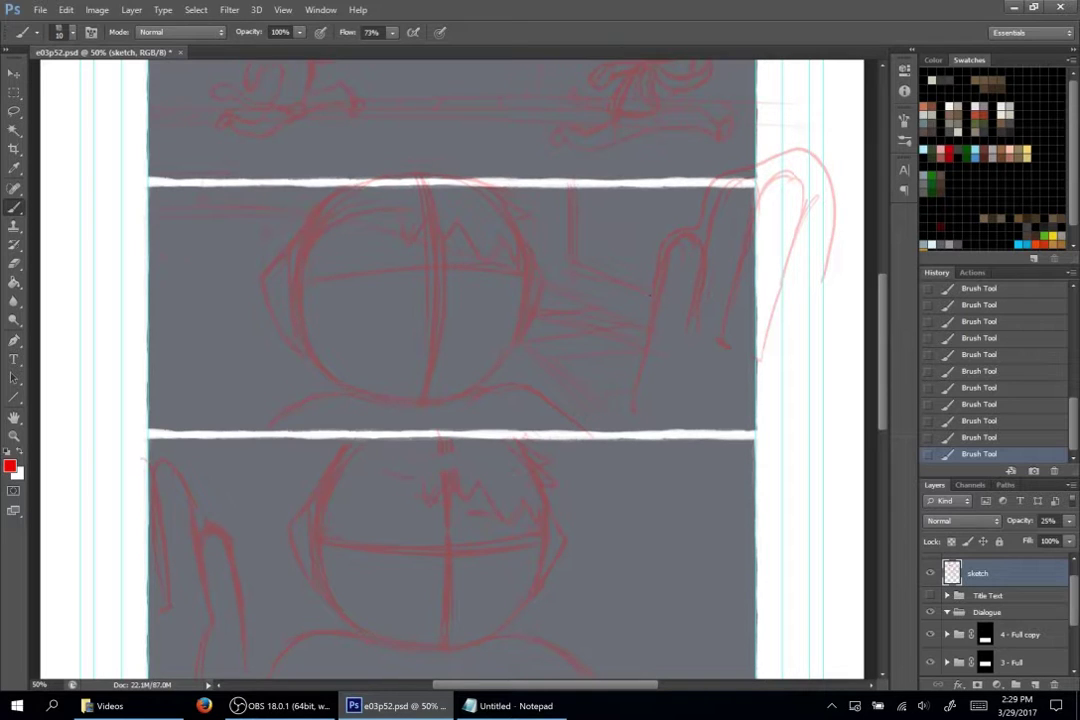
# - Lasso the second panel's head, shoulders and raised hand, copy them and paste them in place on a new layer
pyautogui.moveTo(634, 384)
pyautogui.mouseDown()
pyautogui.moveTo(631, 434)
pyautogui.moveTo(594, 432)
pyautogui.mouseUp()
pyautogui.hotkey('ctrl', 'z')
pyautogui.press('l')
pyautogui.moveTo(830, 283)
pyautogui.mouseDown()
pyautogui.moveTo(772, 160)
pyautogui.moveTo(745, 172)
pyautogui.moveTo(663, 245)
pyautogui.moveTo(621, 435)
pyautogui.moveTo(530, 360)
pyautogui.moveTo(552, 280)
pyautogui.moveTo(428, 153)
pyautogui.moveTo(335, 163)
pyautogui.moveTo(288, 200)
pyautogui.moveTo(278, 355)
pyautogui.moveTo(255, 440)
pyautogui.moveTo(624, 437)
pyautogui.mouseUp()
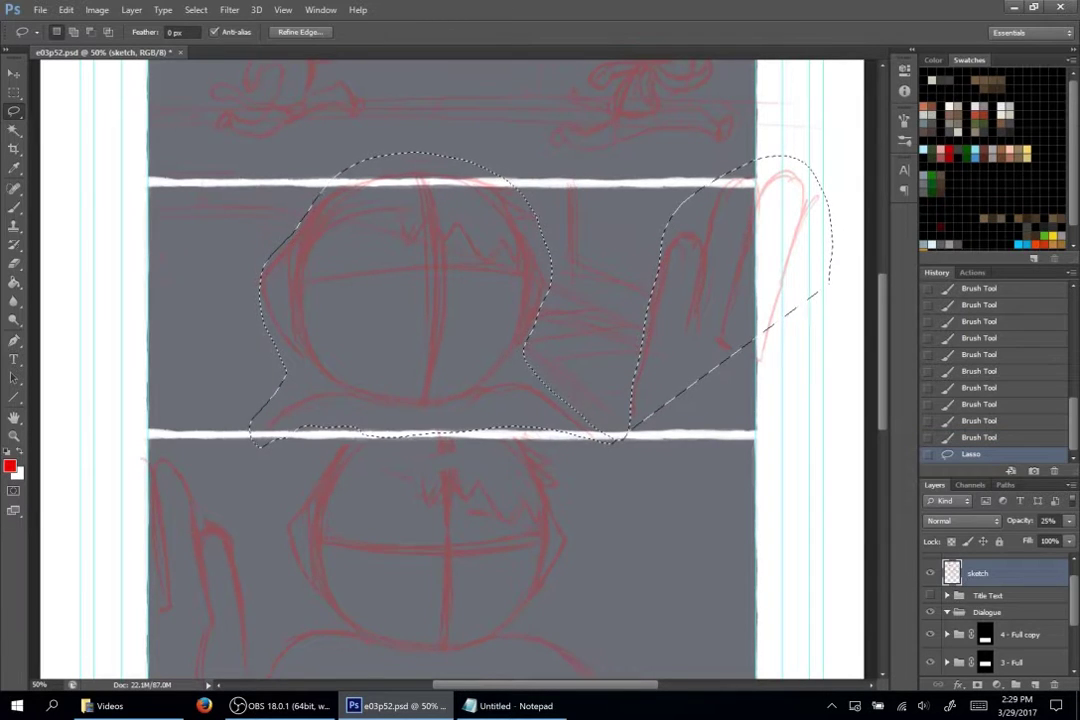
pyautogui.moveTo(843, 260)
pyautogui.mouseDown()
pyautogui.moveTo(710, 347)
pyautogui.moveTo(605, 452)
pyautogui.moveTo(700, 465)
pyautogui.moveTo(840, 425)
pyautogui.mouseUp()
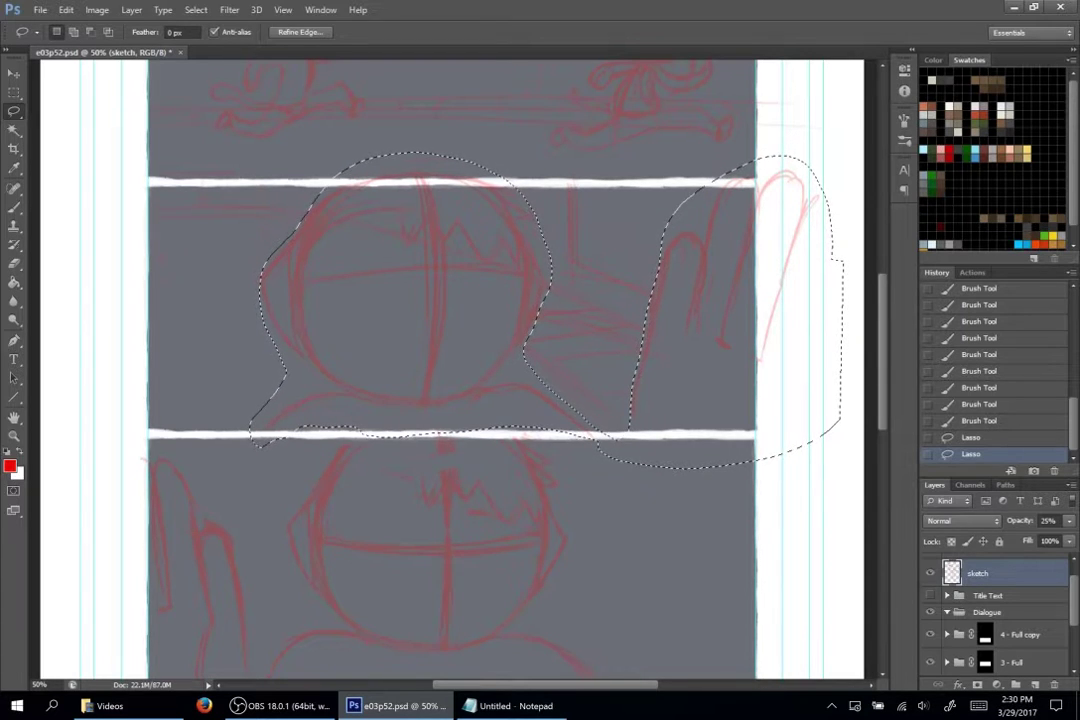
pyautogui.hotkey('ctrl', 'c')
pyautogui.hotkey('ctrl', 'shift', 'v')
# - Move the pasted head, shoulders and hand straight down into the fourth panel
pyautogui.press('v')
pyautogui.scroll(-6, 670, 391)
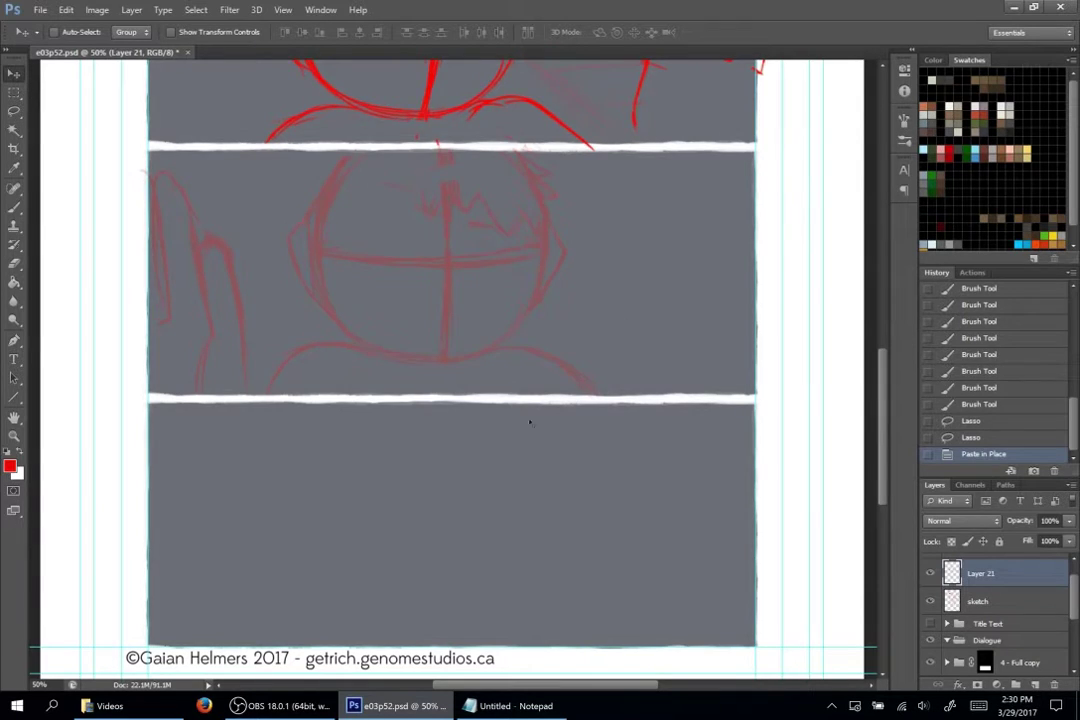
pyautogui.moveTo(529, 439); pyautogui.dragTo(533, 566)
pyautogui.moveTo(557, 370)
pyautogui.mouseDown()
pyautogui.moveTo(555, 517)
pyautogui.moveTo(558, 467)
pyautogui.mouseUp()
# - Set the sketch layer to 100% opacity, merge the pasted layer down into it and reduce its opacity to 23%
pyautogui.click(1020, 592)
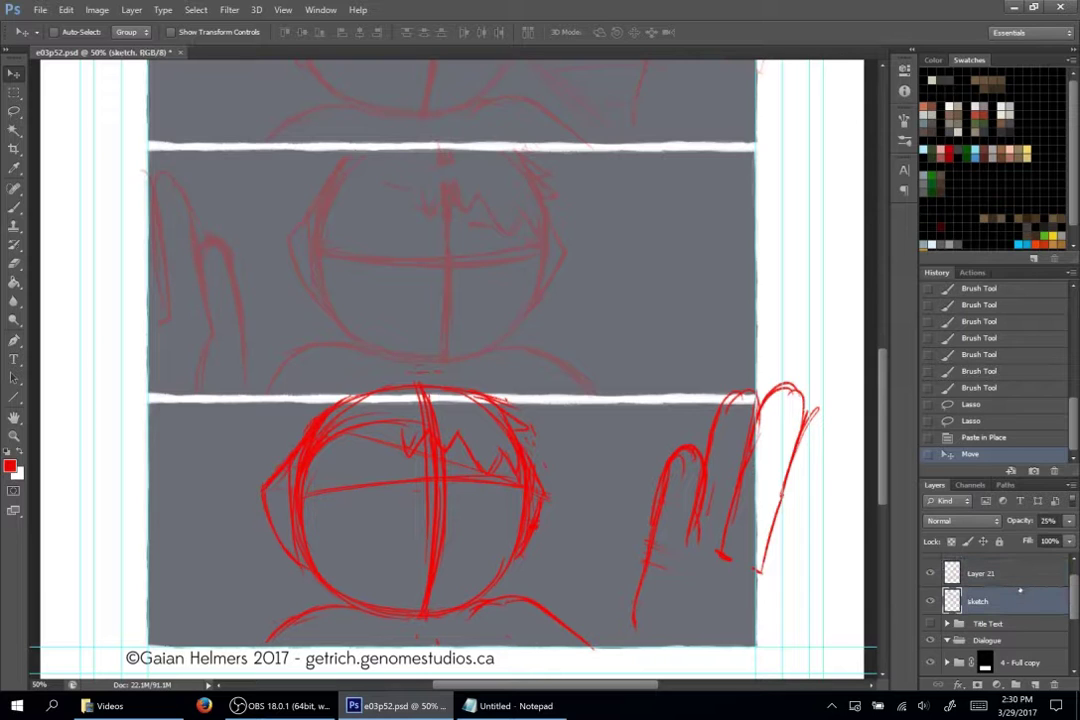
pyautogui.press('0')
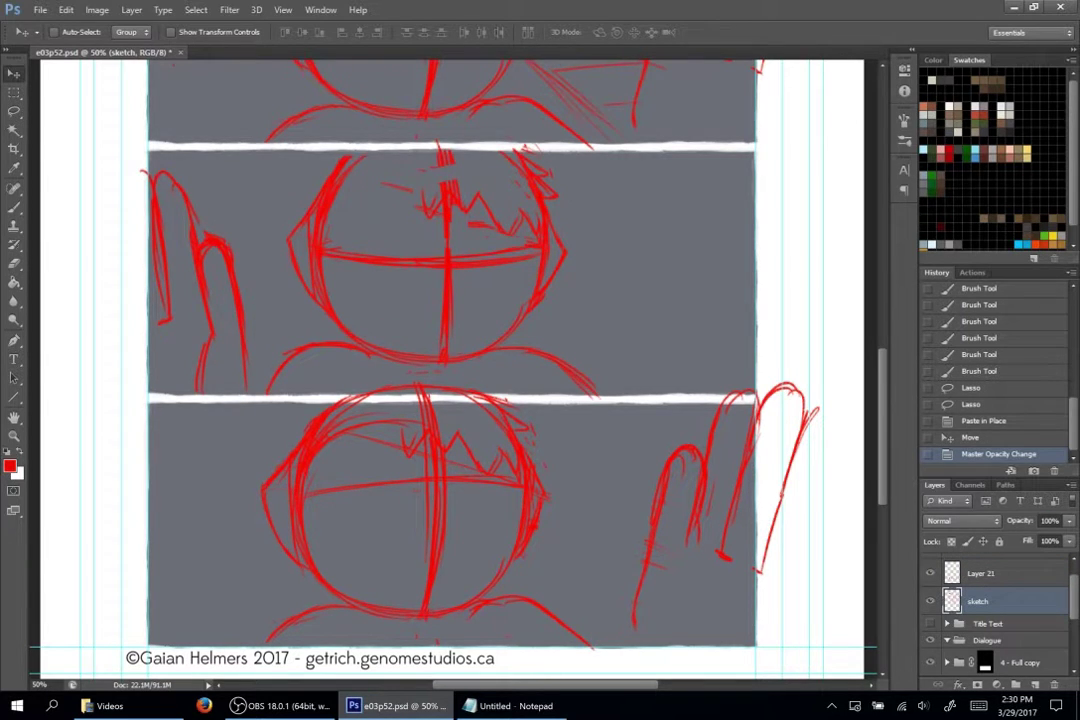
pyautogui.rightClick(1000, 573)
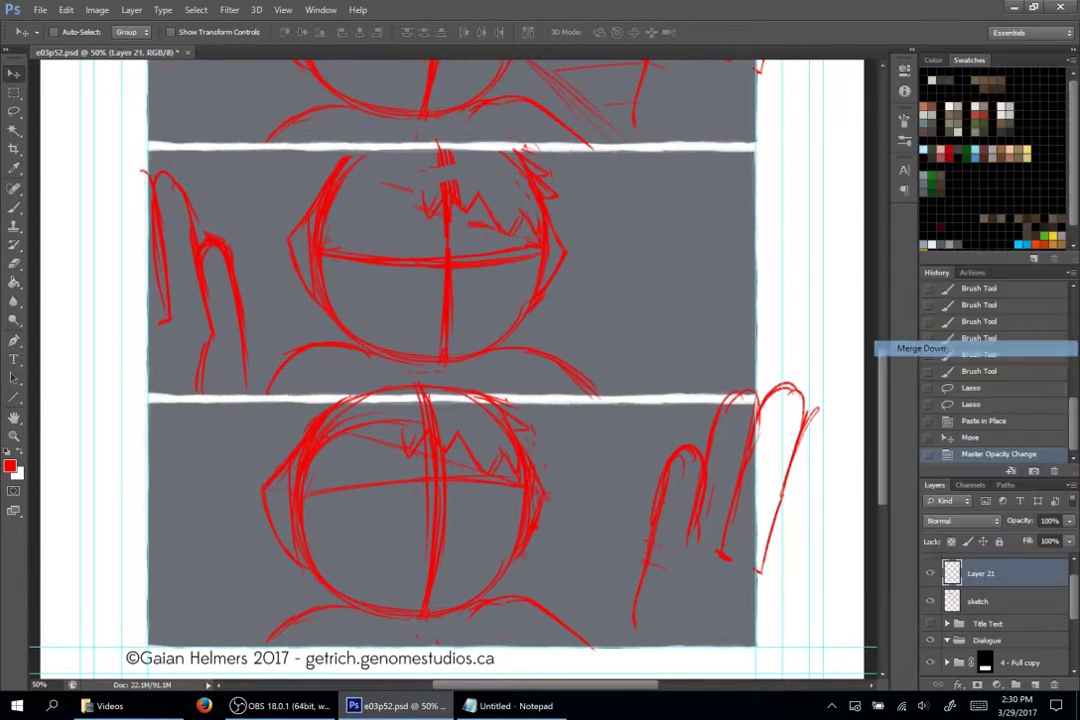
pyautogui.click(895, 352)
pyautogui.press('2')
pyautogui.press('5')
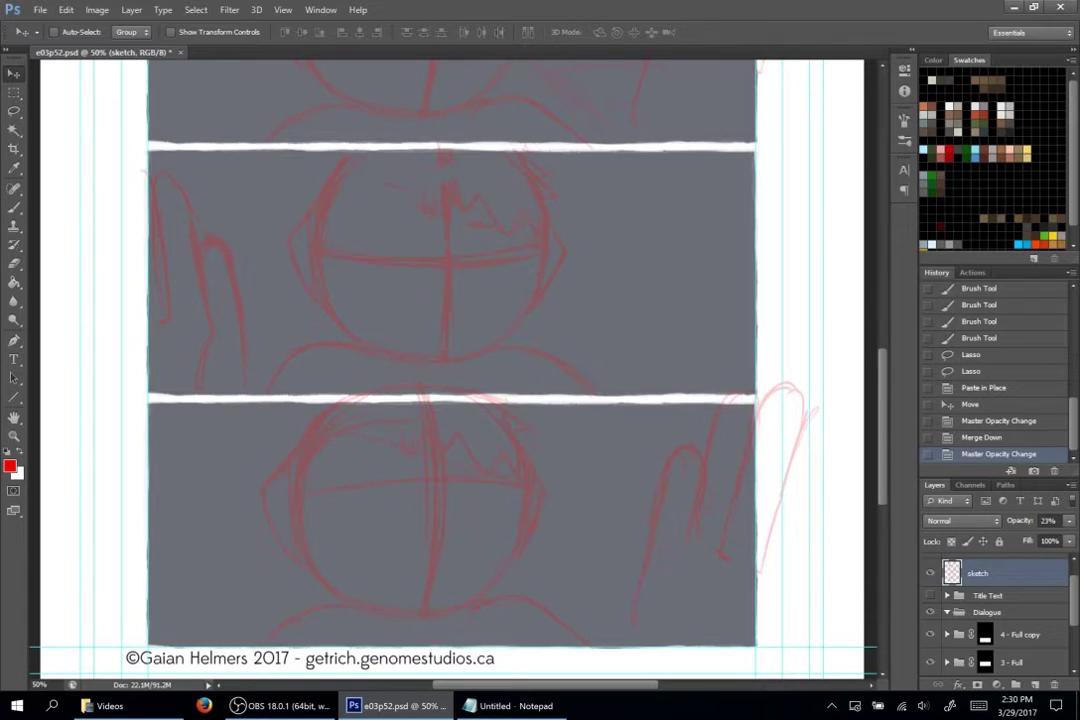
# - Erase the parts of the fourth panel's head and hand that extend past the panel borders
pyautogui.press('e')
pyautogui.moveTo(338, 402); pyautogui.dragTo(368, 396)
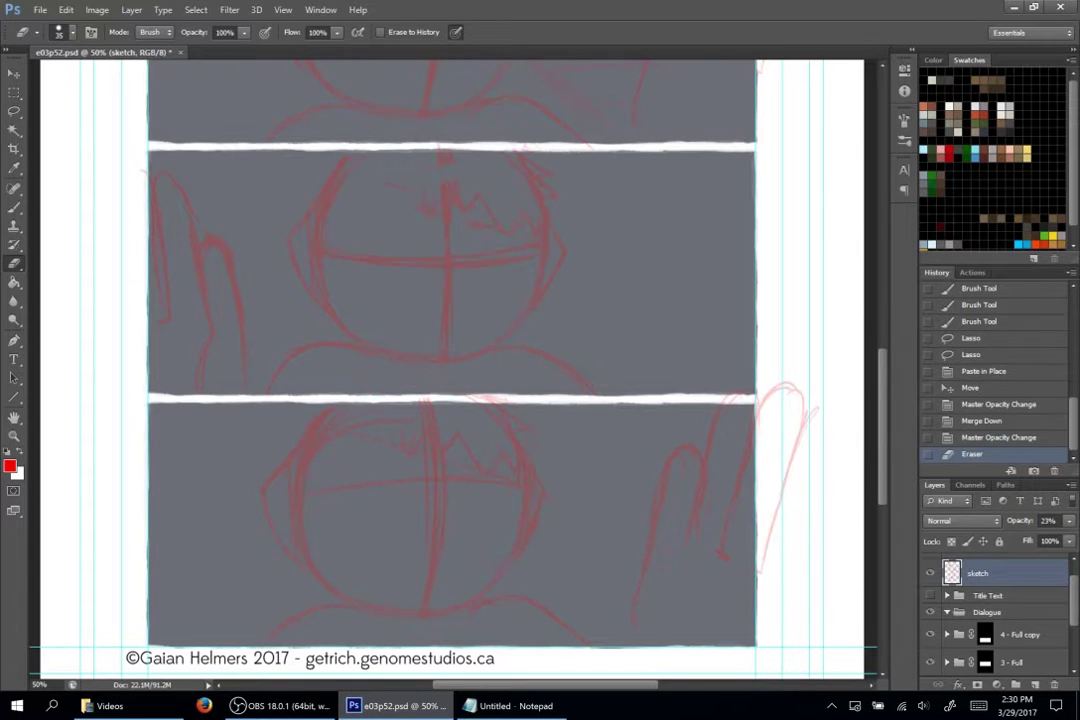
pyautogui.moveTo(768, 392)
pyautogui.mouseDown()
pyautogui.moveTo(760, 493)
pyautogui.moveTo(780, 390)
pyautogui.moveTo(790, 450)
pyautogui.moveTo(807, 375)
pyautogui.mouseUp()
# - Recheck the page 52 script in Notepad and erase the ears on both sides of the fourth panel's head
pyautogui.hotkey('alt', 'Tab')
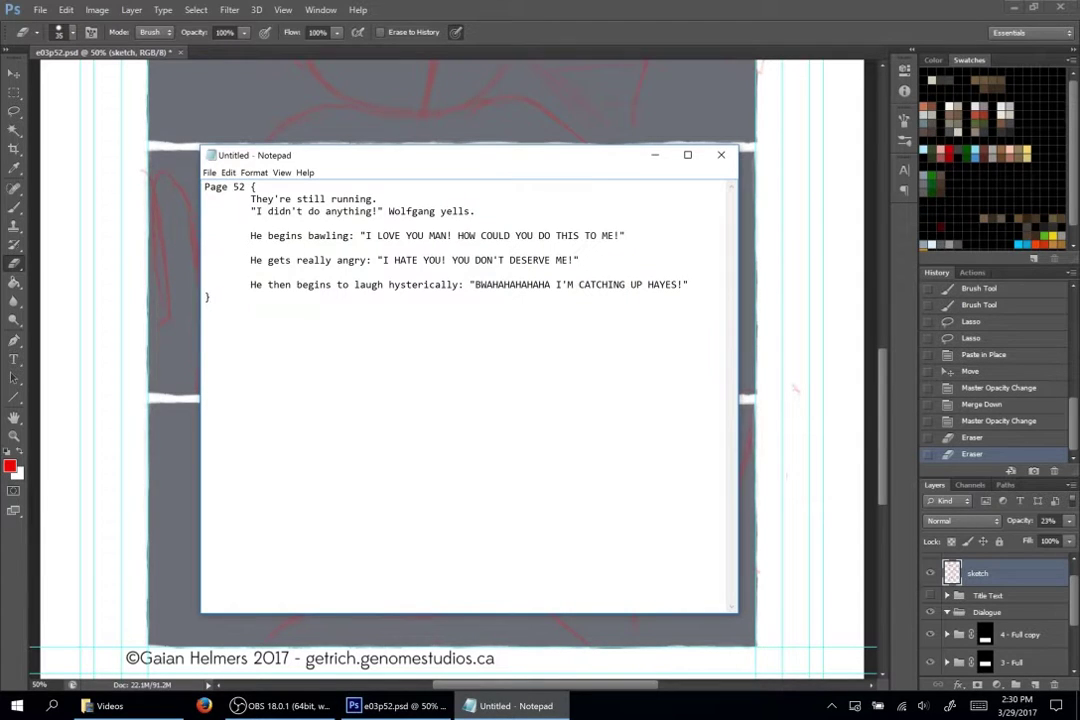
pyautogui.hotkey('alt', 'Tab')
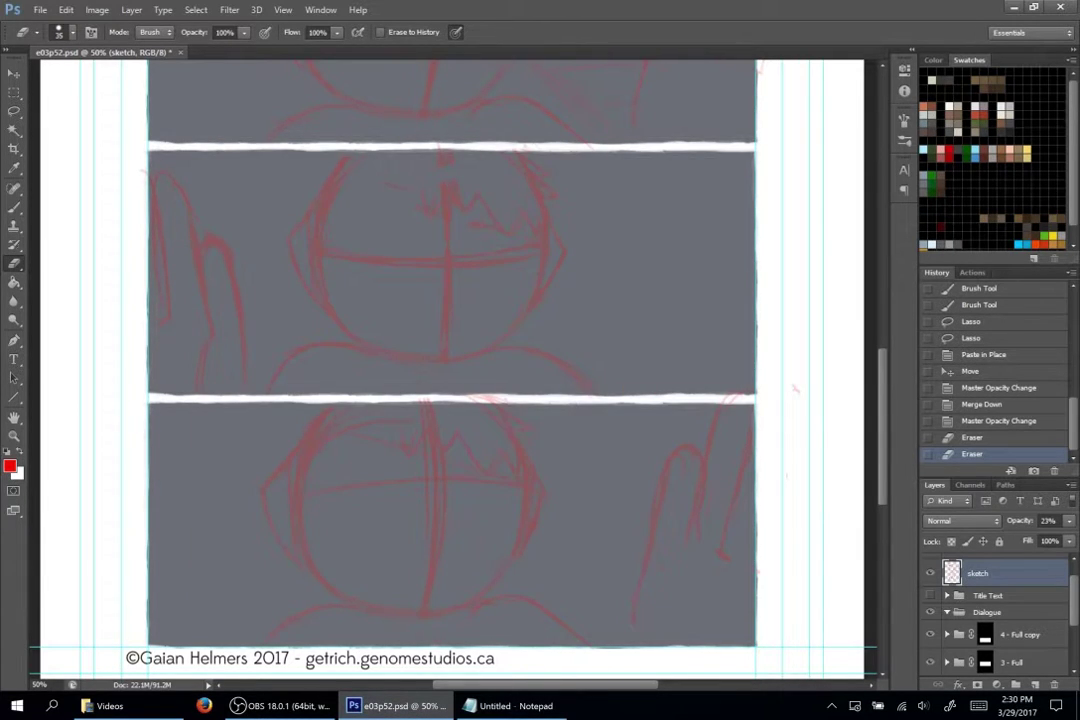
pyautogui.scroll(-2, 738, 356)
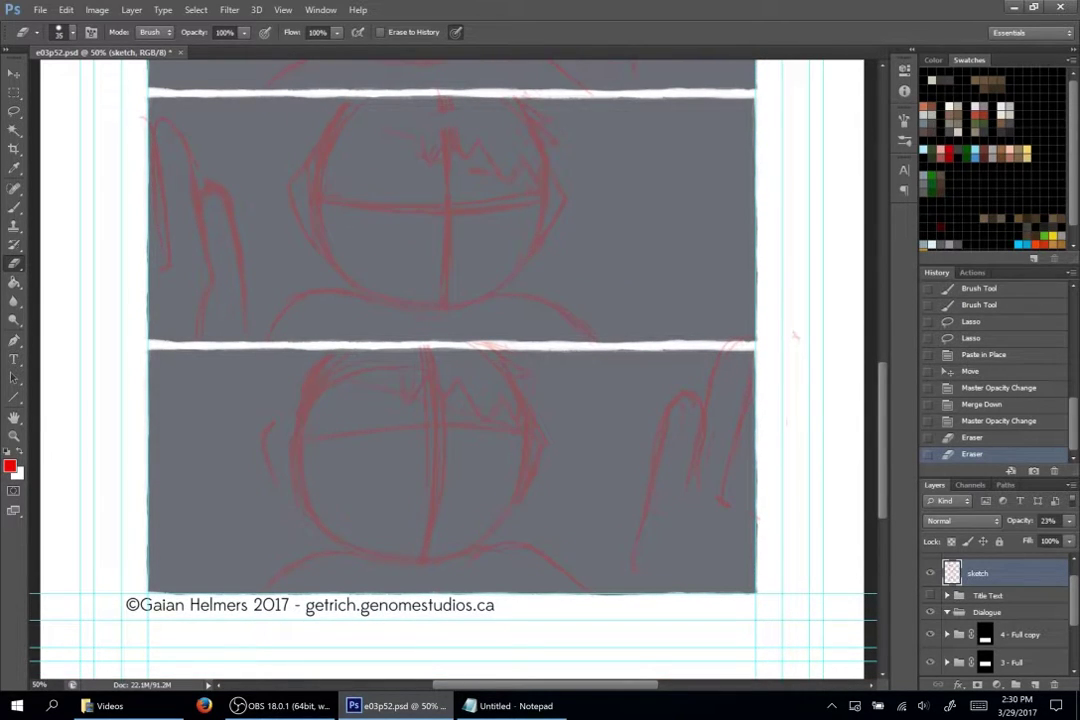
pyautogui.moveTo(533, 425); pyautogui.dragTo(522, 510)
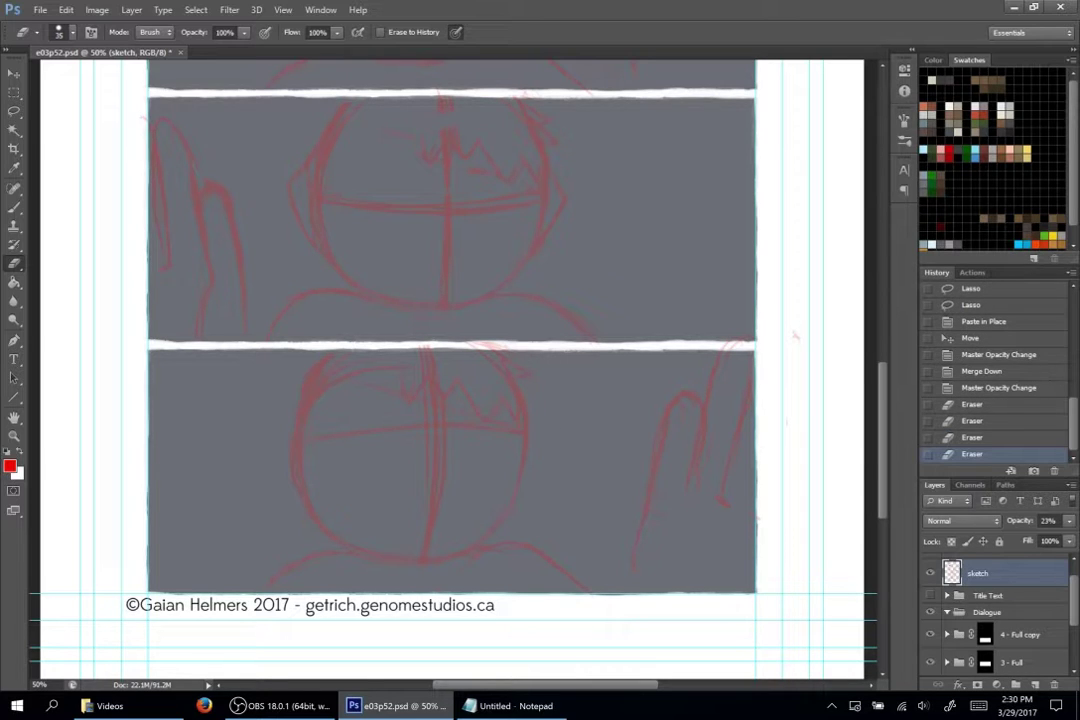
# - Sketch a taller head outline in the fourth panel, running from the upper border down both sides to the chin
pyautogui.press('b')
pyautogui.moveTo(281, 360); pyautogui.dragTo(296, 482)
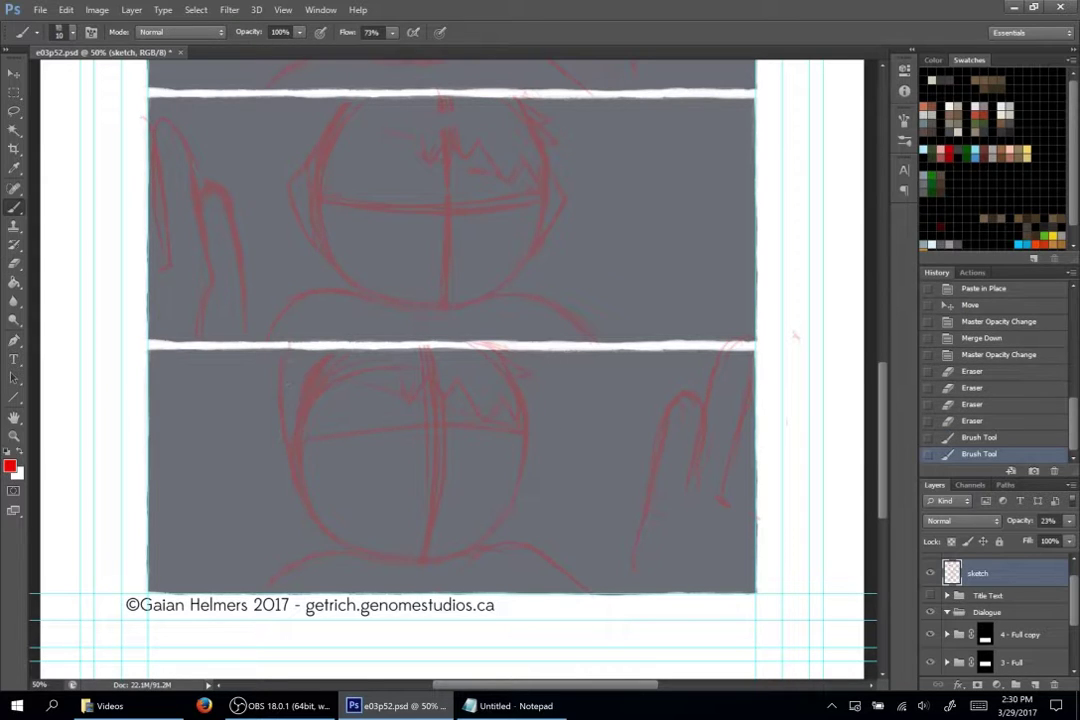
pyautogui.moveTo(291, 345); pyautogui.dragTo(282, 404)
pyautogui.moveTo(328, 360); pyautogui.dragTo(303, 408)
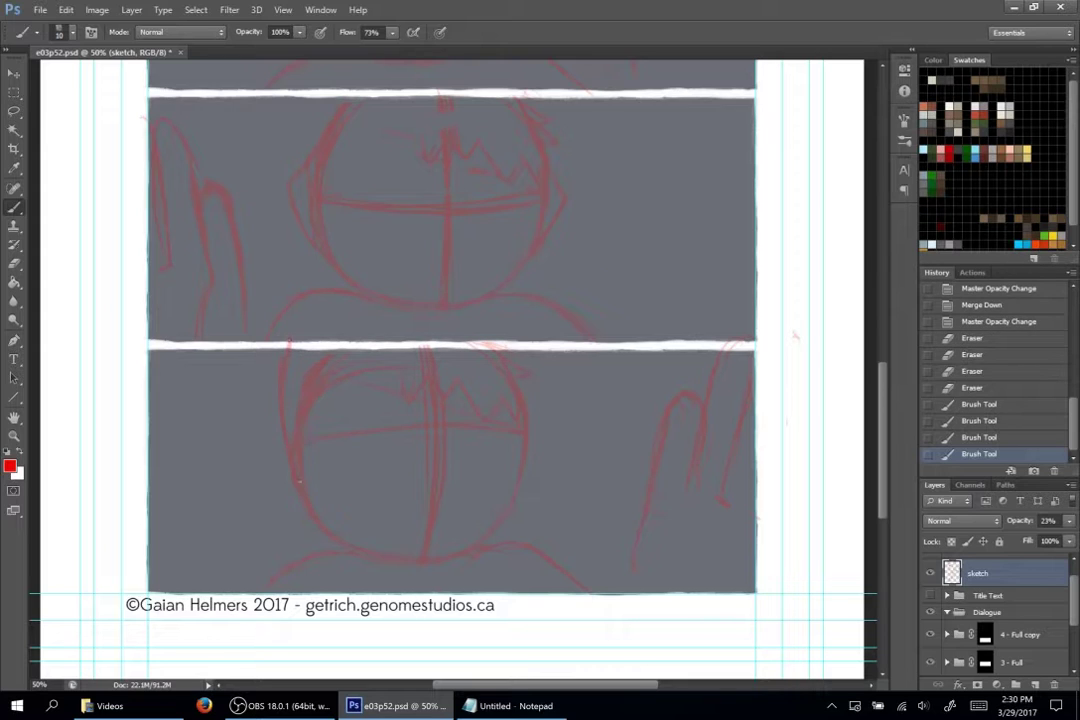
pyautogui.moveTo(312, 514); pyautogui.dragTo(344, 547)
pyautogui.moveTo(292, 482); pyautogui.dragTo(309, 520)
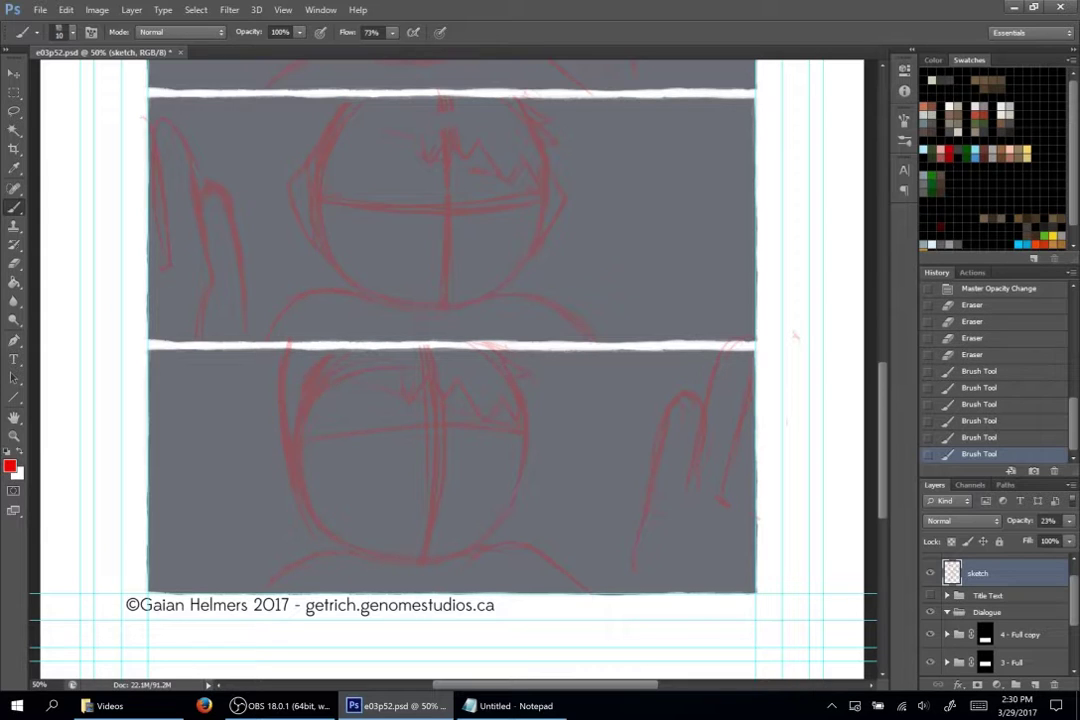
pyautogui.moveTo(534, 342); pyautogui.dragTo(530, 431)
pyautogui.moveTo(481, 540); pyautogui.dragTo(470, 549)
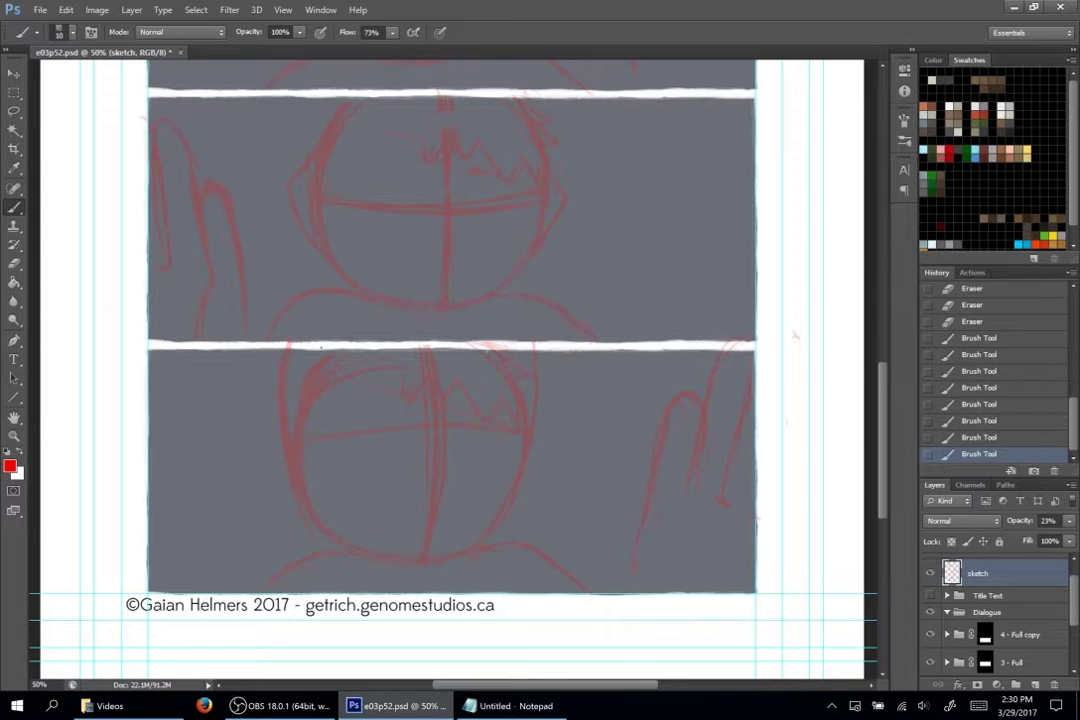
pyautogui.moveTo(318, 346)
pyautogui.mouseDown()
pyautogui.moveTo(343, 351)
pyautogui.moveTo(298, 437)
pyautogui.mouseUp()
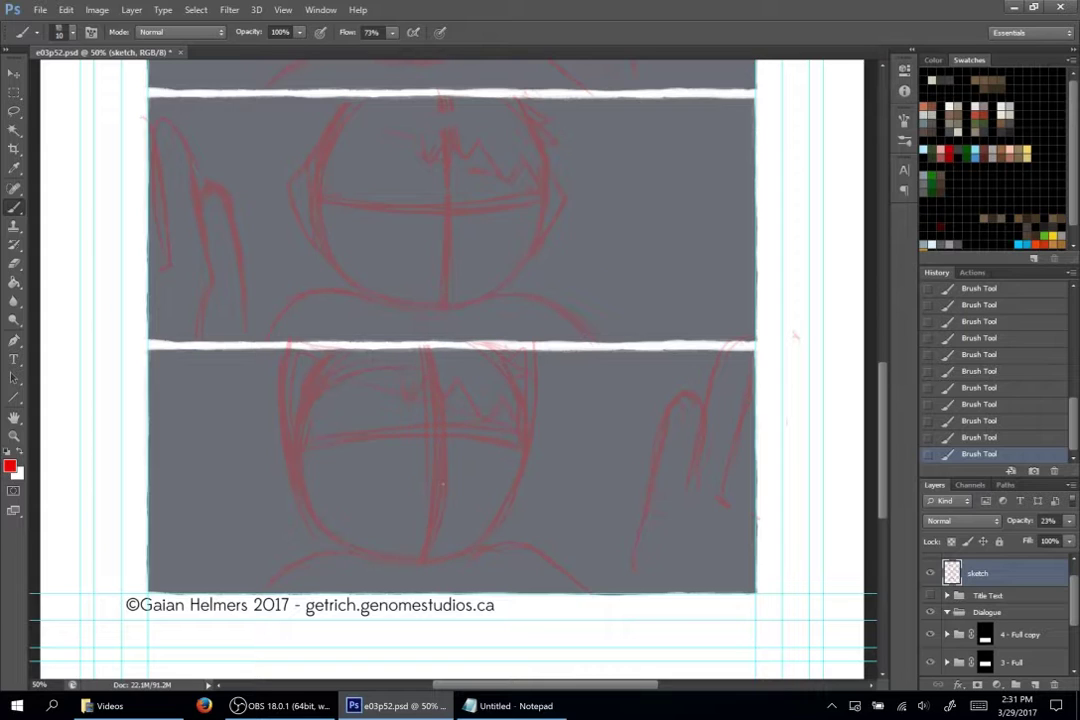
# - Erase the horizontal eye line and thin out the vertical center line on the fourth panel's face
pyautogui.press('e')
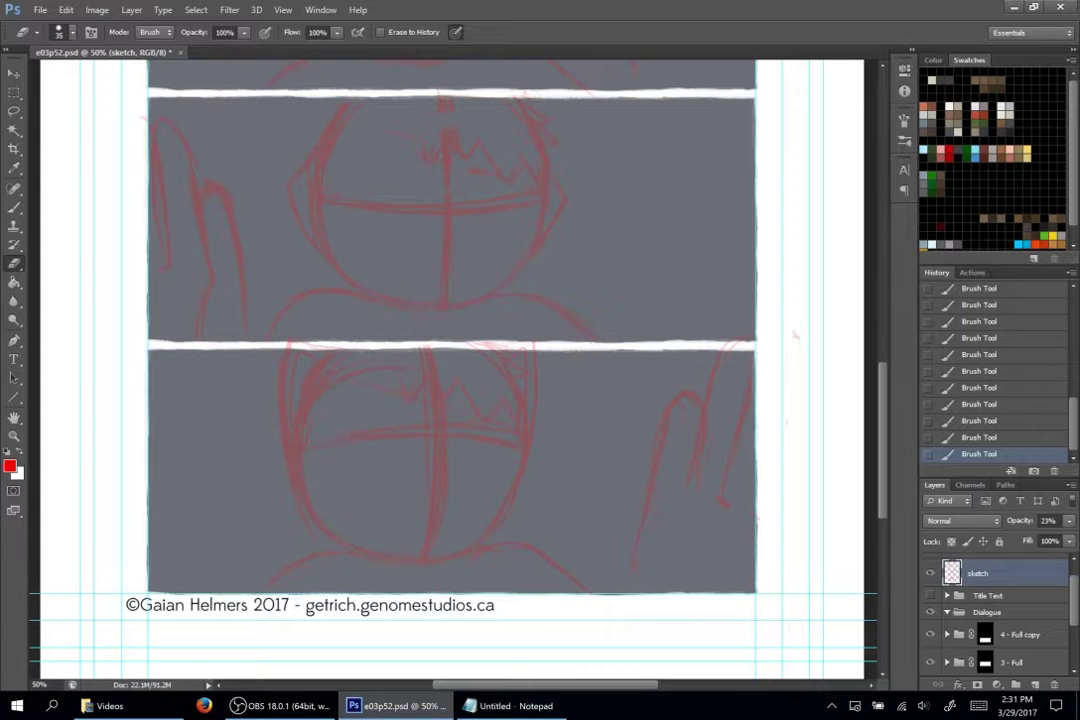
pyautogui.moveTo(408, 424); pyautogui.dragTo(440, 425)
pyautogui.moveTo(508, 432)
pyautogui.mouseDown()
pyautogui.moveTo(450, 427)
pyautogui.moveTo(306, 445)
pyautogui.moveTo(420, 436)
pyautogui.mouseUp()
pyautogui.moveTo(448, 434)
pyautogui.mouseDown()
pyautogui.moveTo(496, 438)
pyautogui.moveTo(484, 437)
pyautogui.mouseUp()
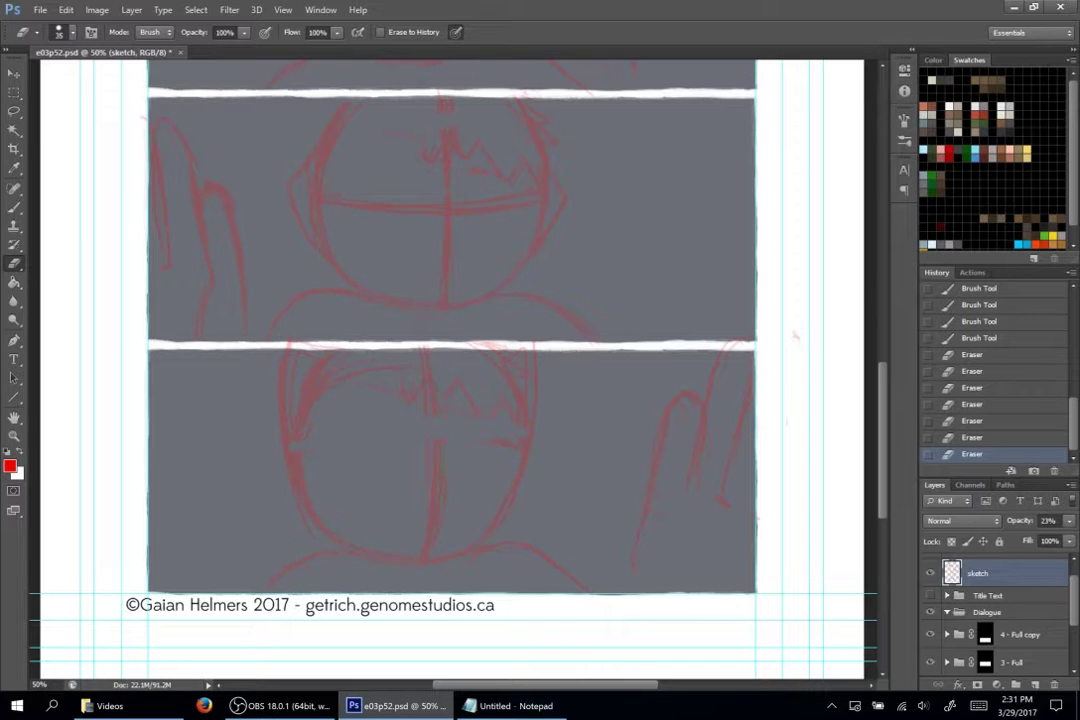
pyautogui.moveTo(441, 378); pyautogui.dragTo(441, 412)
pyautogui.moveTo(447, 440); pyautogui.dragTo(448, 495)
# - Redraw the fourth panel's face guides as a curved horizontal eye line crossed by a vertical center line
pyautogui.press('b')
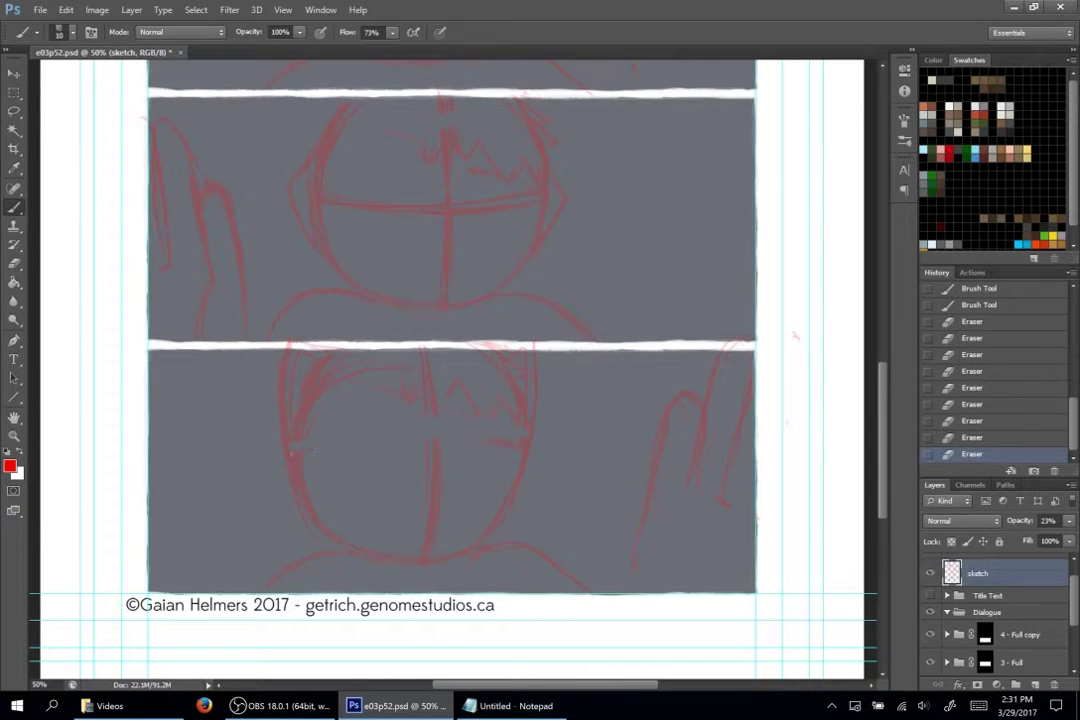
pyautogui.moveTo(288, 453); pyautogui.dragTo(505, 435)
pyautogui.moveTo(430, 433); pyautogui.dragTo(526, 443)
pyautogui.moveTo(428, 385); pyautogui.dragTo(433, 500)
pyautogui.moveTo(796, 334)
pyautogui.mouseDown()
pyautogui.moveTo(800, 322)
pyautogui.moveTo(796, 336)
pyautogui.mouseUp()
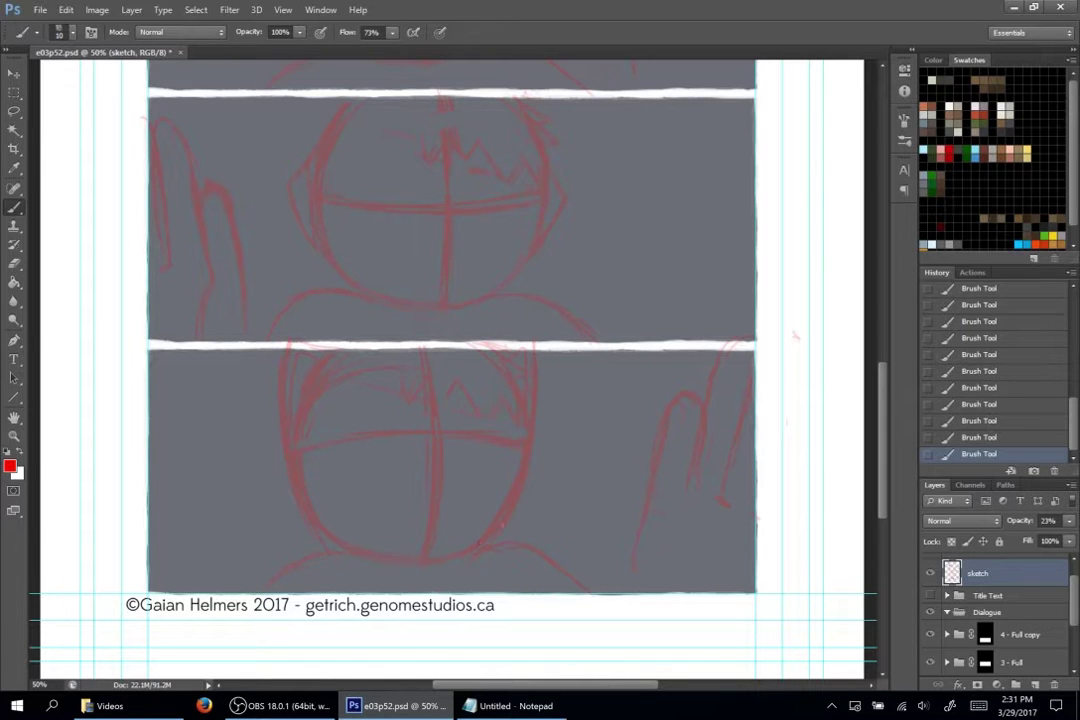
# - Review the rough sketches in all four panels of the page
pyautogui.scroll(10, 800, 340)
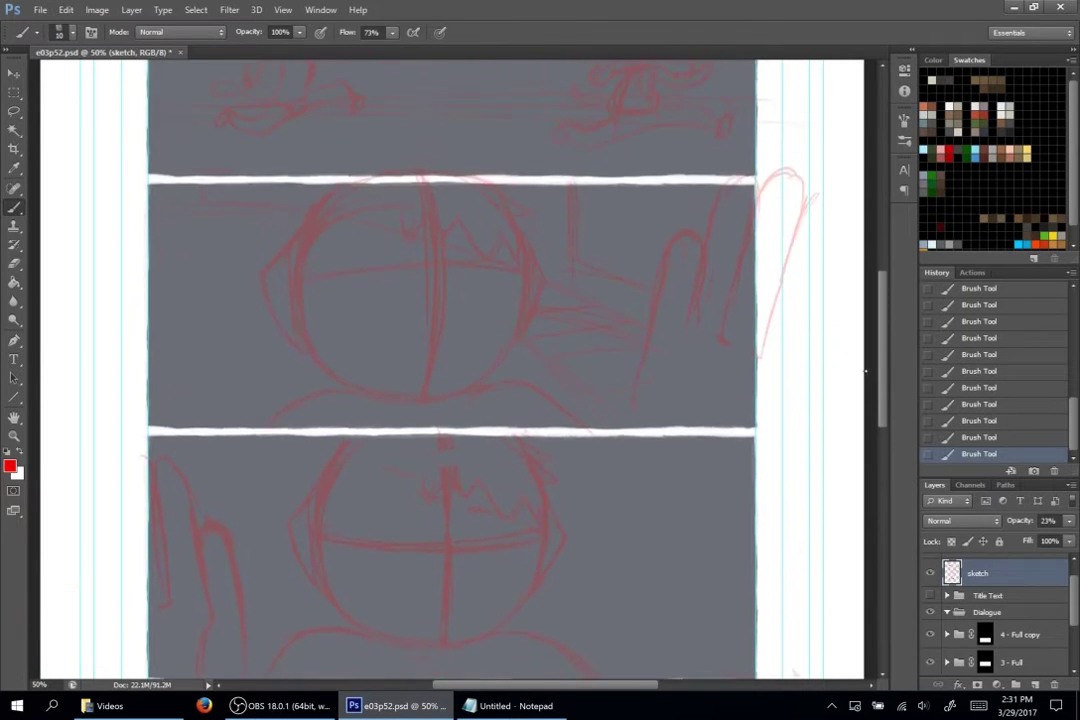
pyautogui.scroll(2, 857, 330)
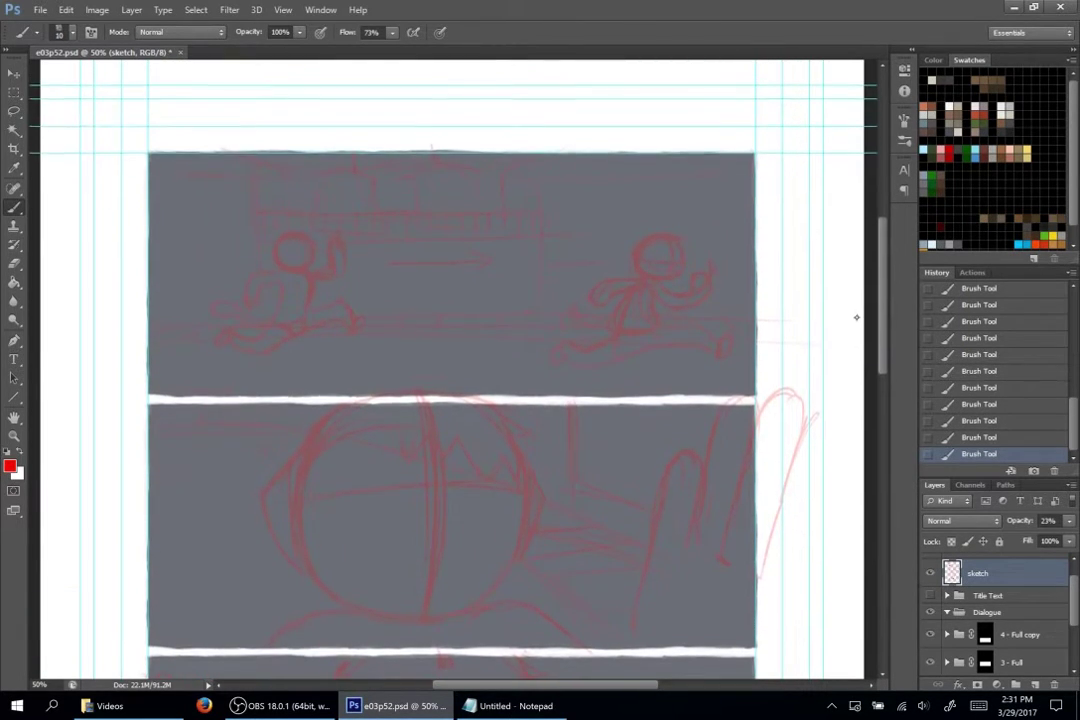
pyautogui.scroll(-5, 860, 387)
pyautogui.scroll(-8, 860, 387)
pyautogui.scroll(2, 860, 449)
pyautogui.scroll(8, 860, 449)
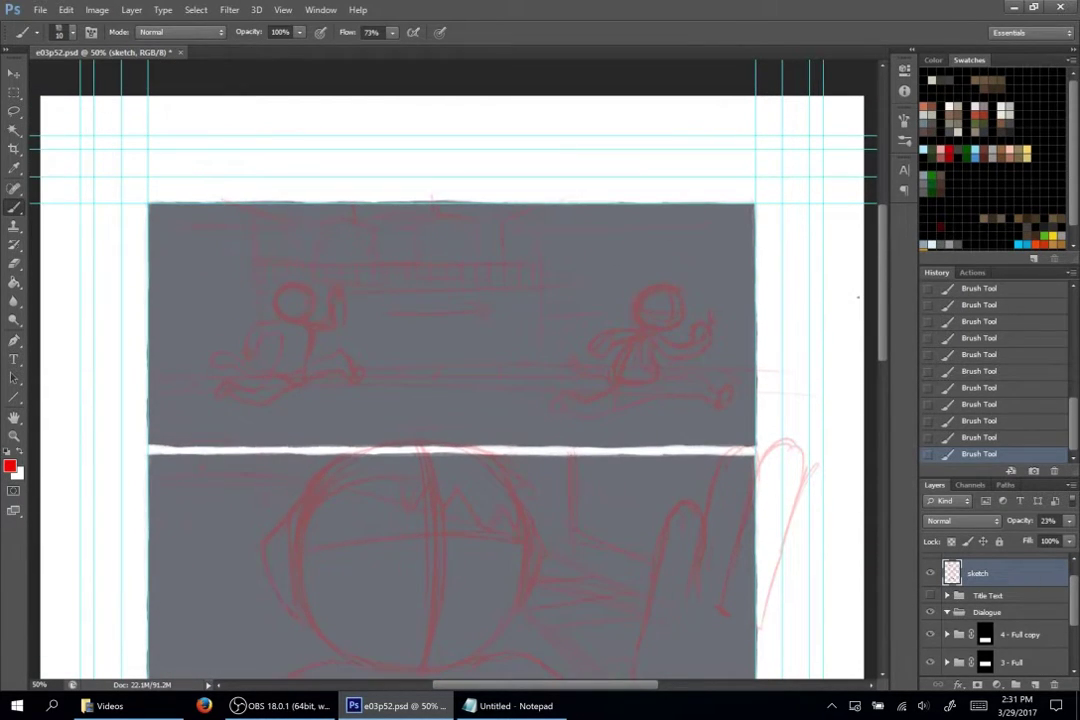
pyautogui.scroll(-4, 880, 320)
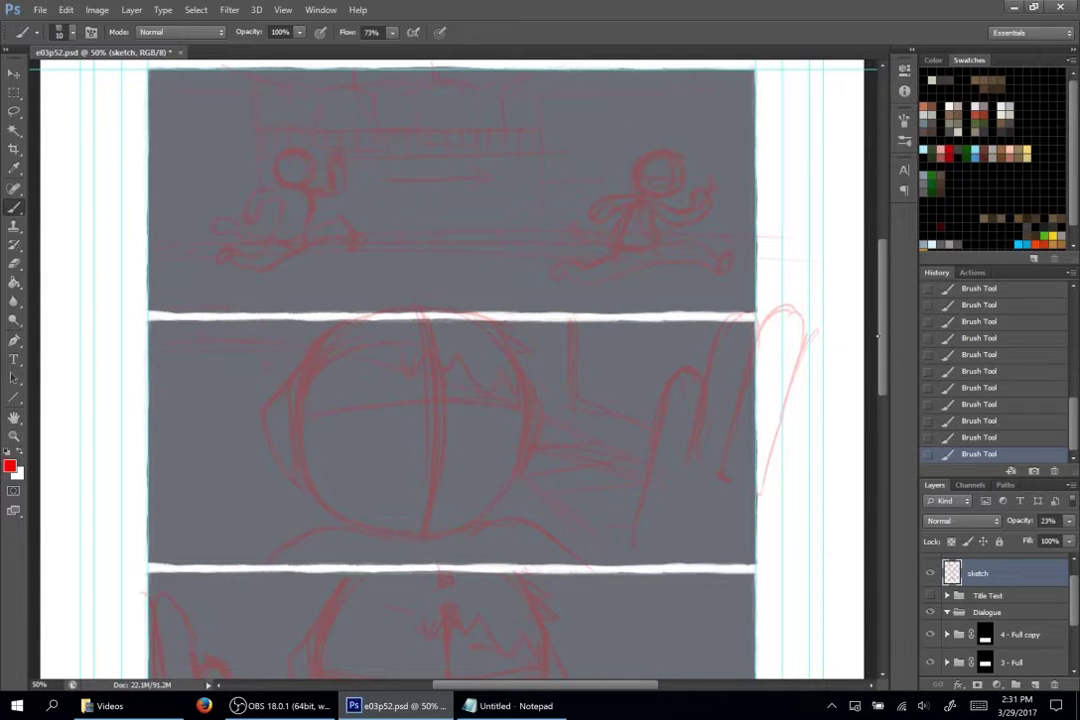
# - Expand the 1 - Full layer group and select it
pyautogui.scroll(-3, 1000, 615)
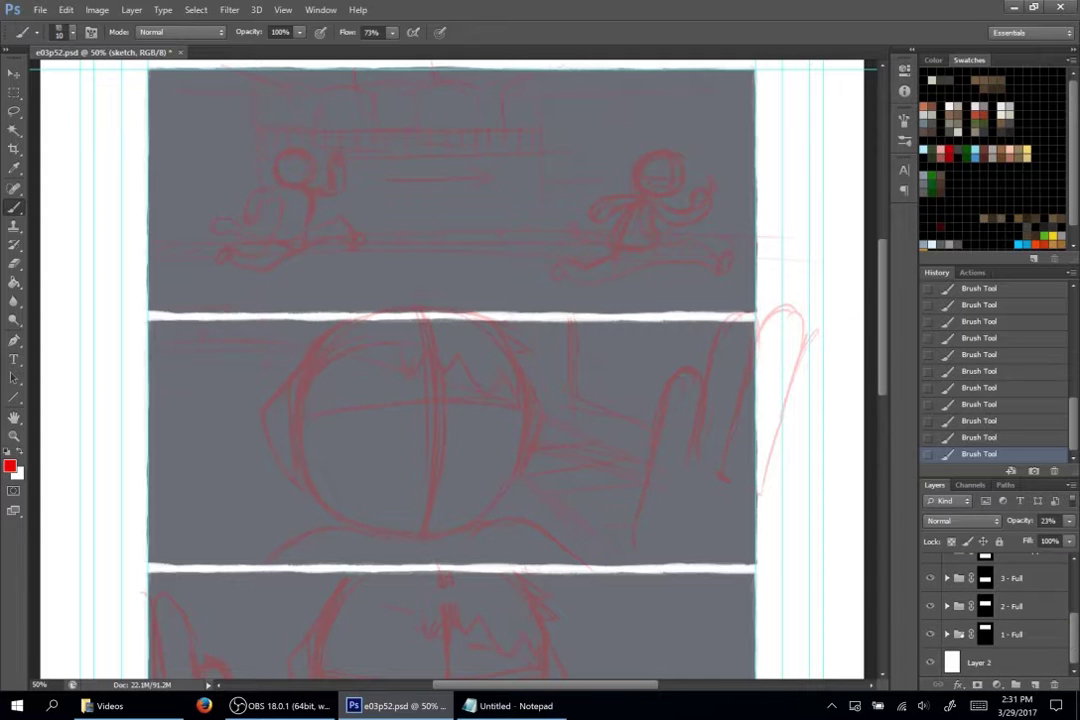
pyautogui.click(947, 634)
pyautogui.click(1029, 643)
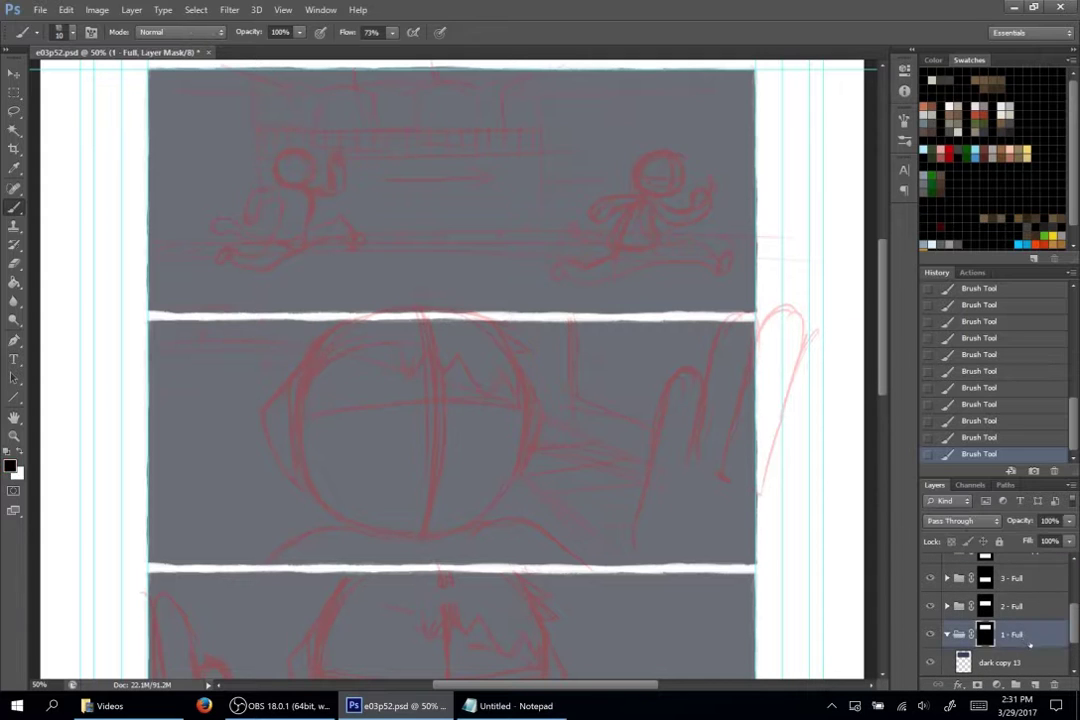
pyautogui.scroll(3, 450, 370)
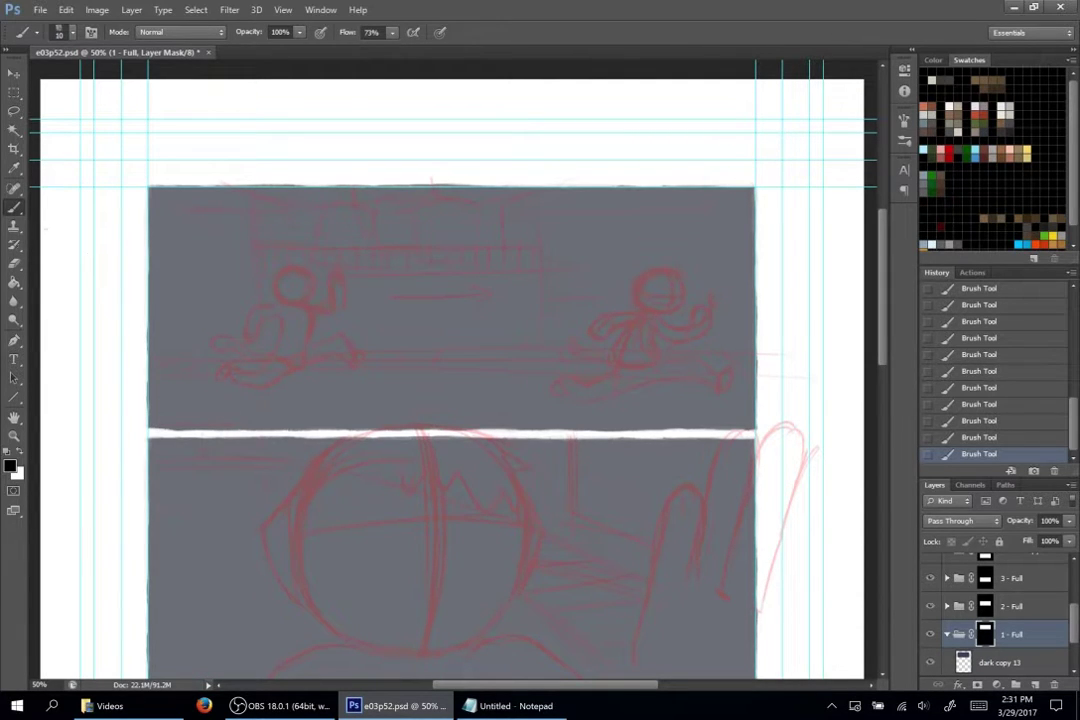
# - Turn on pressure-controlled brush size and set the brush to a 30 px round tip with 100% flow
pyautogui.click(72, 32)
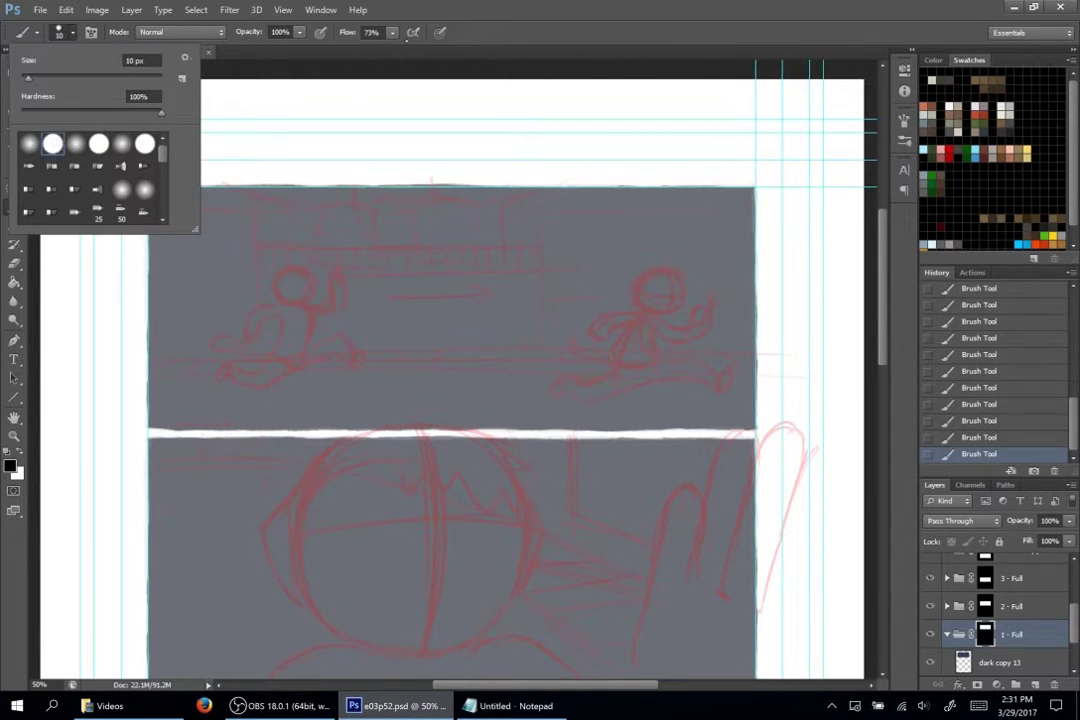
pyautogui.click(442, 33)
pyautogui.moveTo(345, 33); pyautogui.dragTo(512, 18)
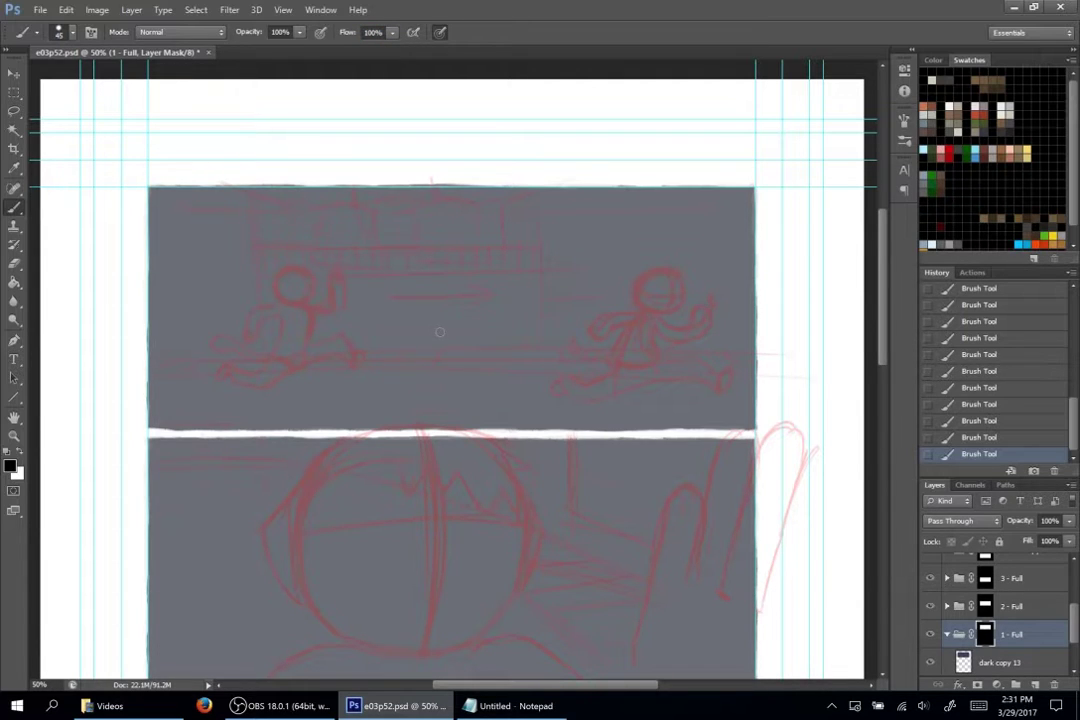
pyautogui.click(238, 706)
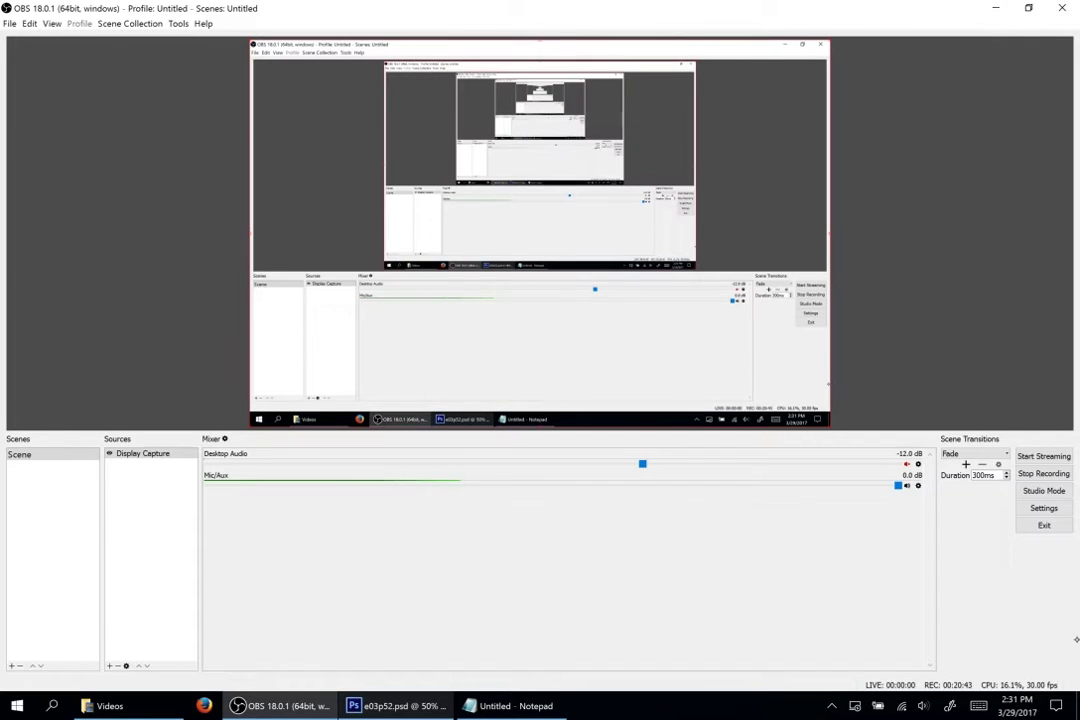
pyautogui.click(238, 706)
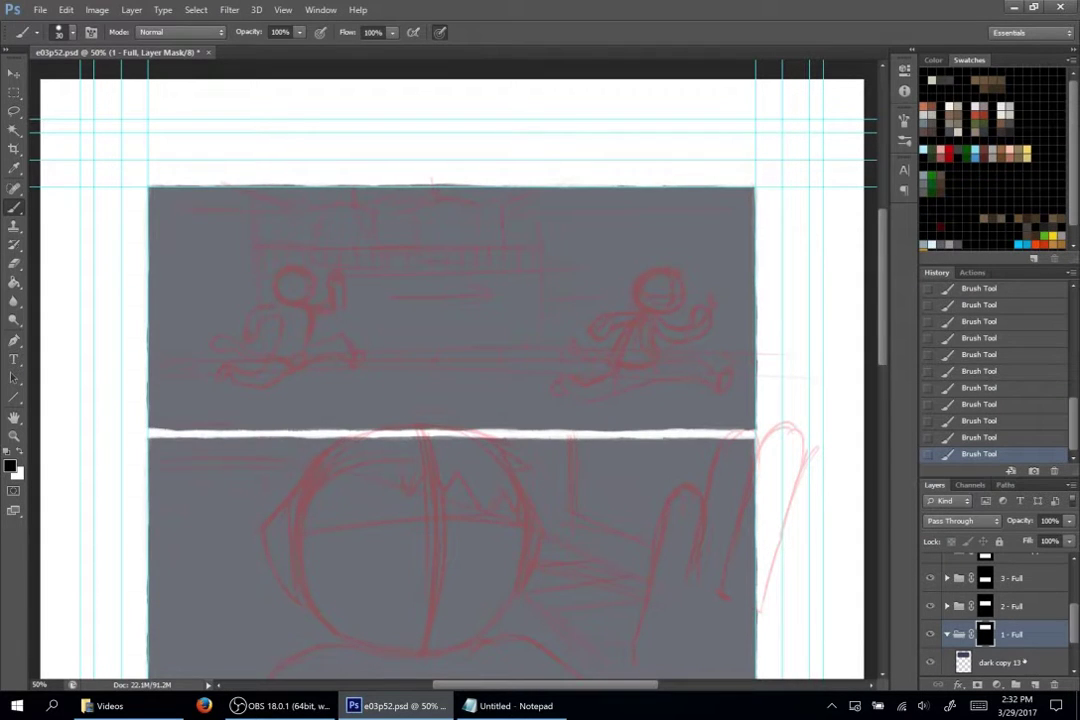
# - Select the PanelBase layer in the 1 - Full group and run the Create Wolfgang action above it
pyautogui.click(1020, 662)
pyautogui.scroll(-3, 1015, 650)
pyautogui.click(1002, 634)
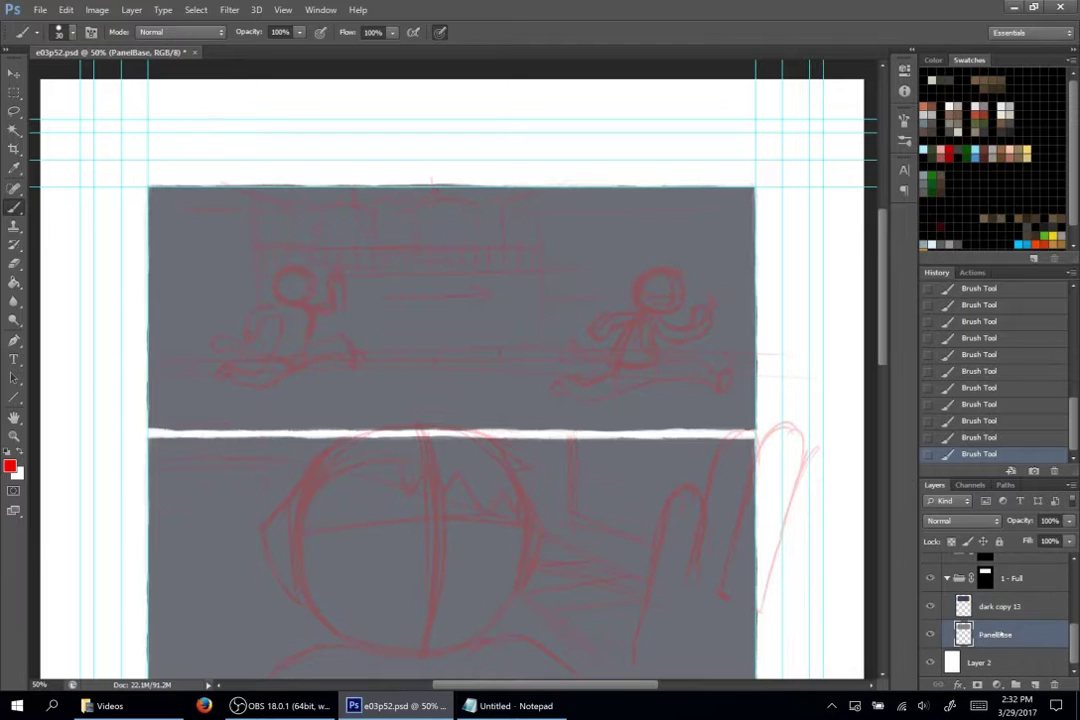
pyautogui.click(970, 272)
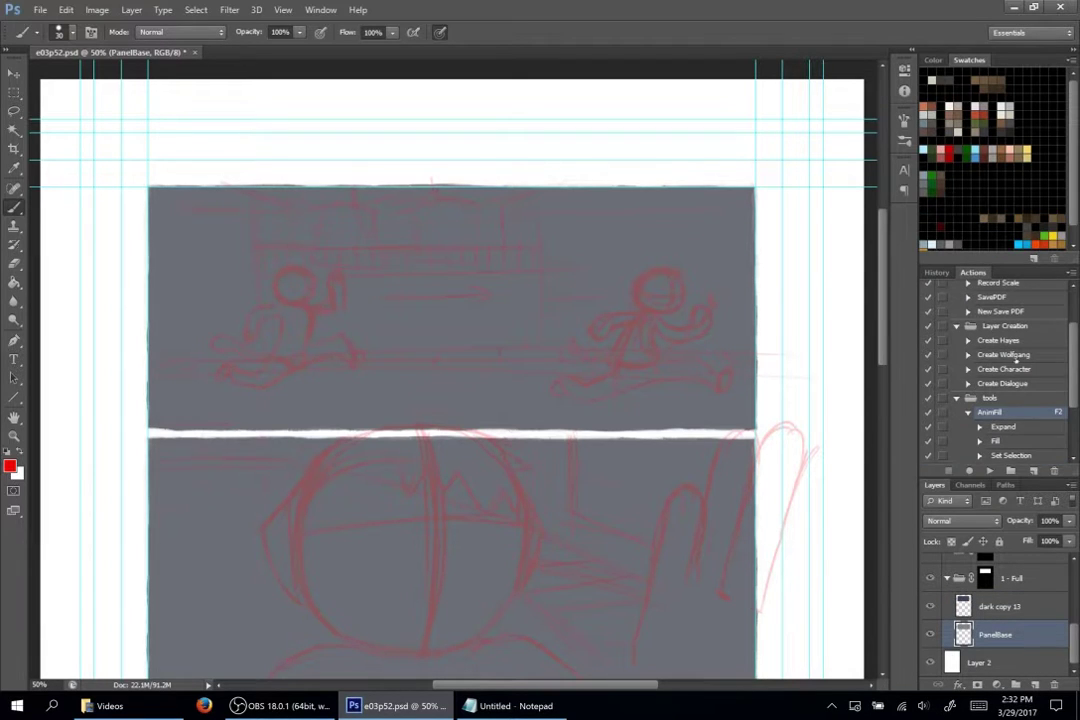
pyautogui.click(1014, 355)
pyautogui.click(990, 470)
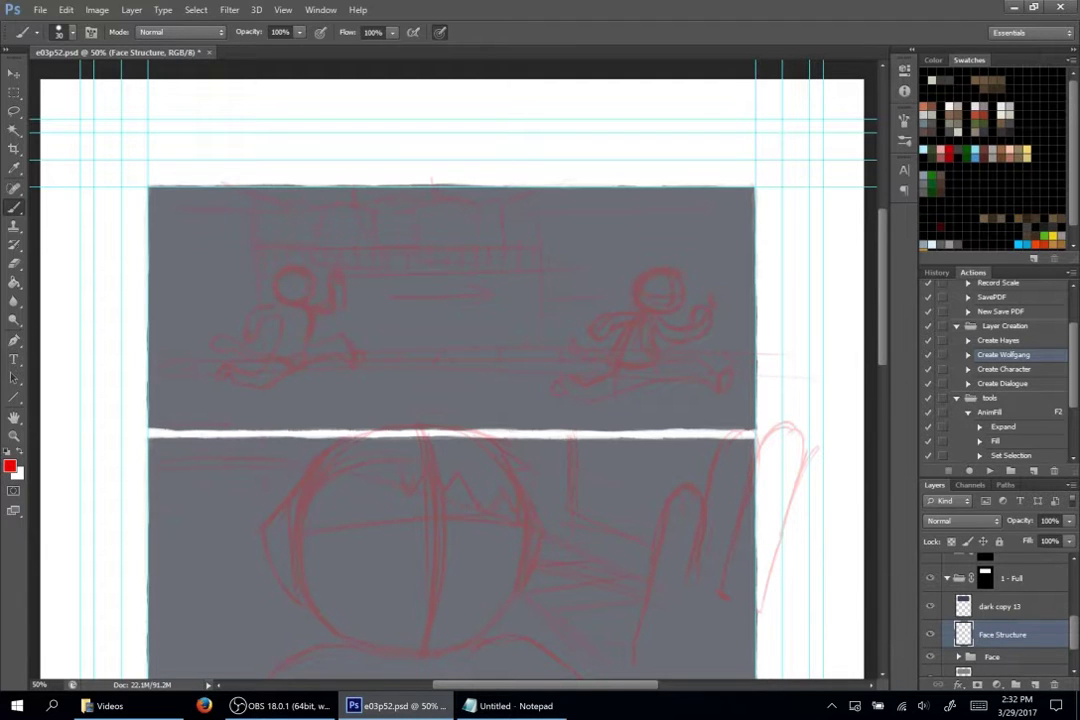
# - Undo the Create Wolfgang action by stepping the document history back to the last brush stroke before the new group
pyautogui.hotkey('ctrl', 'alt', 'z')
pyautogui.hotkey('ctrl', 'alt', 'z')
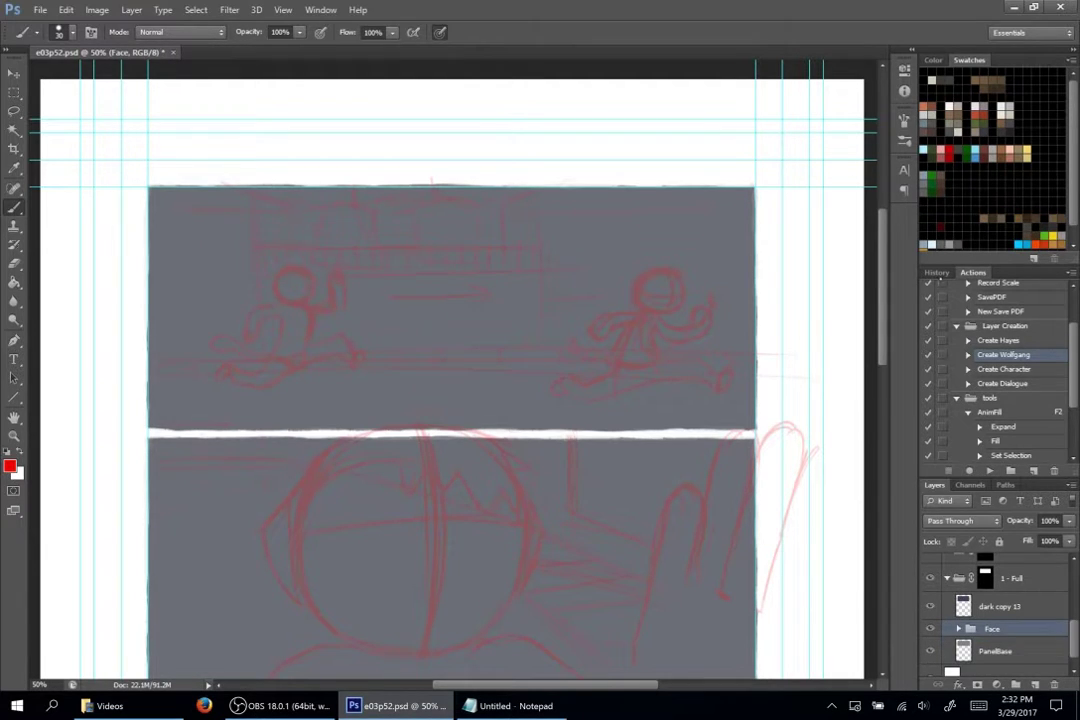
pyautogui.click(938, 273)
pyautogui.scroll(3, 1011, 342)
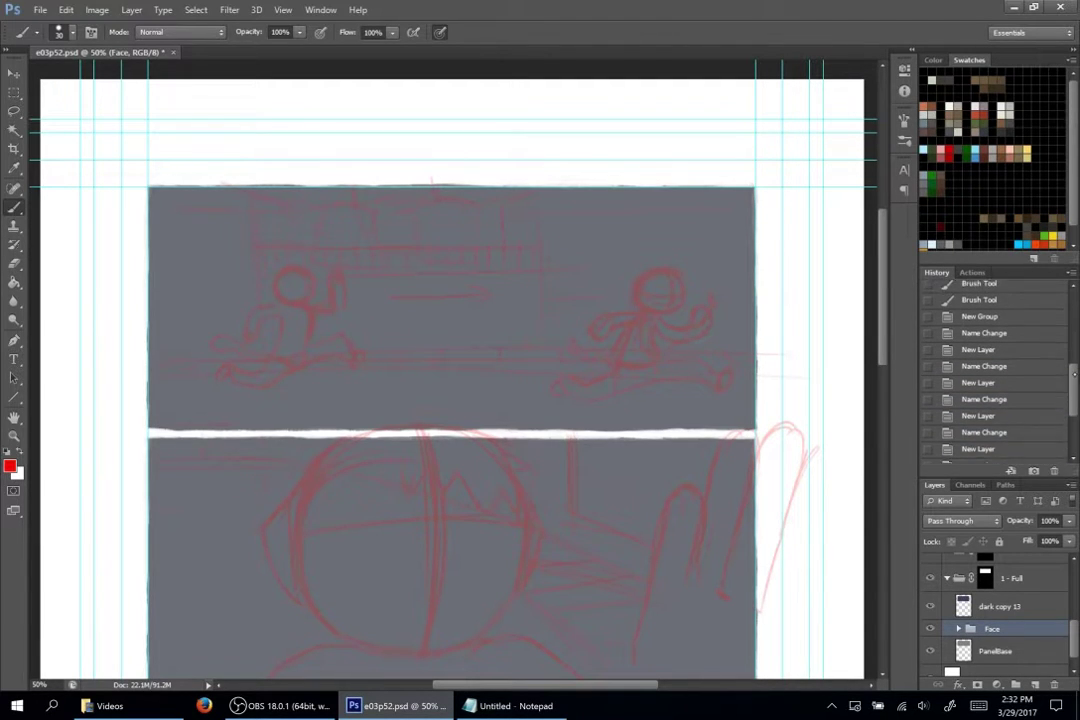
pyautogui.click(990, 309)
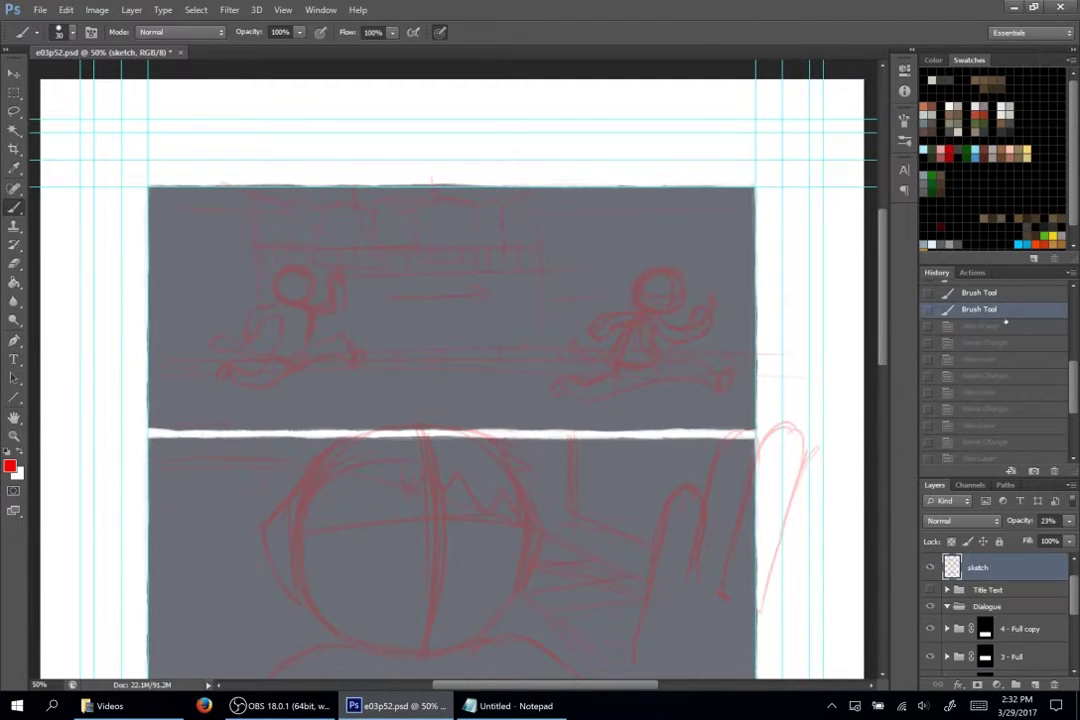
# - Select the PanelBase layer in the 1 - Full group and run the Create Wolfgang action again
pyautogui.scroll(-5, 1000, 615)
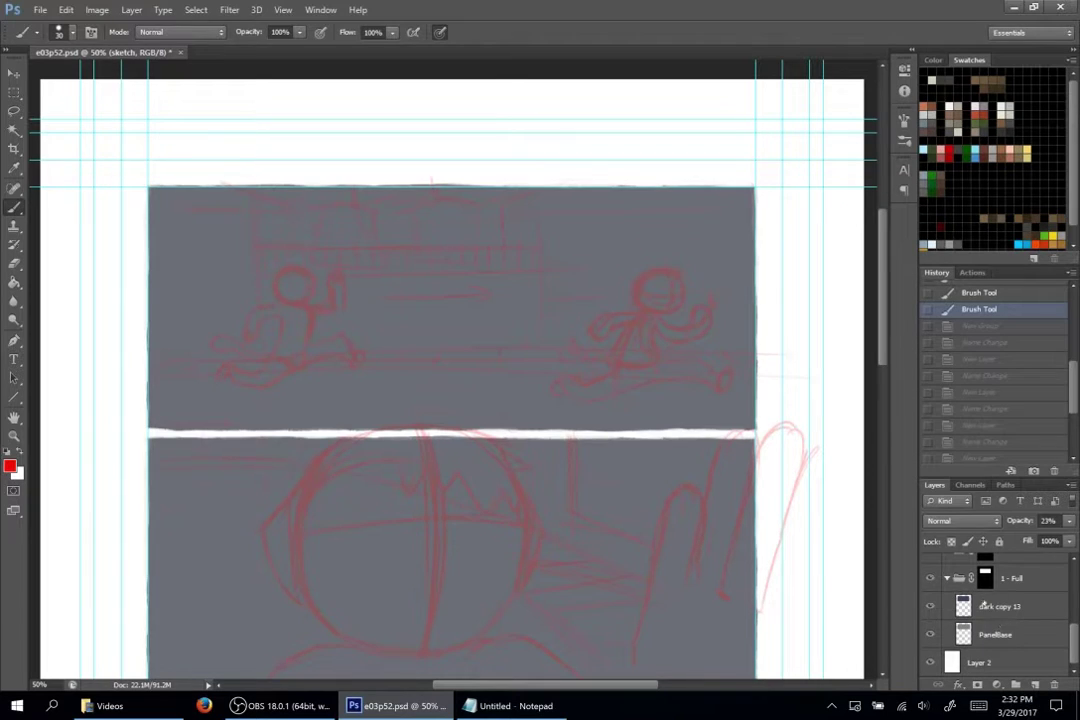
pyautogui.click(995, 634)
pyautogui.click(972, 272)
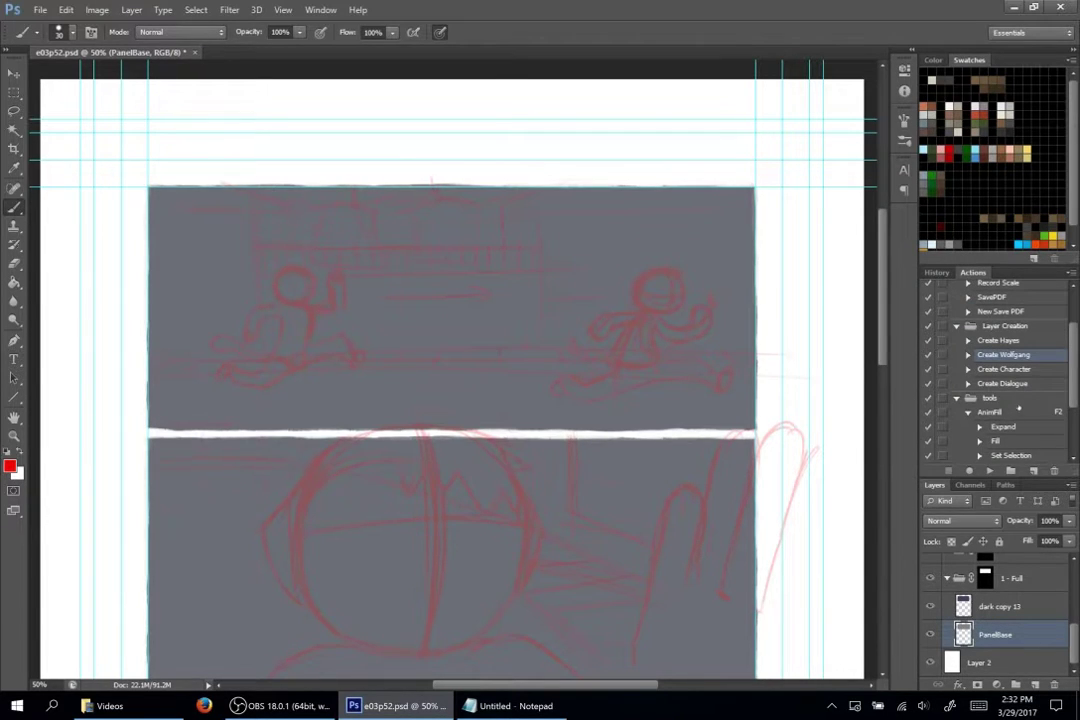
pyautogui.click(990, 470)
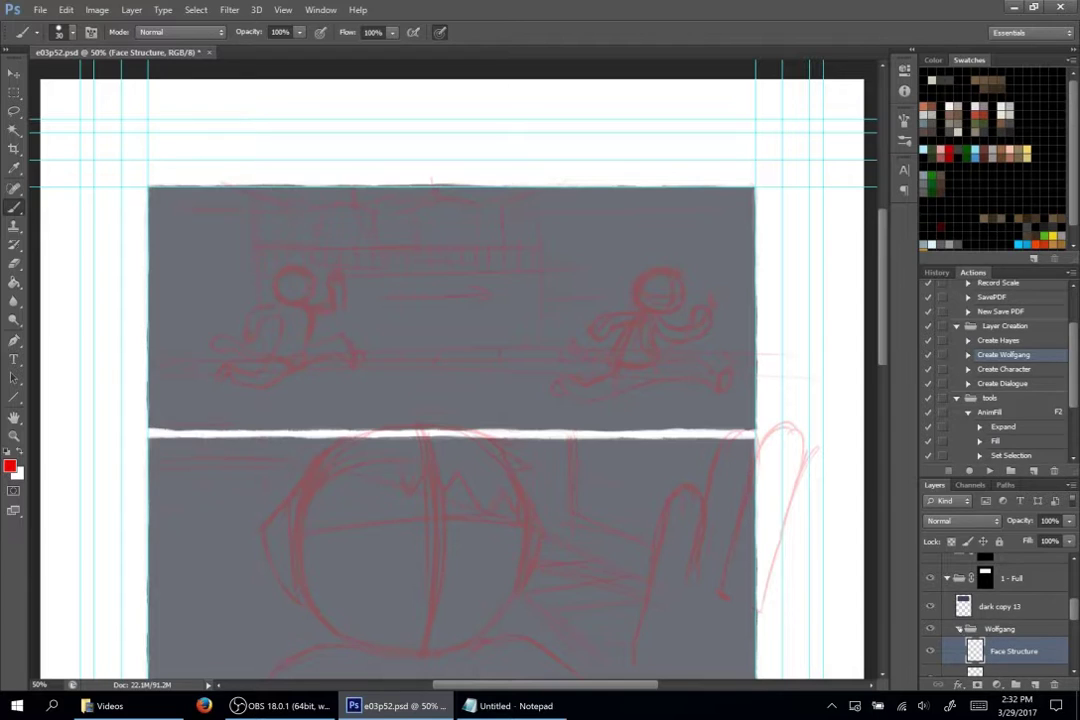
# - Collapse the Wolfgang group and run the Create Hayes action above it
pyautogui.click(959, 629)
pyautogui.click(1000, 341)
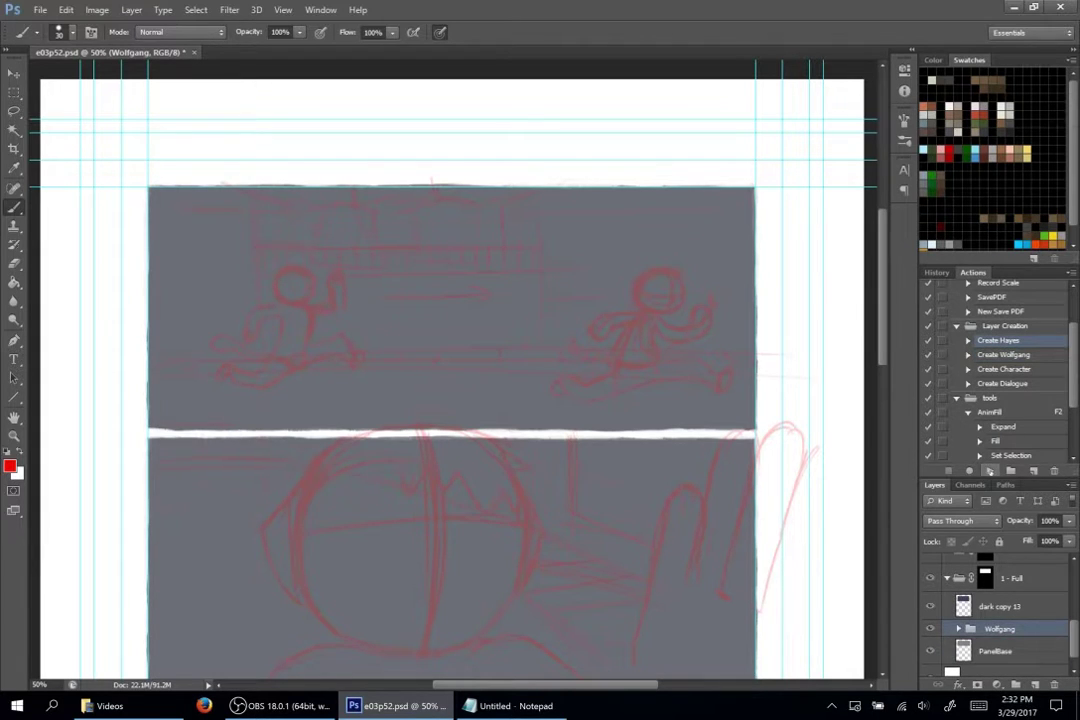
pyautogui.click(990, 470)
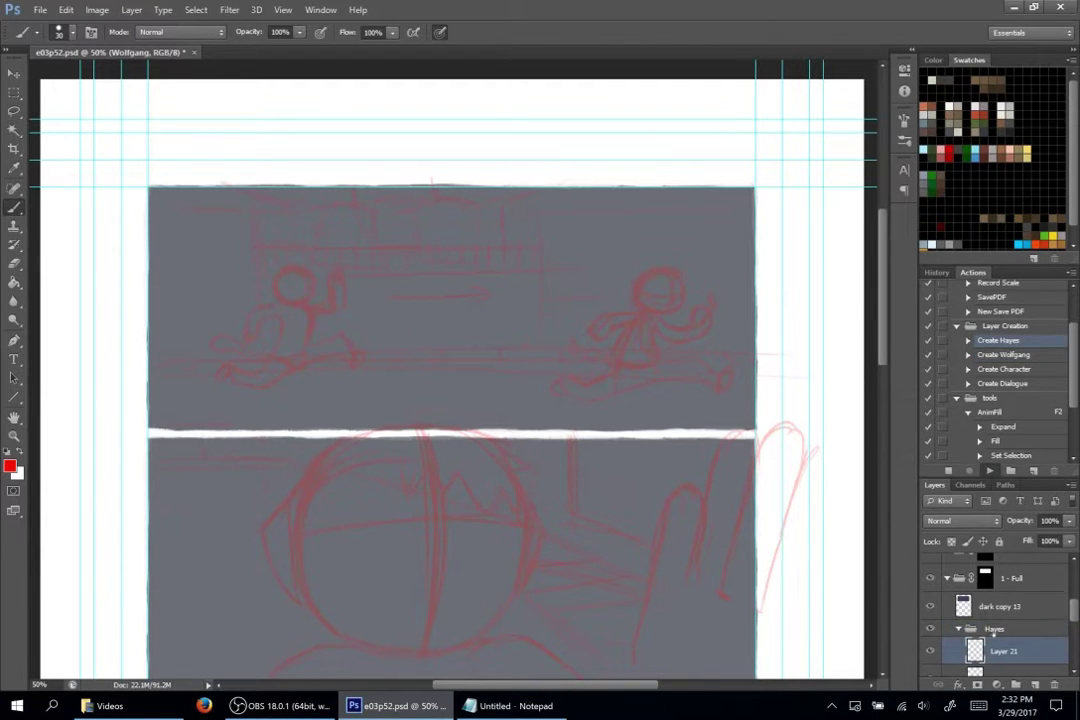
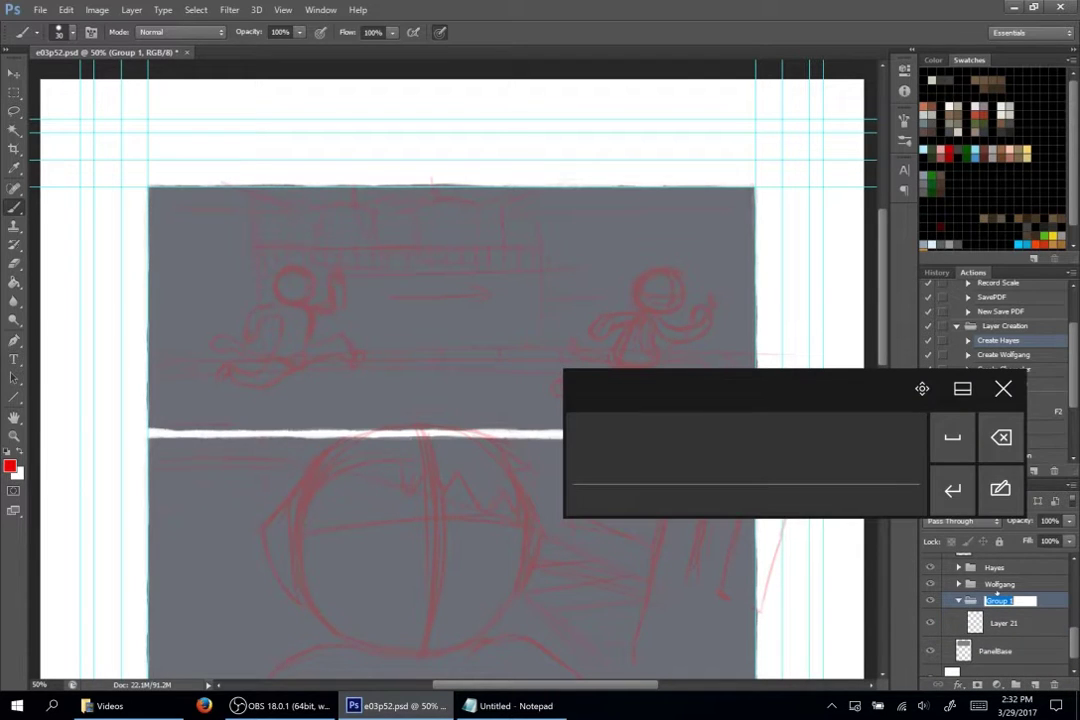
# - Name the new layer group above PanelBase BG and select the empty layer inside it
pyautogui.write('BG')
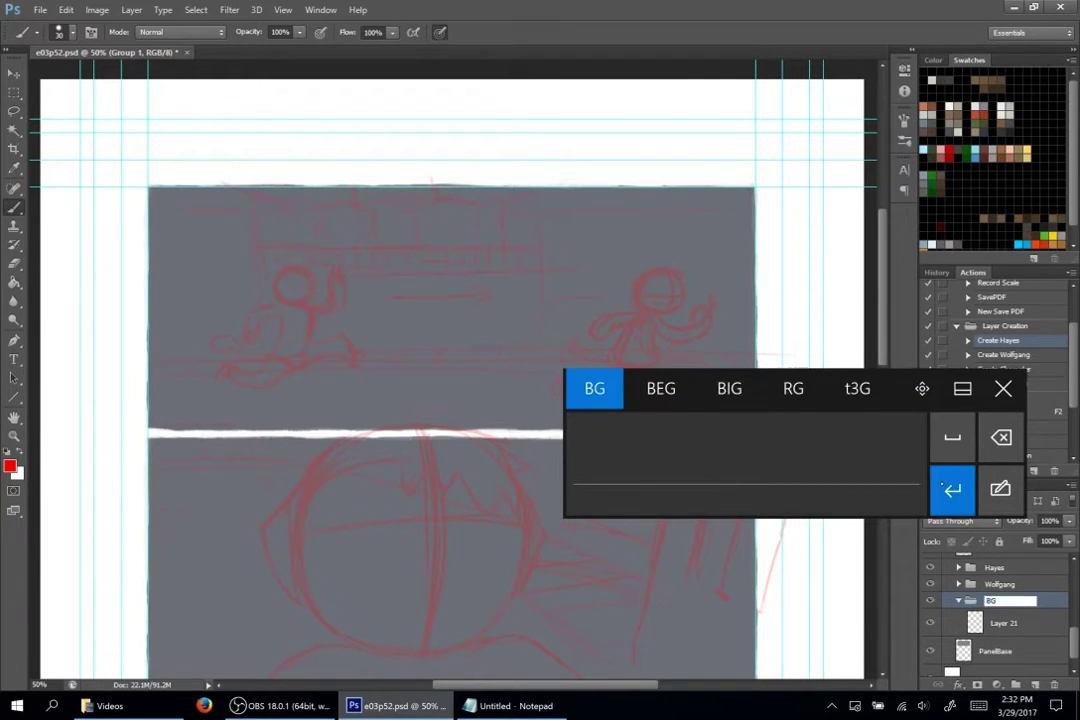
pyautogui.click(452, 192)
pyautogui.click(1004, 623)
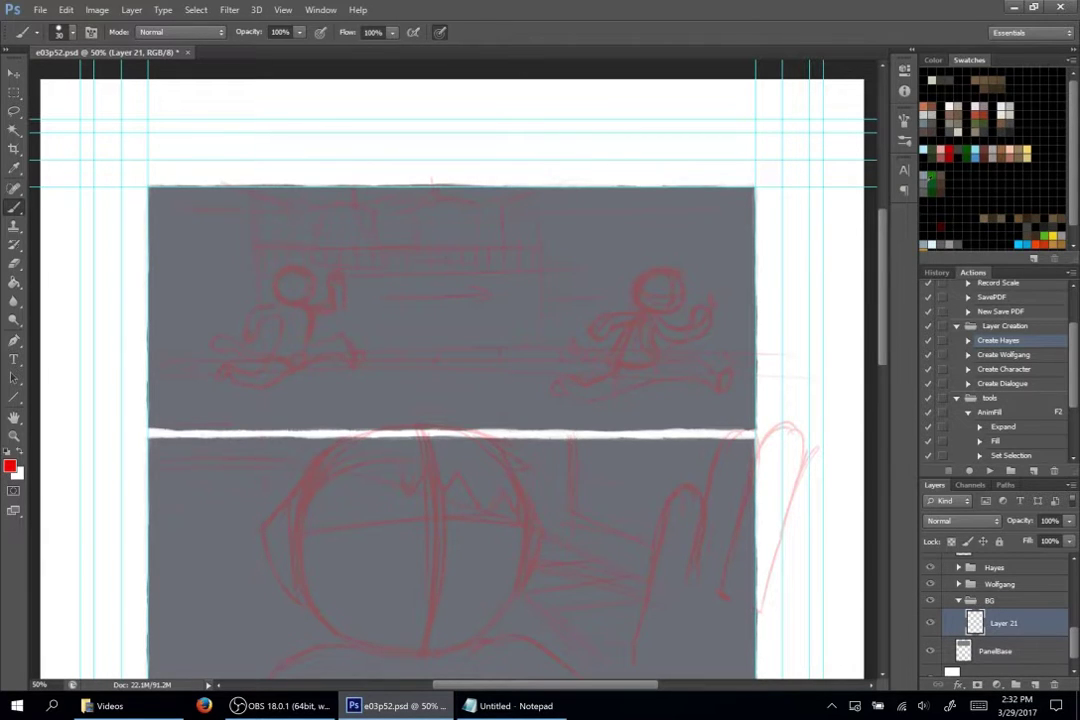
# - Paint a light grey sidewalk strip across the first panel along the sketched ground line with a 45 px brush
pyautogui.click(992, 150)
pyautogui.press(']')
pyautogui.press(']')
pyautogui.press(']')
pyautogui.moveTo(140, 368); pyautogui.dragTo(770, 346)
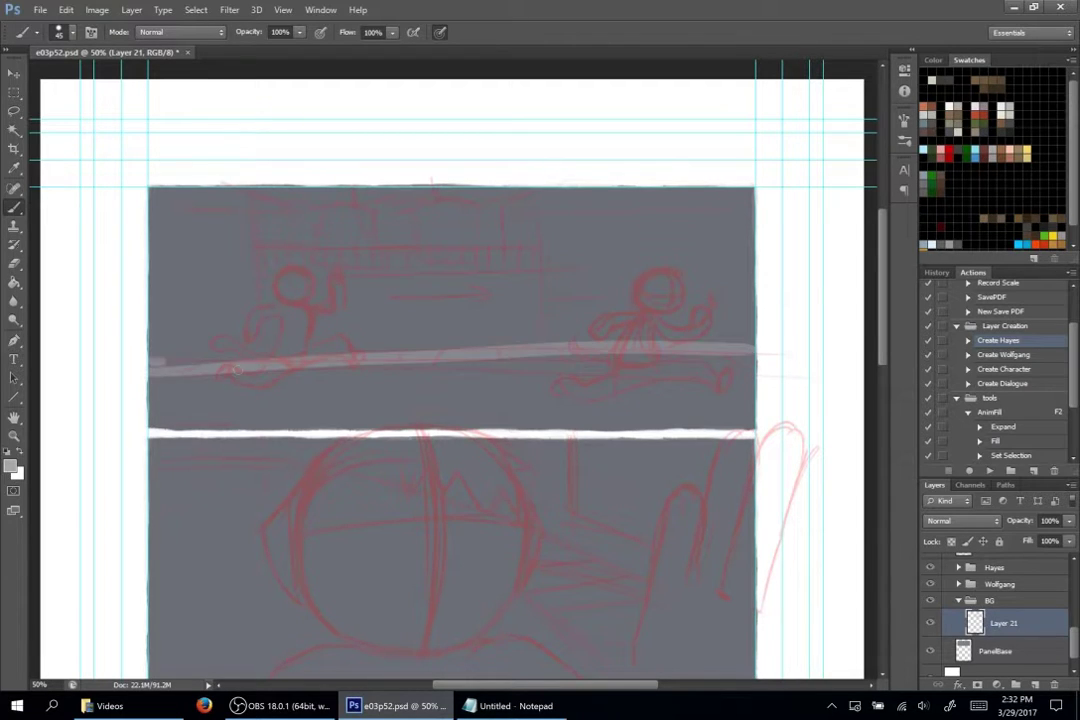
pyautogui.moveTo(480, 363); pyautogui.dragTo(762, 368)
pyautogui.moveTo(431, 349); pyautogui.dragTo(640, 347)
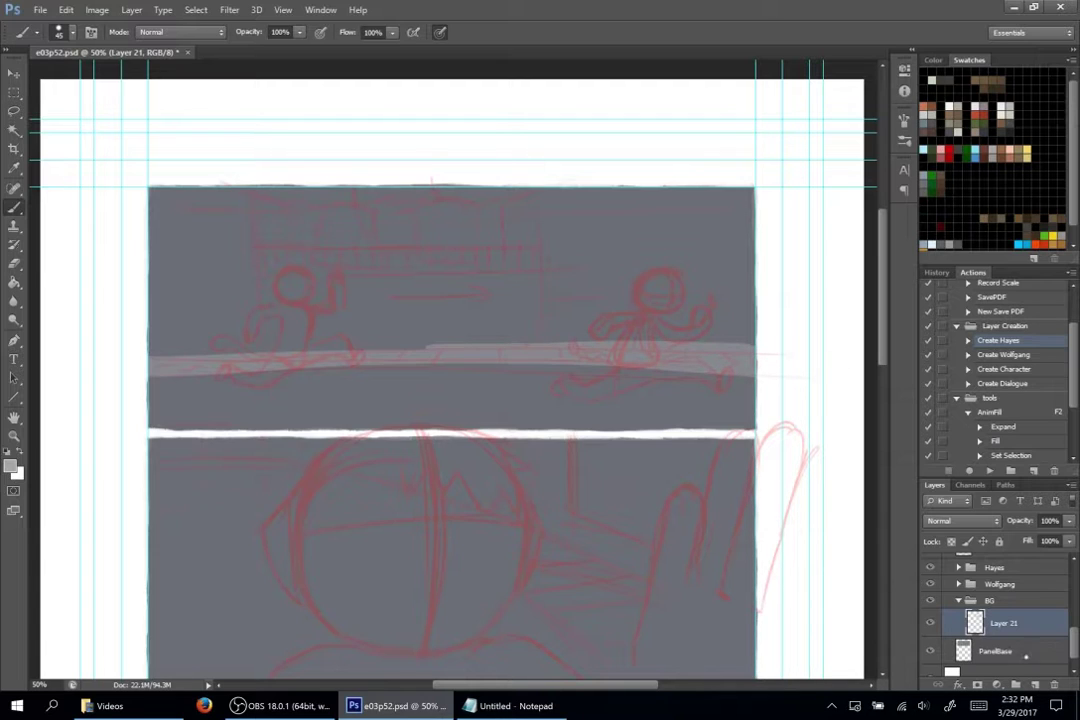
# - Add a layer beneath the sidewalk layer and paint the street area below the strip in darker grey
pyautogui.click(1035, 684)
pyautogui.moveTo(1003, 626); pyautogui.dragTo(1009, 661)
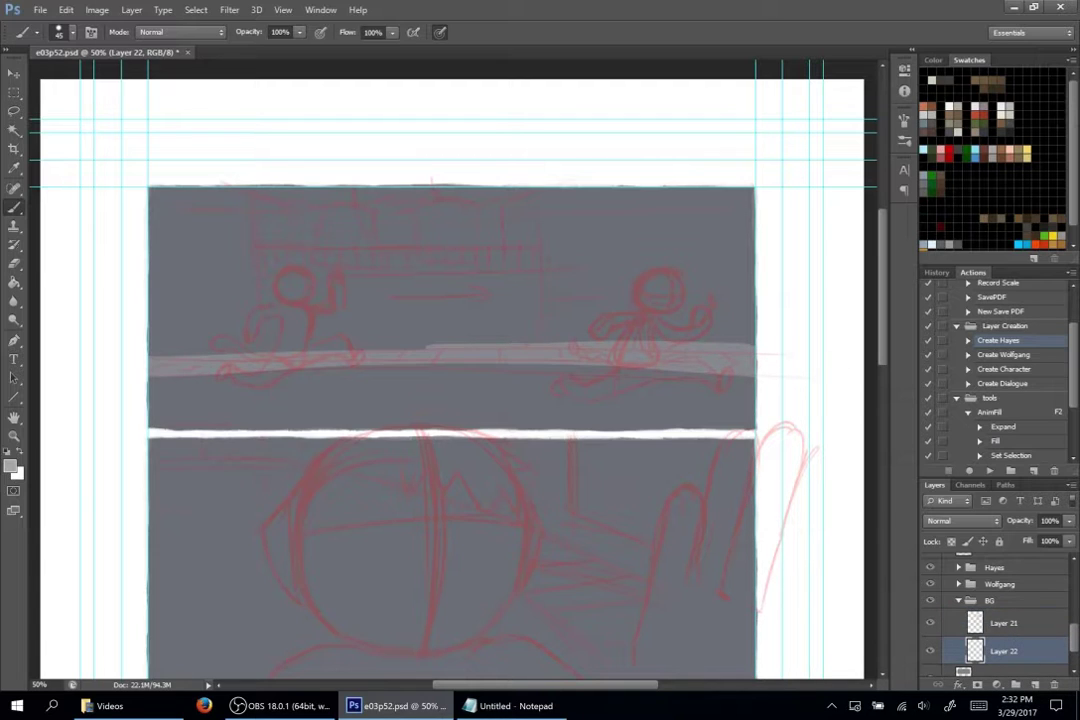
pyautogui.moveTo(155, 382); pyautogui.dragTo(712, 384)
pyautogui.moveTo(594, 375); pyautogui.dragTo(752, 385)
pyautogui.moveTo(445, 370); pyautogui.dragTo(547, 369)
pyautogui.moveTo(753, 394)
pyautogui.mouseDown()
pyautogui.moveTo(457, 390)
pyautogui.moveTo(740, 415)
pyautogui.moveTo(136, 427)
pyautogui.moveTo(454, 400)
pyautogui.mouseUp()
pyautogui.moveTo(454, 400)
pyautogui.mouseDown()
pyautogui.moveTo(170, 405)
pyautogui.moveTo(446, 388)
pyautogui.mouseUp()
pyautogui.moveTo(446, 388)
pyautogui.mouseDown()
pyautogui.moveTo(148, 400)
pyautogui.moveTo(315, 383)
pyautogui.mouseUp()
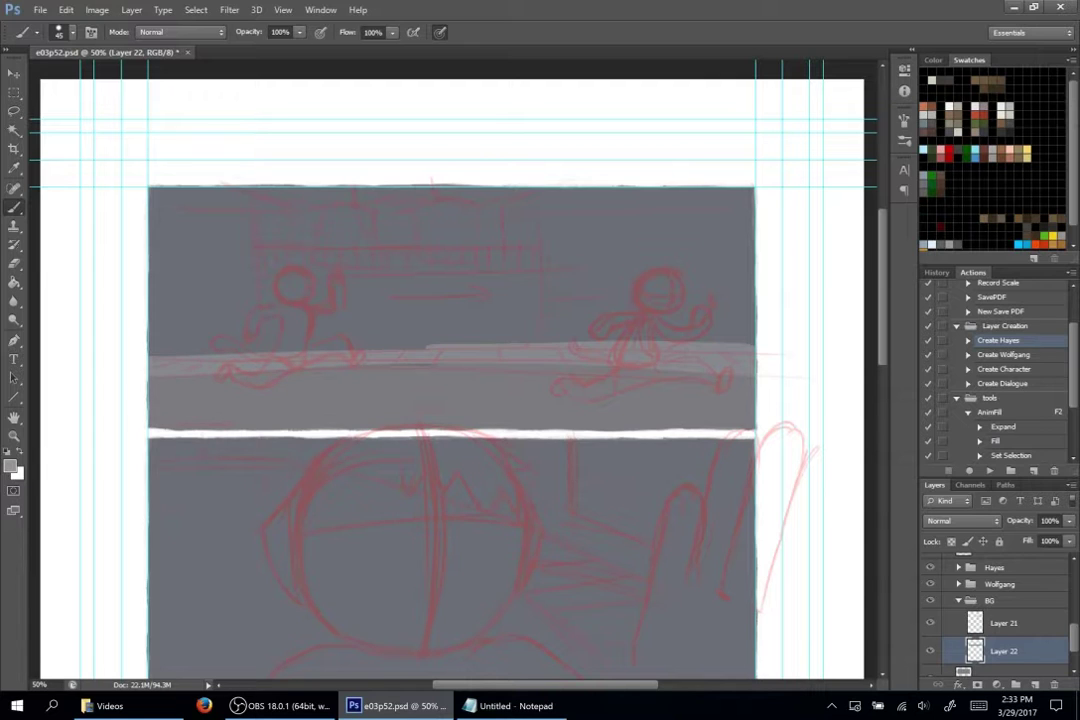
# - Lock the sidewalk layer's transparent pixels, set the foreground to #8e8e8e and paint a darker edge along the strip's underside
pyautogui.click(1004, 623)
pyautogui.click(951, 541)
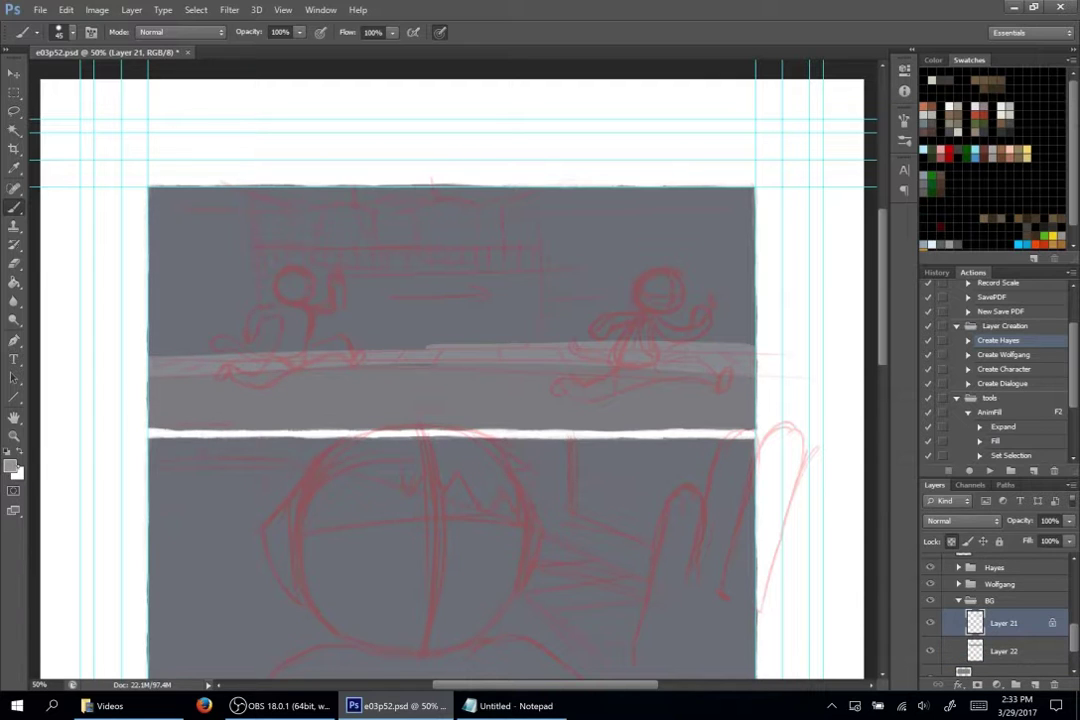
pyautogui.click(11, 462)
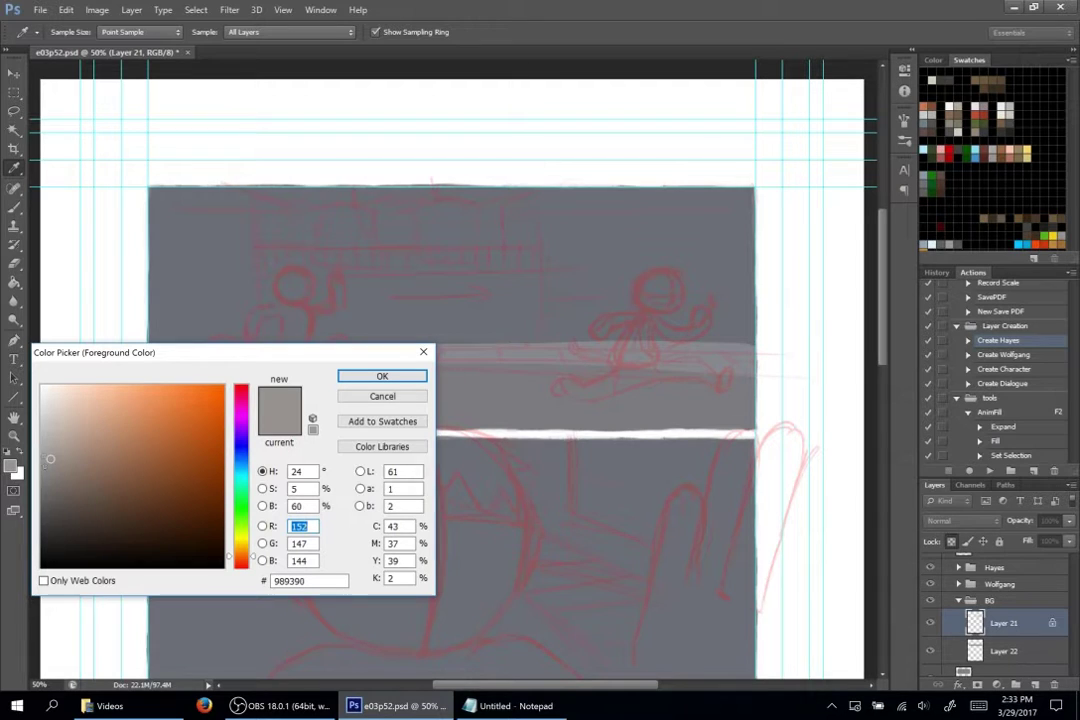
pyautogui.moveTo(47, 464); pyautogui.dragTo(39, 466)
pyautogui.click(382, 376)
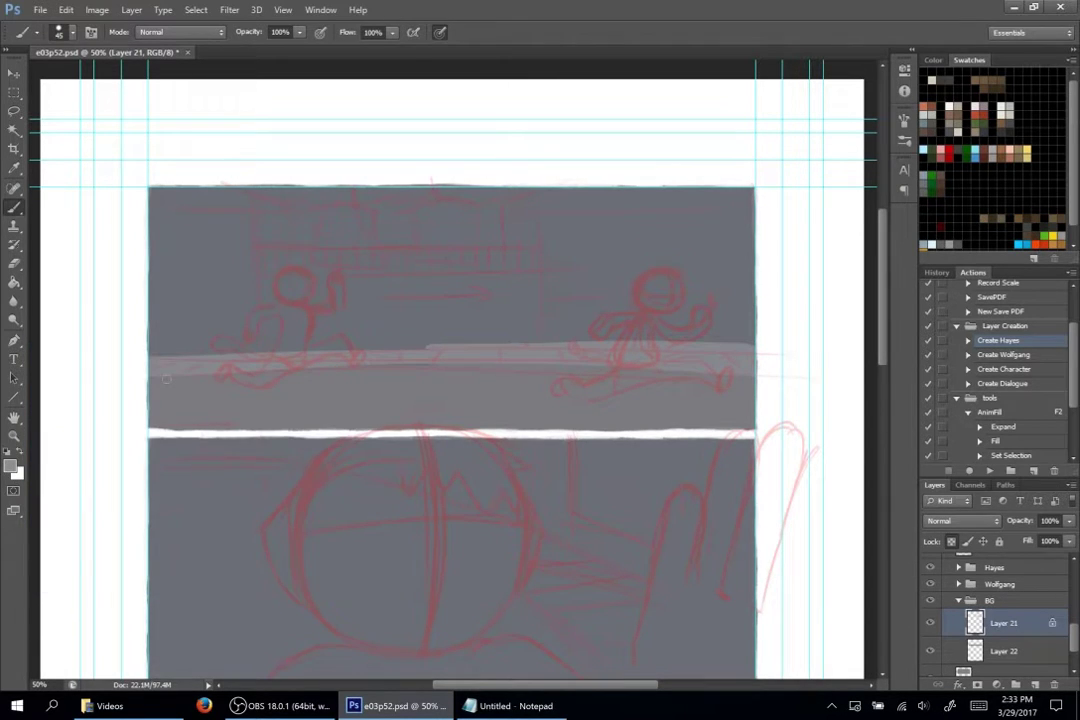
pyautogui.moveTo(150, 371)
pyautogui.mouseDown()
pyautogui.moveTo(341, 360)
pyautogui.moveTo(615, 367)
pyautogui.mouseUp()
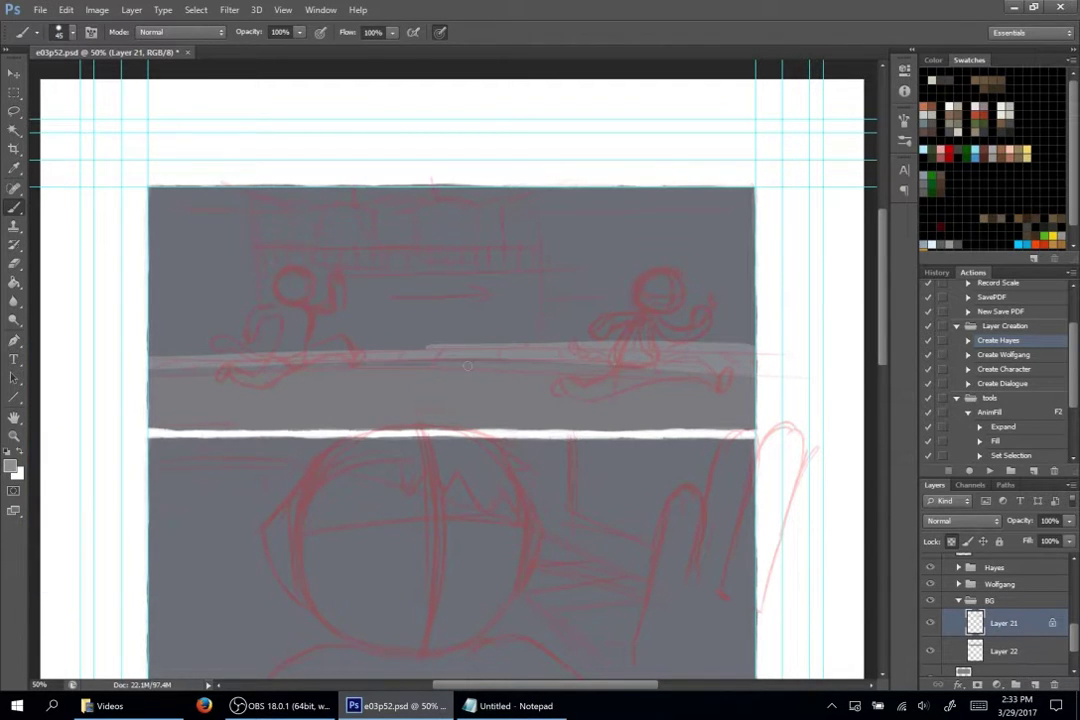
pyautogui.moveTo(467, 366); pyautogui.dragTo(795, 376)
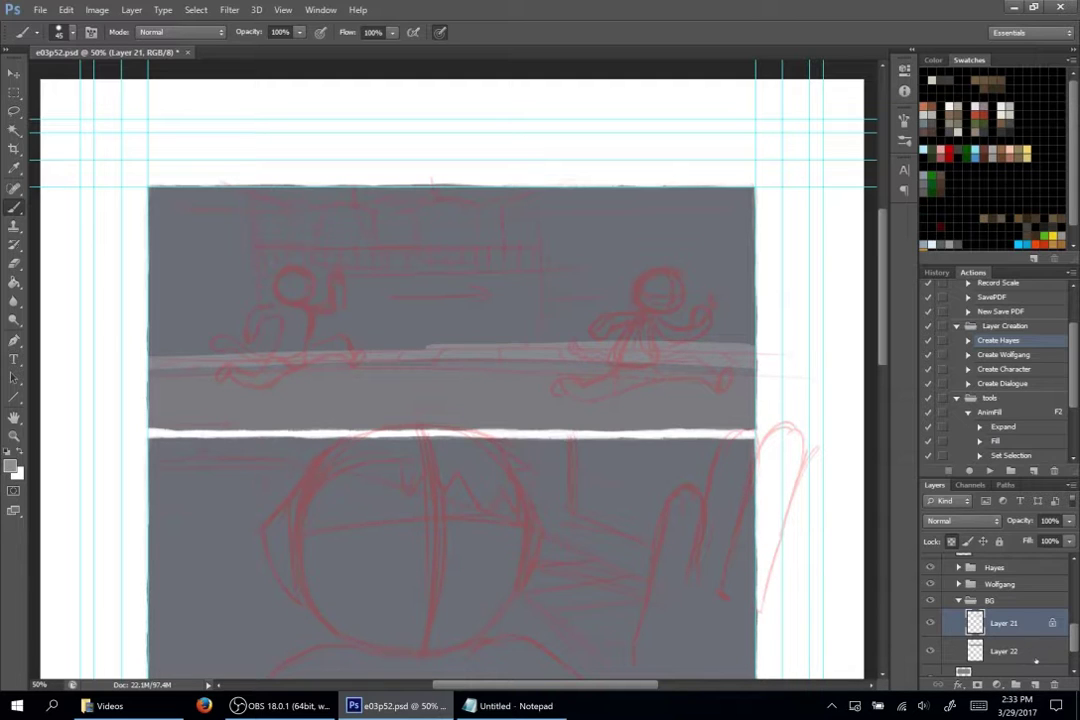
# - On a new layer below the street layer, outline two building blocks in dark red-brown on either side of the first panel
pyautogui.scroll(-2, 1036, 663)
pyautogui.click(1024, 640)
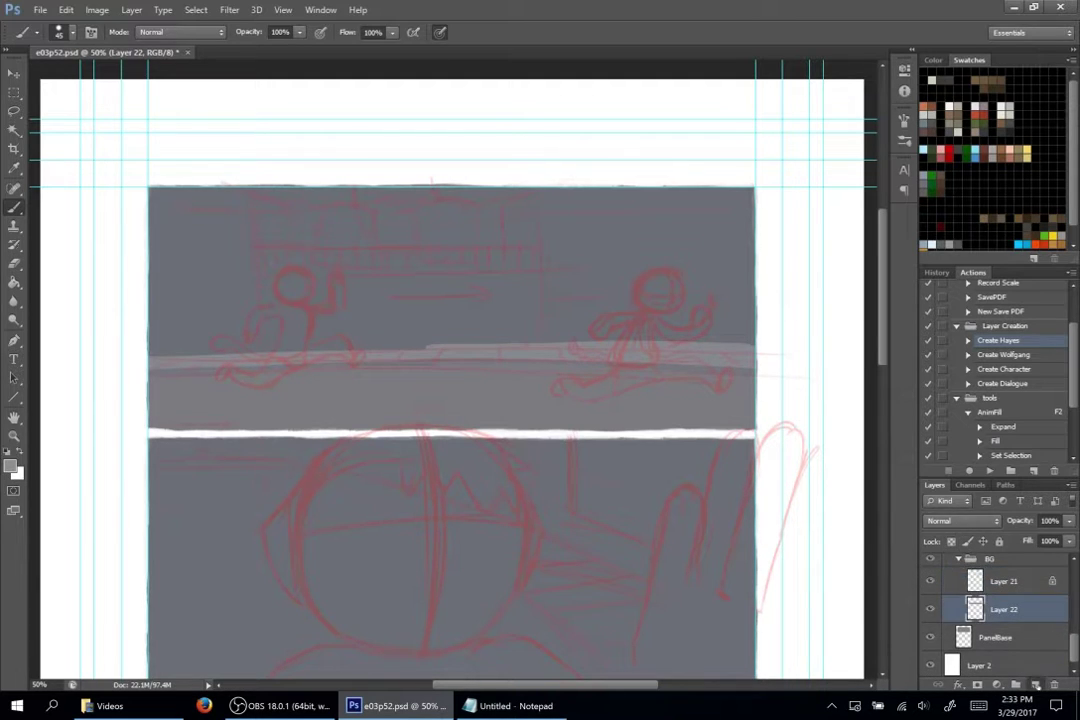
pyautogui.hotkey('ctrl', 'alt', 'shift', 'n')
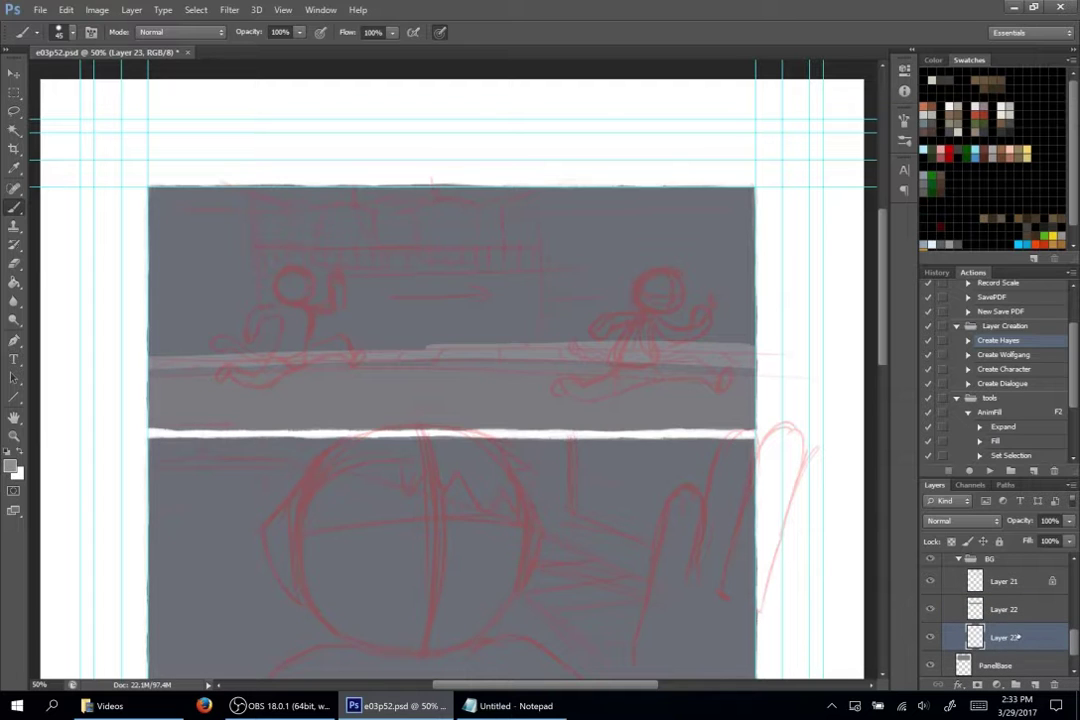
pyautogui.click(12, 467)
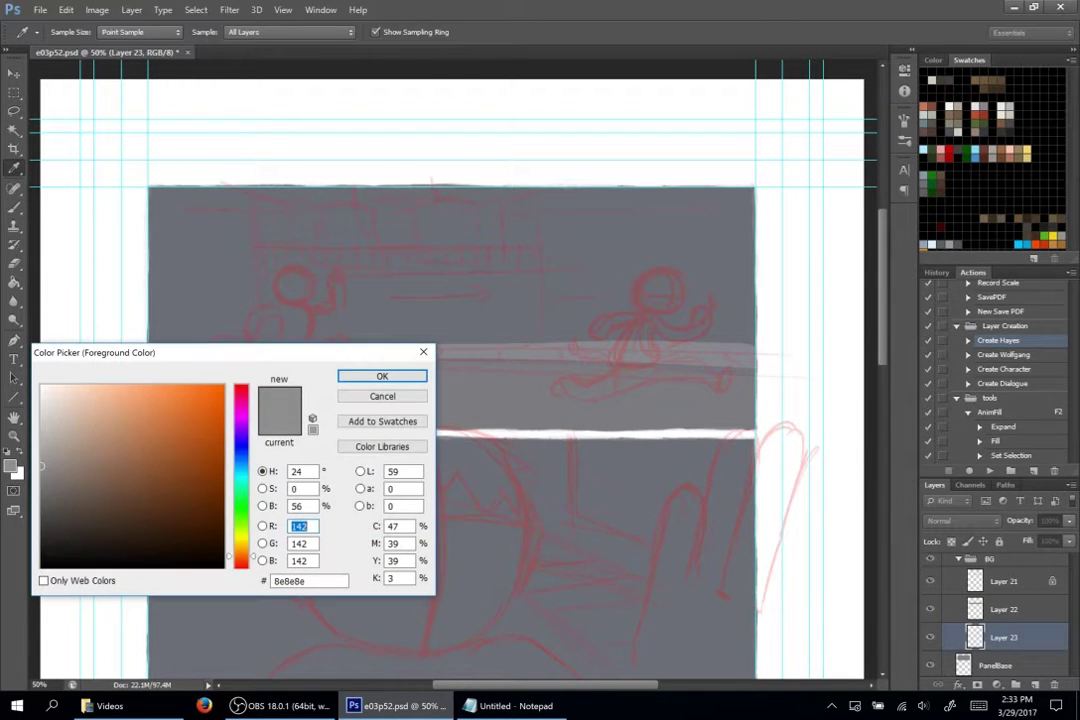
pyautogui.click(388, 394)
pyautogui.click(985, 152)
pyautogui.moveTo(540, 211); pyautogui.dragTo(540, 341)
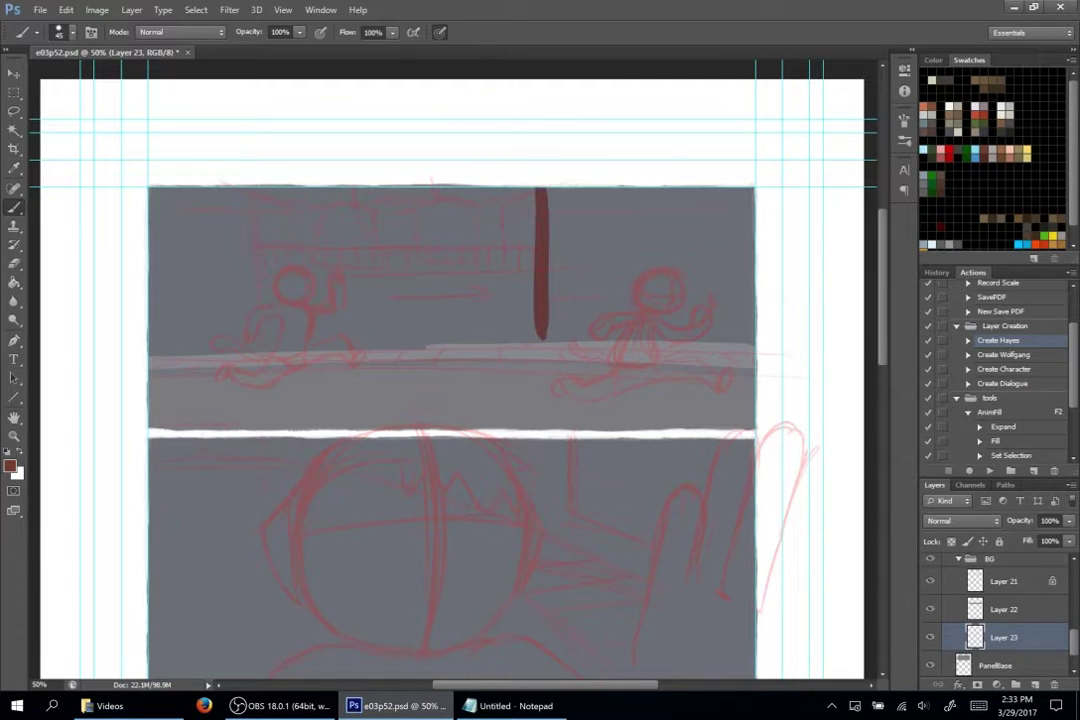
pyautogui.moveTo(258, 188); pyautogui.dragTo(258, 352)
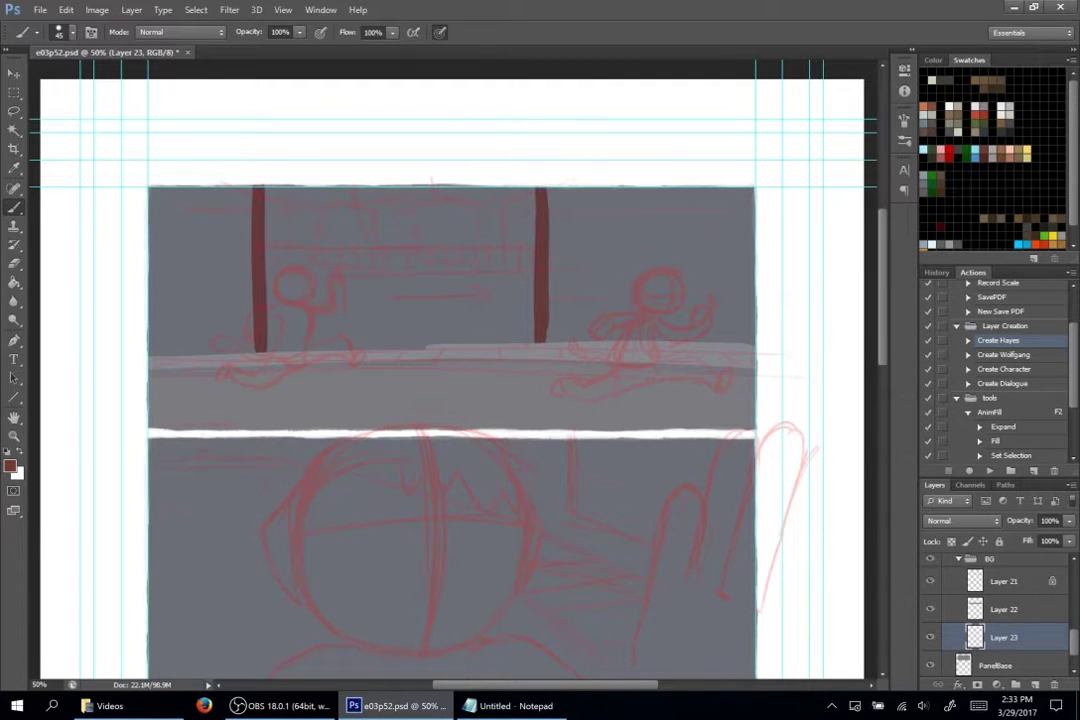
pyautogui.moveTo(150, 350); pyautogui.dragTo(253, 350)
pyautogui.moveTo(543, 338); pyautogui.dragTo(754, 336)
pyautogui.moveTo(546, 194); pyautogui.dragTo(555, 188)
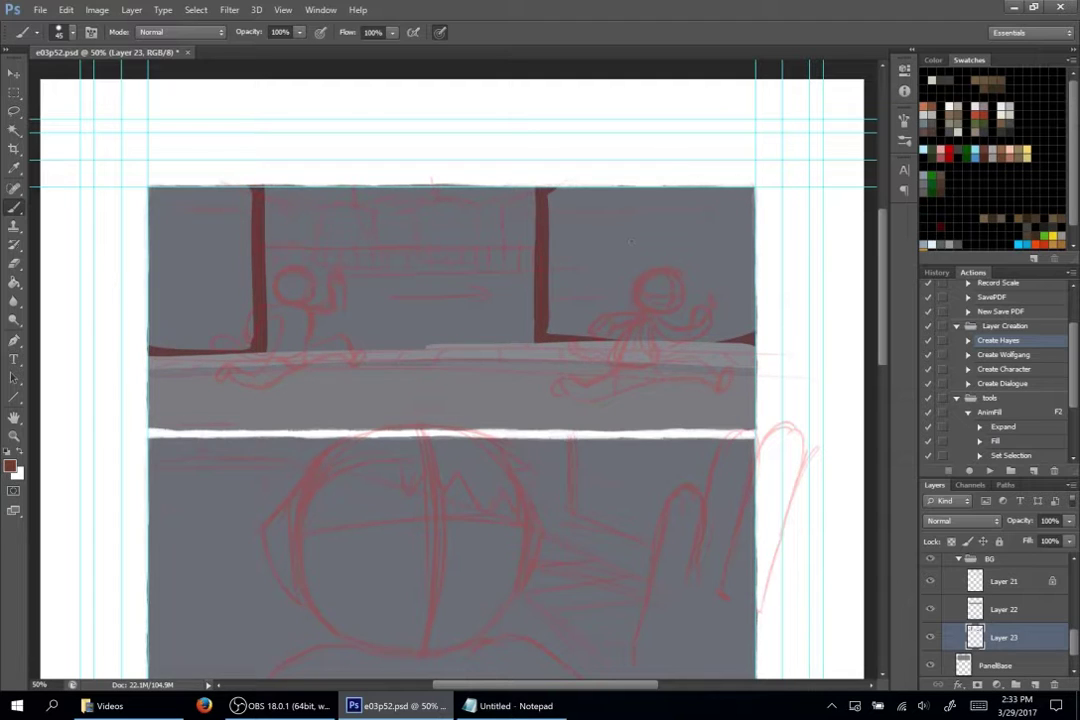
# - Select the insides of both building outlines with the Magic Wand and fill them with the AnimFill action
pyautogui.press('w')
pyautogui.click(668, 230)
pyautogui.keyDown('shift'); pyautogui.click(195, 243); pyautogui.keyUp('shift')
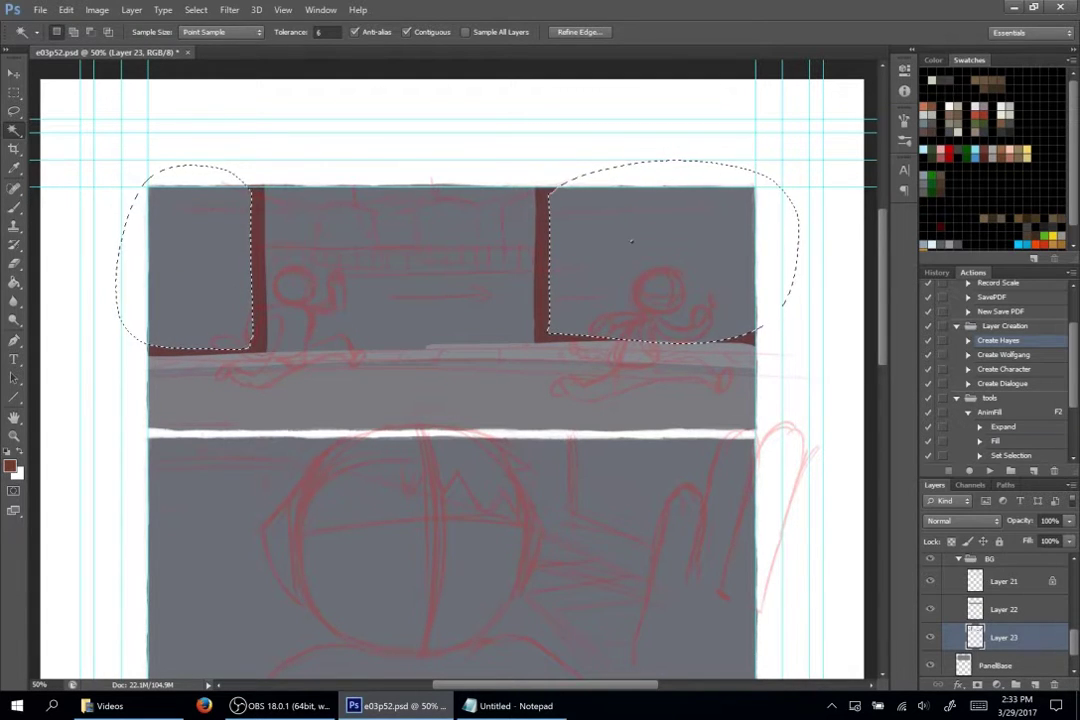
pyautogui.press('F2')
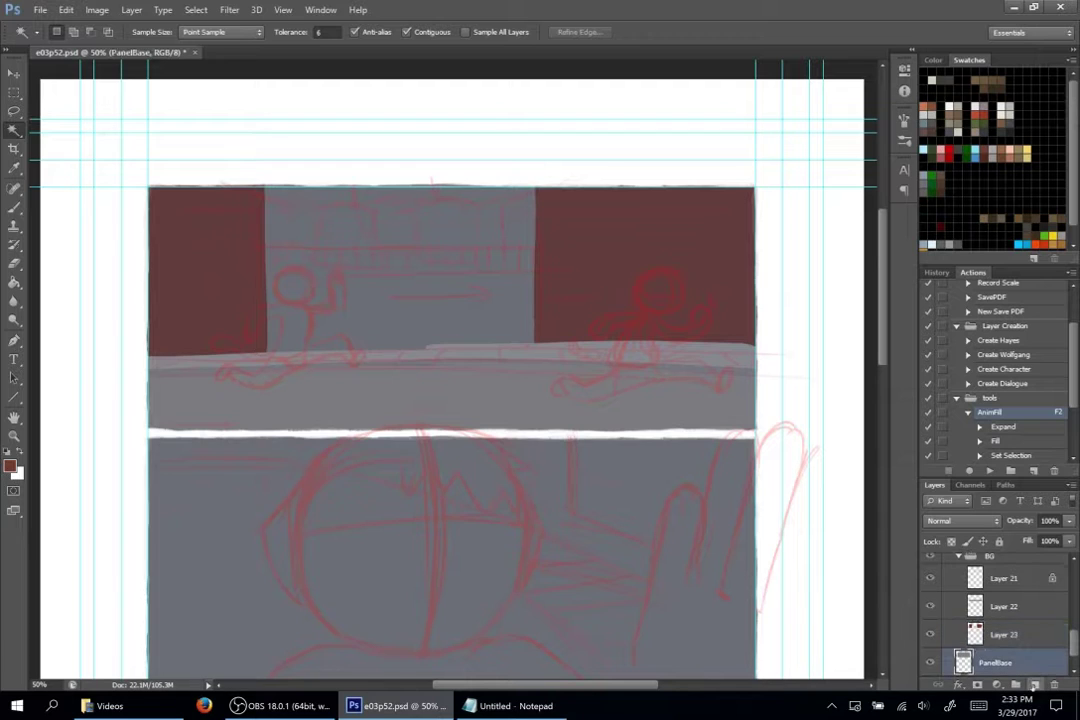
# - On the buildings layer, brush the inner edges of both dark red blocks farther into the gap between them
pyautogui.click(1010, 636)
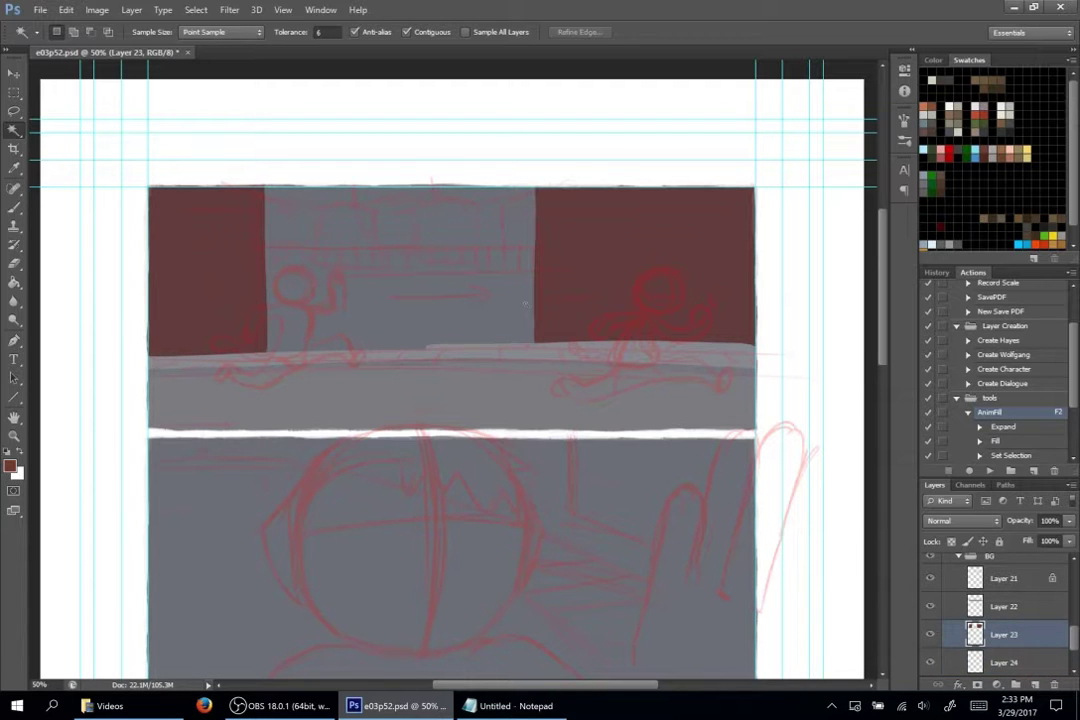
pyautogui.press('b')
pyautogui.moveTo(533, 339); pyautogui.dragTo(530, 170)
pyautogui.moveTo(276, 184)
pyautogui.mouseDown()
pyautogui.moveTo(271, 303)
pyautogui.moveTo(282, 319)
pyautogui.moveTo(257, 352)
pyautogui.moveTo(270, 325)
pyautogui.moveTo(262, 258)
pyautogui.mouseUp()
# - On Layer 24, paint a dark green grass area in the lower part of the gap between the buildings
pyautogui.click(1004, 663)
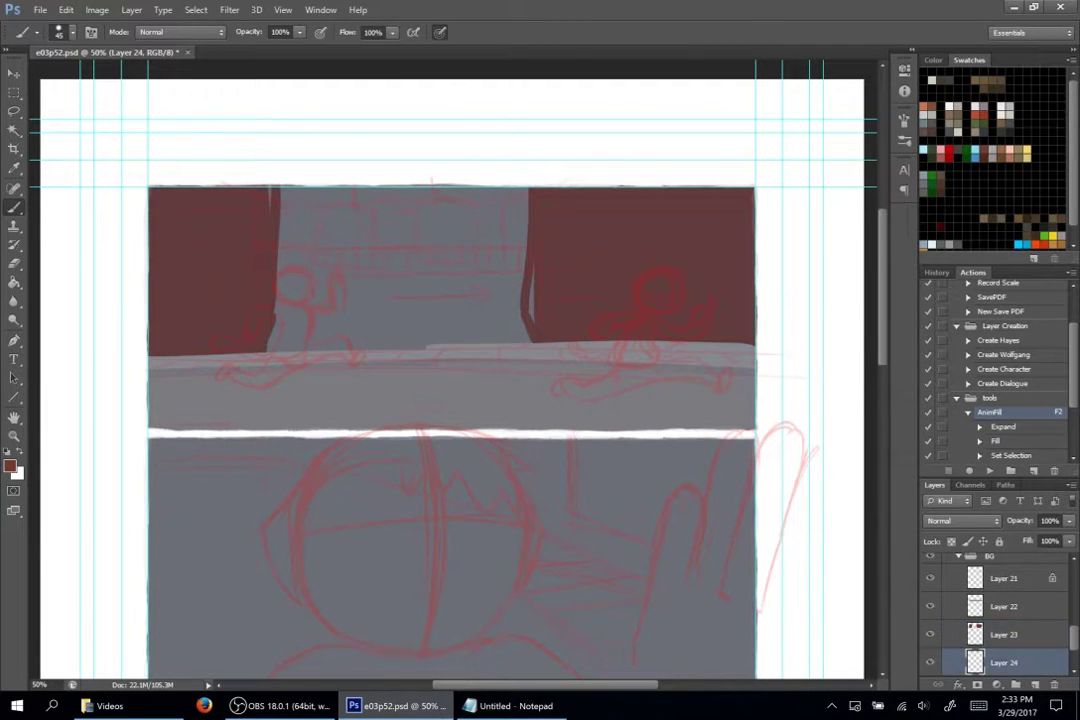
pyautogui.click(940, 178)
pyautogui.moveTo(307, 287)
pyautogui.mouseDown()
pyautogui.moveTo(597, 280)
pyautogui.moveTo(238, 302)
pyautogui.moveTo(455, 290)
pyautogui.moveTo(577, 310)
pyautogui.moveTo(239, 341)
pyautogui.moveTo(378, 331)
pyautogui.moveTo(572, 340)
pyautogui.moveTo(258, 348)
pyautogui.moveTo(331, 346)
pyautogui.mouseUp()
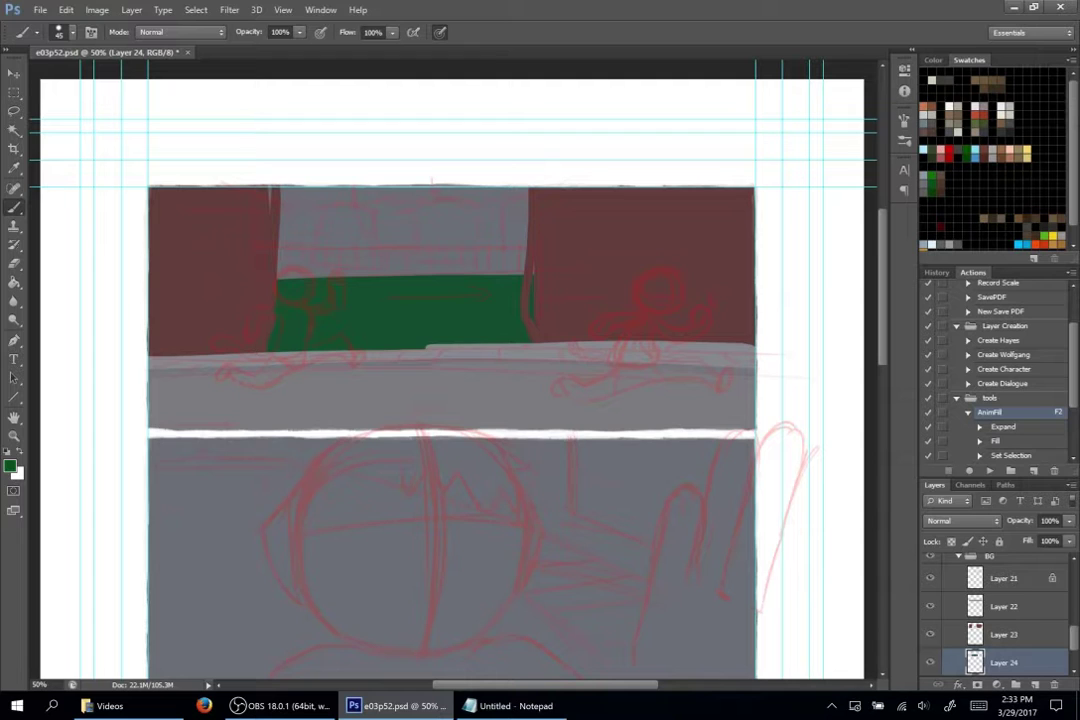
# - Add a new layer, set the foreground to #eff2e7 and paint an off-white fence band along the top of the green area
pyautogui.click(1035, 685)
pyautogui.click(10, 463)
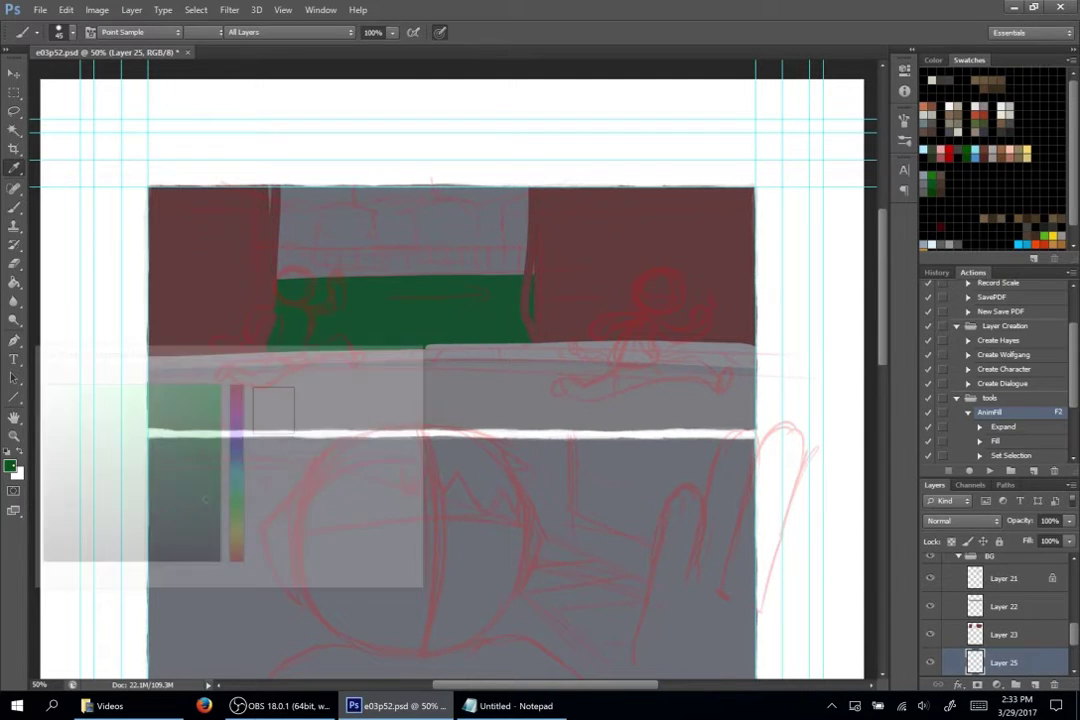
pyautogui.click(52, 403)
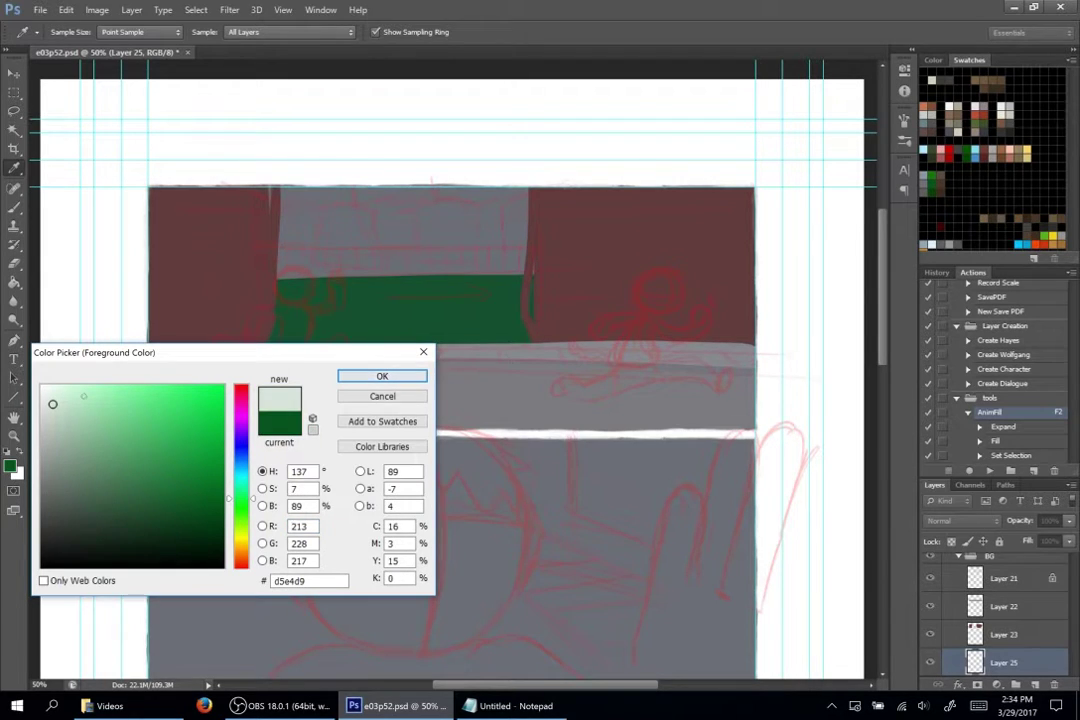
pyautogui.click(49, 394)
pyautogui.click(241, 530)
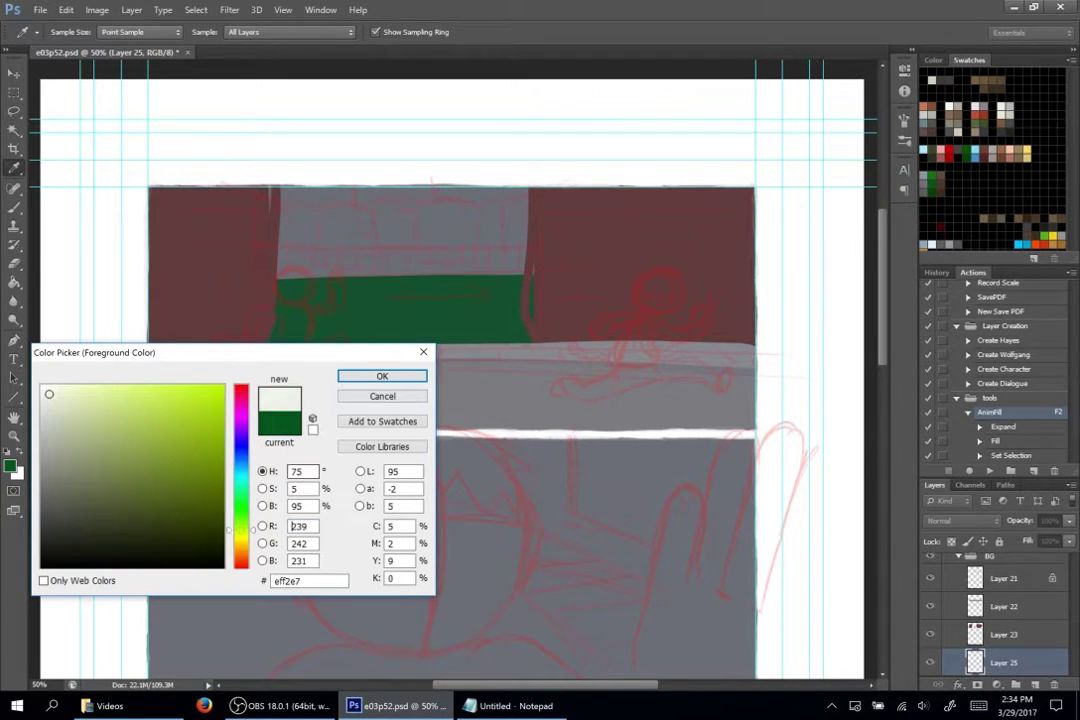
pyautogui.click(382, 376)
pyautogui.moveTo(271, 253); pyautogui.dragTo(604, 247)
pyautogui.moveTo(259, 274); pyautogui.dragTo(567, 261)
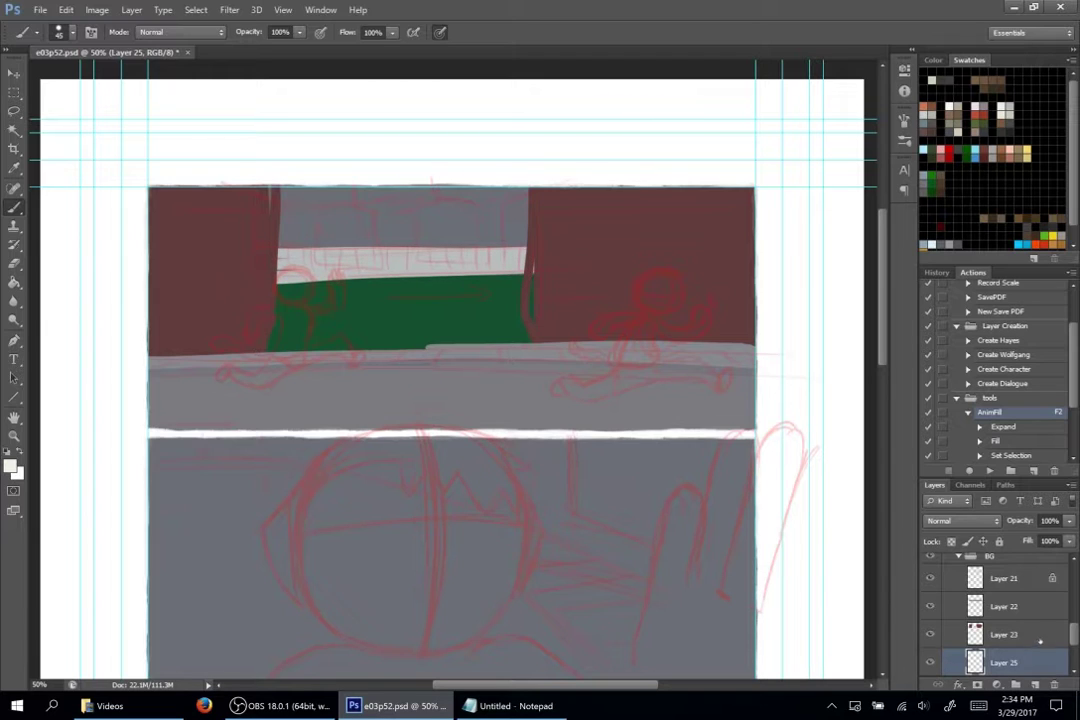
# - On Layer 24, paint a dark green grass strip just above the off-white fence between the buildings
pyautogui.scroll(-2, 1044, 640)
pyautogui.click(1010, 614)
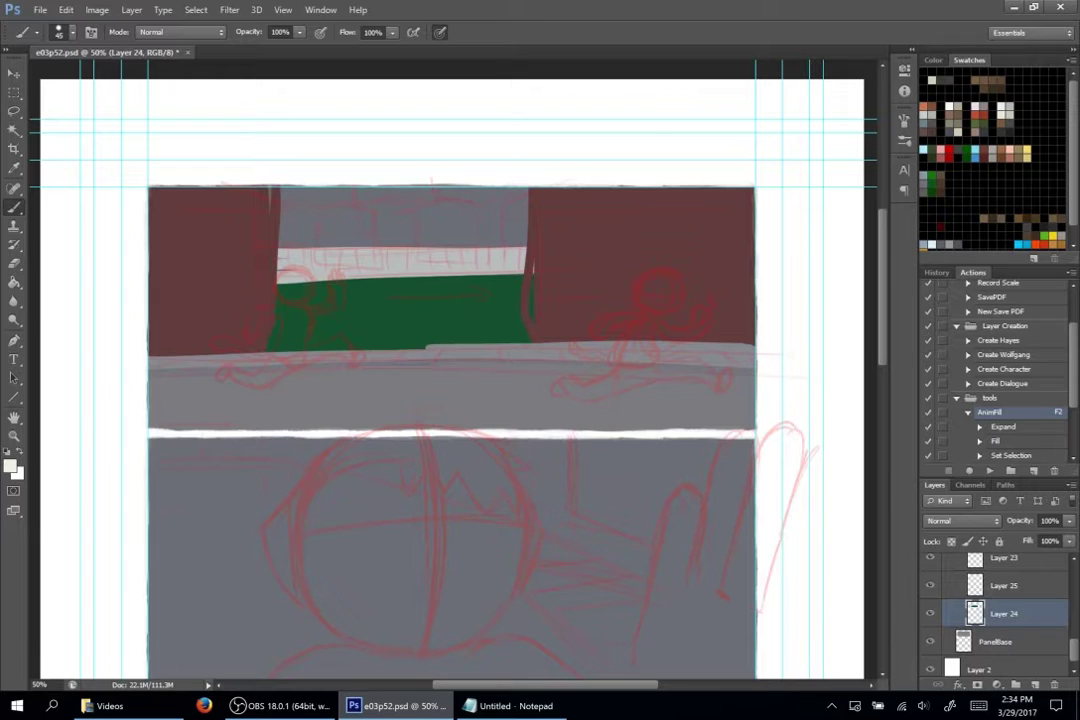
pyautogui.click(932, 186)
pyautogui.moveTo(274, 248); pyautogui.dragTo(532, 243)
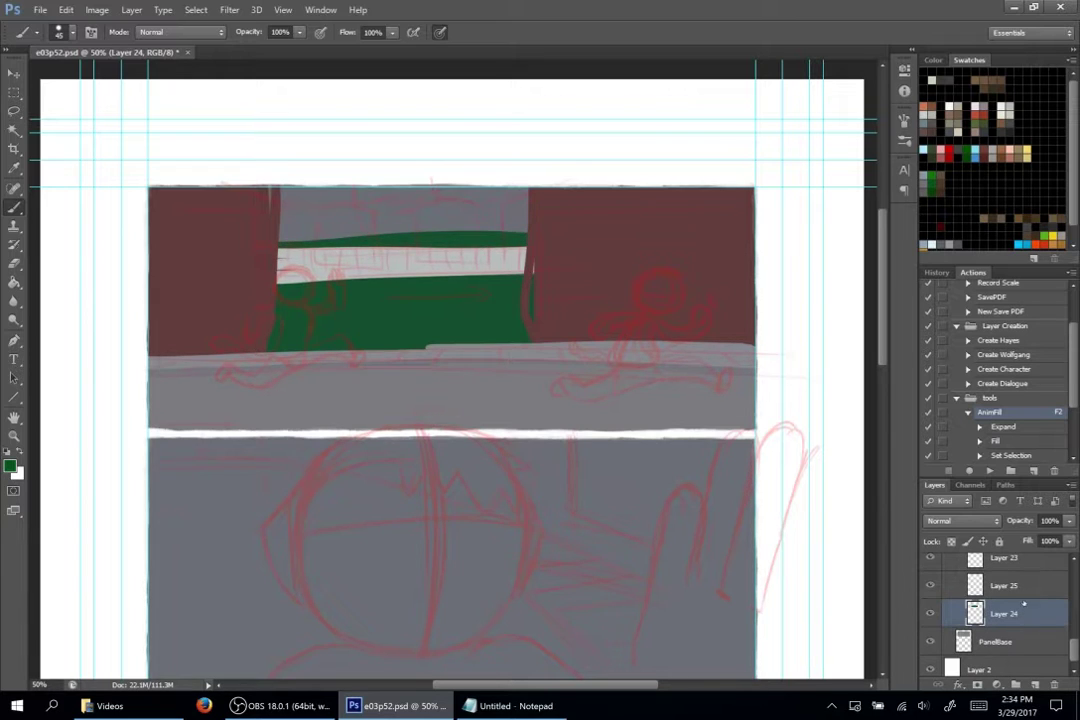
# - Add a new layer above Layer 24, choose the brown swatch and try freehand brush strokes above the fence
pyautogui.click(1035, 684)
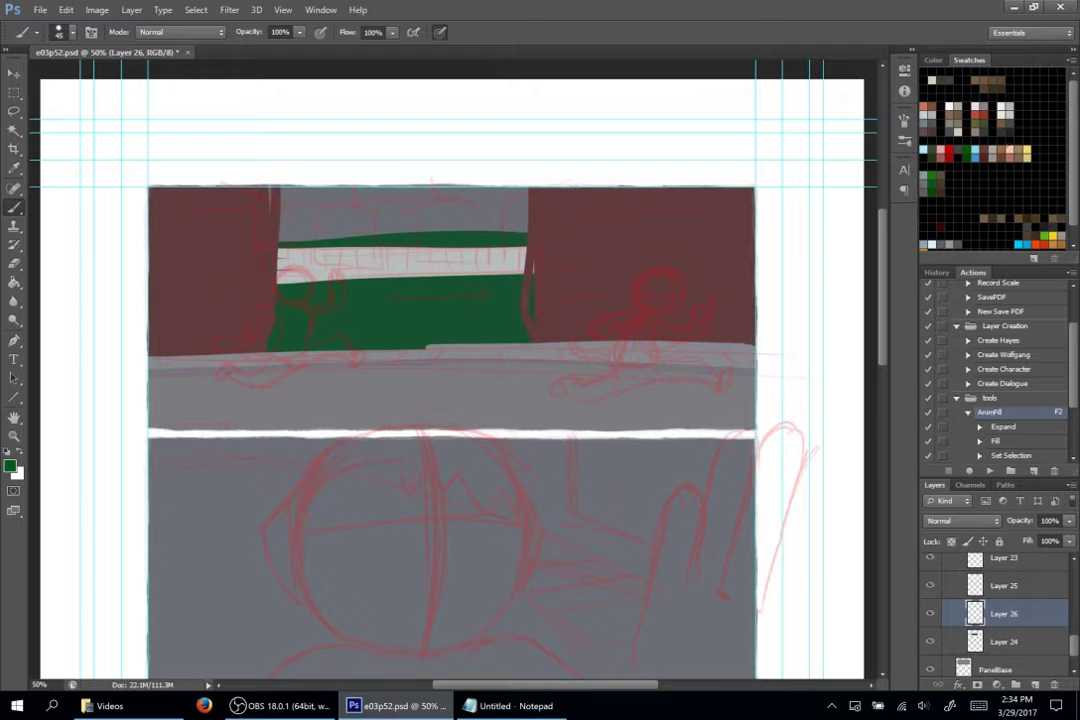
pyautogui.click(1010, 154)
pyautogui.moveTo(507, 212)
pyautogui.mouseDown()
pyautogui.moveTo(507, 243)
pyautogui.moveTo(517, 208)
pyautogui.moveTo(530, 231)
pyautogui.mouseUp()
pyautogui.moveTo(466, 208)
pyautogui.mouseDown()
pyautogui.moveTo(468, 242)
pyautogui.moveTo(428, 223)
pyautogui.mouseUp()
# - Switch the brush to the 237 px house-shaped tip
pyautogui.click(72, 33)
pyautogui.moveTo(163, 149); pyautogui.dragTo(163, 205)
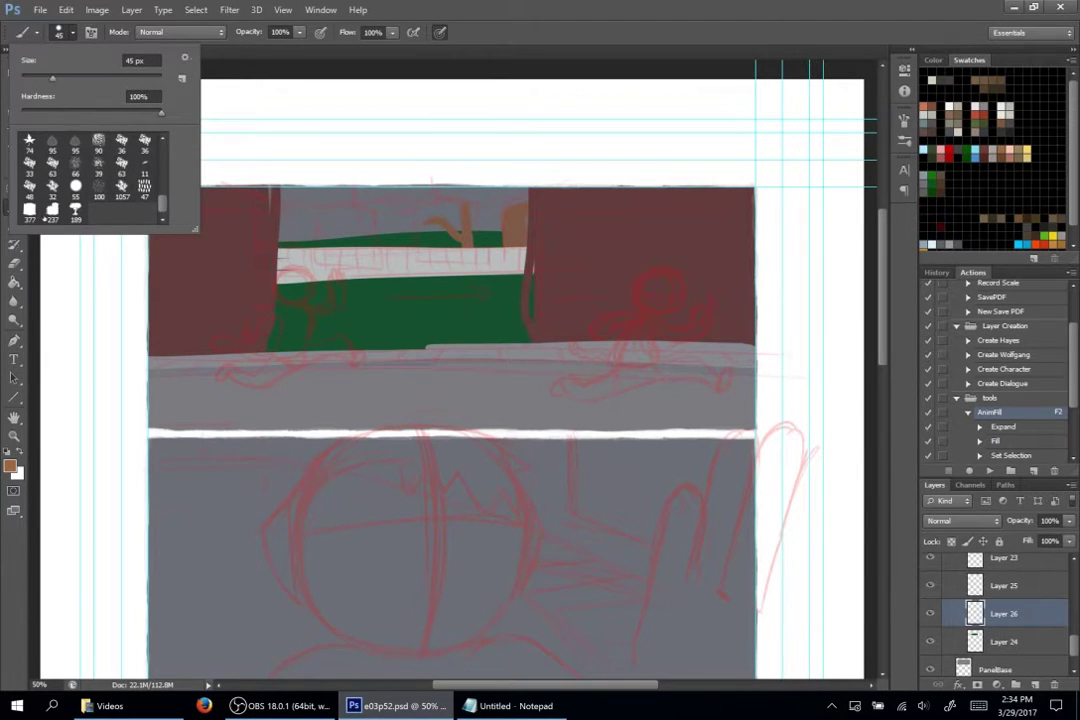
pyautogui.click(53, 211)
pyautogui.click(499, 242)
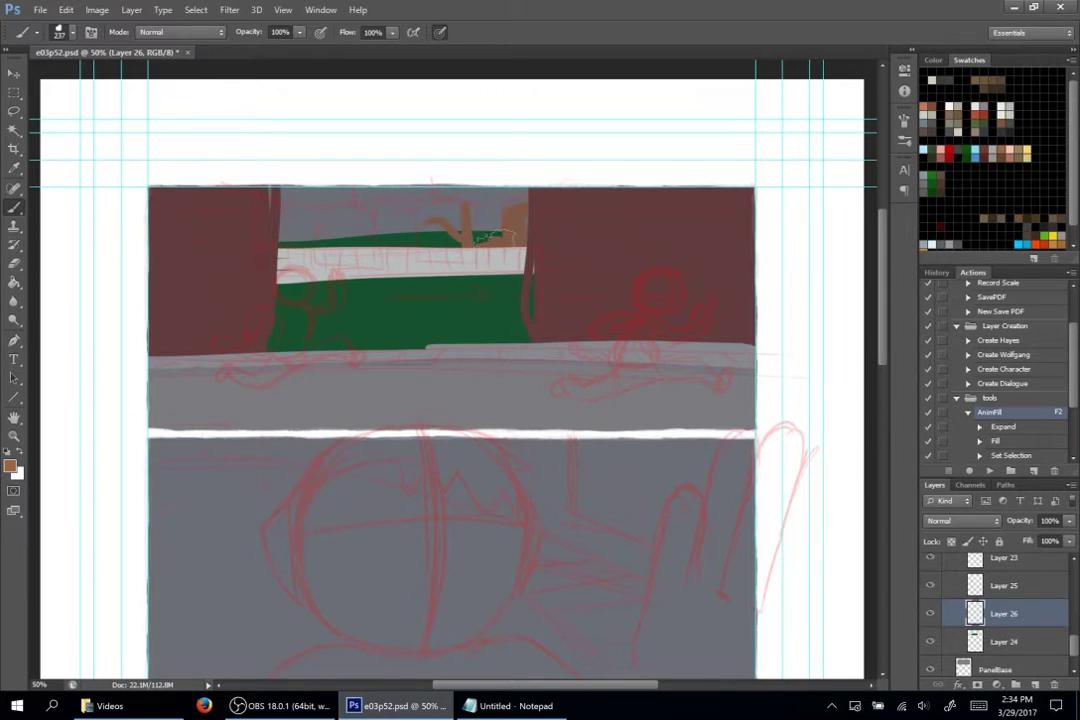
pyautogui.click(307, 244)
pyautogui.press(']')
pyautogui.press(']')
pyautogui.press(']')
pyautogui.press(']')
pyautogui.press(']')
pyautogui.moveTo(325, 242); pyautogui.dragTo(360, 262)
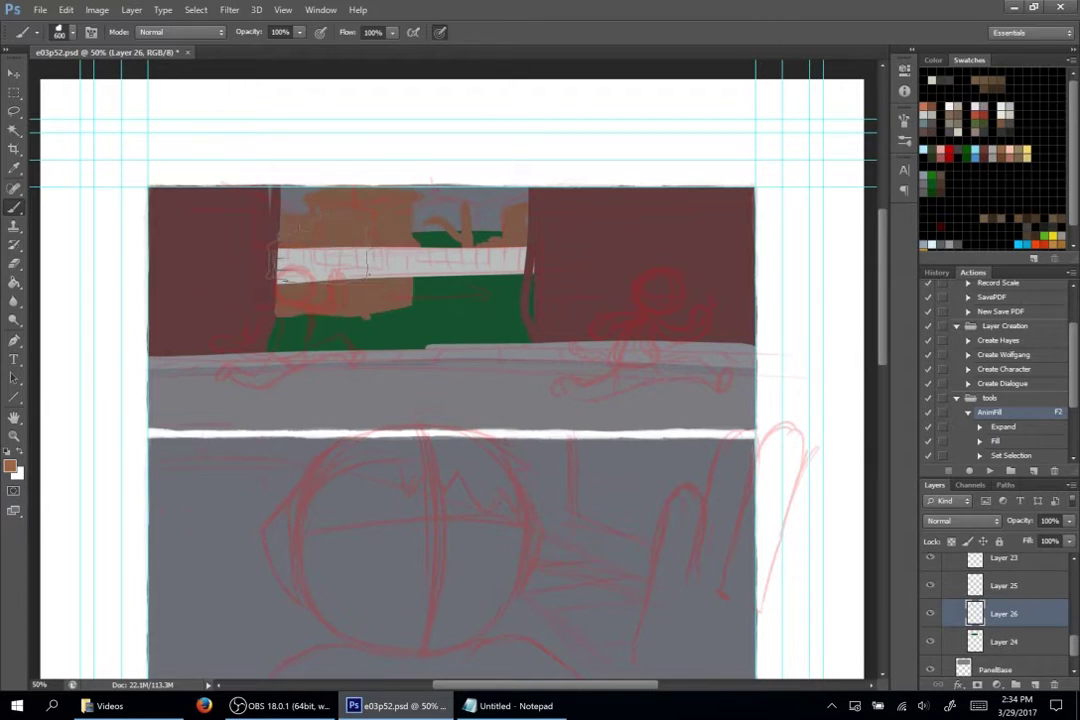
pyautogui.hotkey('ctrl', 'z')
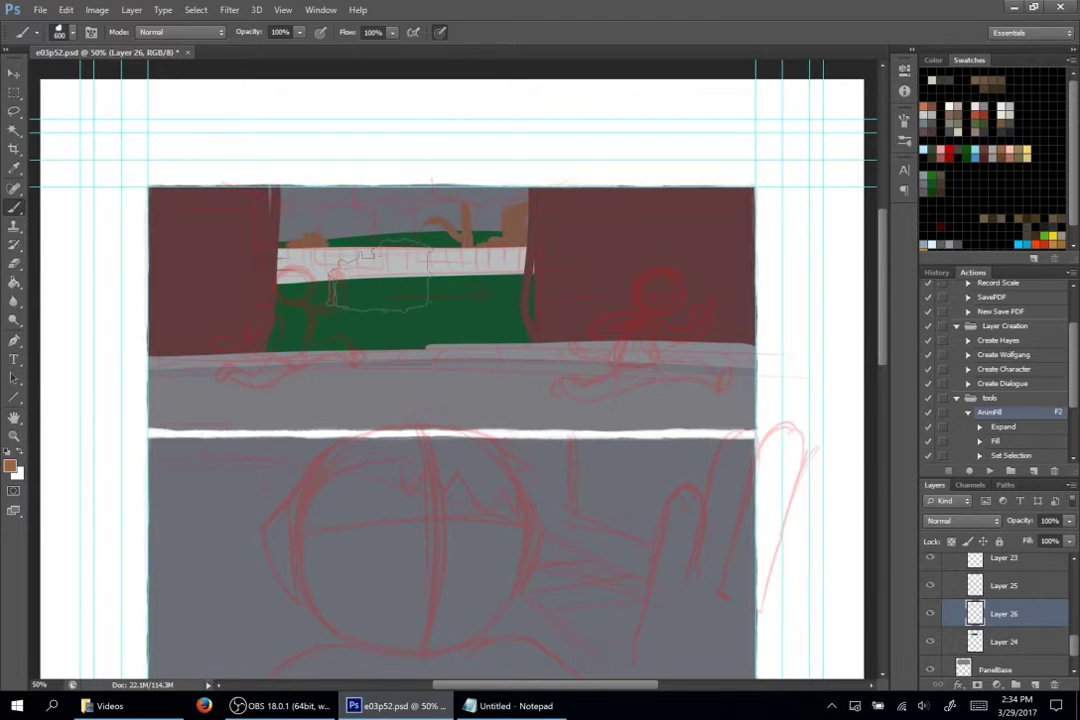
pyautogui.hotkey('ctrl', 'alt', 'z')
pyautogui.hotkey('ctrl', 'alt', 'z')
pyautogui.hotkey('ctrl', 'alt', 'z')
pyautogui.hotkey('ctrl', 'alt', 'z')
pyautogui.hotkey('ctrl', 'alt', 'z')
pyautogui.hotkey('ctrl', 'alt', 'z')
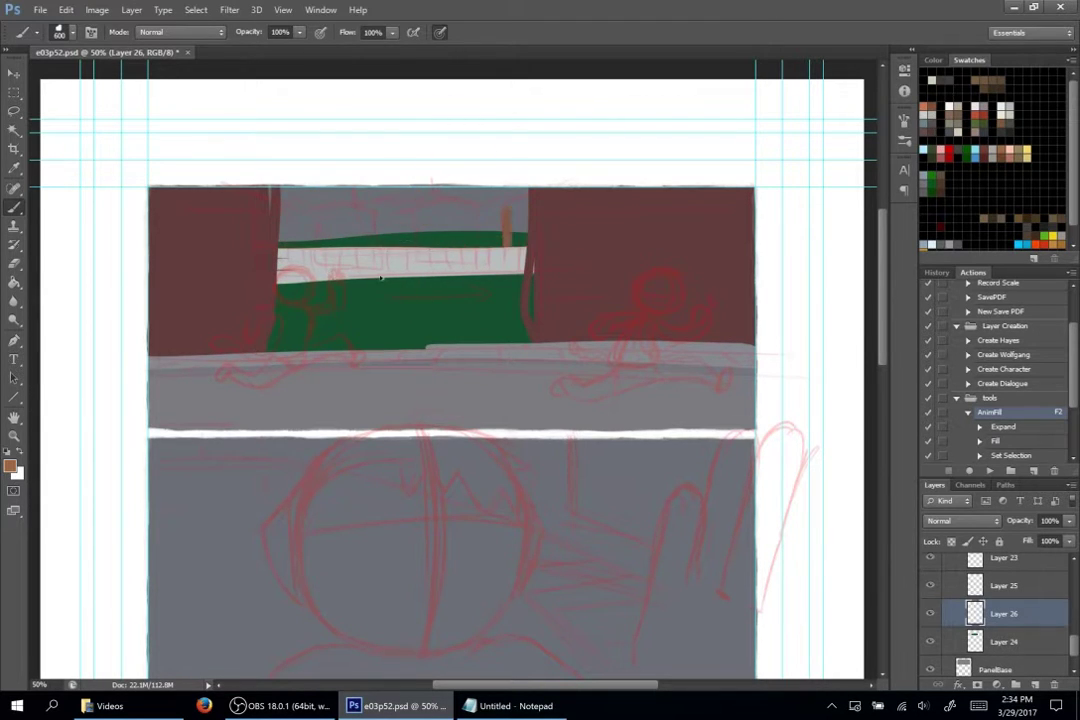
# - Reduce the house-shaped brush to 300 px and stamp a row of brown houses behind the fence on Layer 26
pyautogui.press('[')
pyautogui.press('[')
pyautogui.press('[')
pyautogui.moveTo(524, 230); pyautogui.dragTo(486, 242)
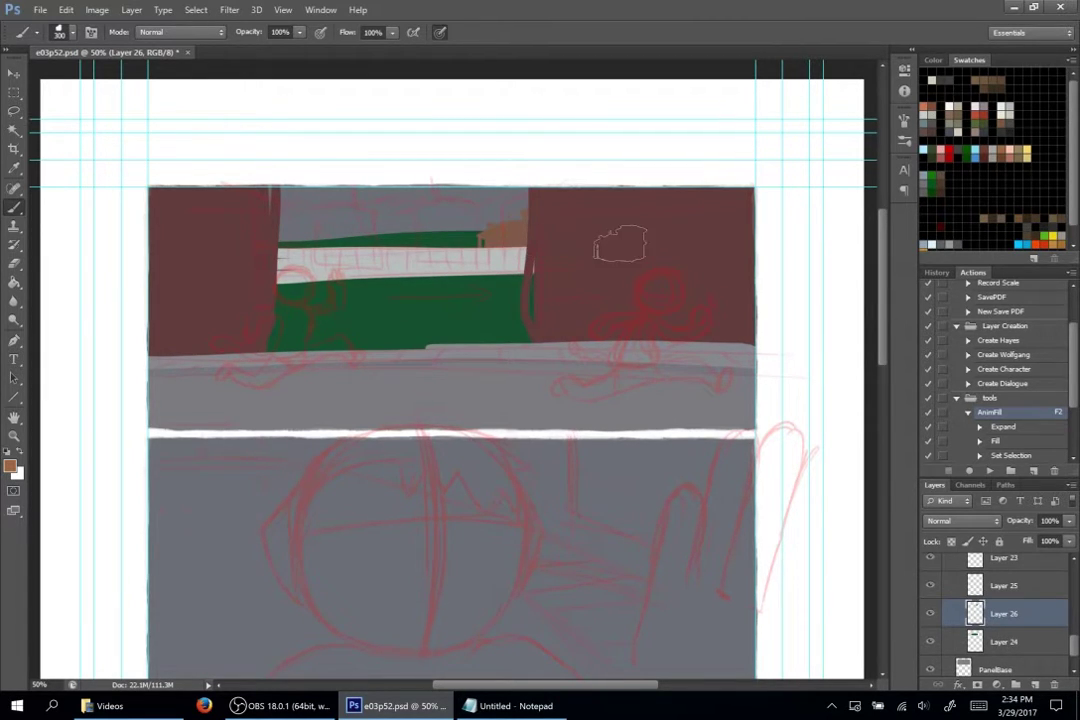
pyautogui.moveTo(280, 231); pyautogui.dragTo(300, 216)
pyautogui.moveTo(386, 225); pyautogui.dragTo(405, 219)
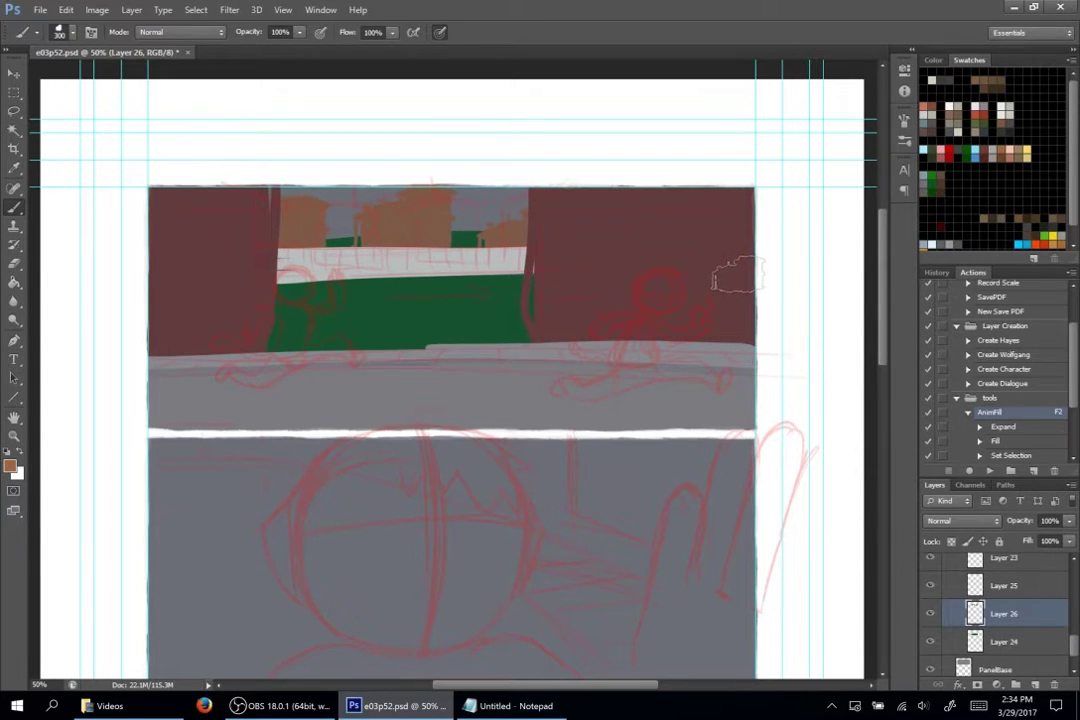
# - Add a new layer below Layer 24 and stamp blue-grey #8899a7 houses in the gaps between the brown ones
pyautogui.click(1012, 646)
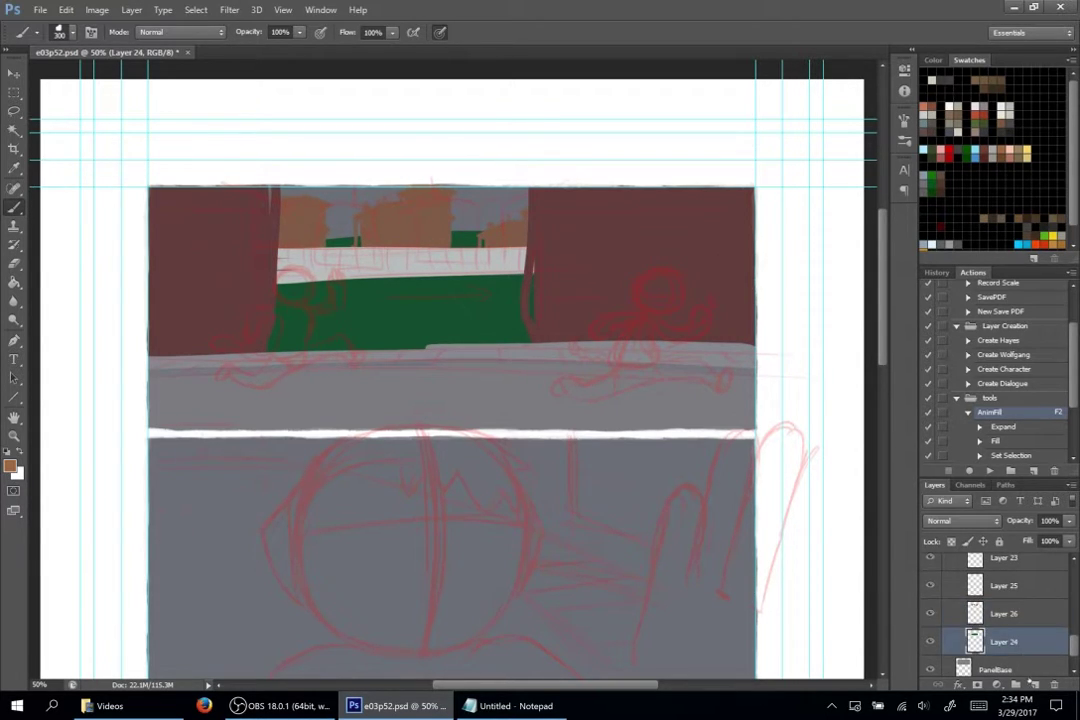
pyautogui.click(1035, 685)
pyautogui.moveTo(1011, 646); pyautogui.dragTo(1003, 670)
pyautogui.click(924, 176)
pyautogui.moveTo(288, 188)
pyautogui.mouseDown()
pyautogui.moveTo(363, 229)
pyautogui.moveTo(535, 229)
pyautogui.mouseUp()
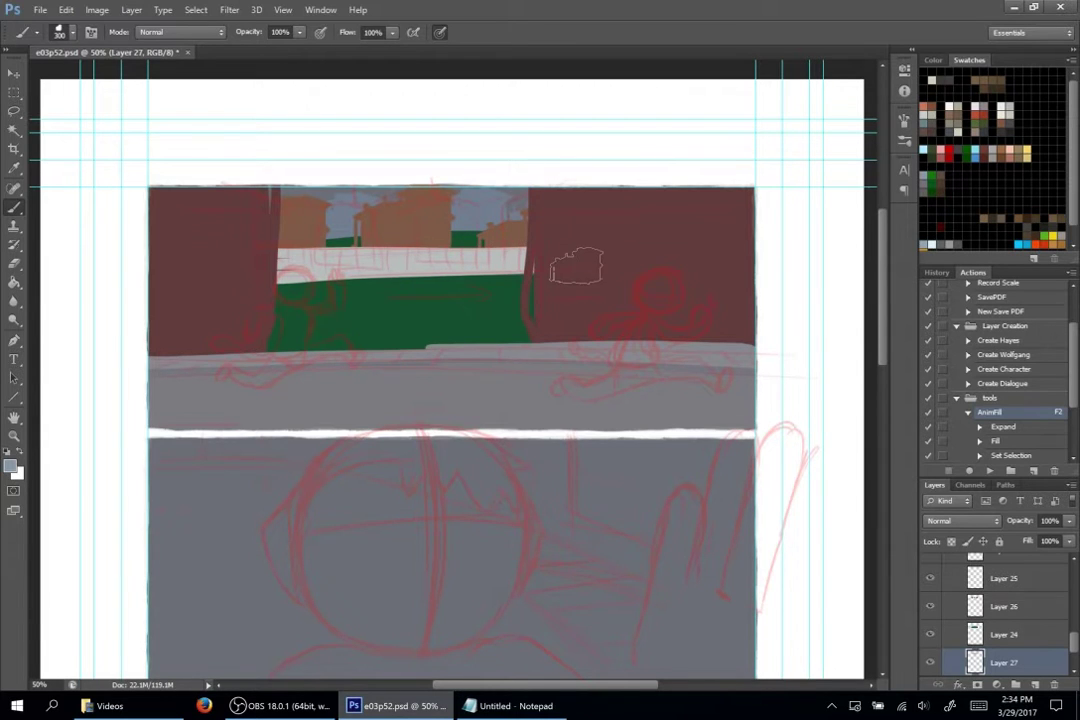
# - Delete the PanelBase layer beneath Layer 27
pyautogui.scroll(-2, 988, 606)
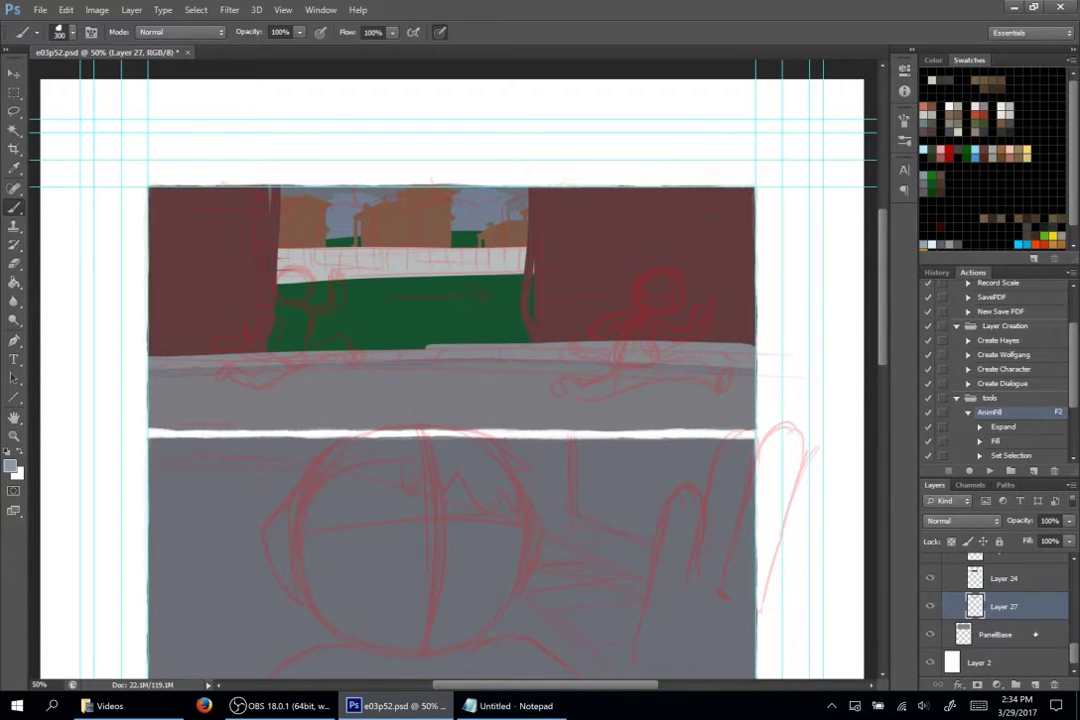
pyautogui.click(1053, 639)
pyautogui.click(1057, 685)
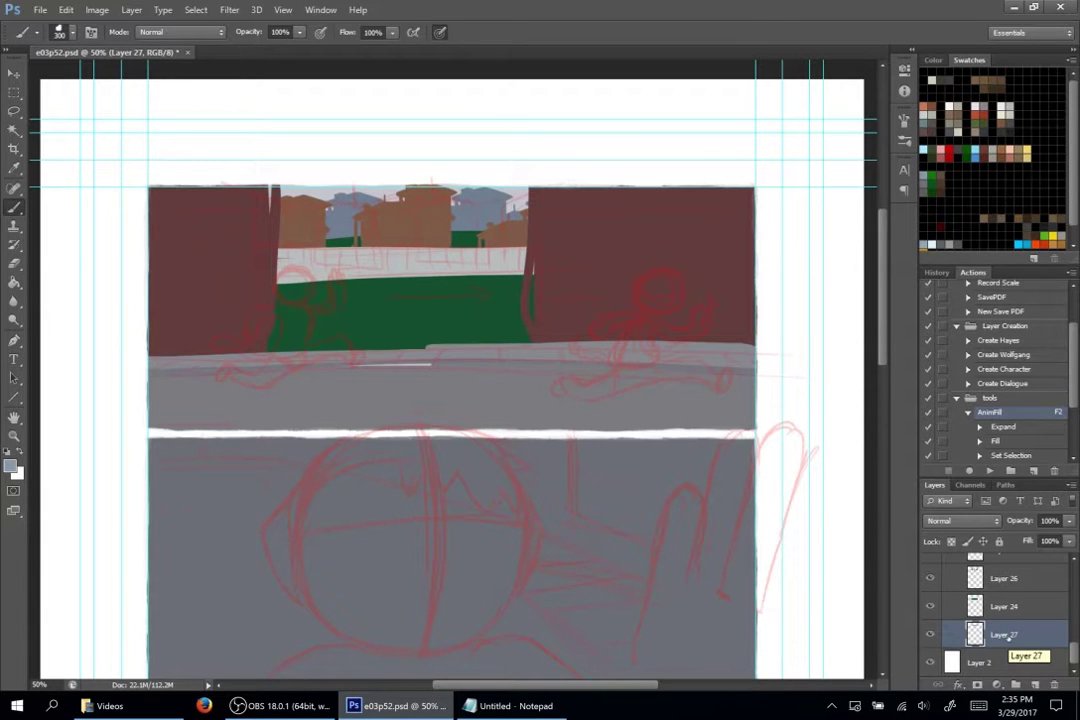
# - Set the foreground colour to dark blue #00213c
pyautogui.click(11, 466)
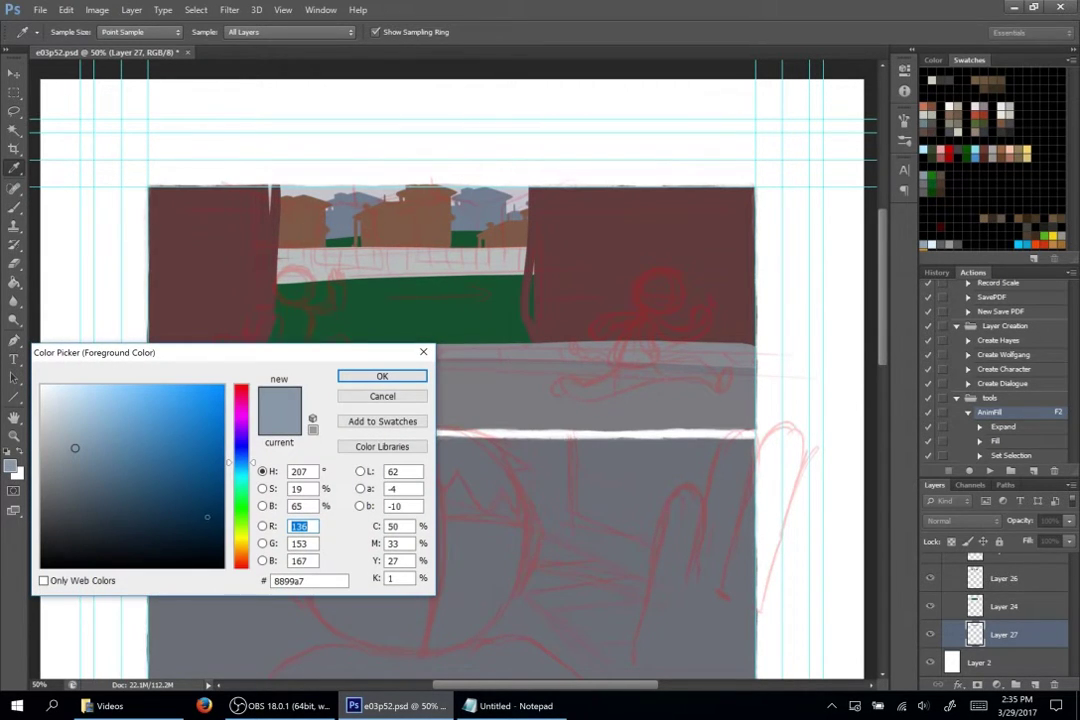
pyautogui.moveTo(206, 516)
pyautogui.mouseDown()
pyautogui.moveTo(222, 510)
pyautogui.moveTo(222, 526)
pyautogui.mouseUp()
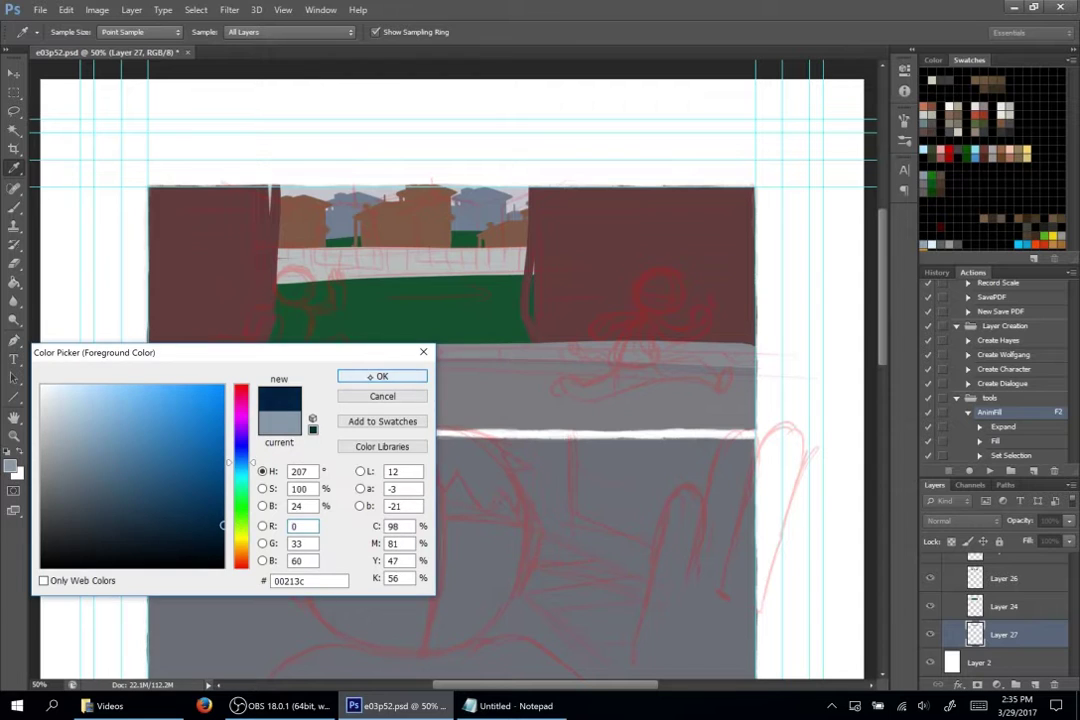
pyautogui.click(372, 377)
# - Set the background colour to dark navy #05144a
pyautogui.click(18, 471)
pyautogui.click(241, 469)
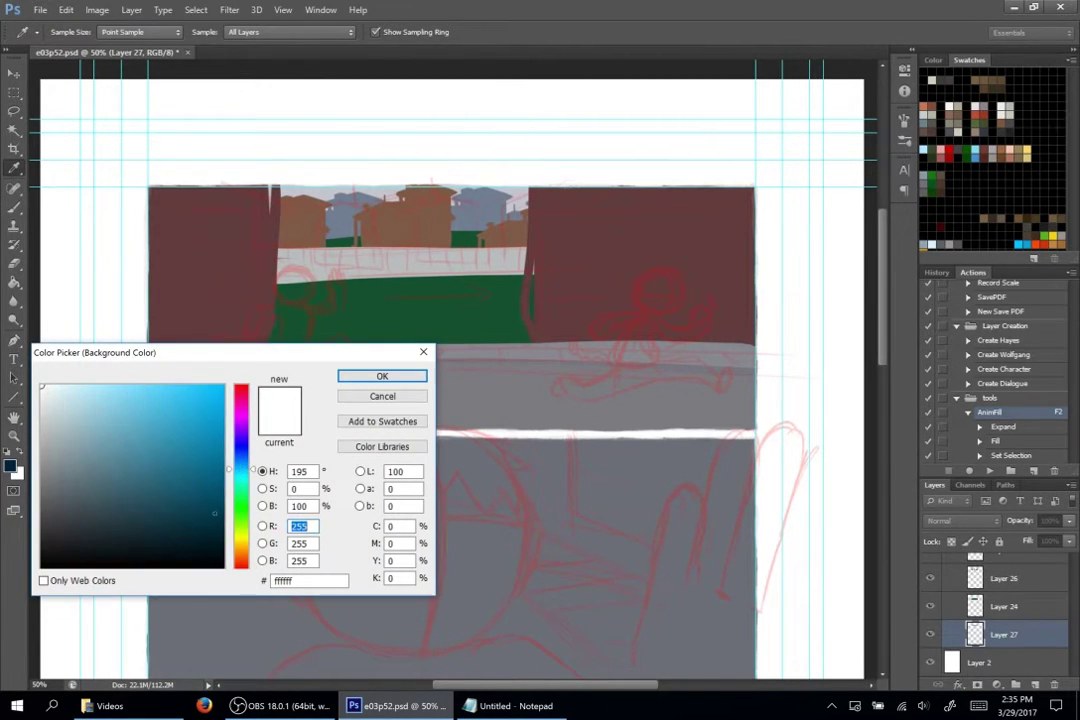
pyautogui.moveTo(121, 542)
pyautogui.mouseDown()
pyautogui.moveTo(92, 523)
pyautogui.moveTo(223, 524)
pyautogui.mouseUp()
pyautogui.click(241, 452)
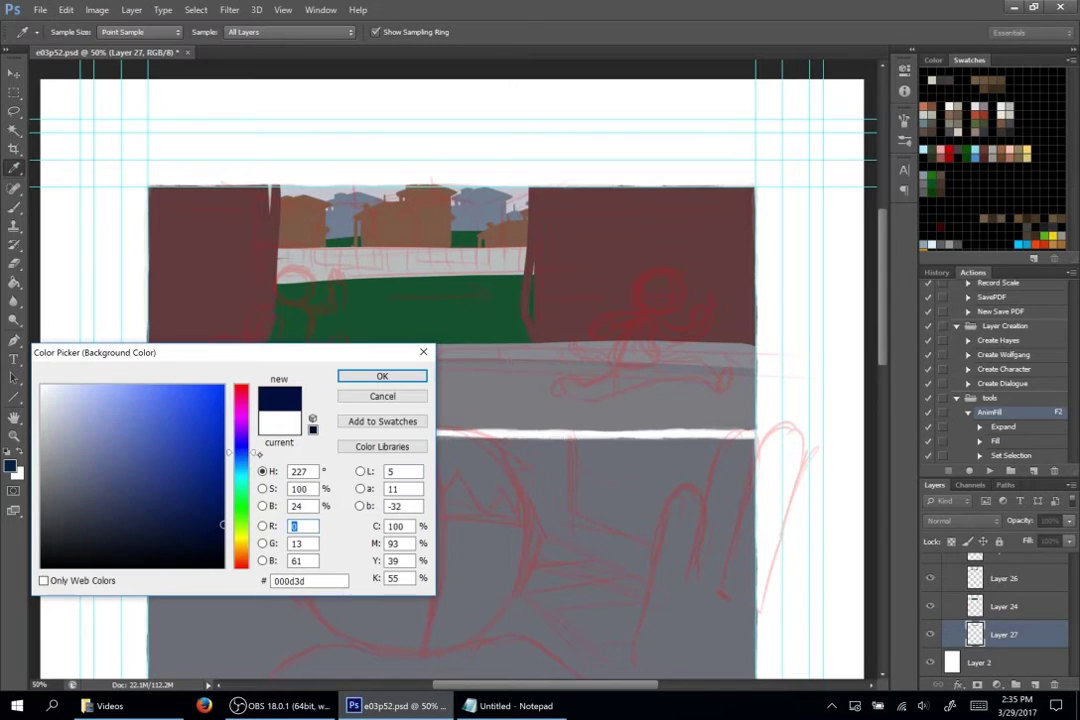
pyautogui.click(212, 515)
pyautogui.click(382, 377)
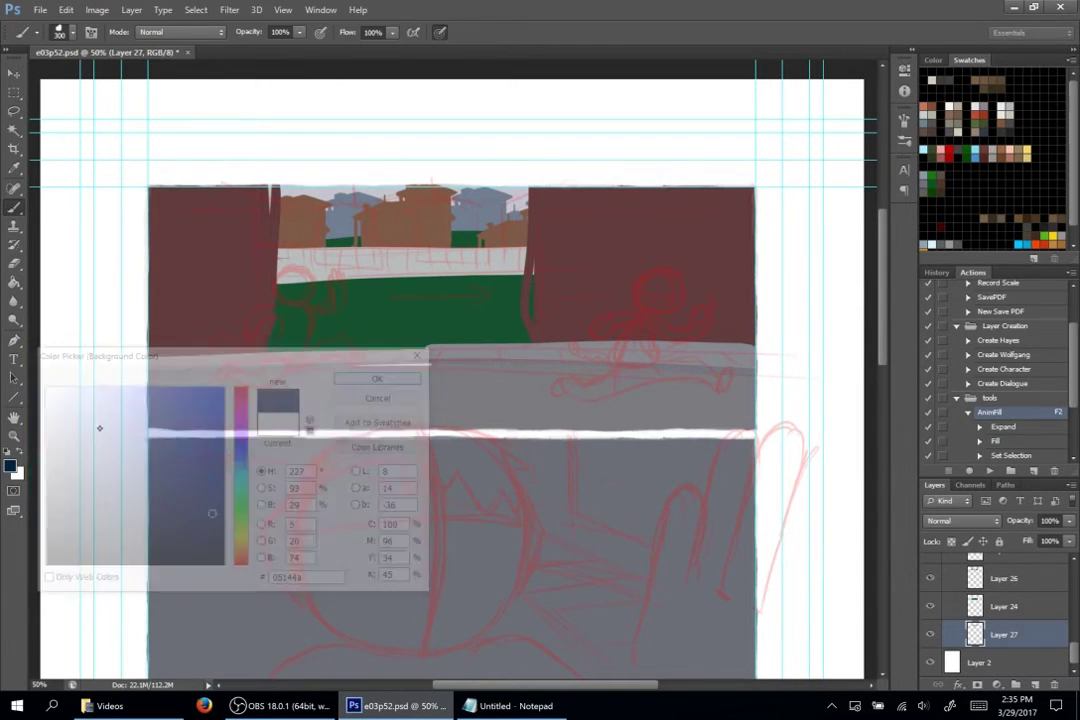
# - Darken the foreground colour to a near-black navy and choose the Gradient tool
pyautogui.click(10, 464)
pyautogui.click(223, 547)
pyautogui.click(384, 377)
pyautogui.click(14, 263)
pyautogui.click(14, 262)
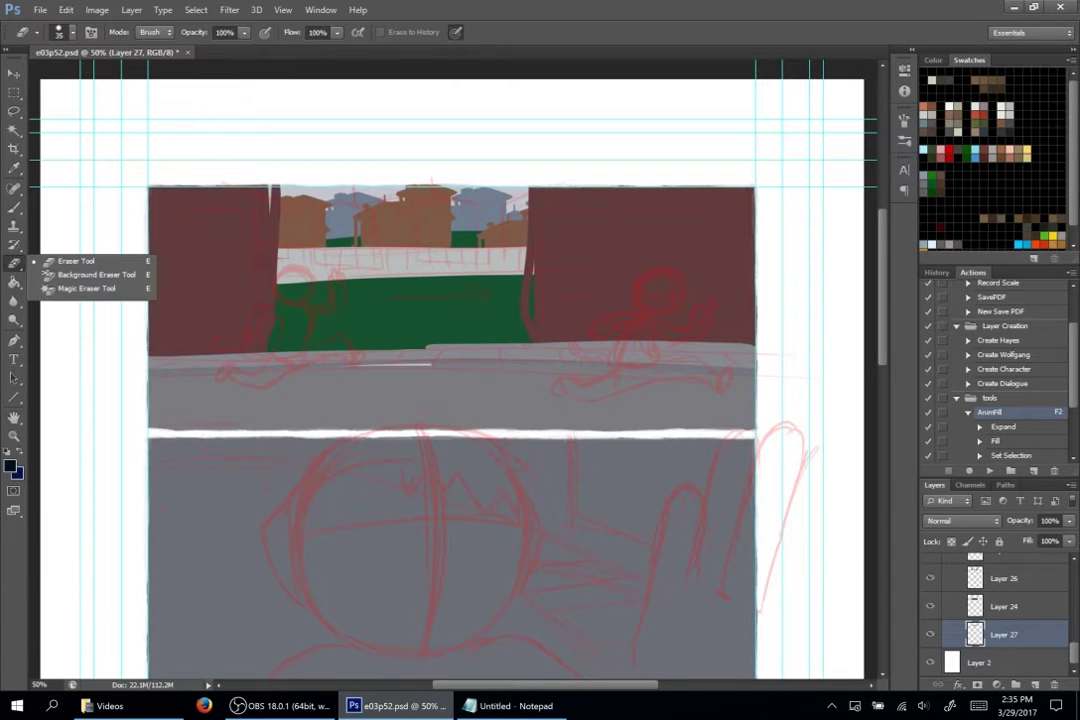
pyautogui.click(14, 281)
pyautogui.click(78, 280)
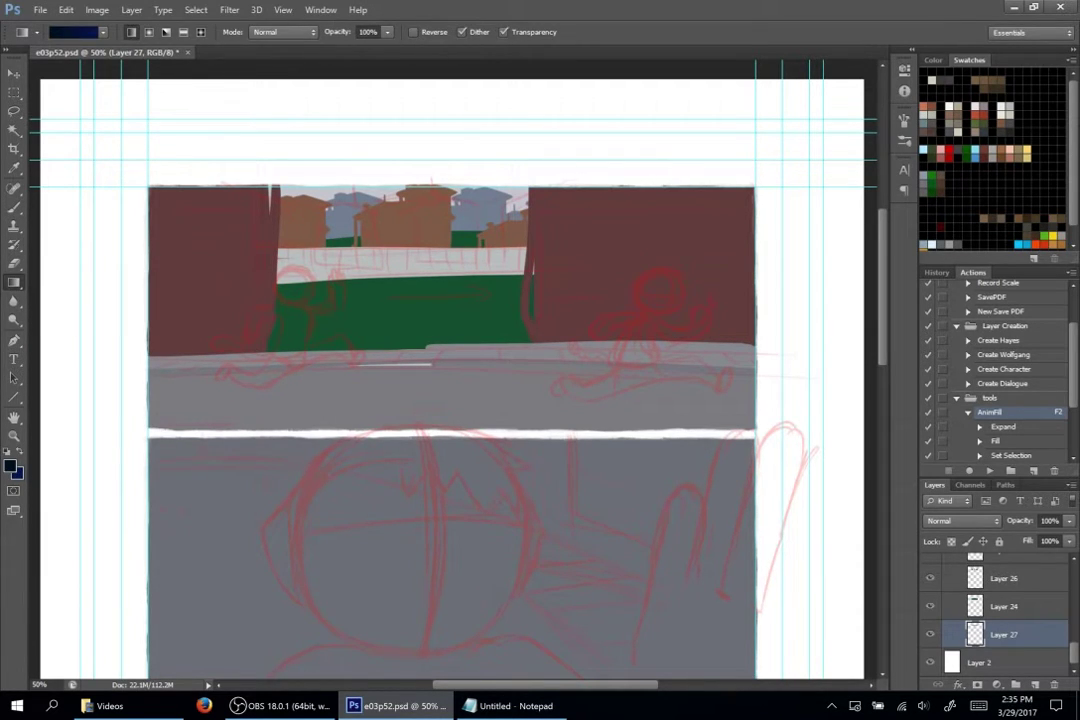
pyautogui.moveTo(297, 143); pyautogui.dragTo(297, 164)
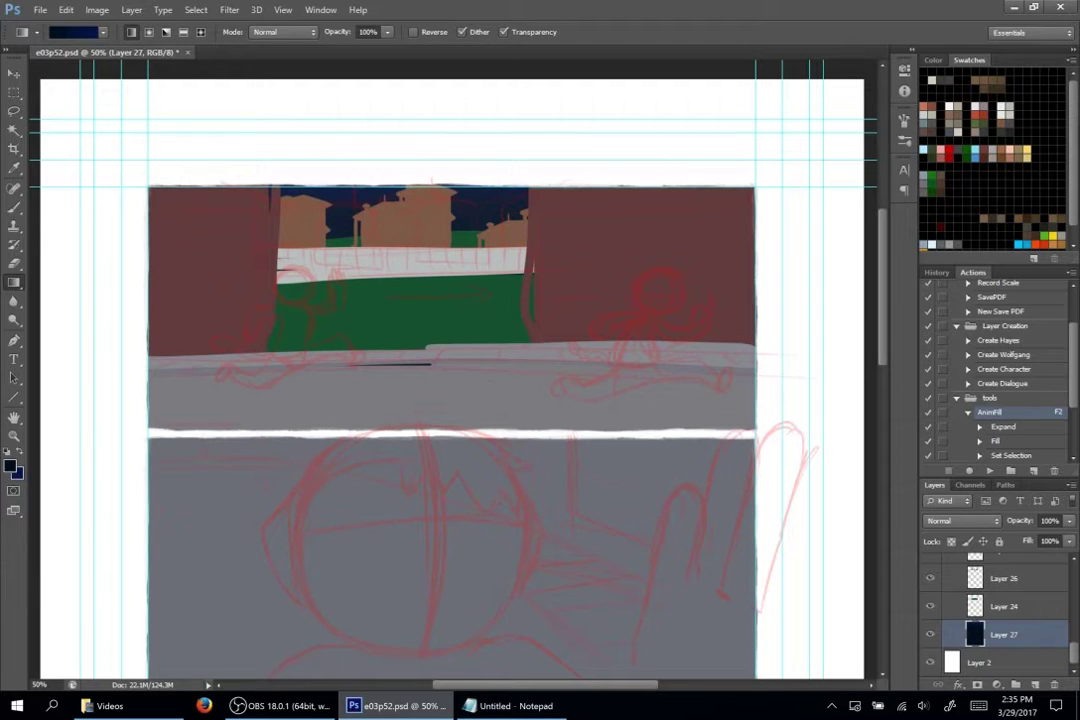
pyautogui.hotkey('ctrl', 'z')
pyautogui.moveTo(360, 158); pyautogui.dragTo(363, 193)
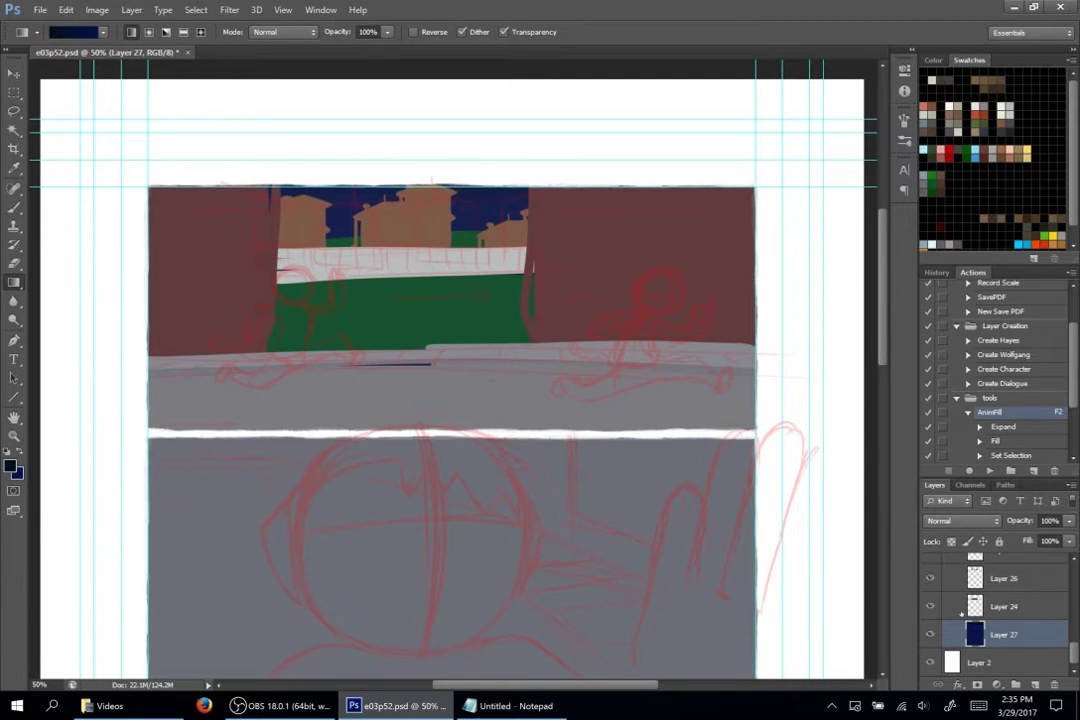
pyautogui.click(931, 607)
pyautogui.click(931, 607)
pyautogui.click(939, 271)
pyautogui.click(1002, 438)
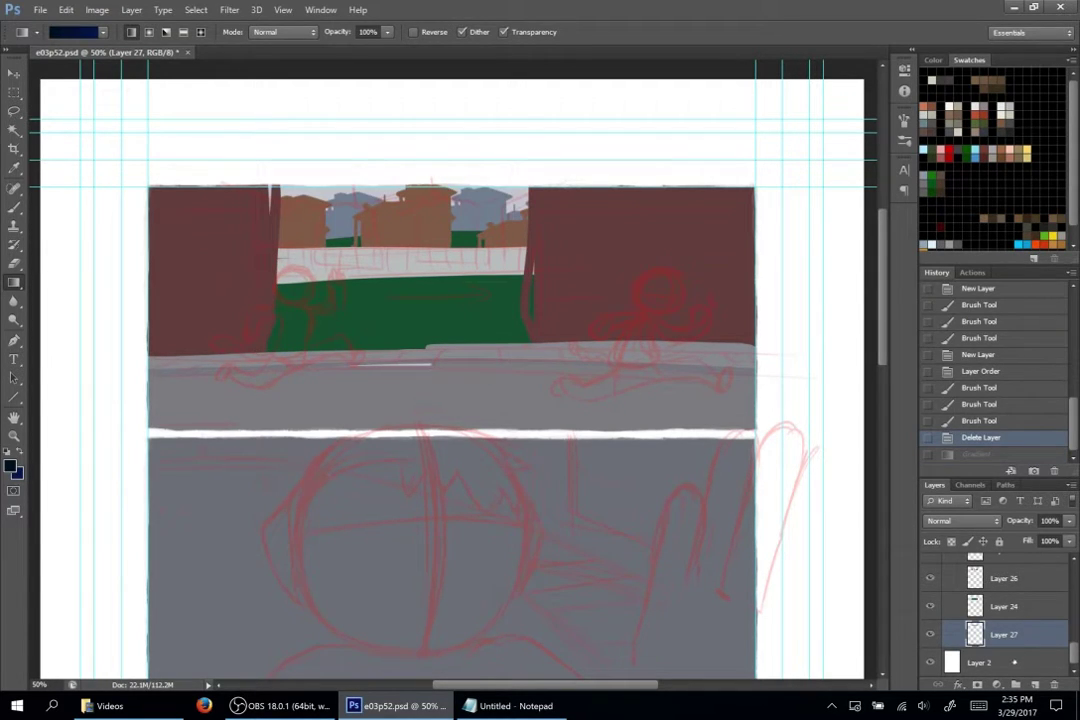
# - Add a new layer below Layer 27 and fill it with the dark navy gradient as a night sky
pyautogui.click(1014, 661)
pyautogui.click(1036, 685)
pyautogui.moveTo(1018, 658); pyautogui.dragTo(1018, 652)
pyautogui.moveTo(350, 366); pyautogui.dragTo(430, 364)
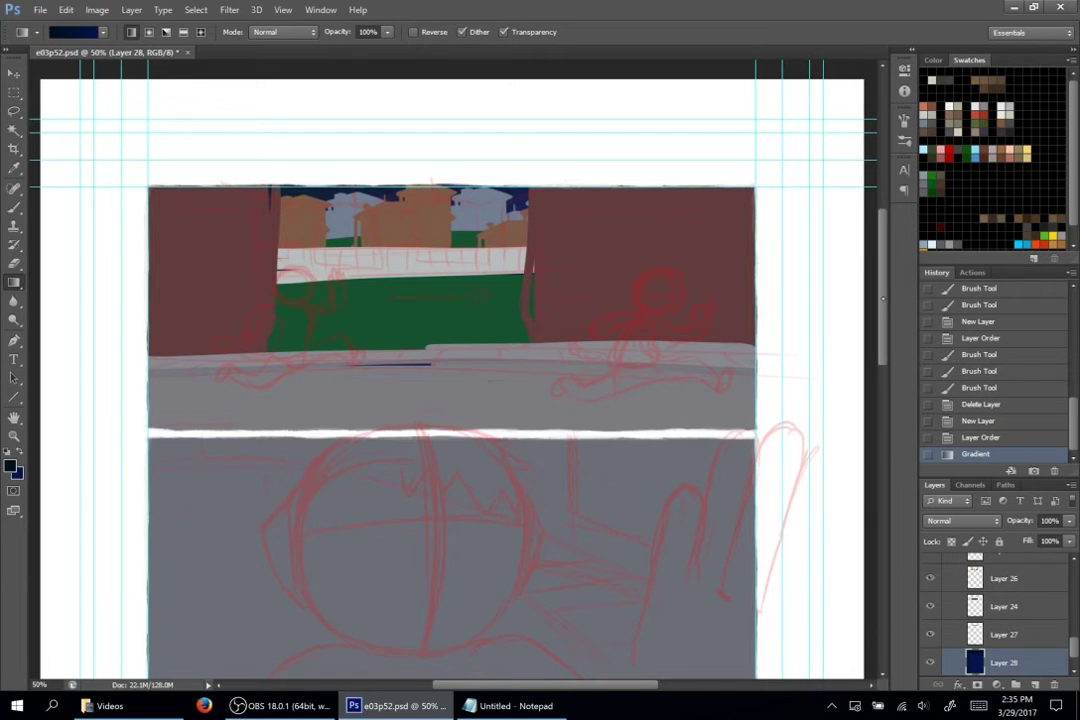
# - Collapse the BG group, select the Skin layer in the Wolfgang group and choose the orange skin swatch
pyautogui.moveTo(883, 298); pyautogui.dragTo(885, 316)
pyautogui.scroll(-3, 1000, 610)
pyautogui.click(983, 648)
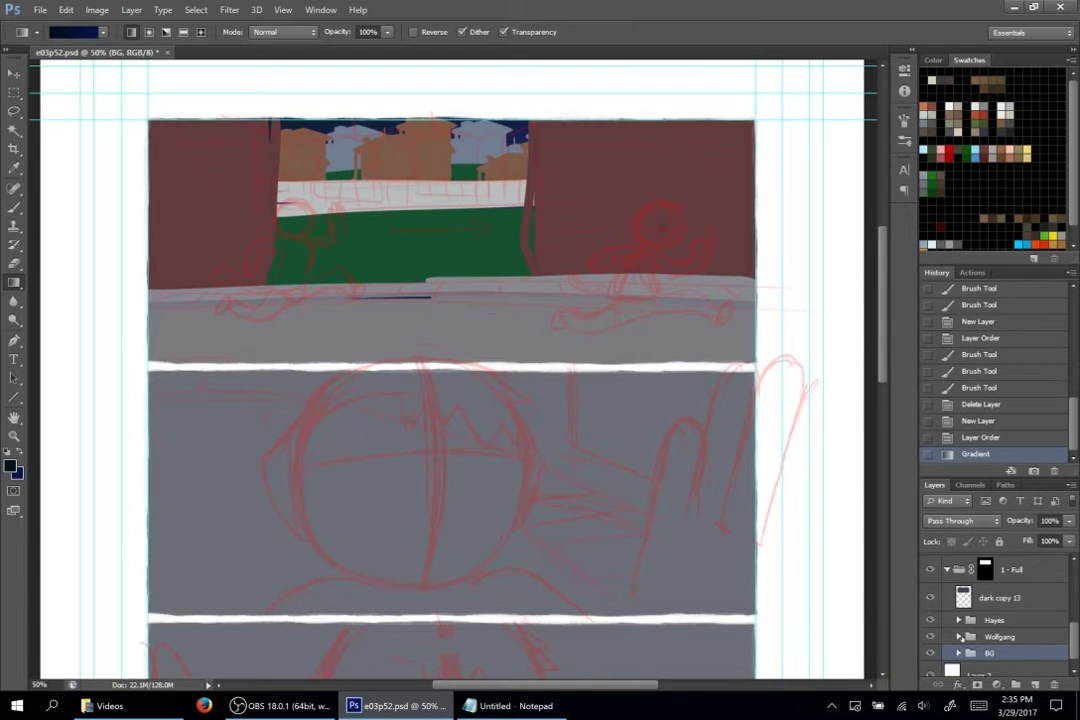
pyautogui.click(959, 636)
pyautogui.click(1027, 636)
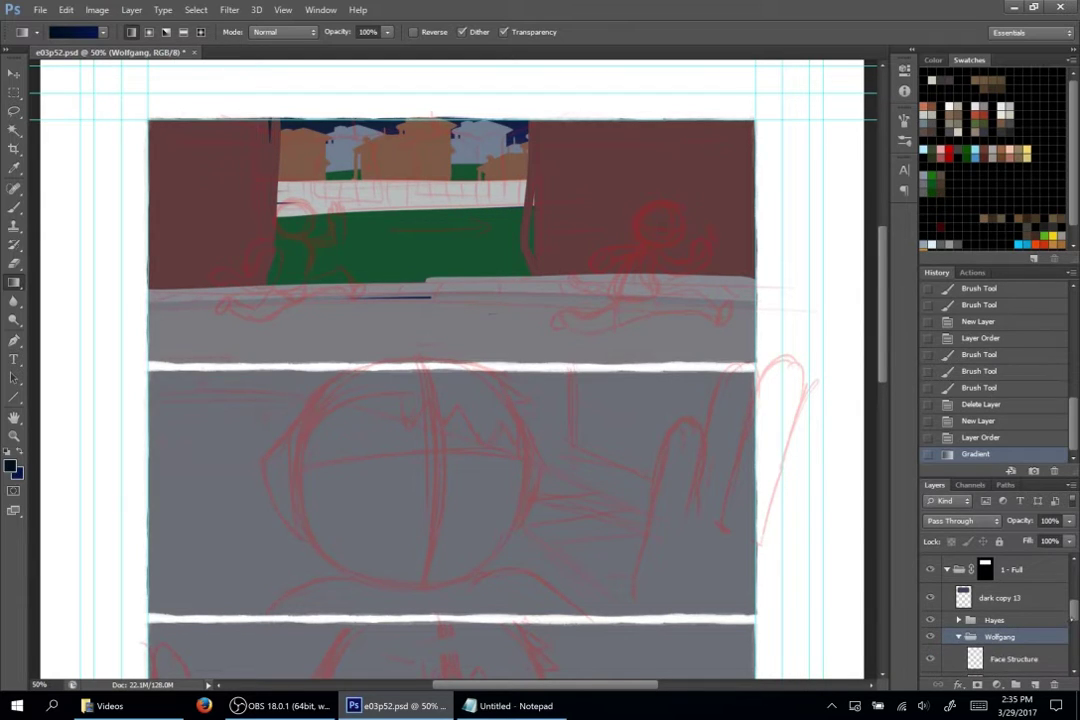
pyautogui.scroll(-3, 1000, 620)
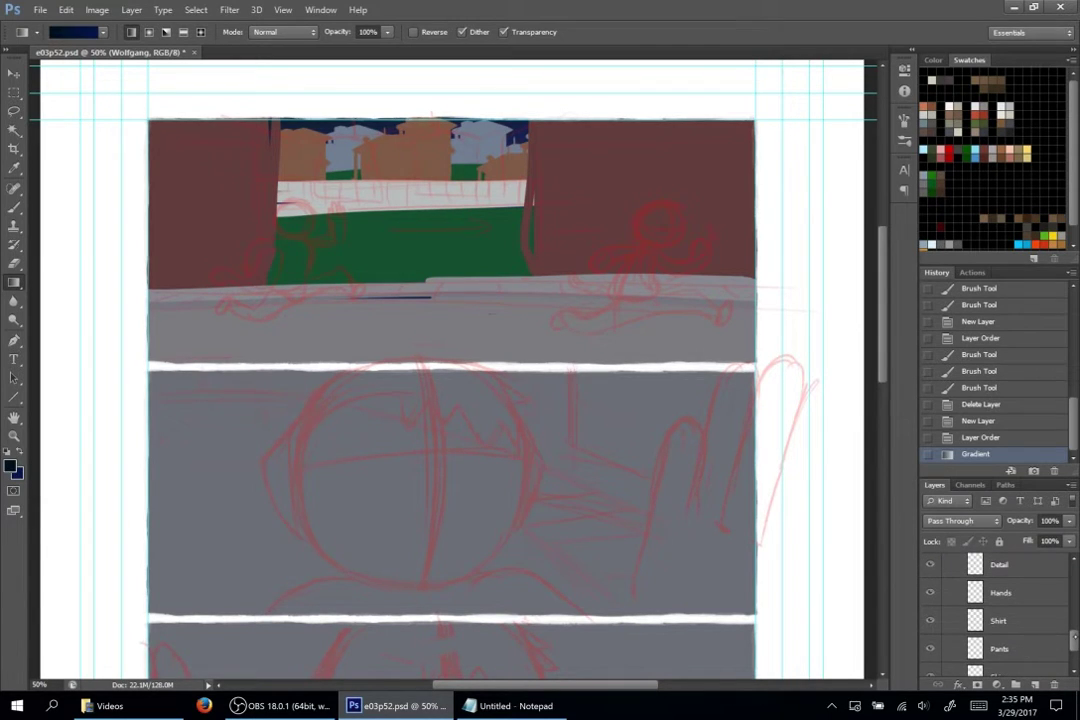
pyautogui.scroll(-1, 1000, 620)
pyautogui.click(1000, 618)
pyautogui.click(923, 107)
pyautogui.scroll(3, 285, 179)
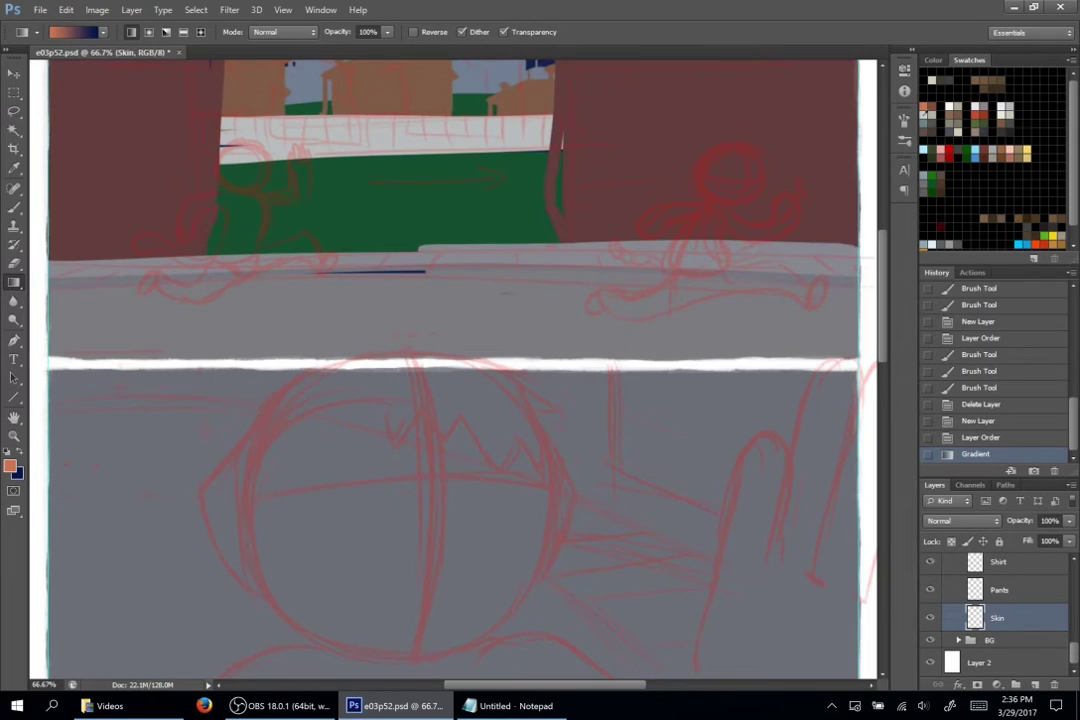
# - Set up a 30 px hard round brush for painting on the Skin layer
pyautogui.press('b')
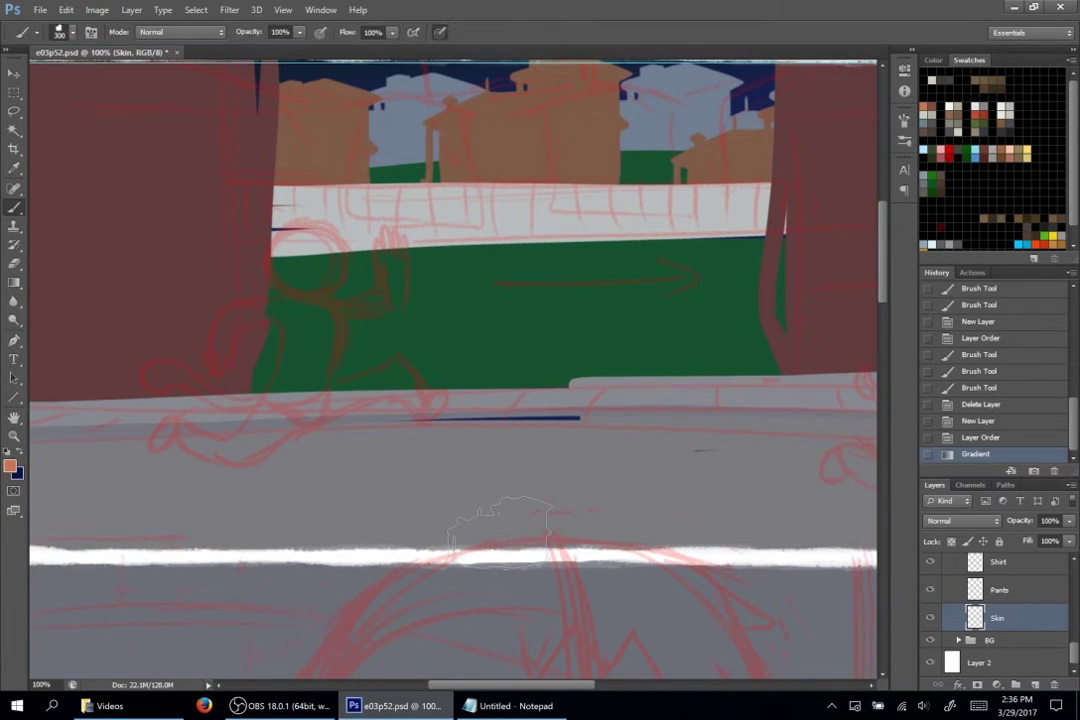
pyautogui.click(62, 31)
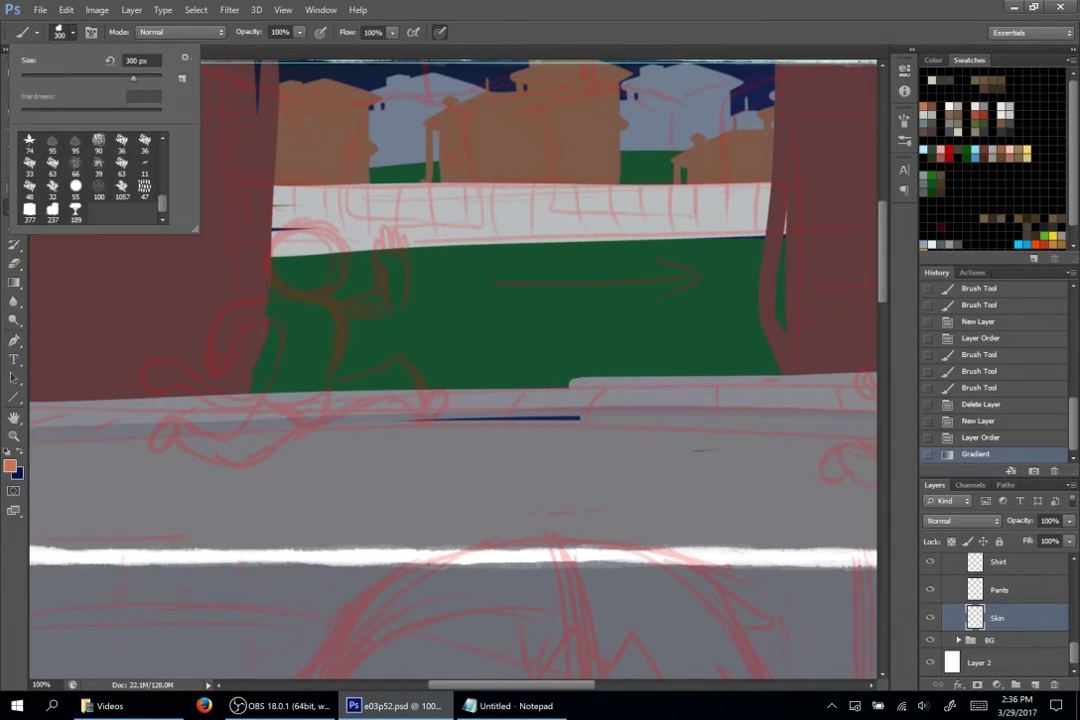
pyautogui.scroll(3, 90, 175)
pyautogui.click(52, 143)
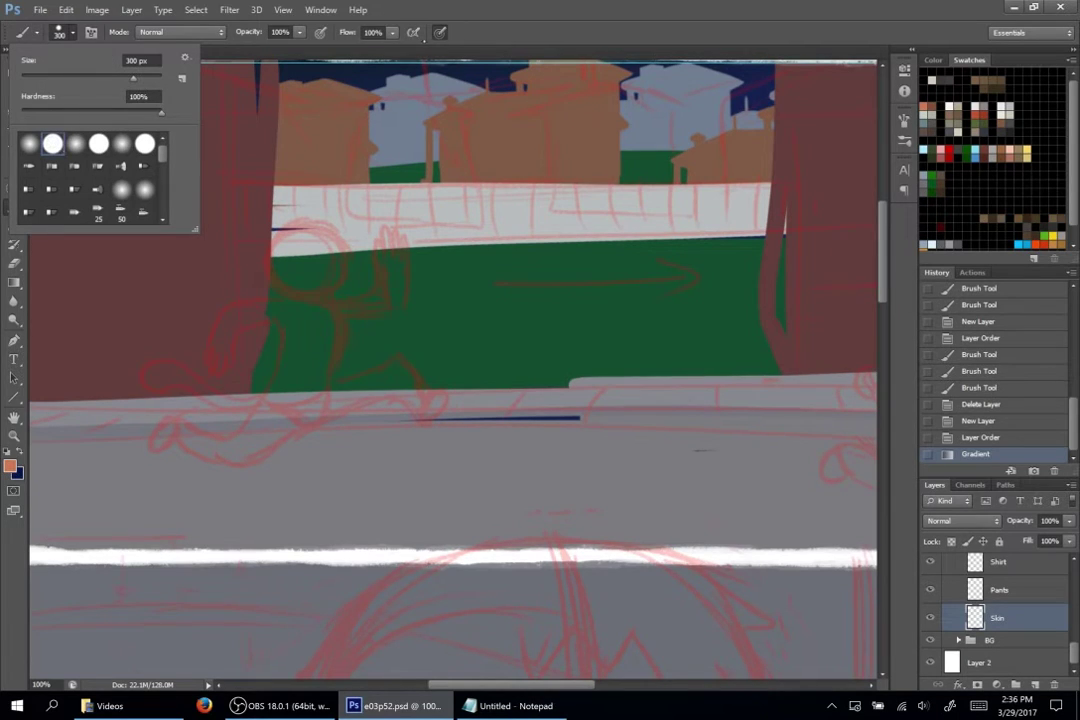
pyautogui.click(310, 263)
pyautogui.press('[')
pyautogui.press('[')
pyautogui.press('[')
pyautogui.press('[')
pyautogui.press('[')
pyautogui.press('[')
pyautogui.press('[')
pyautogui.press('[')
pyautogui.moveTo(295, 232); pyautogui.dragTo(306, 258)
pyautogui.hotkey('ctrl', 'z')
pyautogui.press('[')
pyautogui.press('[')
pyautogui.press('[')
pyautogui.press('[')
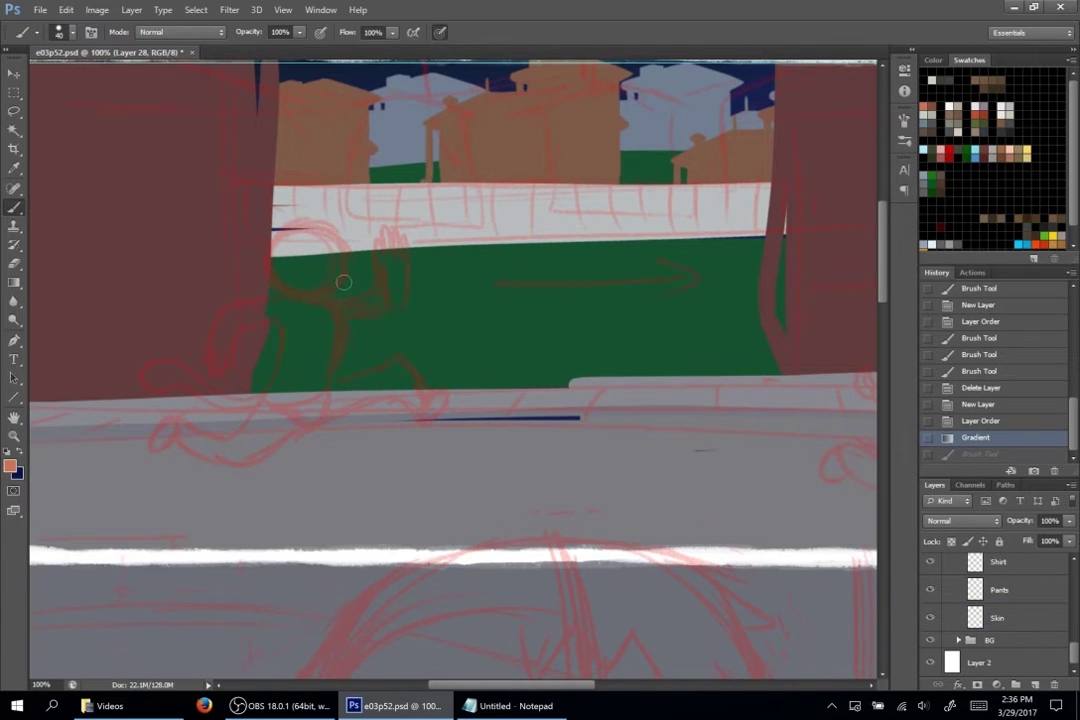
pyautogui.press('[')
pyautogui.click(1002, 618)
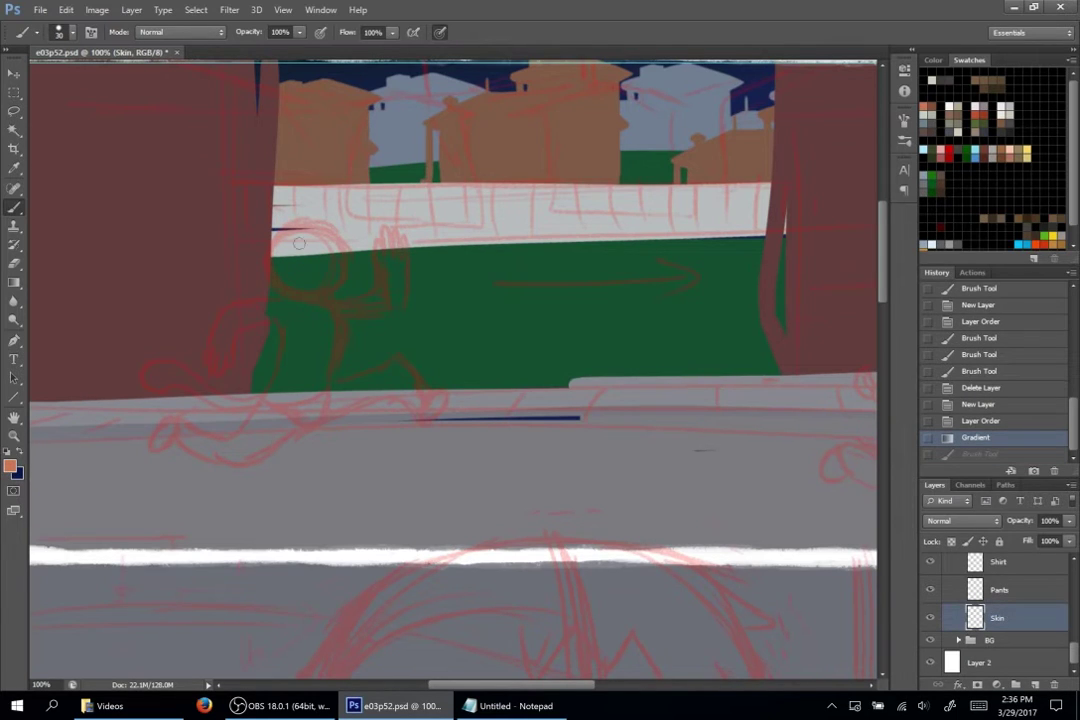
# - Paint the running character's head, raised arm, other arm and torso outlines in orange on the Skin layer, following the red sketch
pyautogui.moveTo(299, 245); pyautogui.dragTo(288, 235)
pyautogui.moveTo(283, 230); pyautogui.dragTo(273, 262)
pyautogui.moveTo(319, 230)
pyautogui.mouseDown()
pyautogui.moveTo(329, 224)
pyautogui.moveTo(339, 249)
pyautogui.mouseUp()
pyautogui.moveTo(307, 294); pyautogui.dragTo(311, 299)
pyautogui.moveTo(321, 291)
pyautogui.mouseDown()
pyautogui.moveTo(311, 303)
pyautogui.moveTo(218, 321)
pyautogui.moveTo(340, 304)
pyautogui.moveTo(387, 255)
pyautogui.moveTo(378, 301)
pyautogui.moveTo(302, 409)
pyautogui.mouseUp()
pyautogui.moveTo(287, 319); pyautogui.dragTo(268, 396)
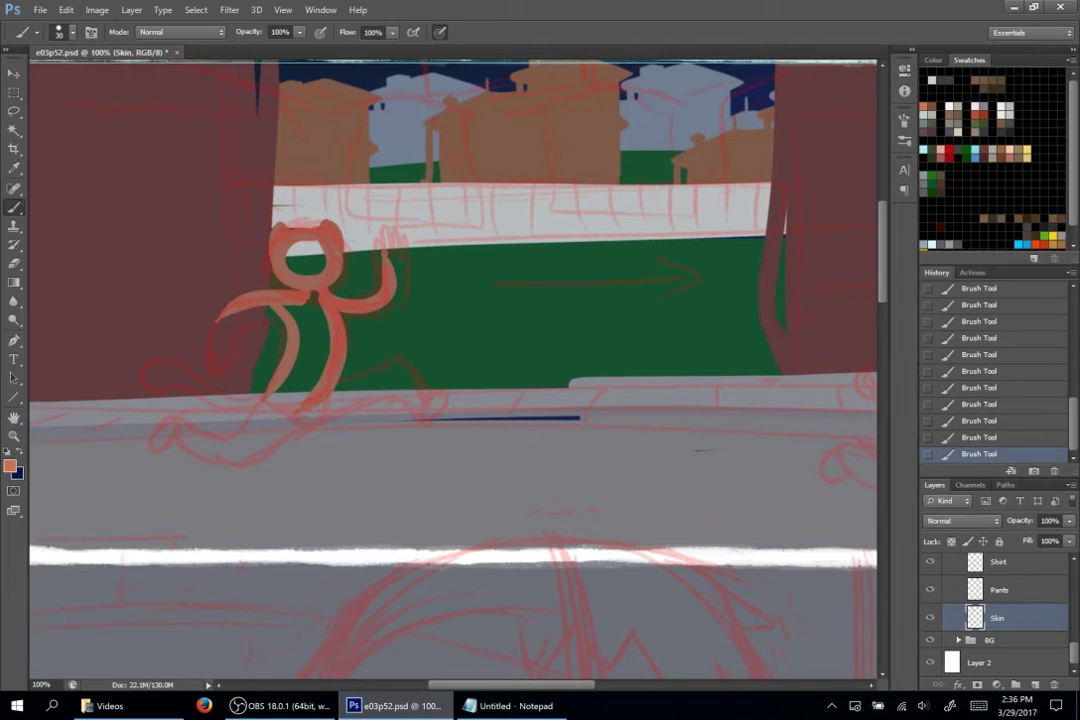
# - Open the recent file e03p51.psd and enlarge the finished comic page for reference
pyautogui.click(40, 10)
pyautogui.moveTo(80, 108)
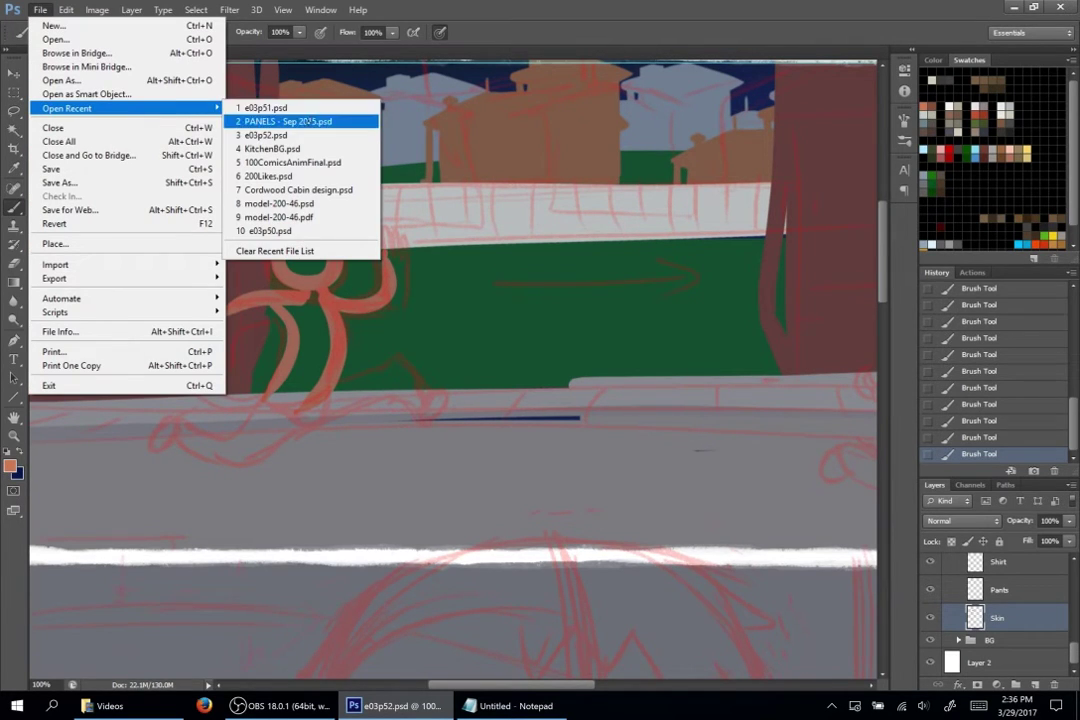
pyautogui.click(270, 107)
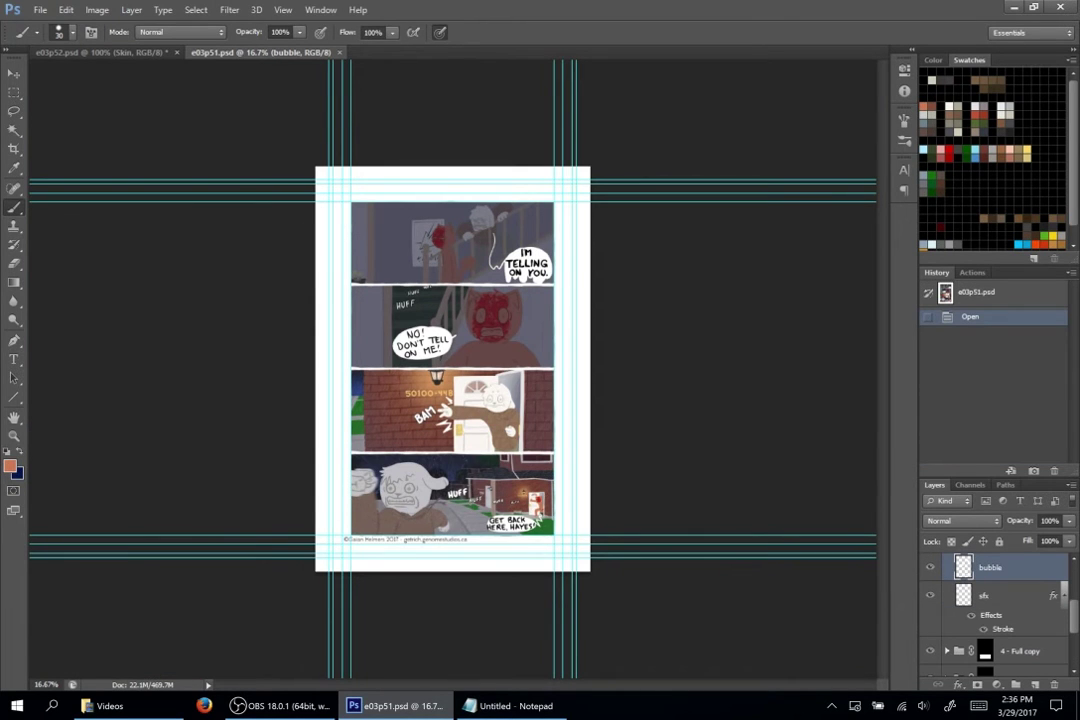
pyautogui.hotkey('ctrl', '+')
pyautogui.hotkey('ctrl', '+')
pyautogui.hotkey('ctrl', '+')
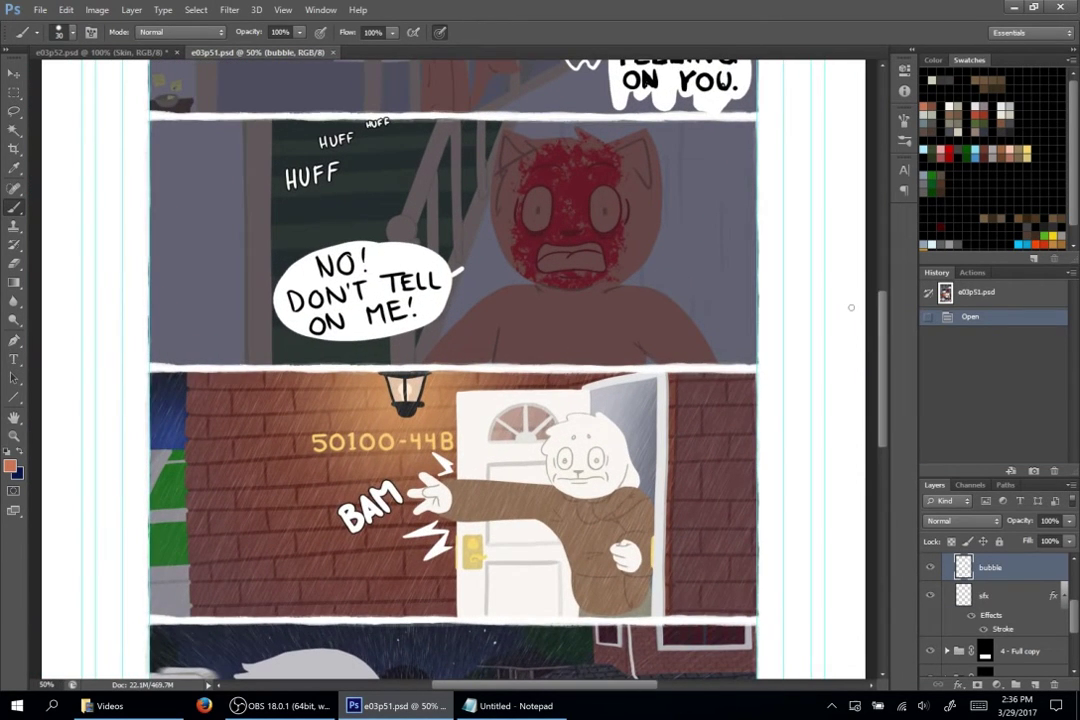
pyautogui.scroll(3, 453, 370)
pyautogui.scroll(-6, 453, 370)
# - Show the sketch layer of e03p51.psd and raise its opacity to 100%
pyautogui.moveTo(887, 372); pyautogui.dragTo(891, 269)
pyautogui.moveTo(1073, 605); pyautogui.dragTo(1073, 571)
pyautogui.click(930, 596)
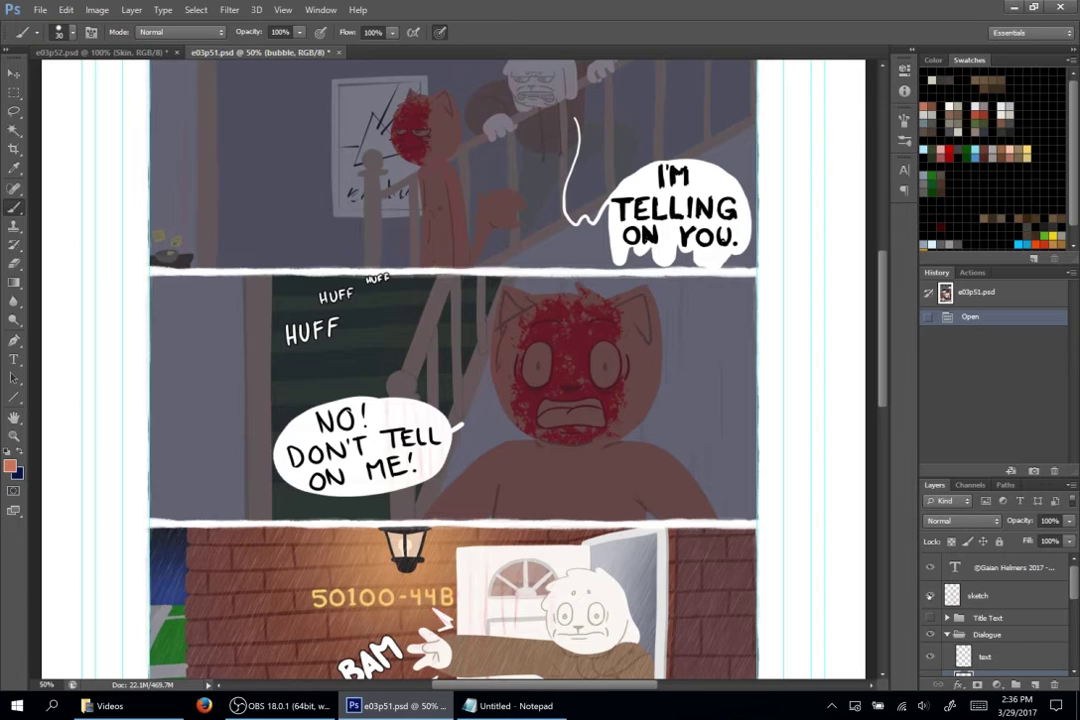
pyautogui.click(1010, 596)
pyautogui.moveTo(1015, 522); pyautogui.dragTo(1046, 525)
pyautogui.click(1040, 525)
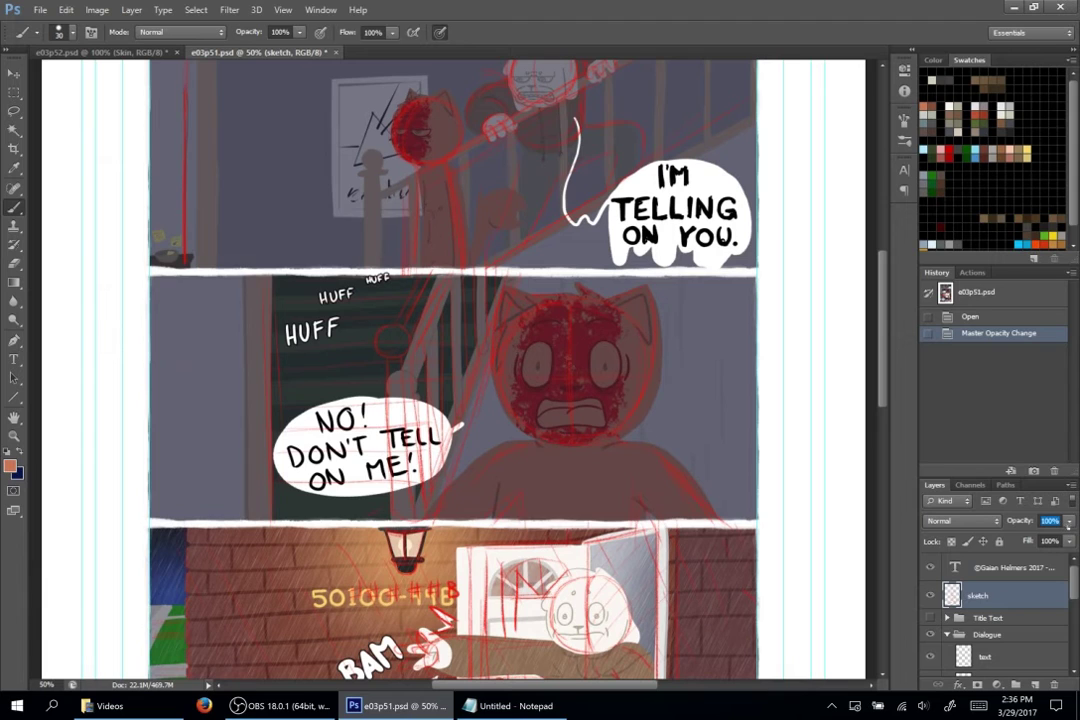
# - Examine how the red sketch lines compare with the finished artwork in all four panels of the page
pyautogui.moveTo(874, 347); pyautogui.dragTo(879, 300)
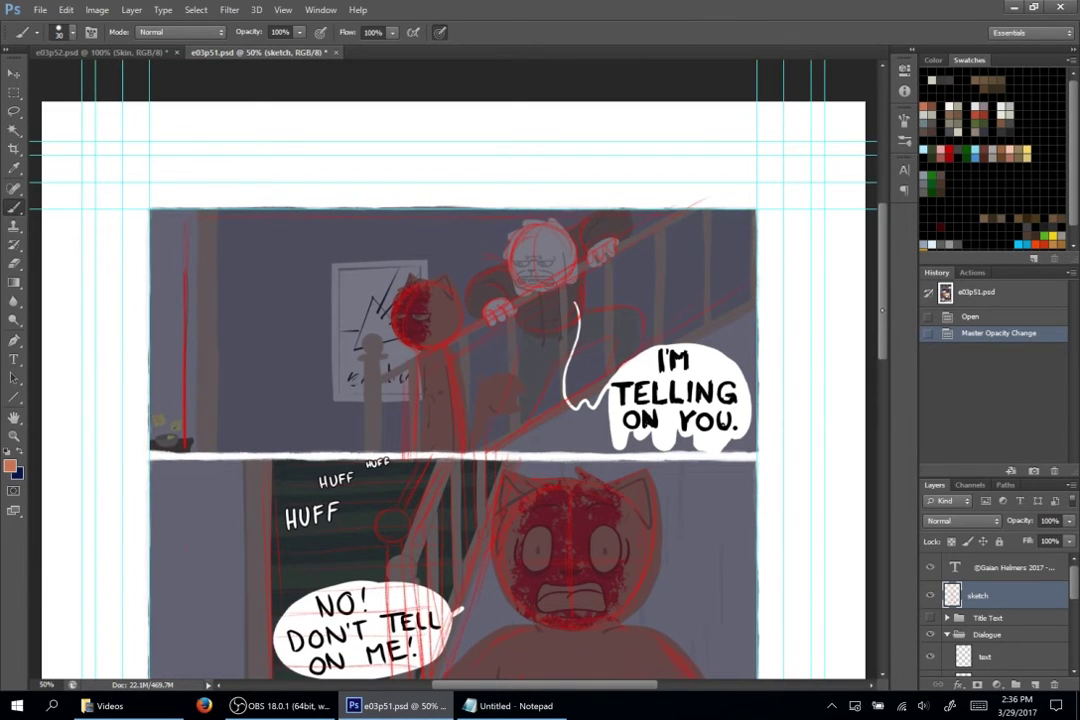
pyautogui.hotkey('ctrl', '+')
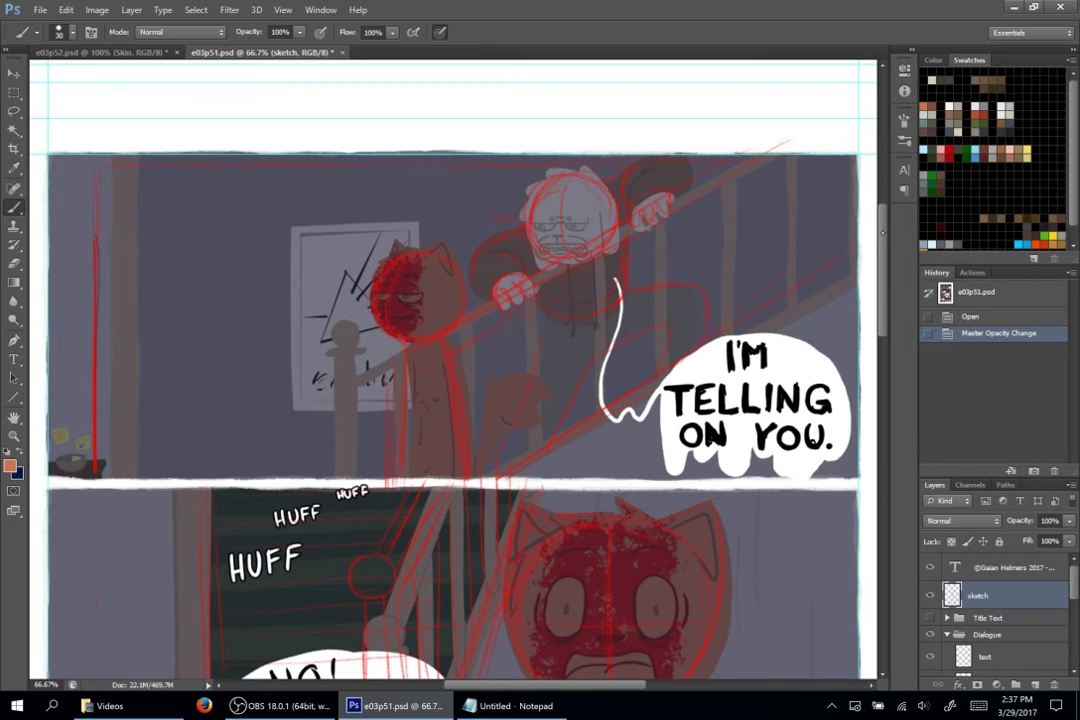
pyautogui.scroll(-5, 460, 370)
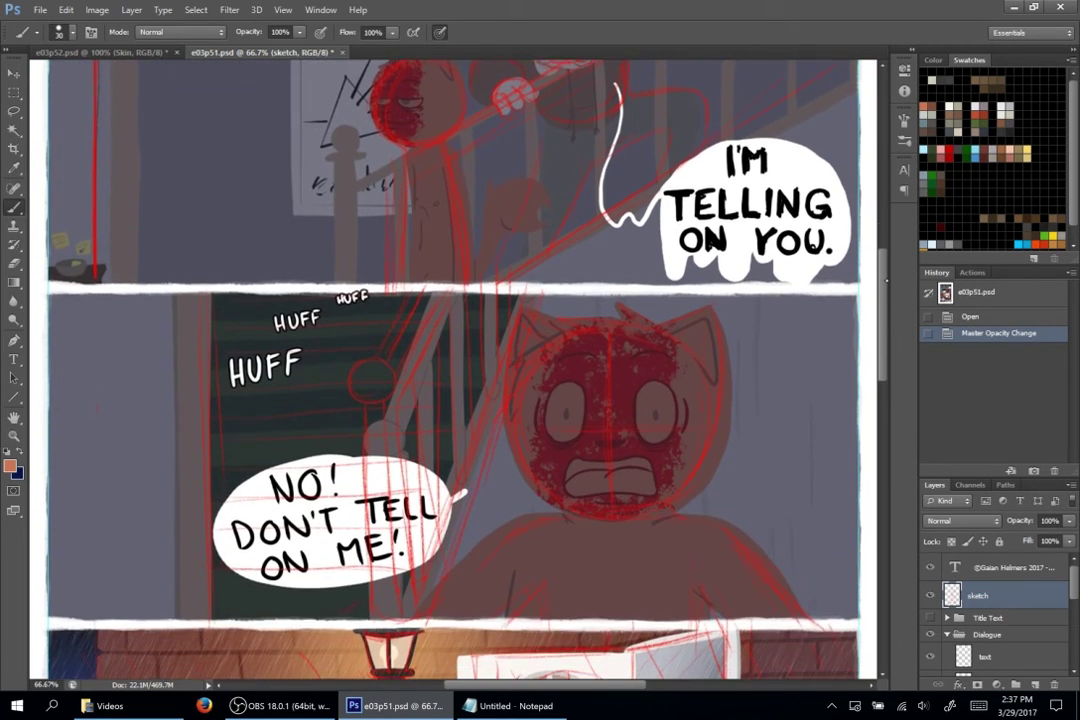
pyautogui.scroll(-5, 460, 370)
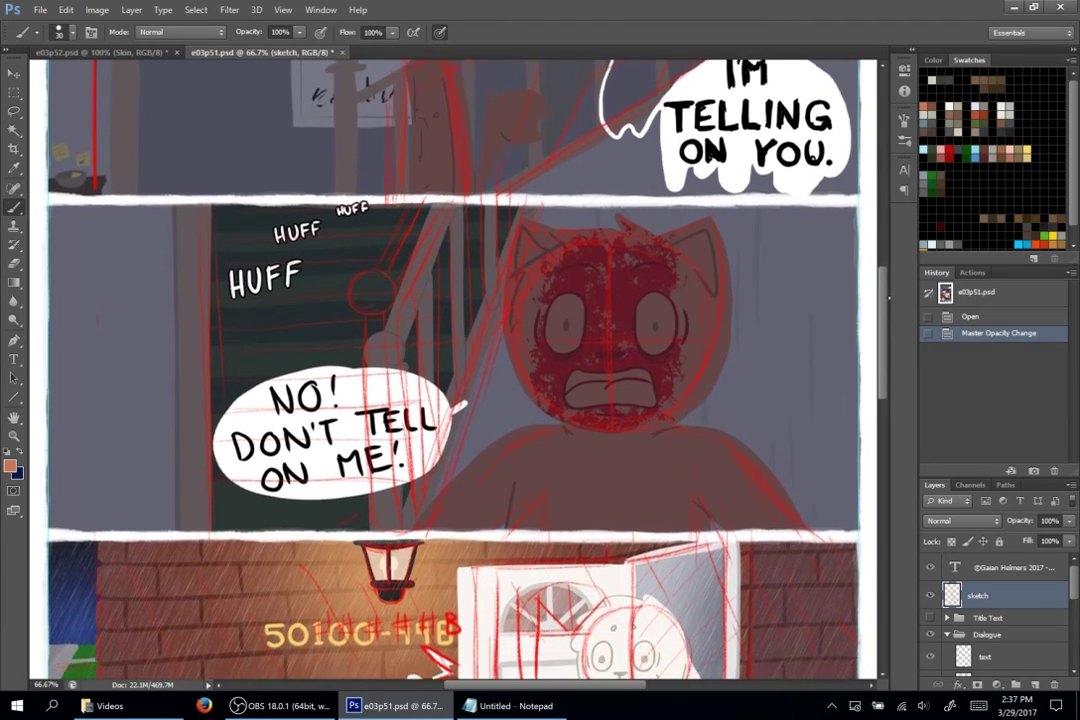
pyautogui.scroll(-5, 460, 370)
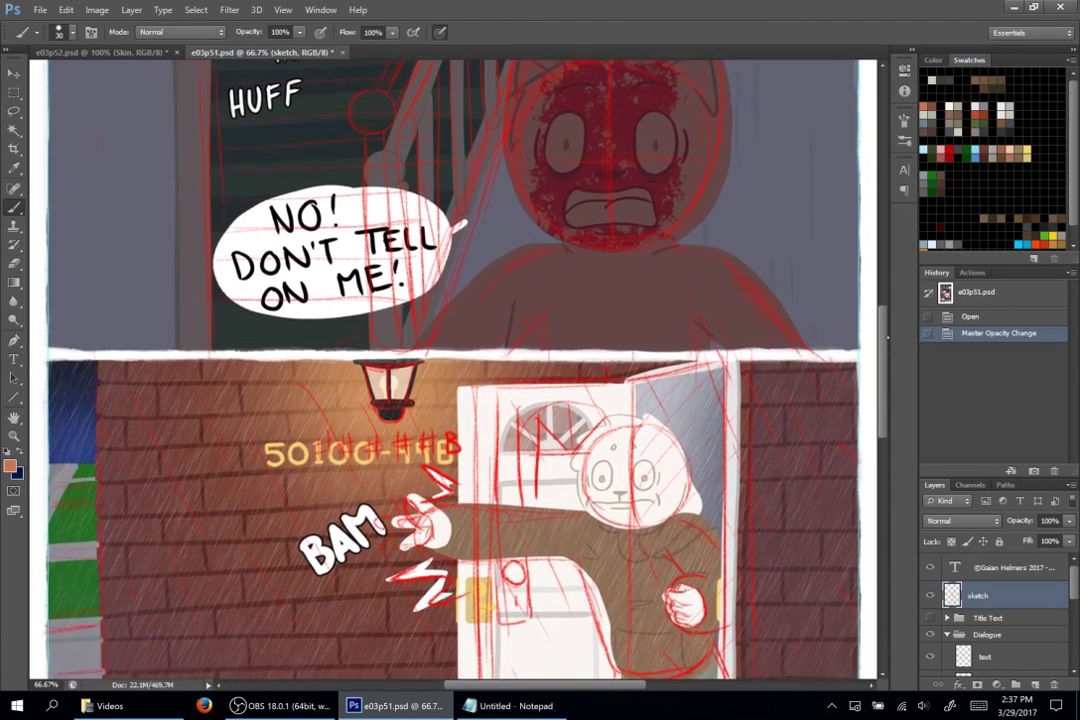
pyautogui.scroll(-3, 450, 370)
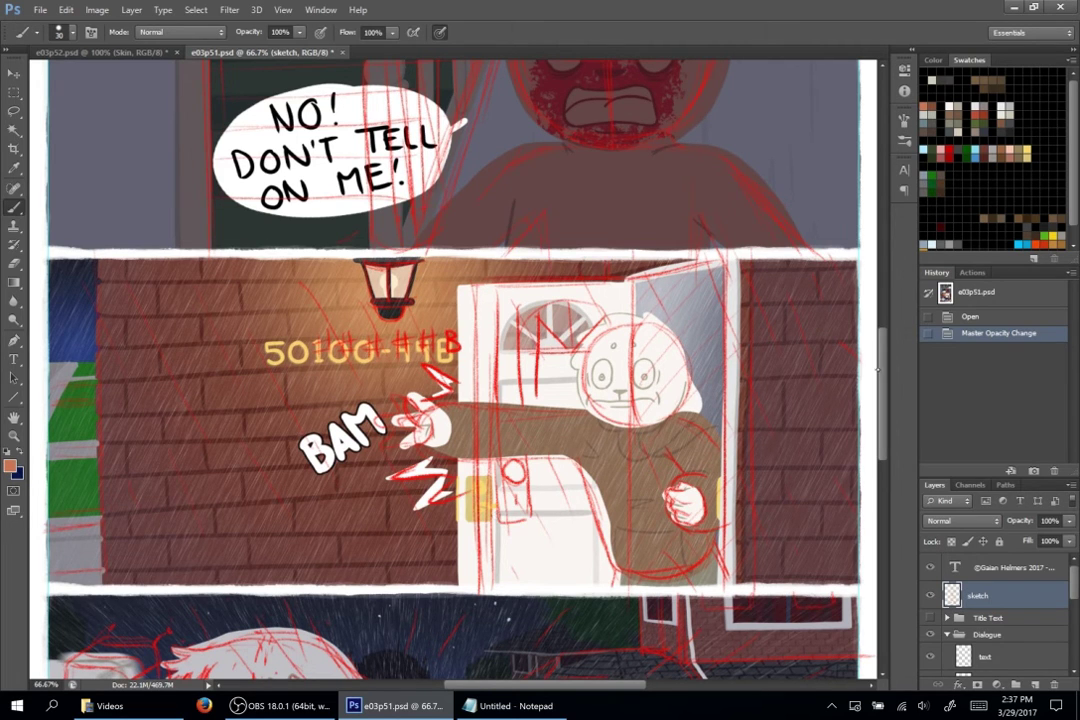
pyautogui.scroll(-8, 450, 370)
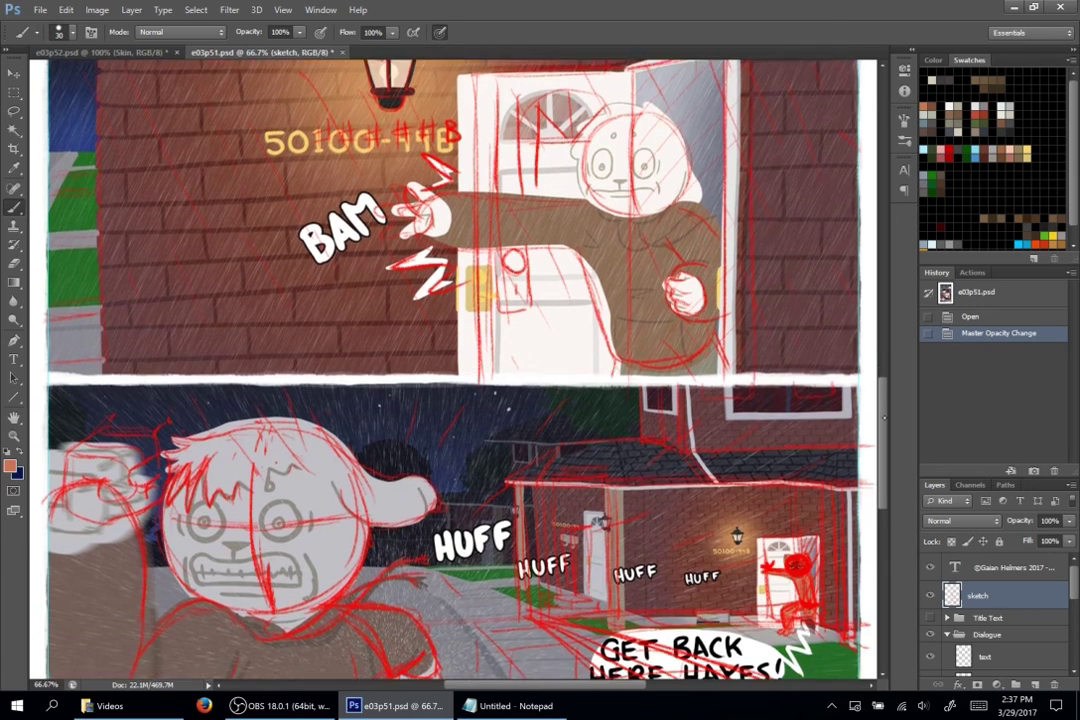
pyautogui.scroll(-4, 450, 370)
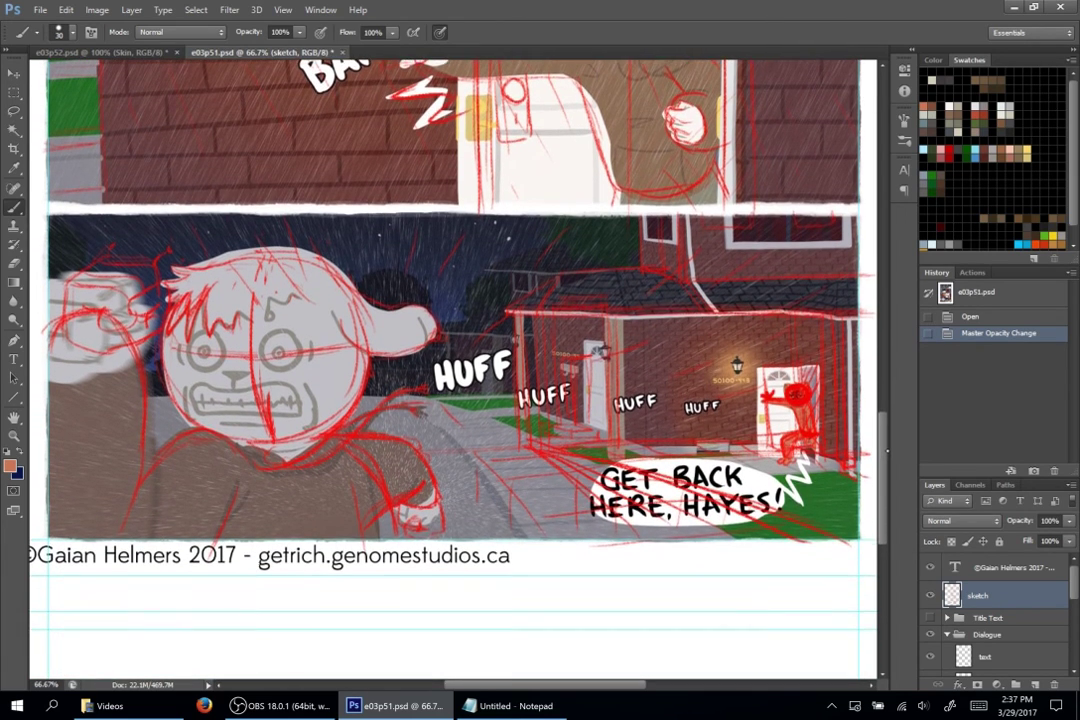
pyautogui.moveTo(888, 452); pyautogui.dragTo(888, 453)
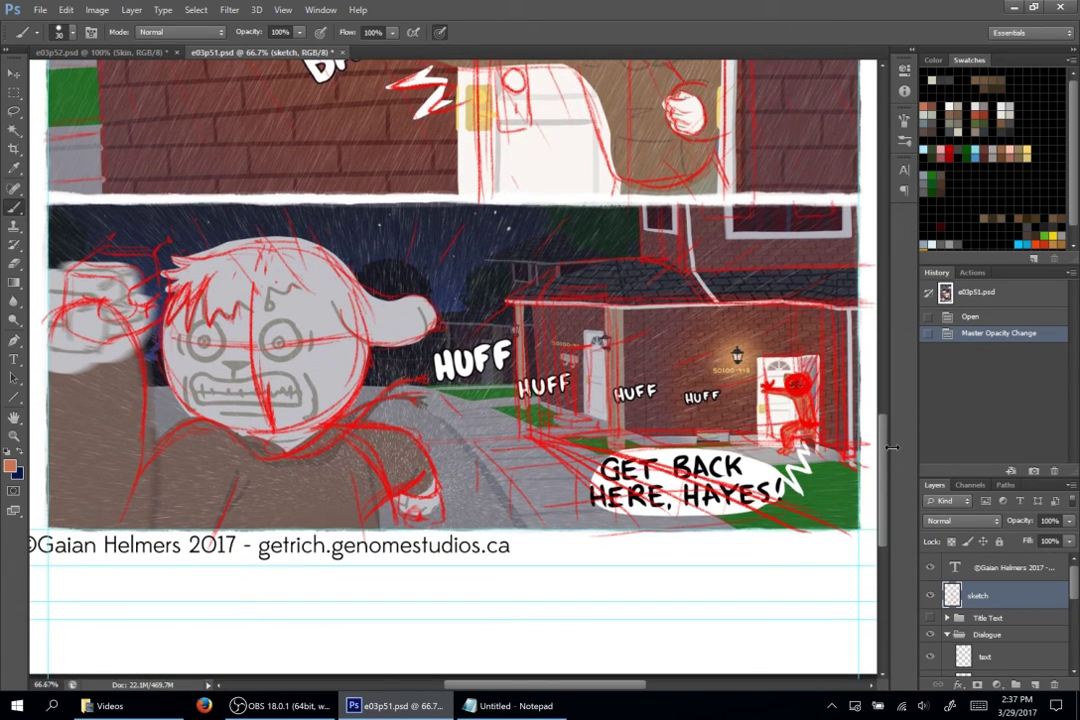
# - Hide the sketch layer and review the finished panels without the red lines
pyautogui.click(930, 595)
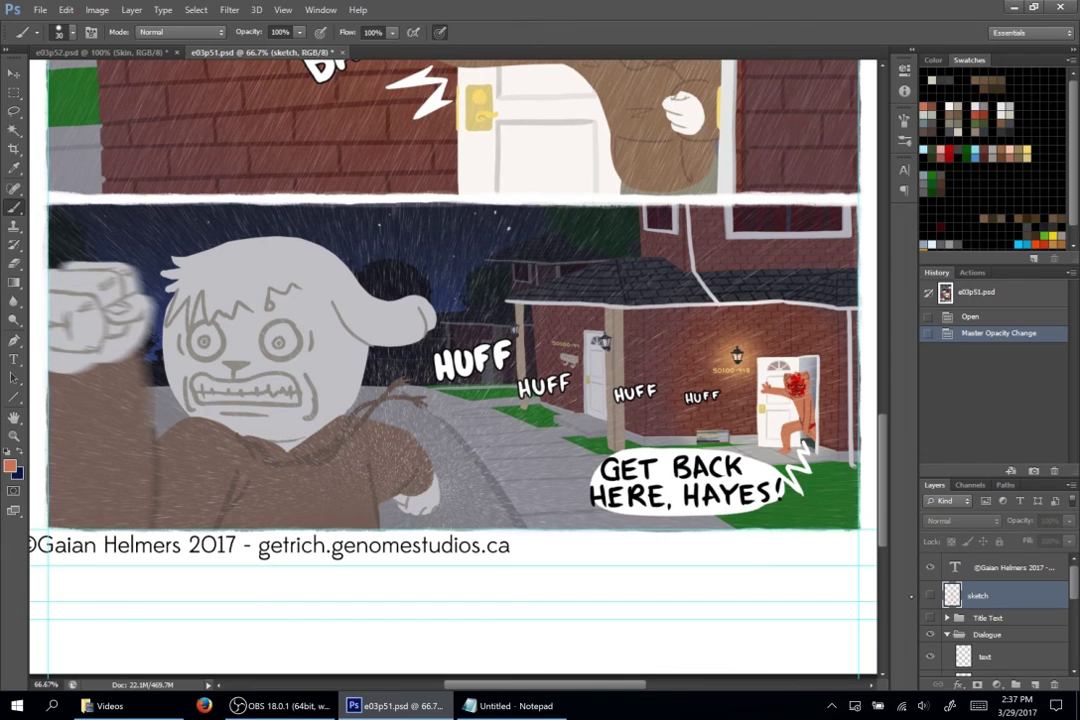
pyautogui.scroll(15, 898, 524)
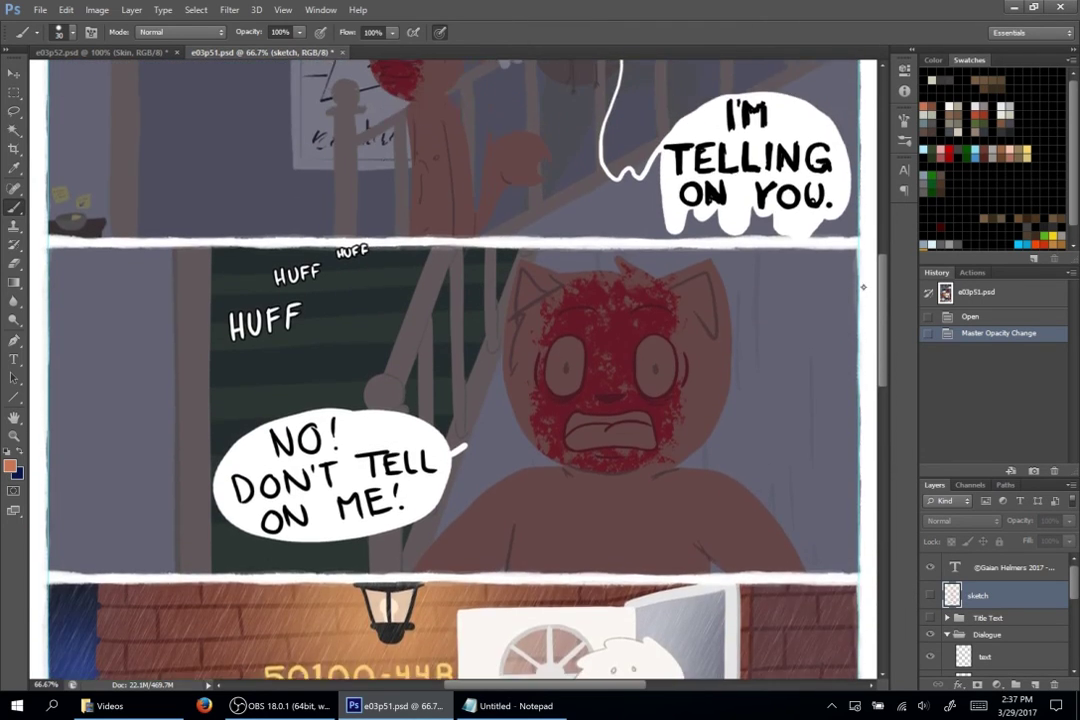
pyautogui.scroll(2, 860, 237)
pyautogui.scroll(-3, 858, 242)
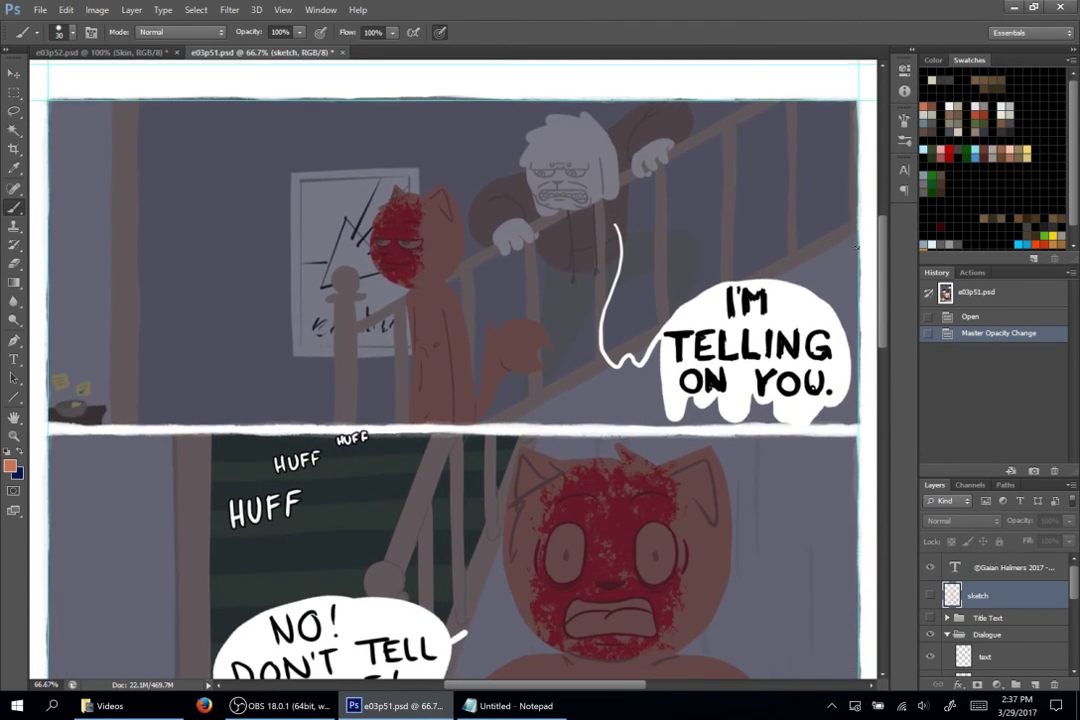
pyautogui.moveTo(282, 705)
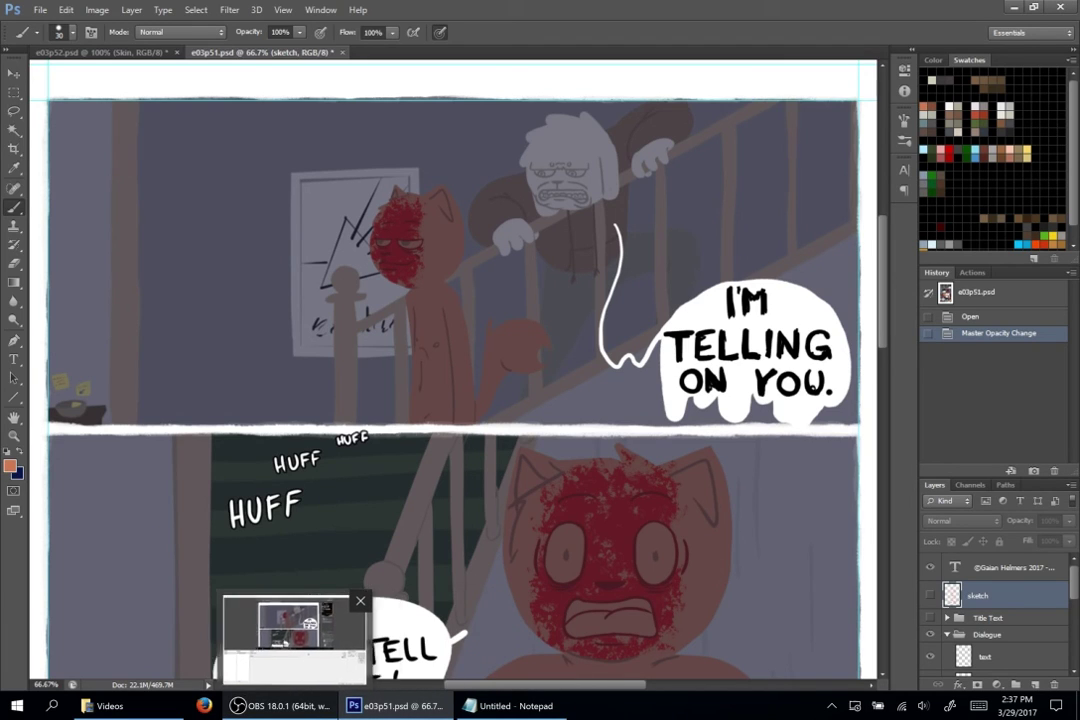